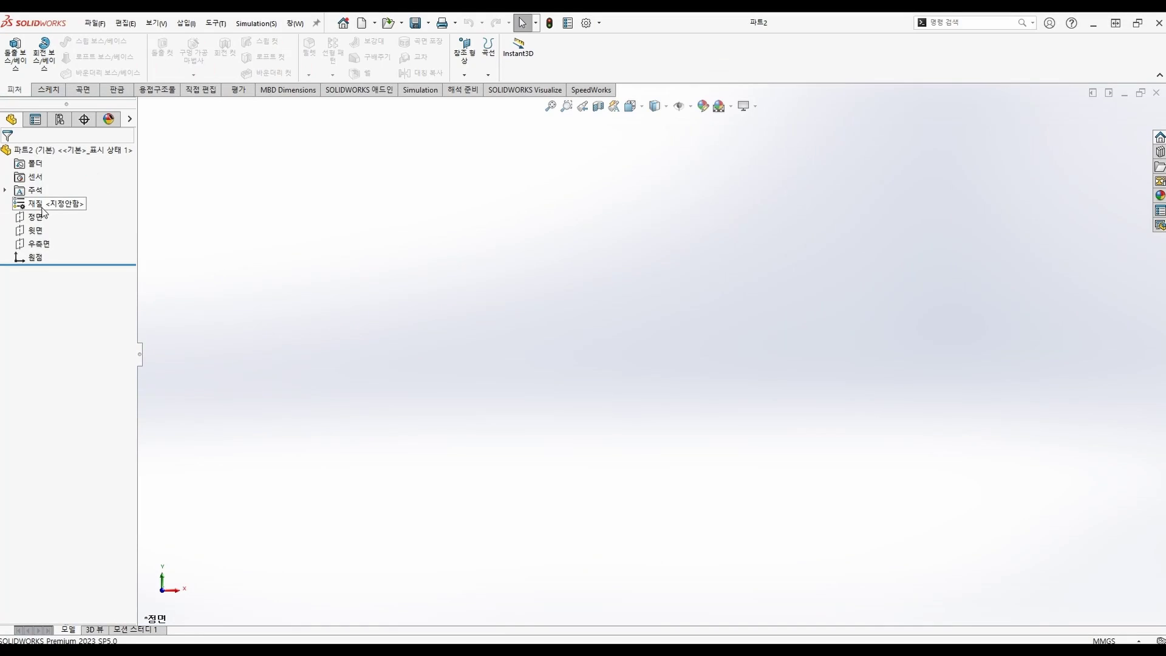
Sketch straight profile edges on the front plane from the origin: base about 70 mm, left side about 52 mm, right side about 24 mm, short inward ledge
left_click(34, 216)
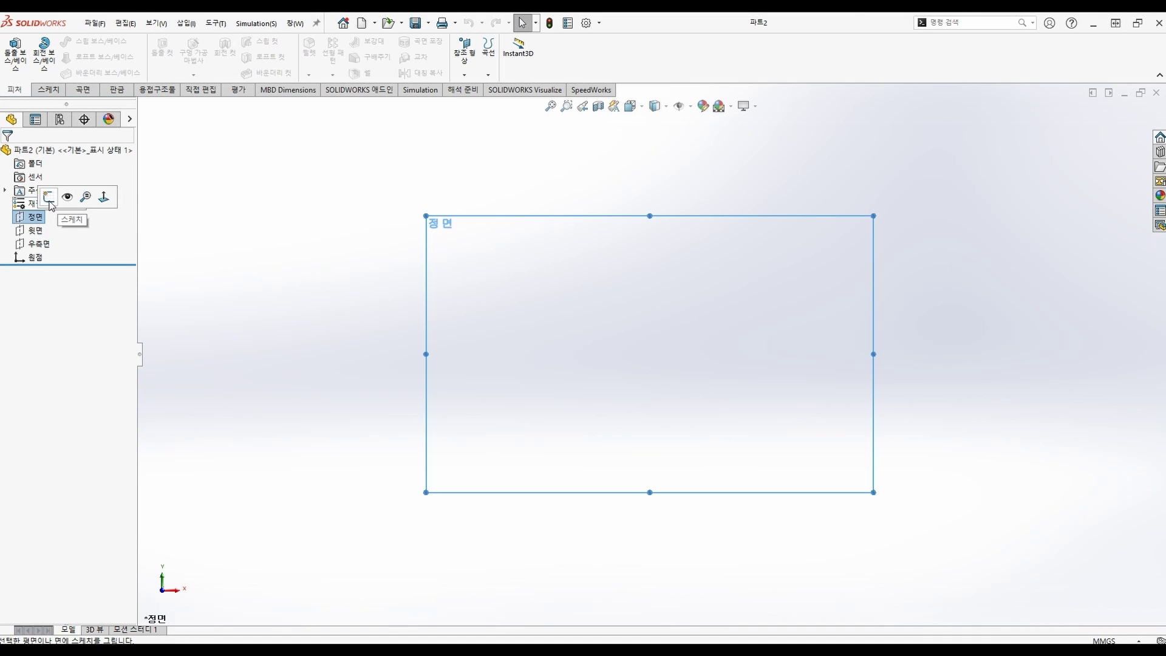
left_click(48, 198)
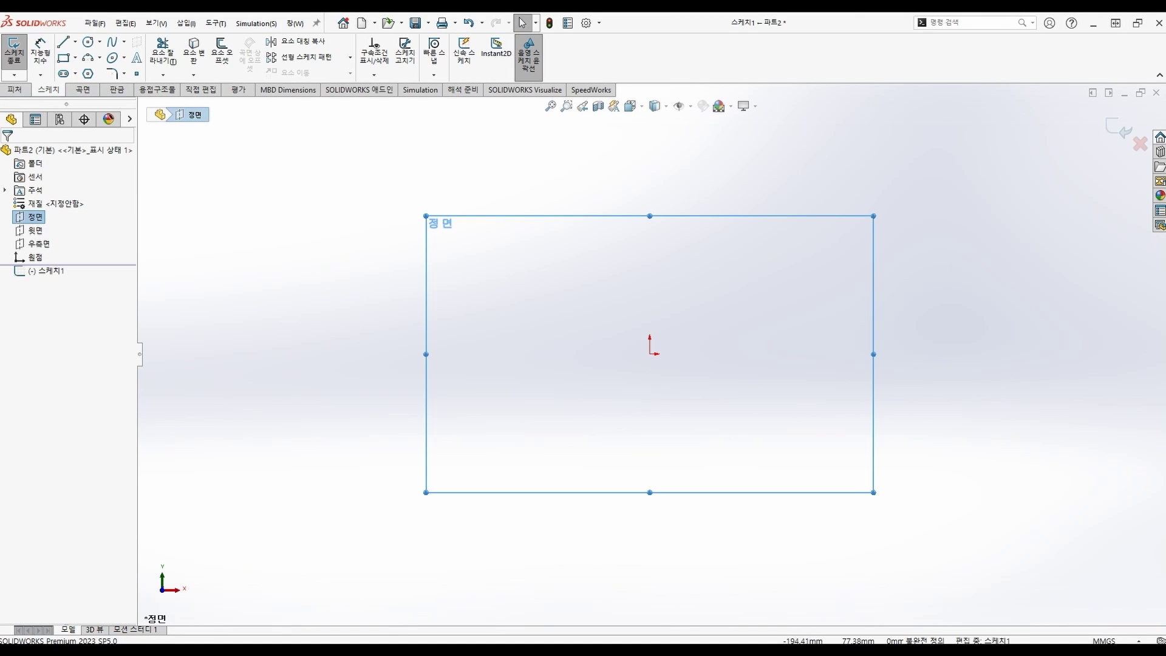
key("l")
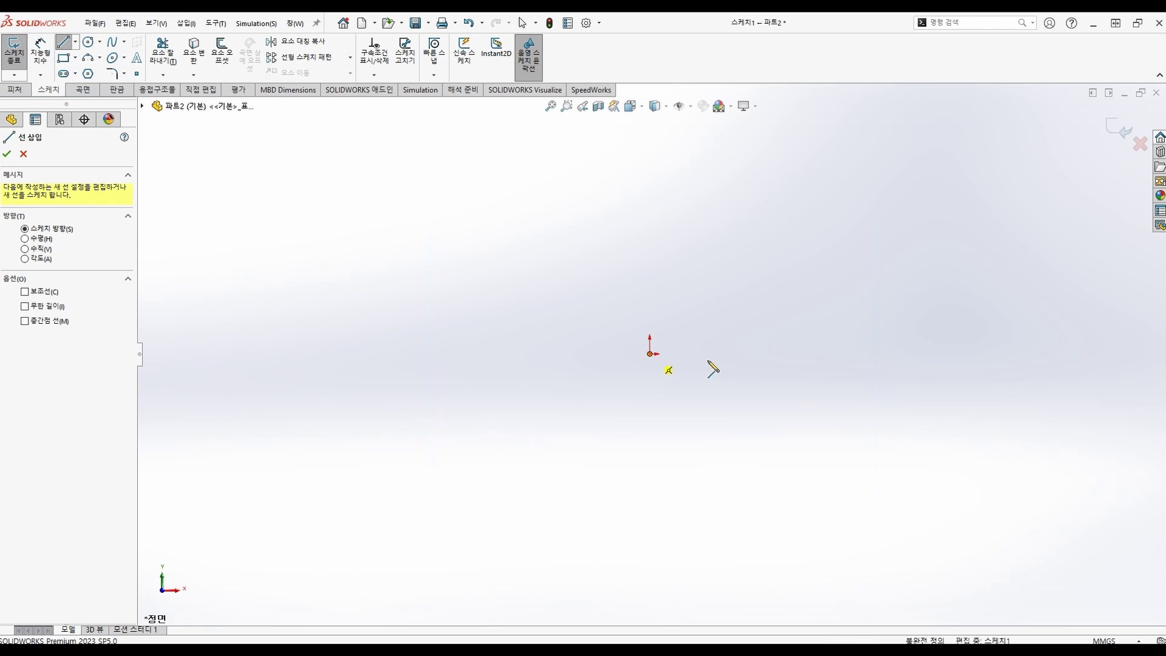
left_click(651, 353)
left_click(827, 354)
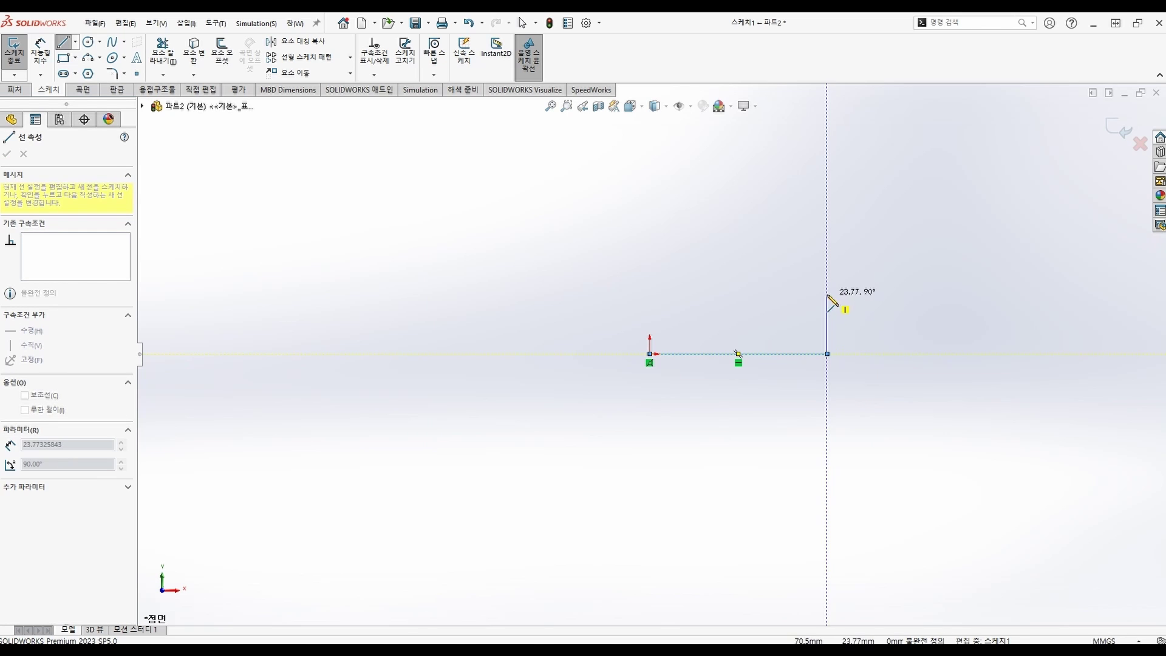
left_click(803, 296)
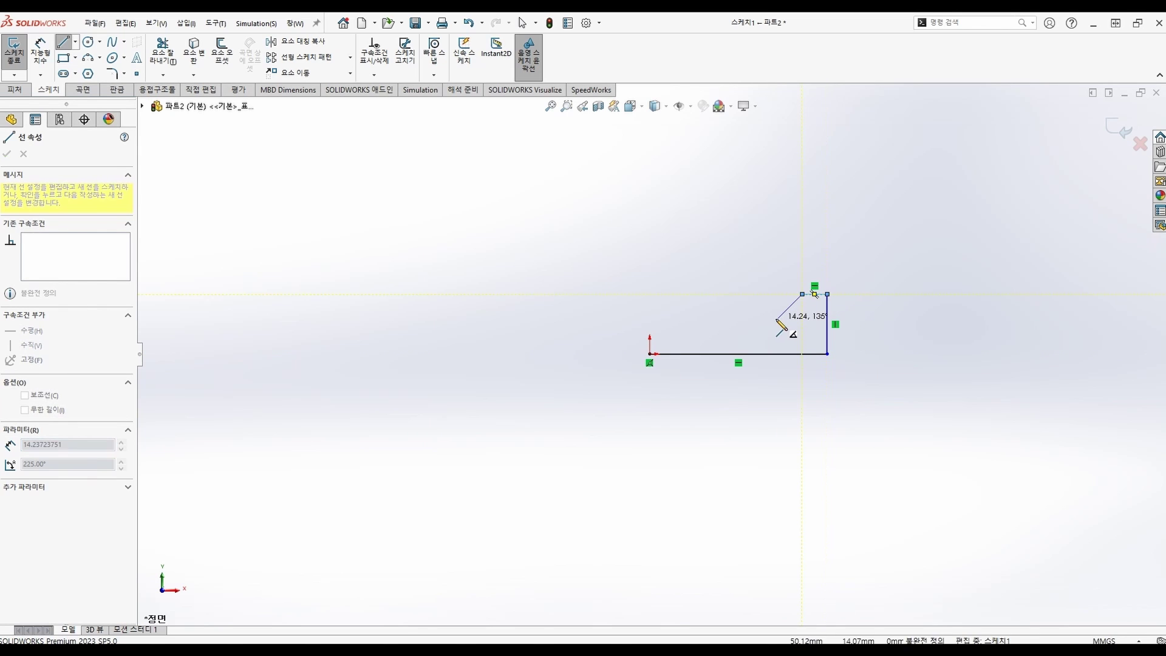
double_click(802, 295)
left_click(650, 354)
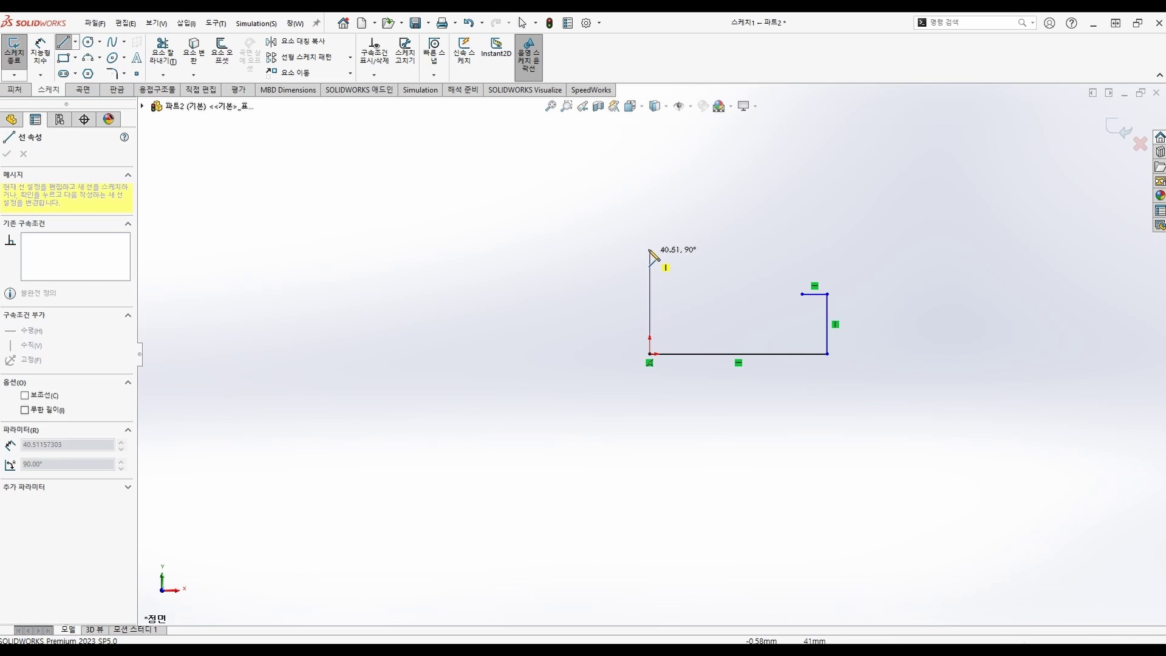
left_click(649, 224)
key("Escape")
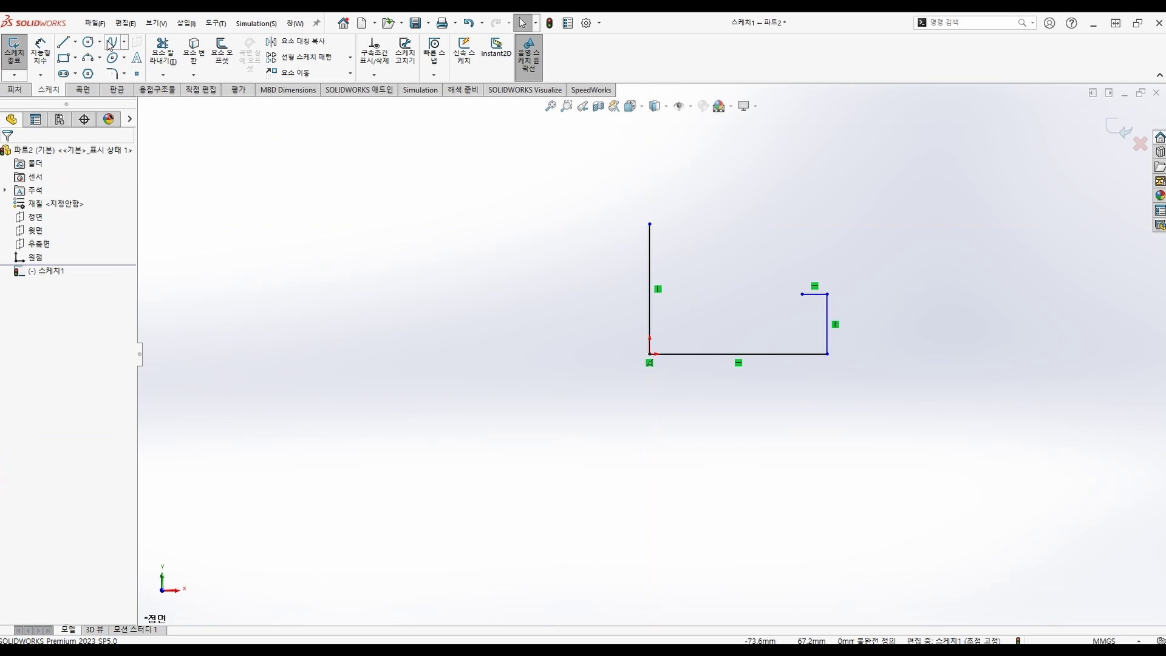
Close the profile with a three-point arc of about 75 mm radius from the left side's upper end to the ledge's inner end
left_click(97, 57)
left_click(650, 224)
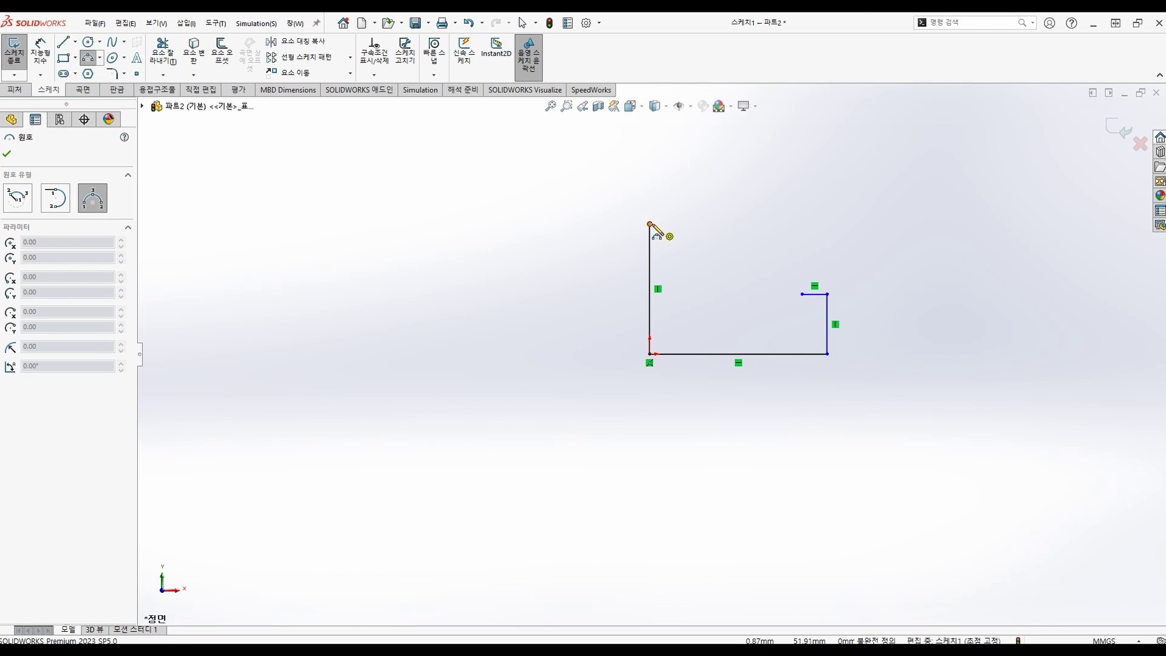
left_click(802, 294)
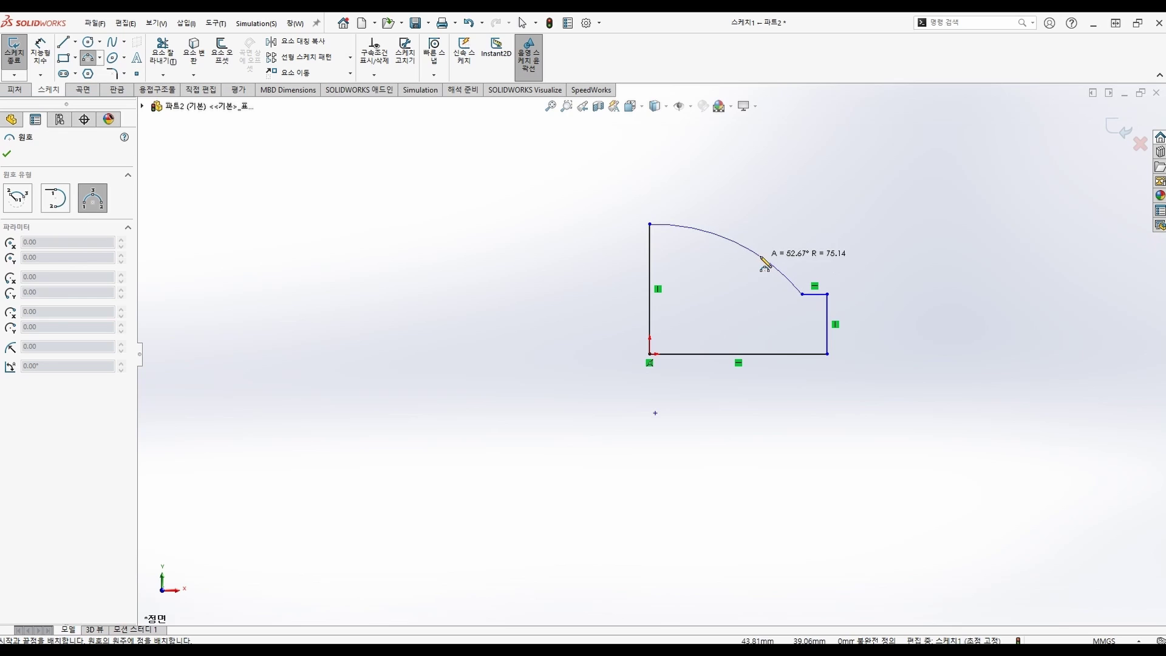
left_click(762, 263)
key("Escape")
Dimension the profile's left vertical line and set its length to 40.64 mm
left_click(40, 52)
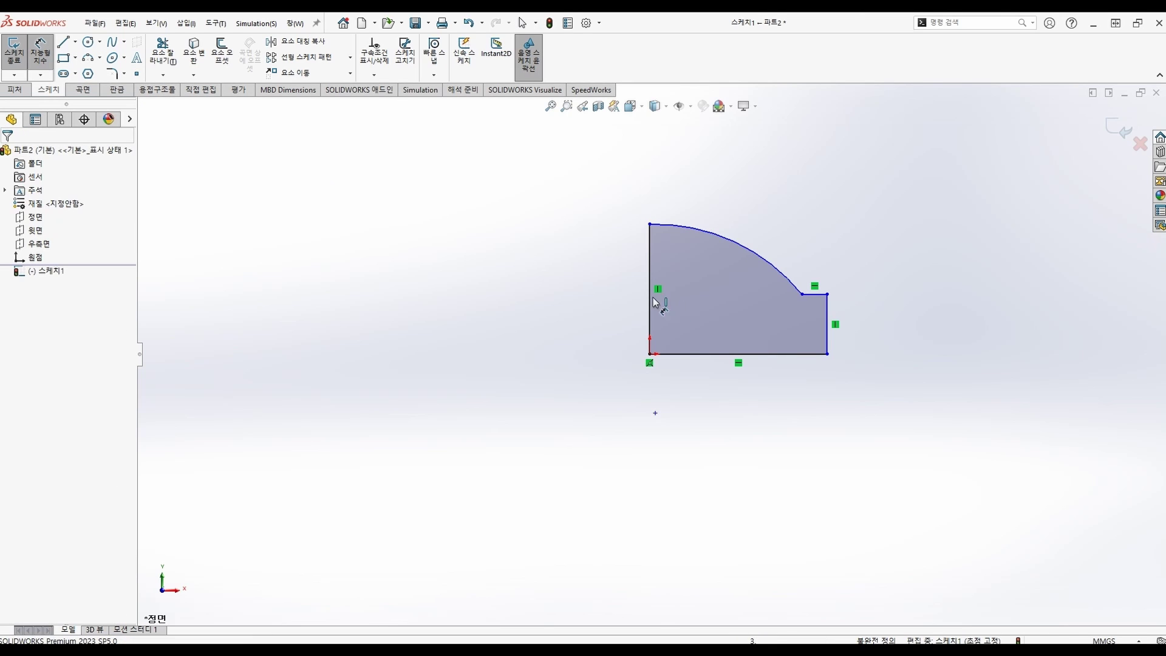
left_click(647, 281)
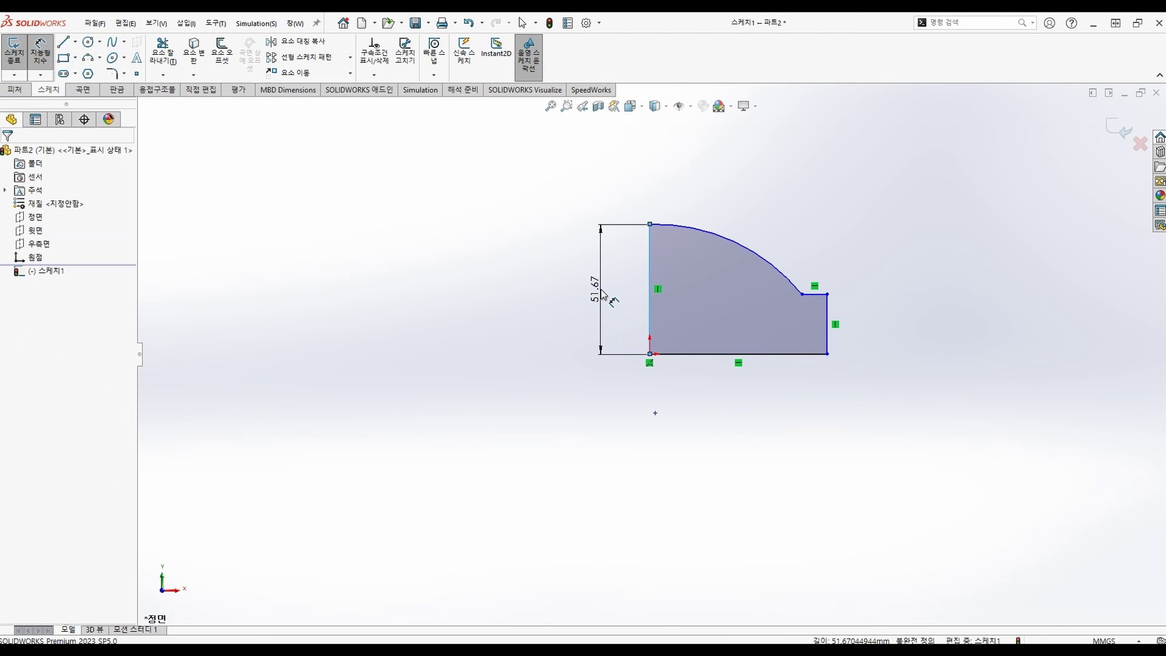
left_click(603, 294)
type("40.64")
key("Return")
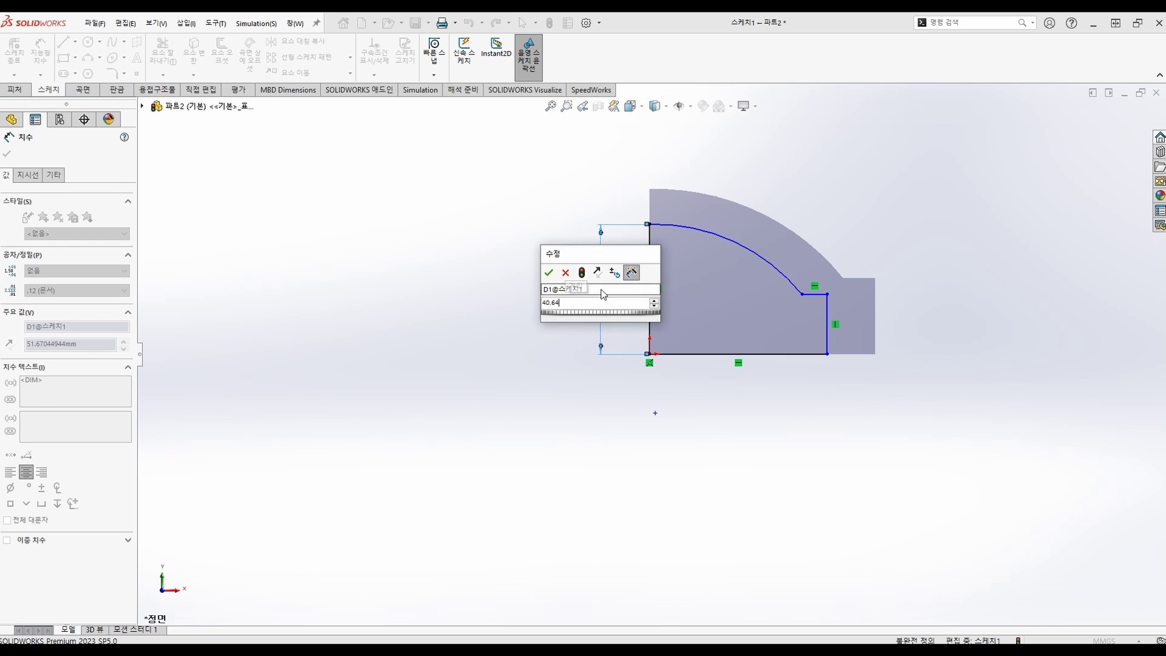
Dimension the profile's right vertical line and set its length to 21.54 mm
left_click(829, 309)
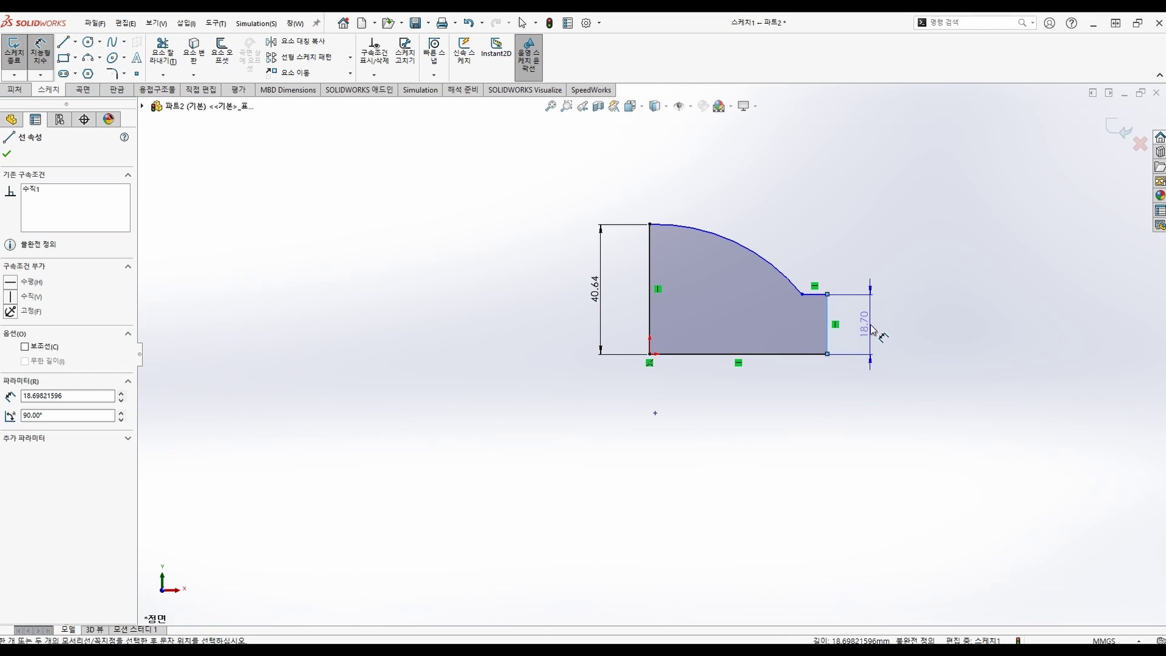
left_click(872, 329)
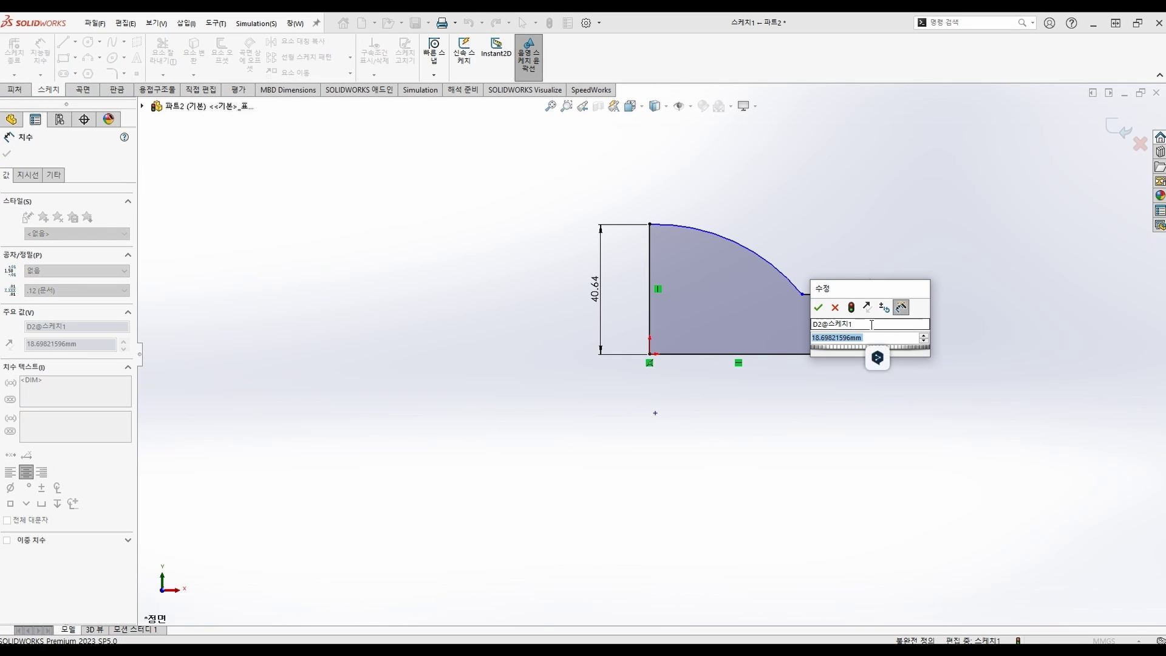
type("ㅋ")
key("BackSpace")
type("38.1")
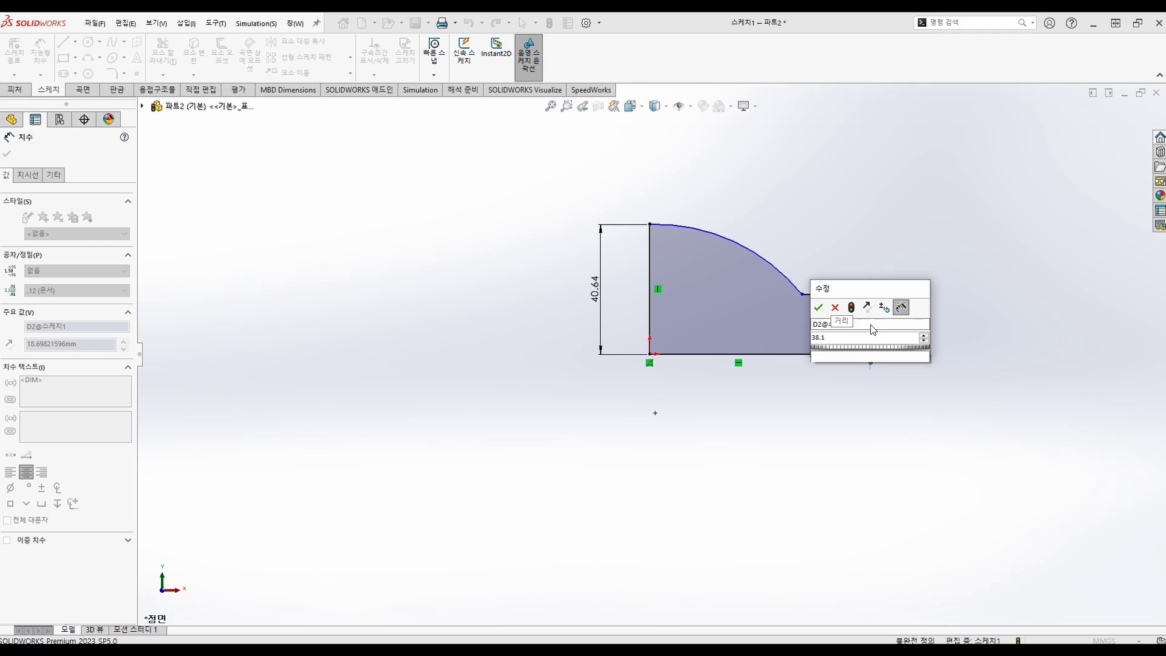
type("0")
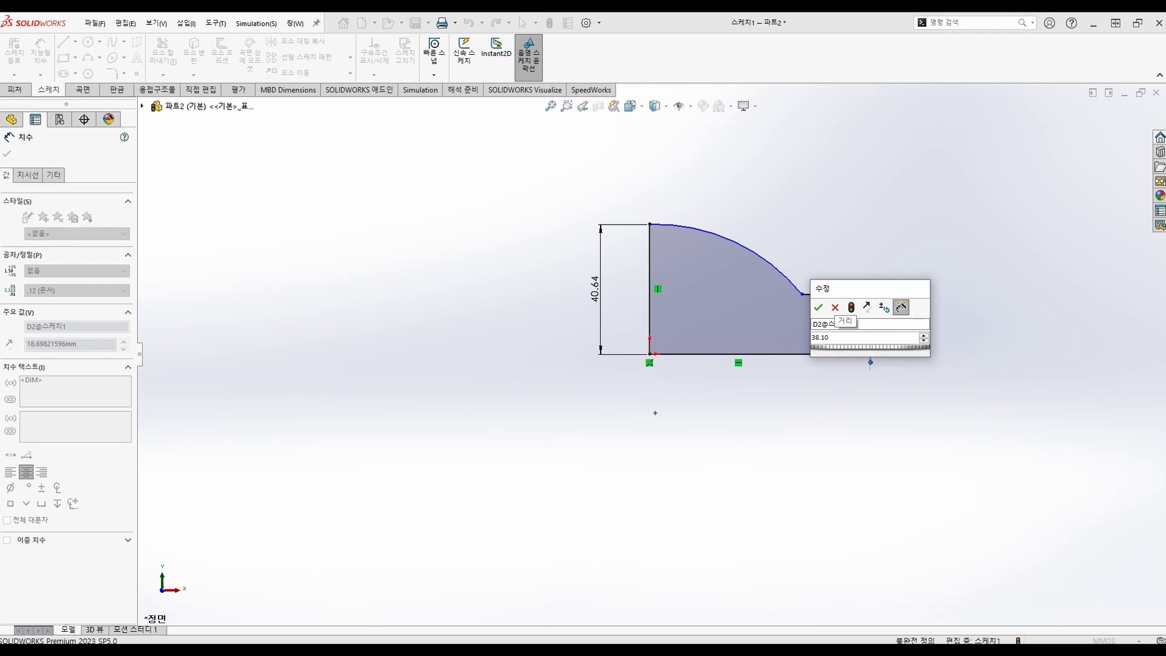
key("BackSpace")
key("BackSpace")
type("21.54")
key("Return")
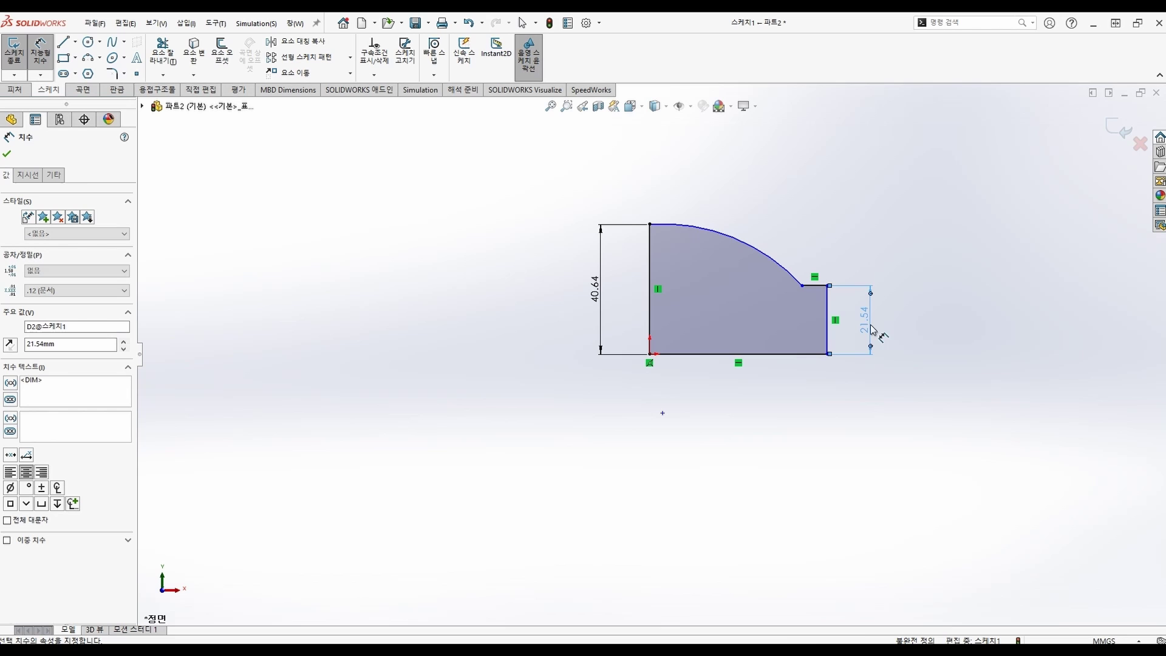
Dimension the profile's horizontal base line and set its length to 48.77 mm
left_click(802, 357)
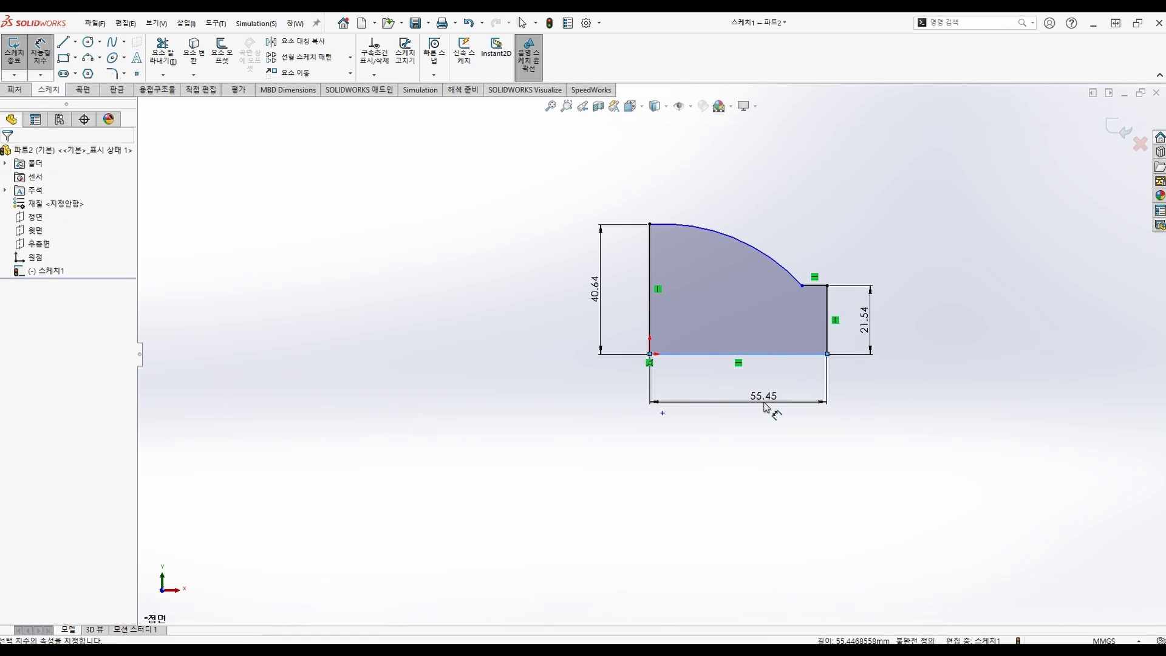
left_click(765, 407)
type("48")
key("Return")
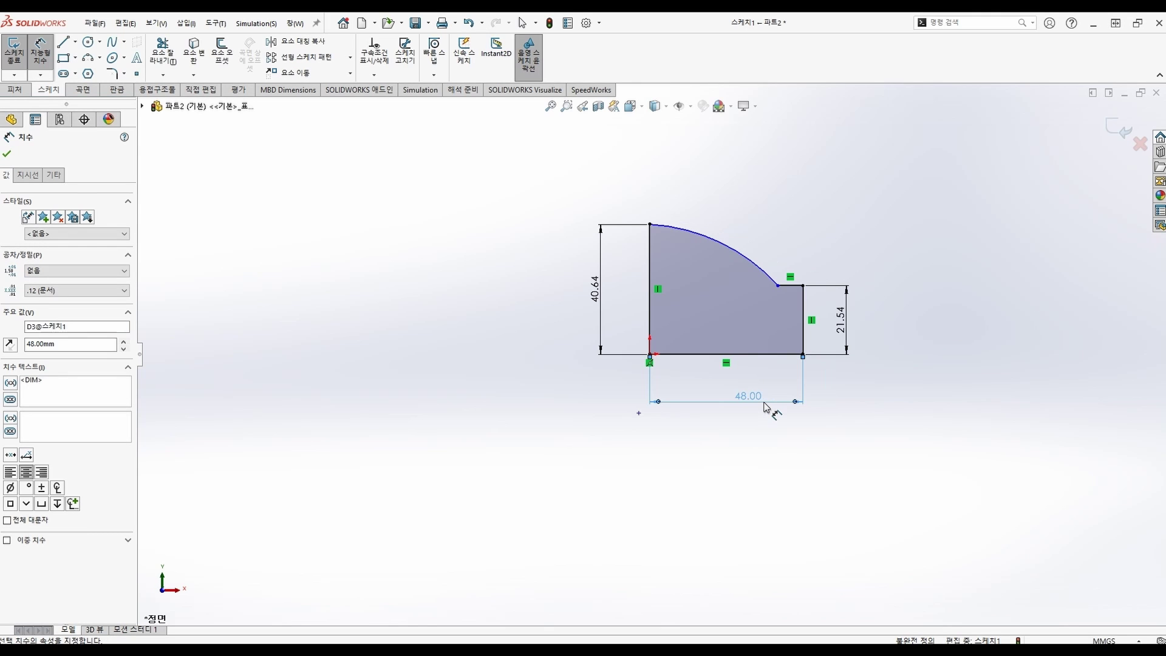
double_click(748, 397)
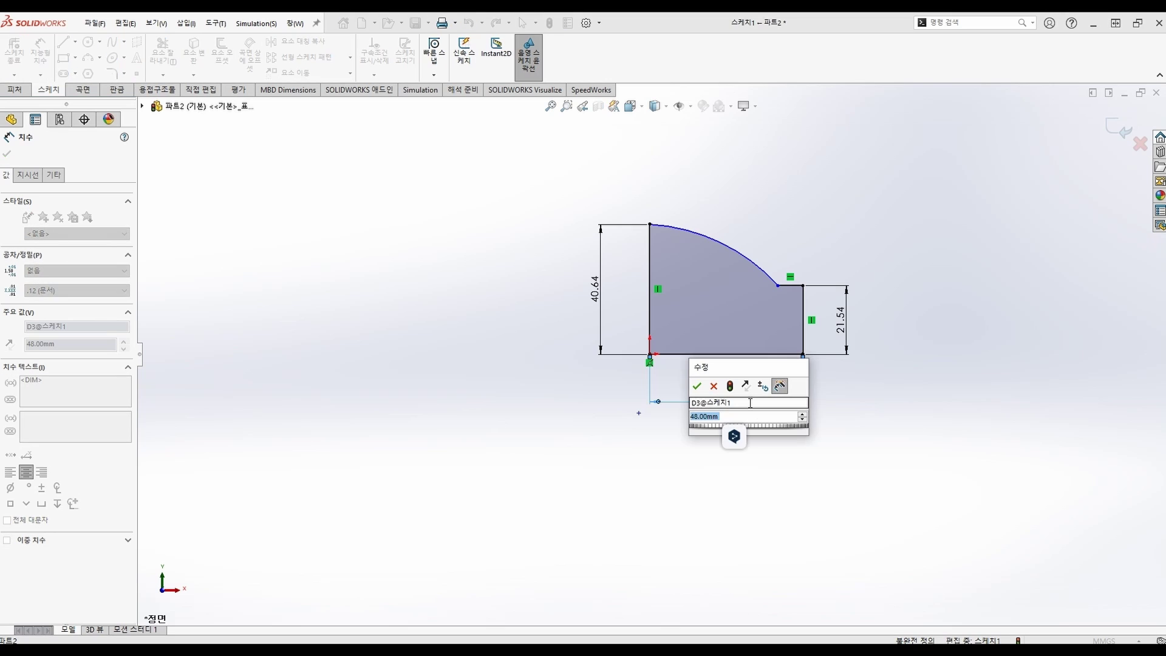
type("48.77")
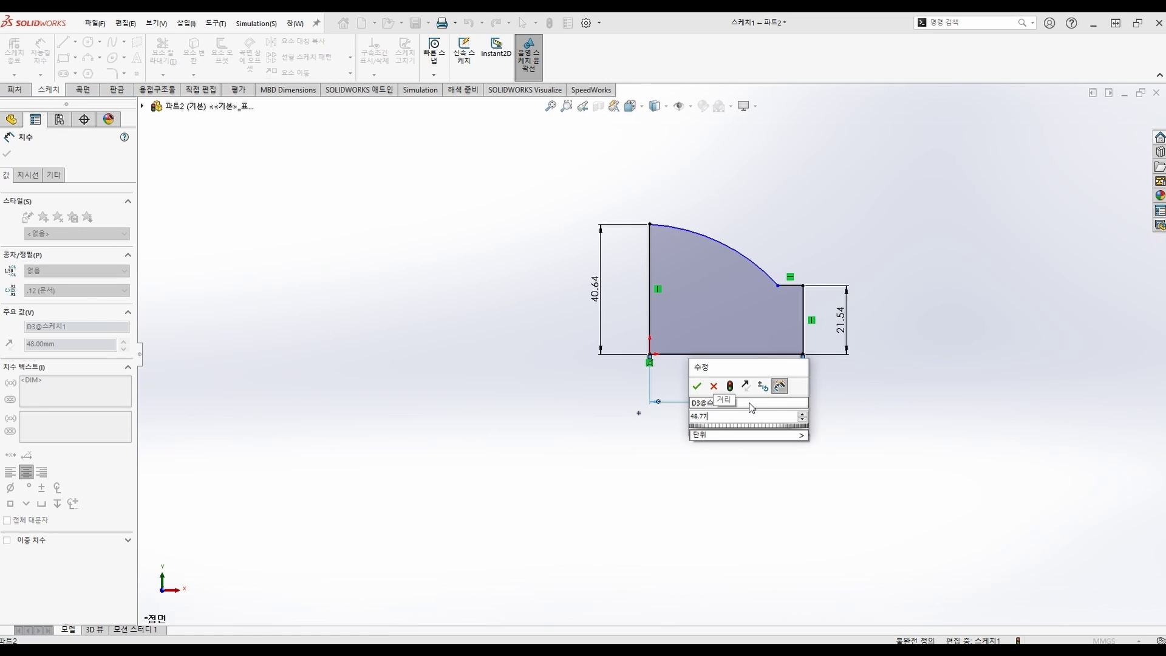
key("Return")
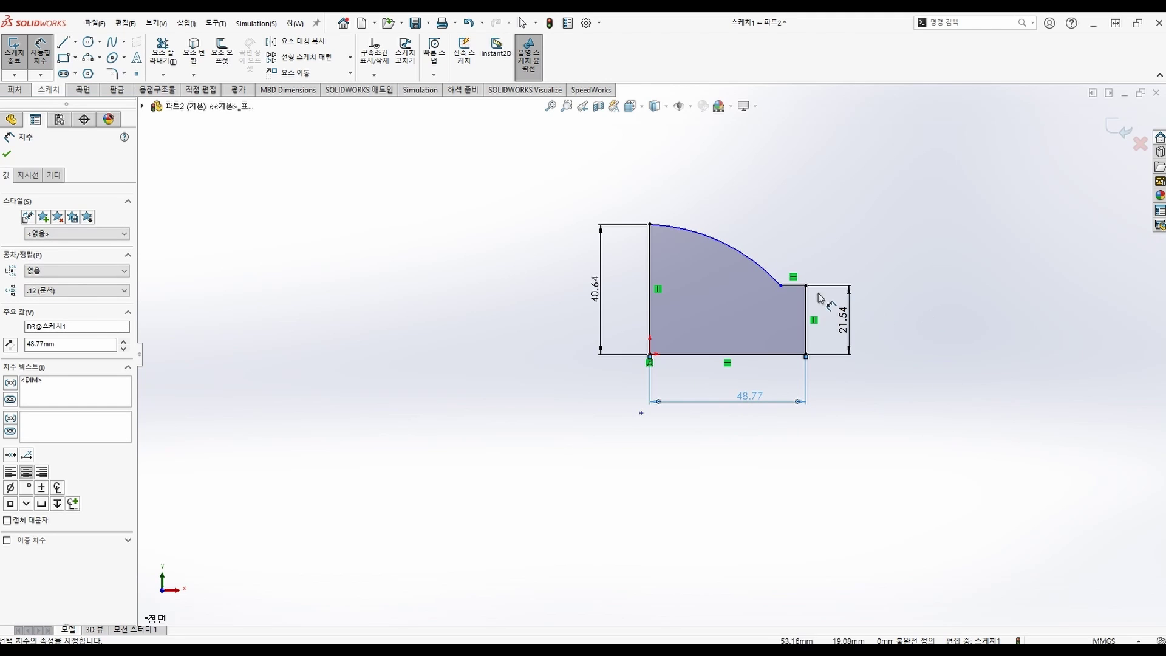
Dimension the short horizontal ledge beside the arc and set its length to 5.33 mm
left_click(794, 285)
left_click(844, 243)
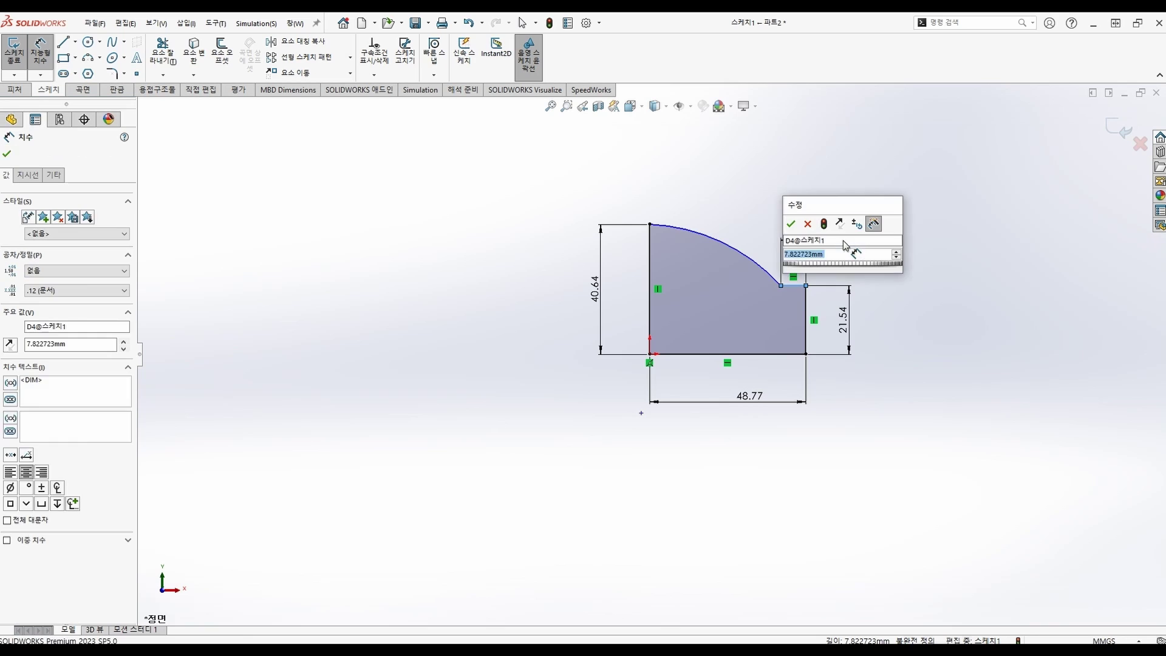
type("5.33")
key("Return")
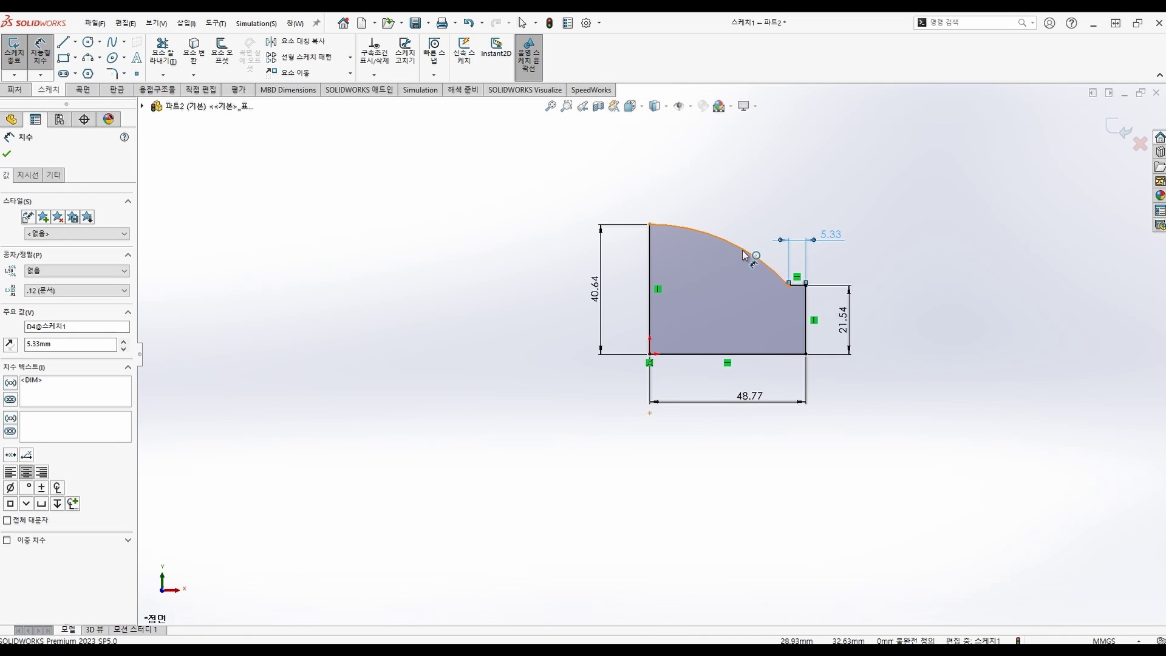
Set the radius of the profile's arc to 63.5 mm and finish the sketch
left_click(745, 254)
left_click(770, 208)
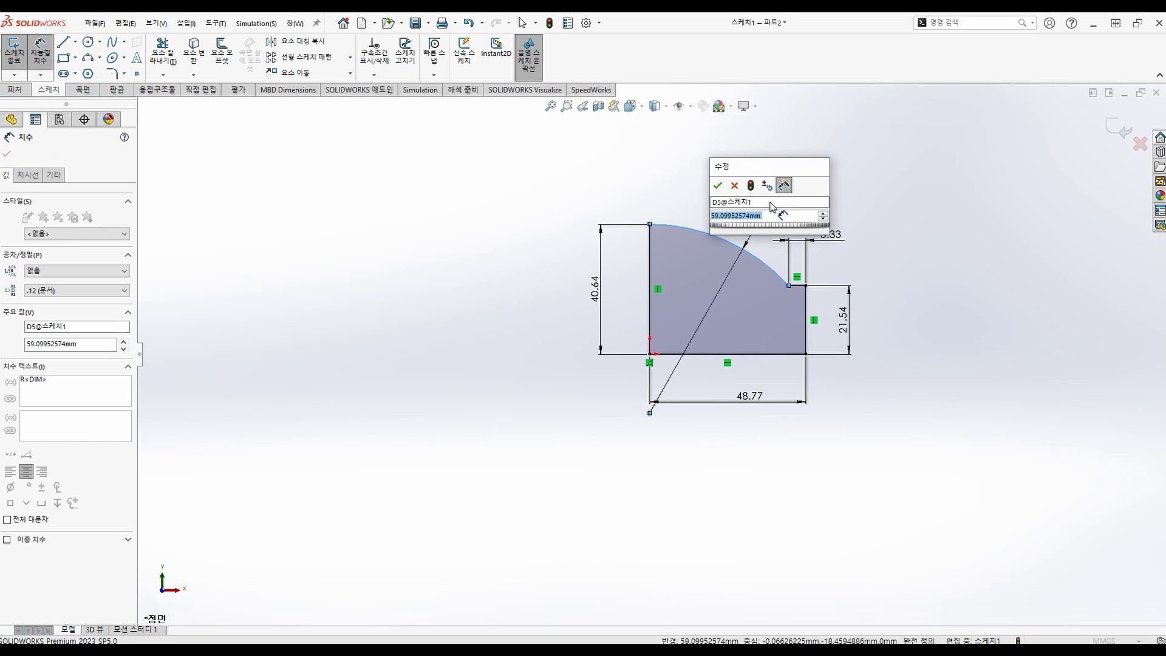
type("63.5")
key("Return")
scroll(771, 240, "up", 4)
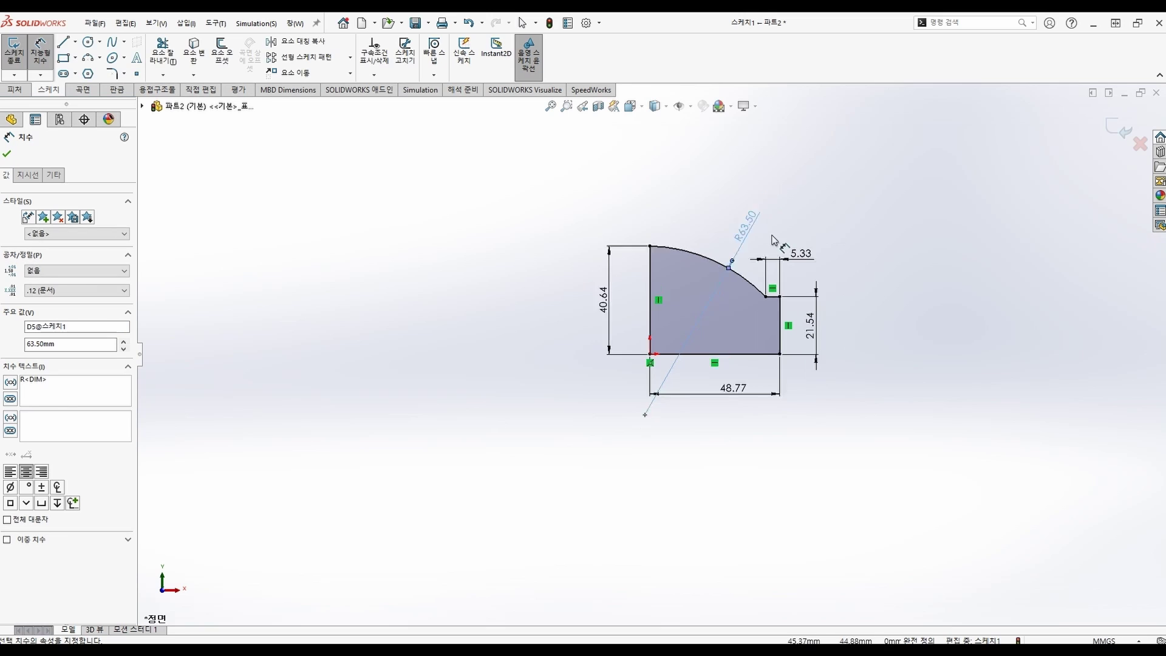
scroll(762, 287, "down", 5)
scroll(513, 592, "down", 2)
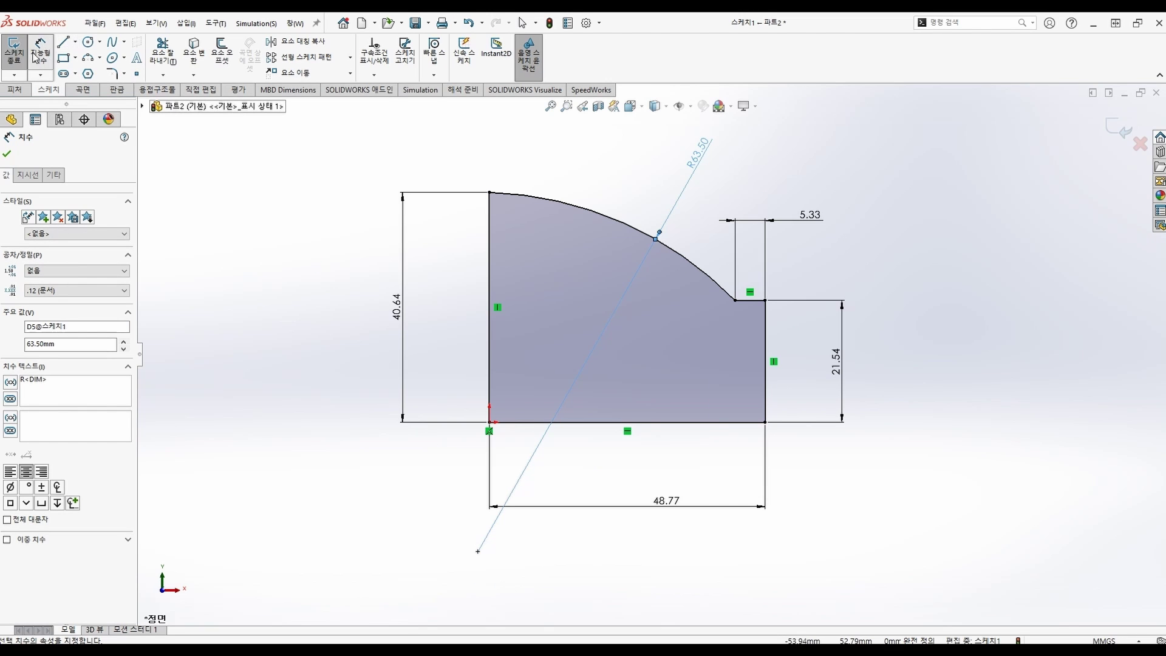
left_click(14, 51)
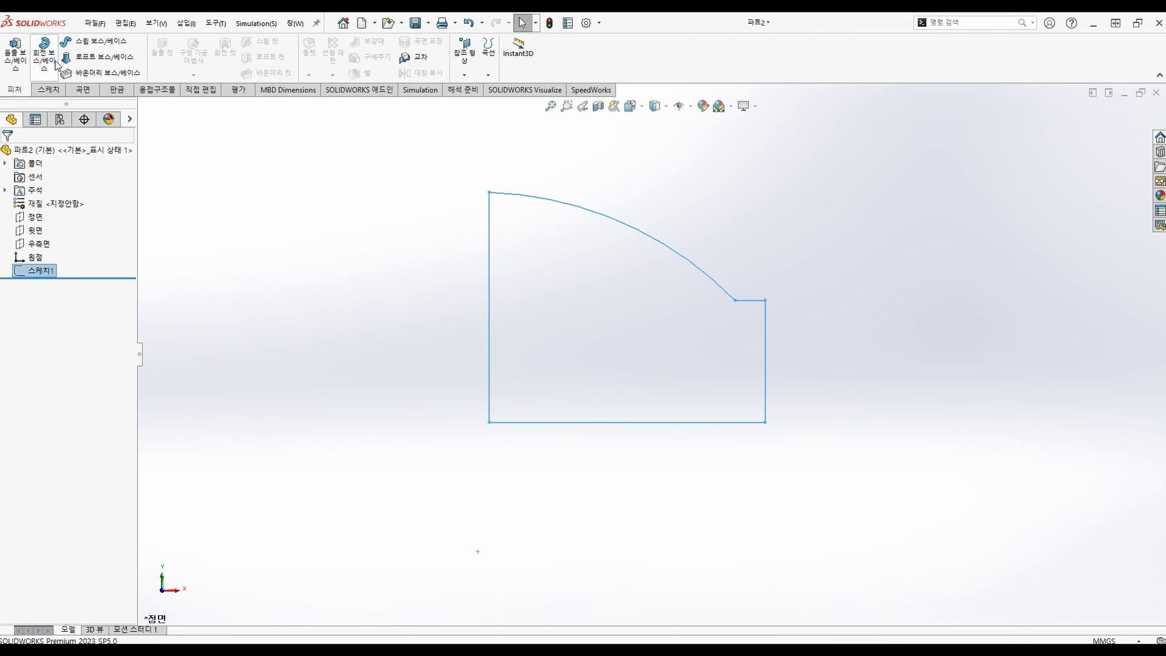
Revolve the closed profile 360 degrees around its left vertical line to form a solid dome with a cylindrical base
left_click(45, 53)
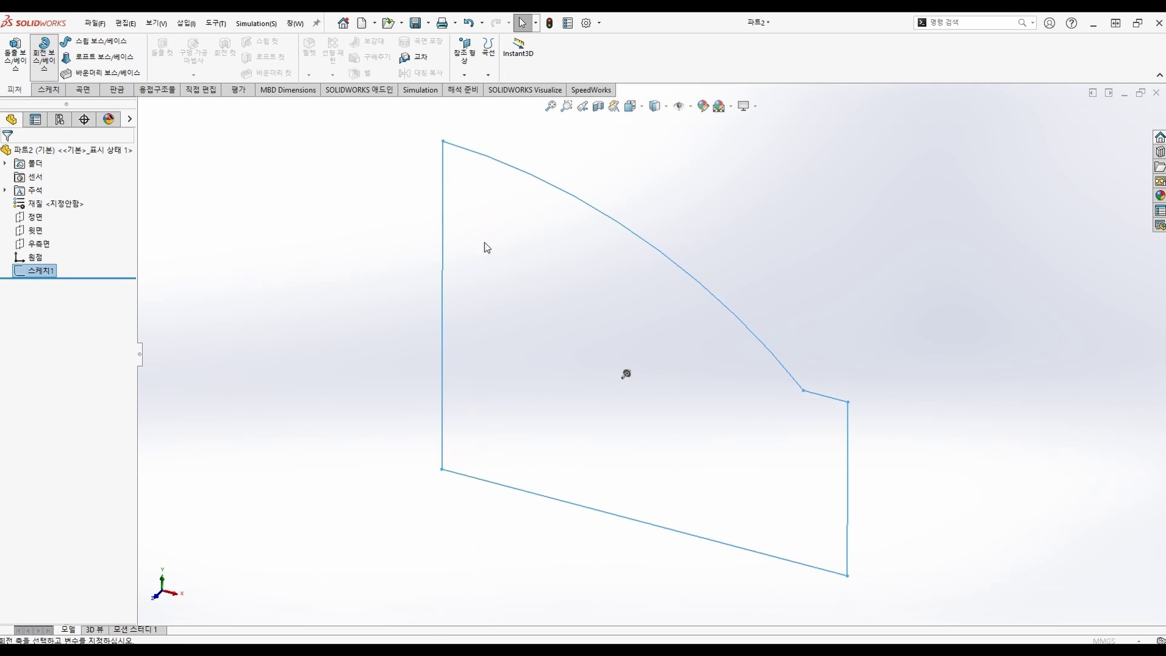
left_click(442, 240)
scroll(427, 294, "up", 6)
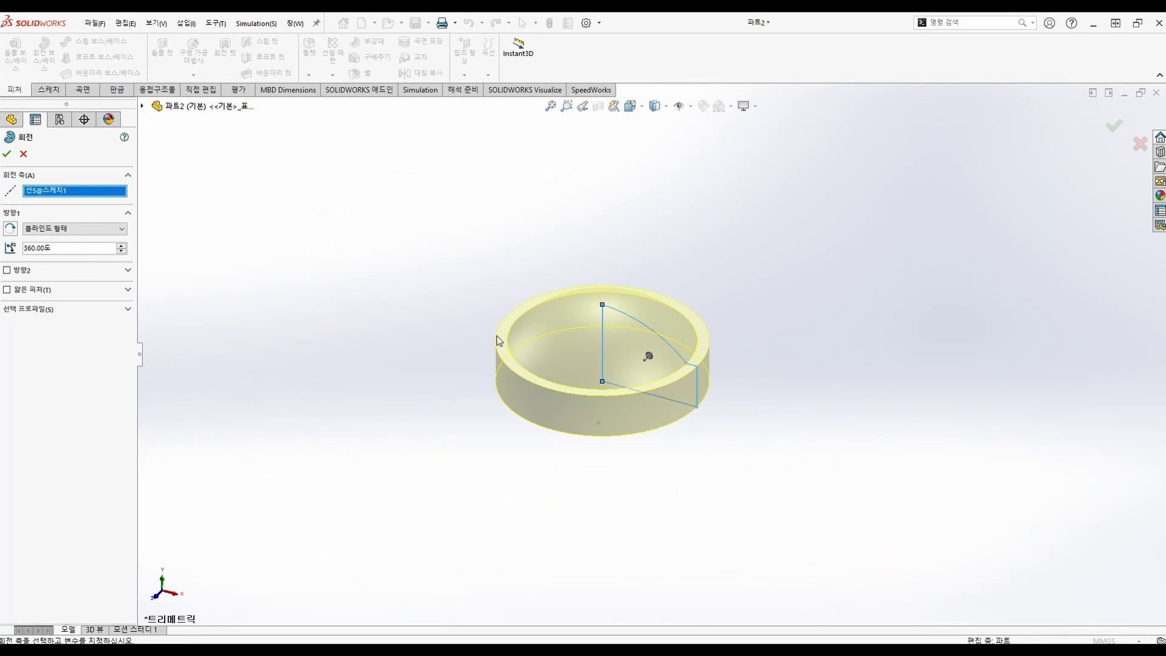
middle_click_drag(497, 338, 510, 250)
left_click(8, 154)
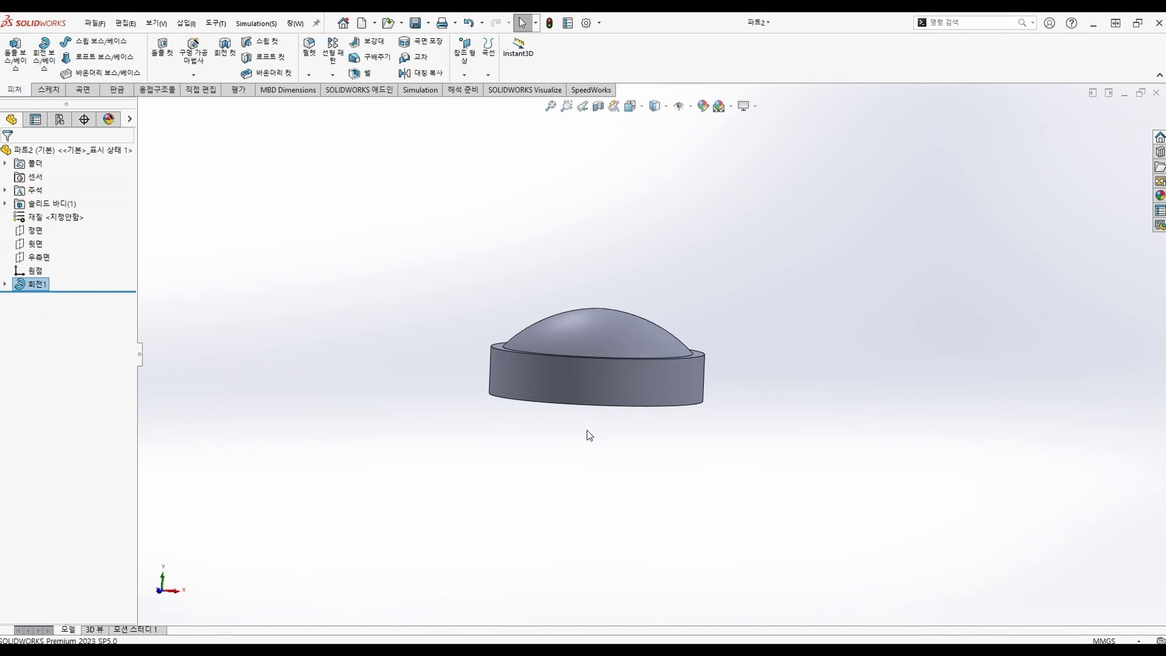
Sketch a circle of about 12.5 mm radius on the flat underside, centred about 33 mm left of the origin and level with it
middle_click_drag(588, 435, 592, 408)
left_click(611, 386)
left_click(641, 369)
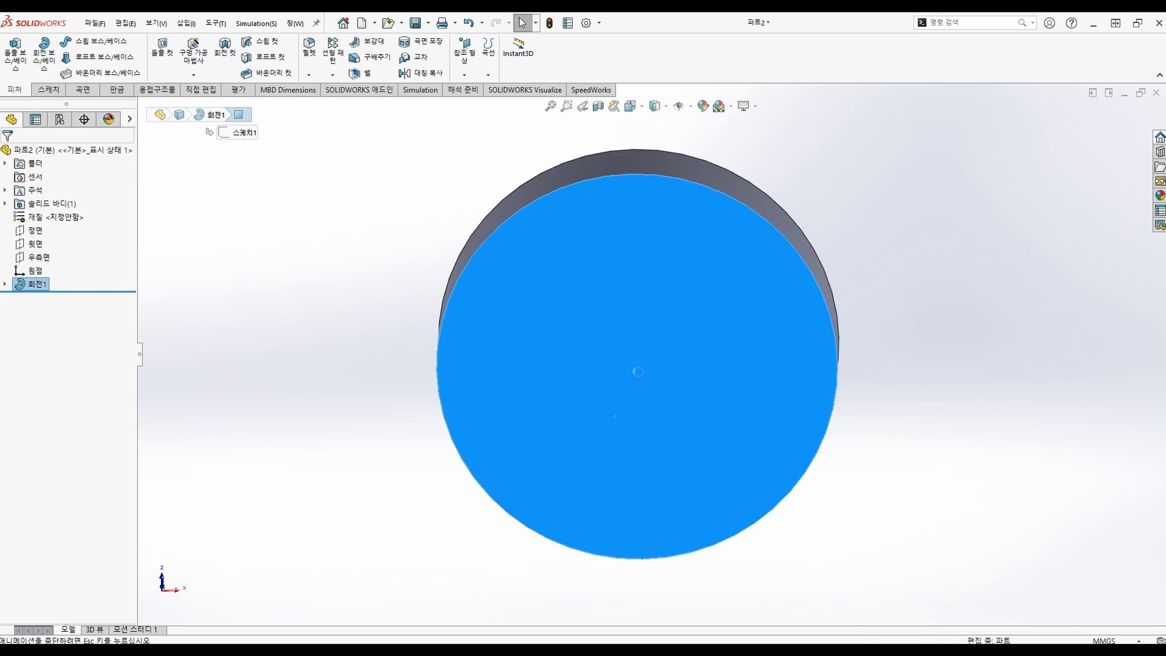
left_click(88, 41)
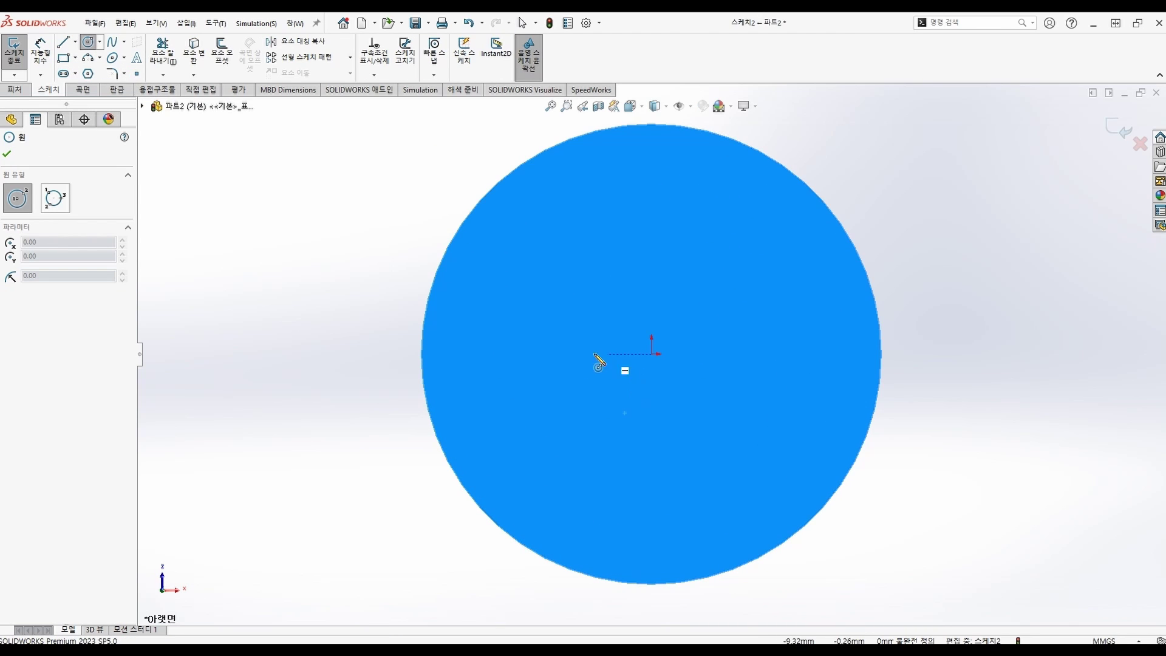
left_click(496, 354)
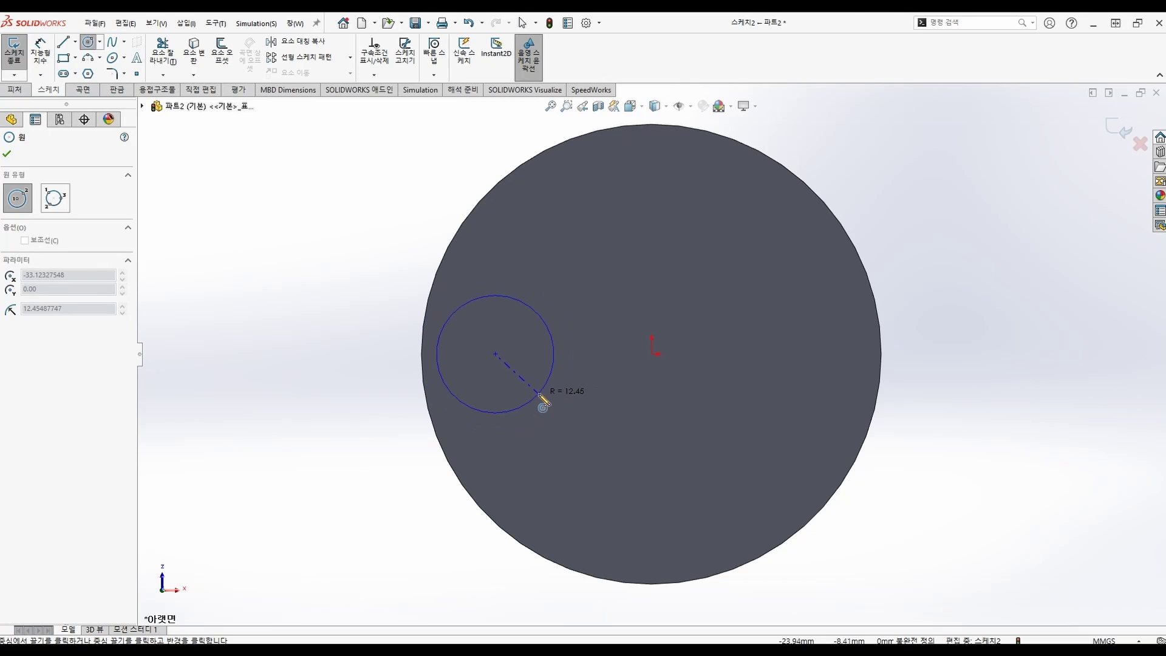
left_click(536, 397)
key("Escape")
Dimension the circle on the flat underside and set its diameter to 25.4 mm
left_click(52, 61)
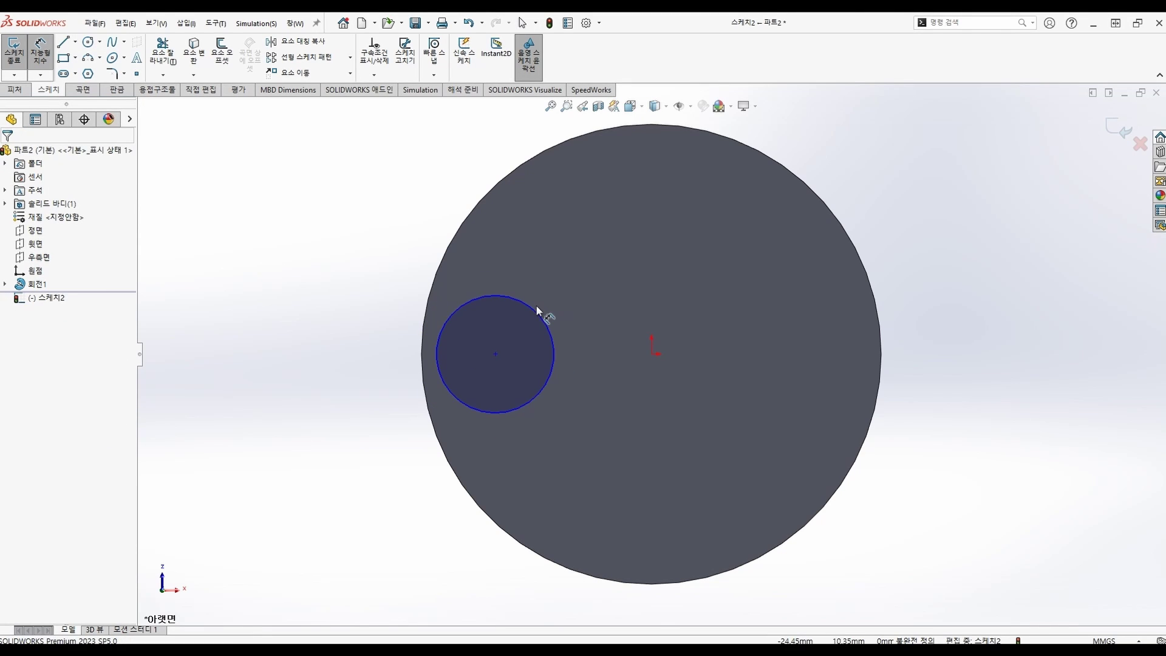
left_click(537, 305)
left_click(559, 263)
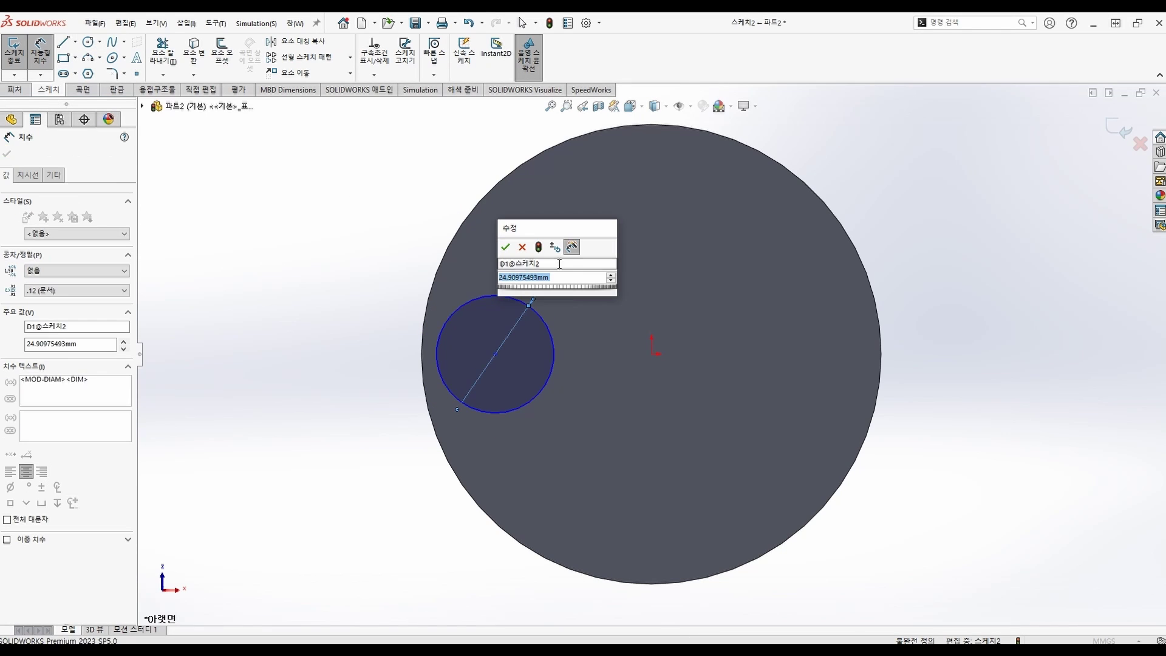
type("25.4")
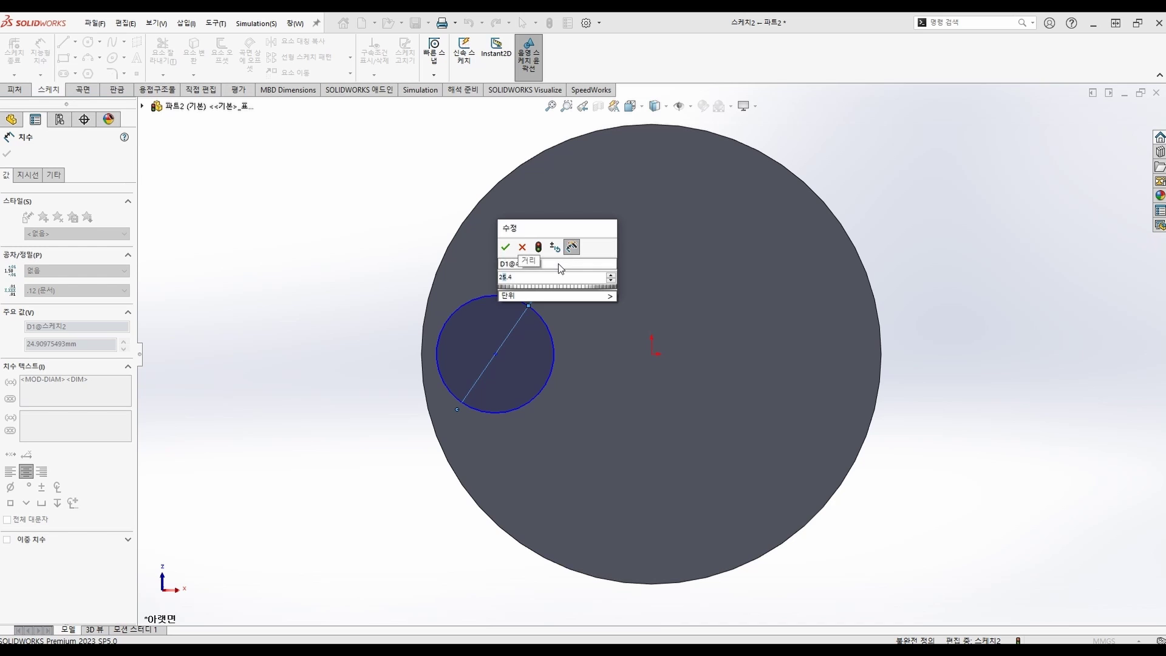
key("Return")
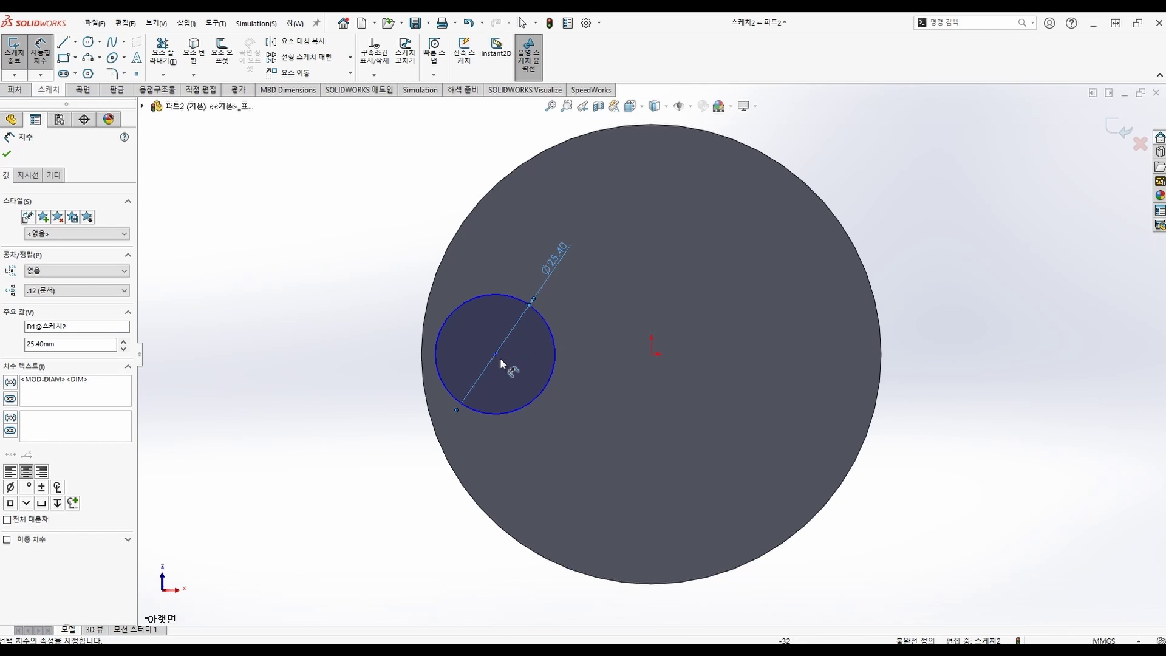
Dimension the horizontal distance between the circle's centre and the origin and set it to 27.94 mm
left_click(495, 353)
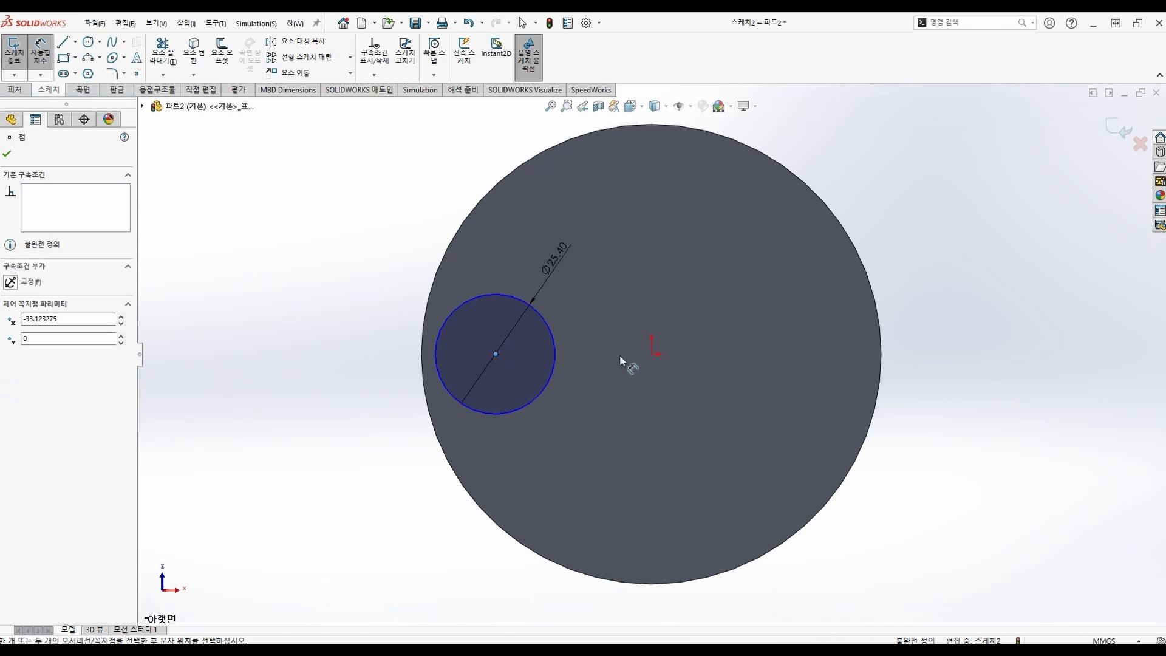
left_click(652, 355)
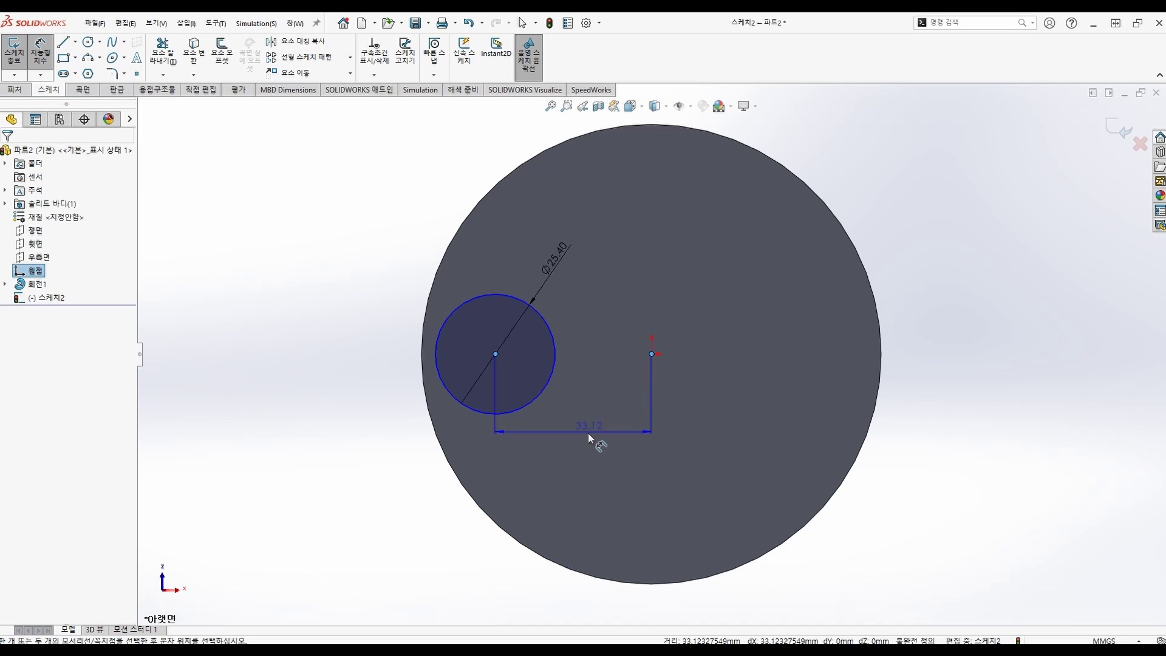
left_click(588, 432)
type("27")
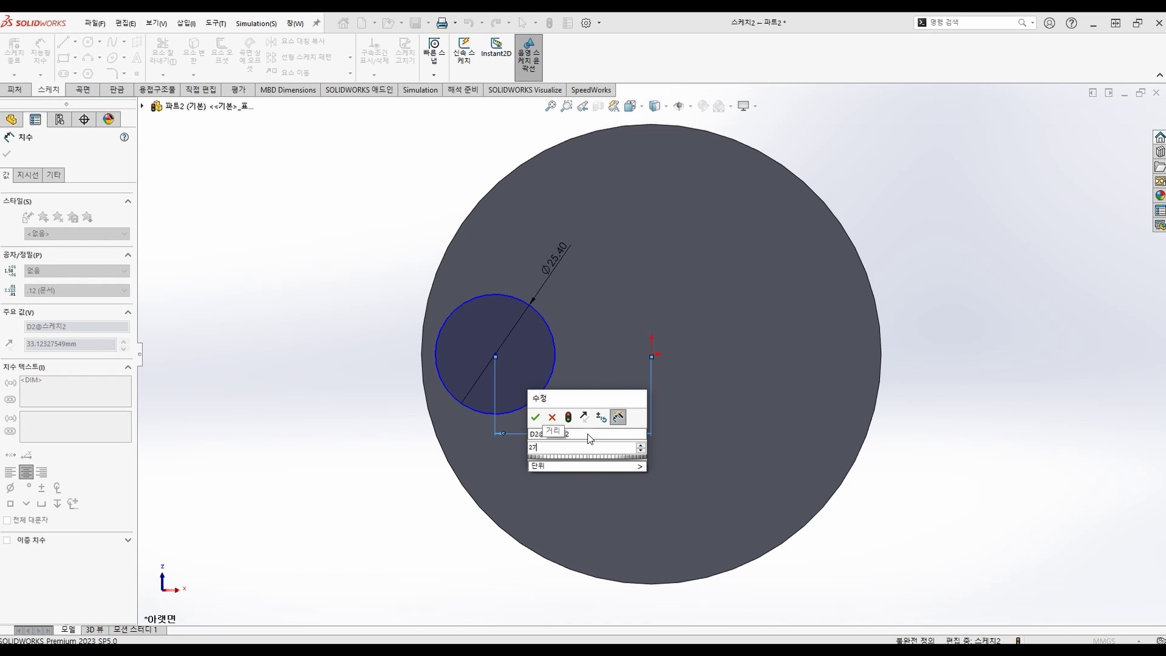
type(".94")
key("Return")
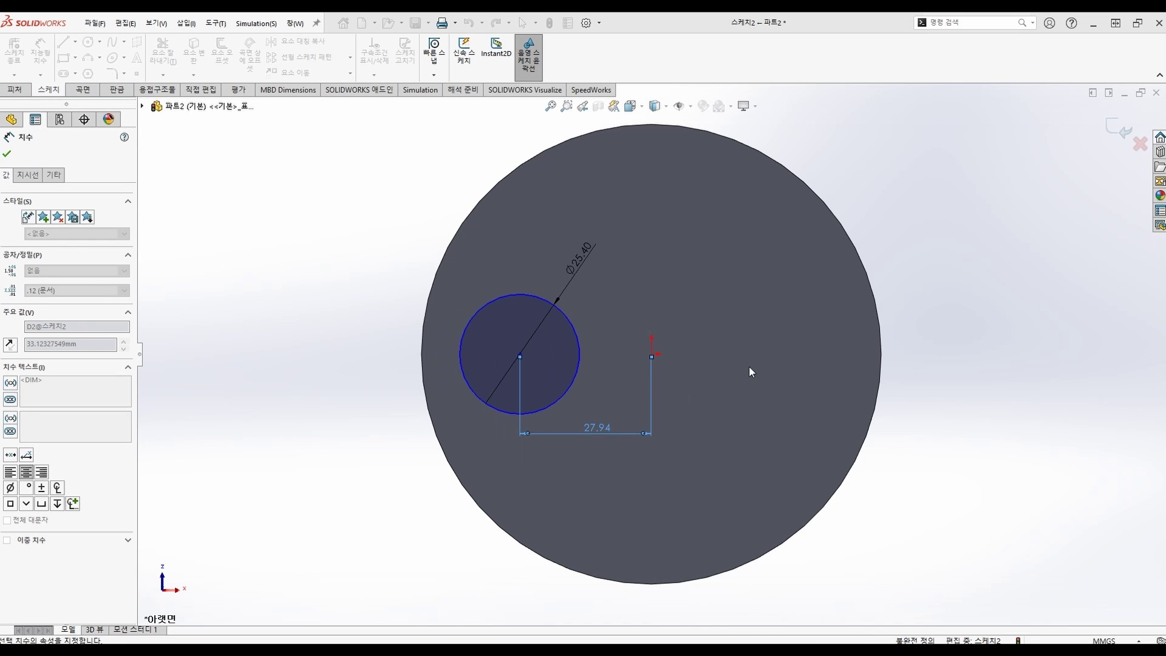
key("Escape")
Add a horizontal relation between the circle's centre and the origin, and finish the sketch
left_click(520, 354)
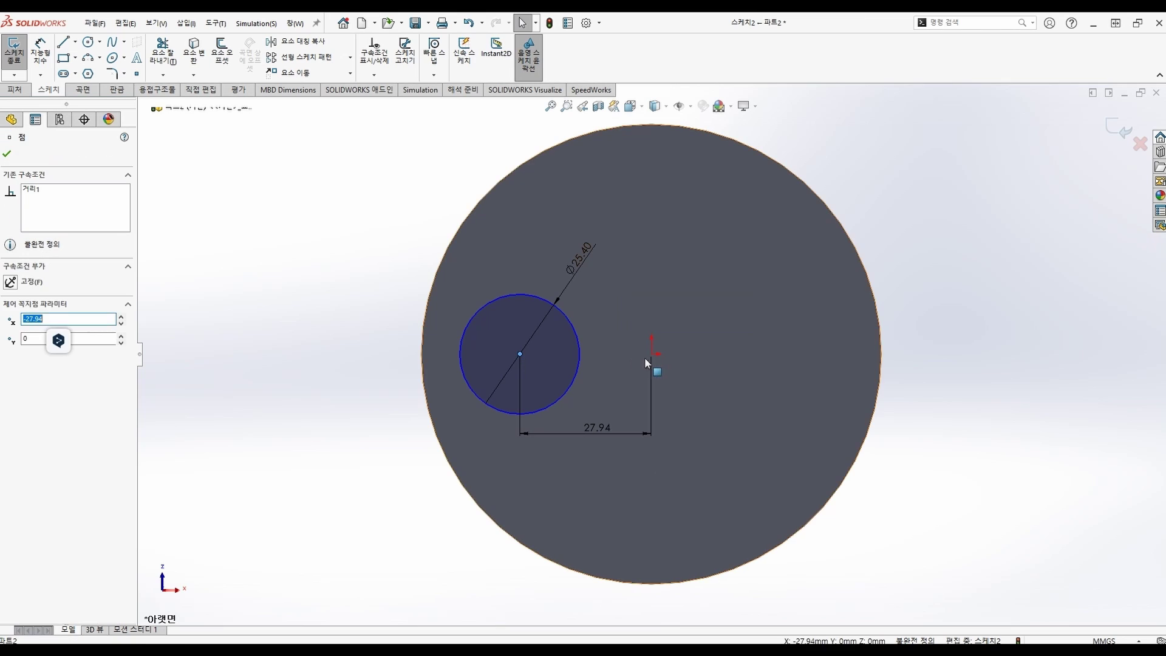
left_click(651, 355, "ctrl")
left_click(10, 349)
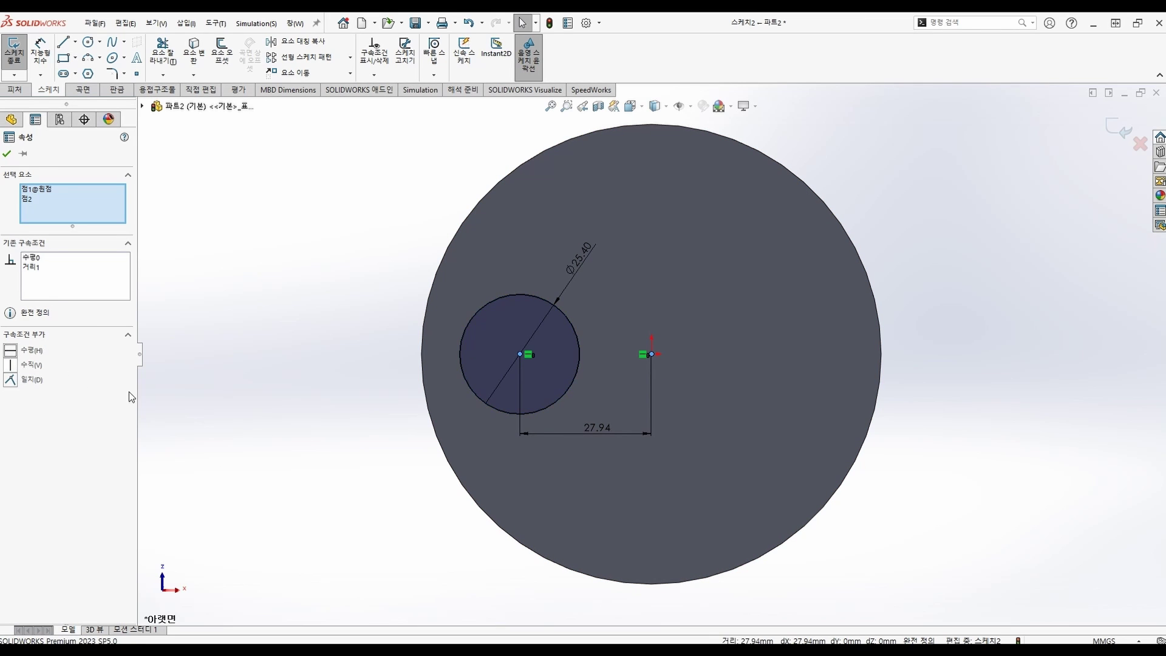
left_click(261, 441)
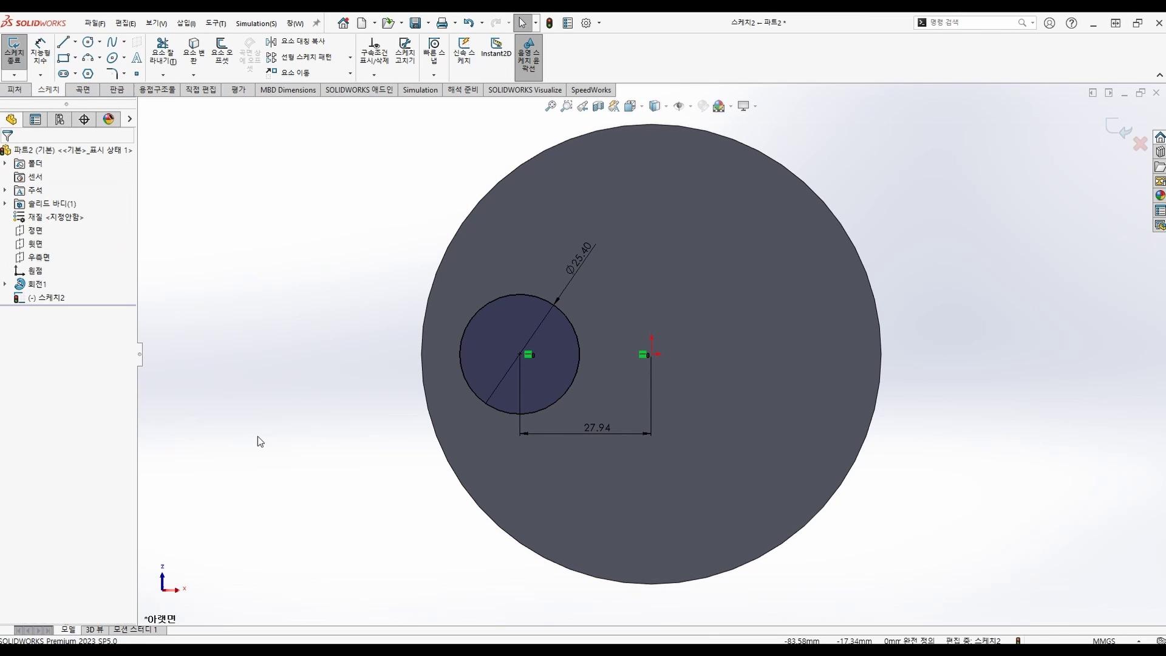
left_click(15, 55)
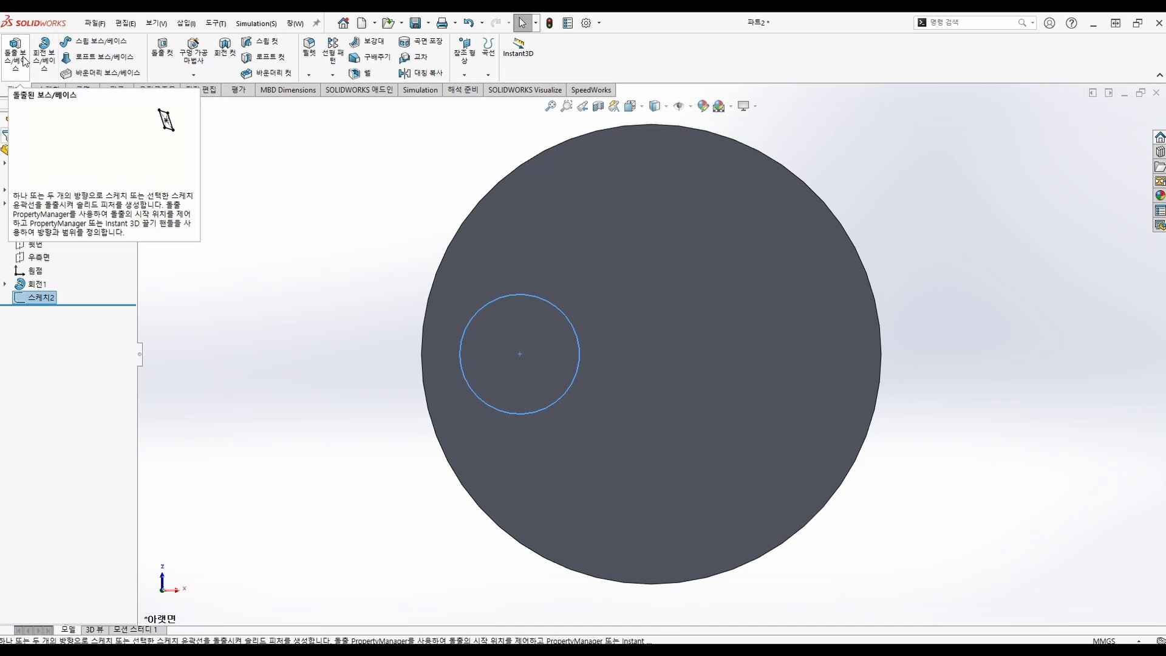
Extrude the circle as a boss 43.18 mm in the reversed direction, through the body toward the dome side, with a 1° draft
left_click(25, 61)
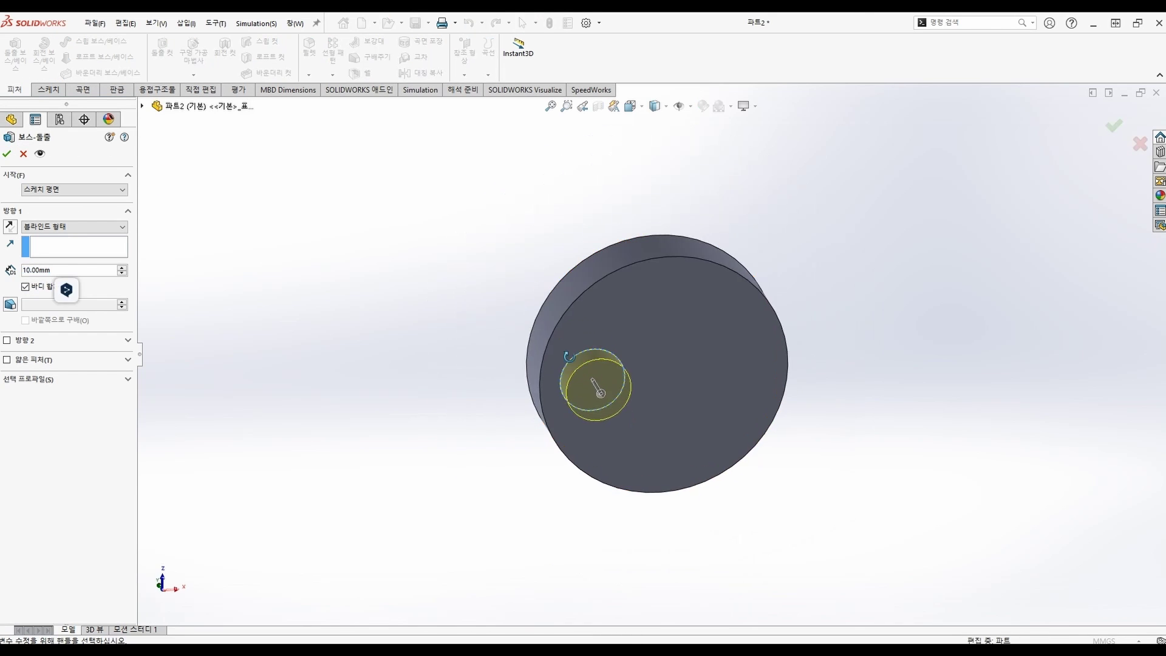
left_click(10, 227)
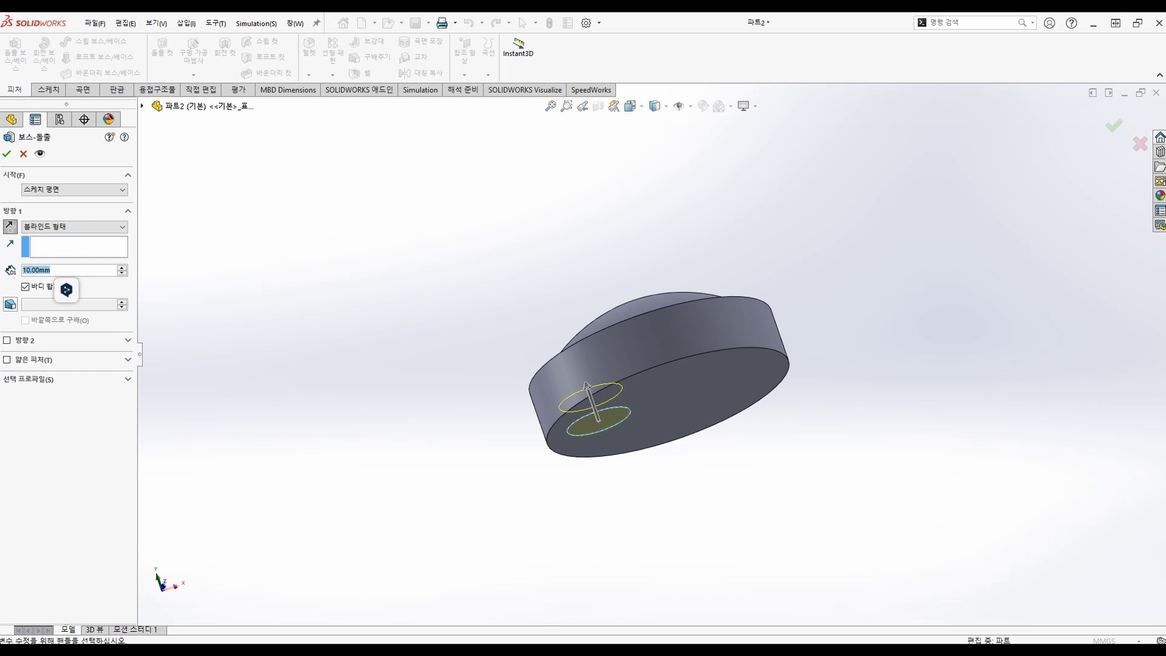
type("43")
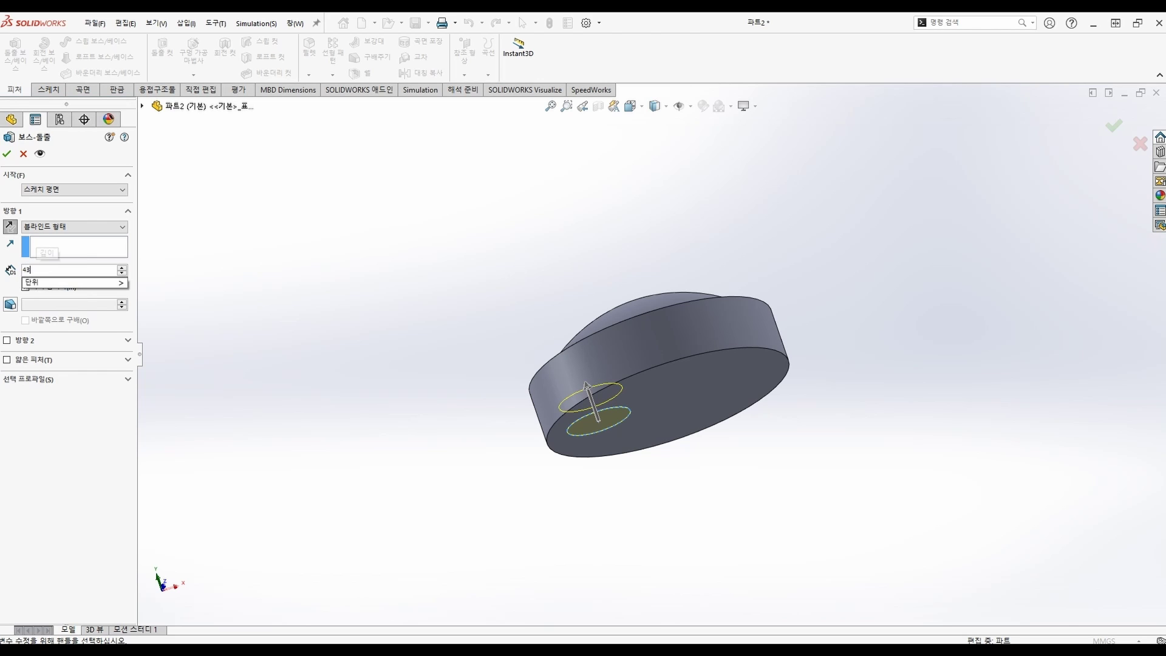
type(".18")
key("Return")
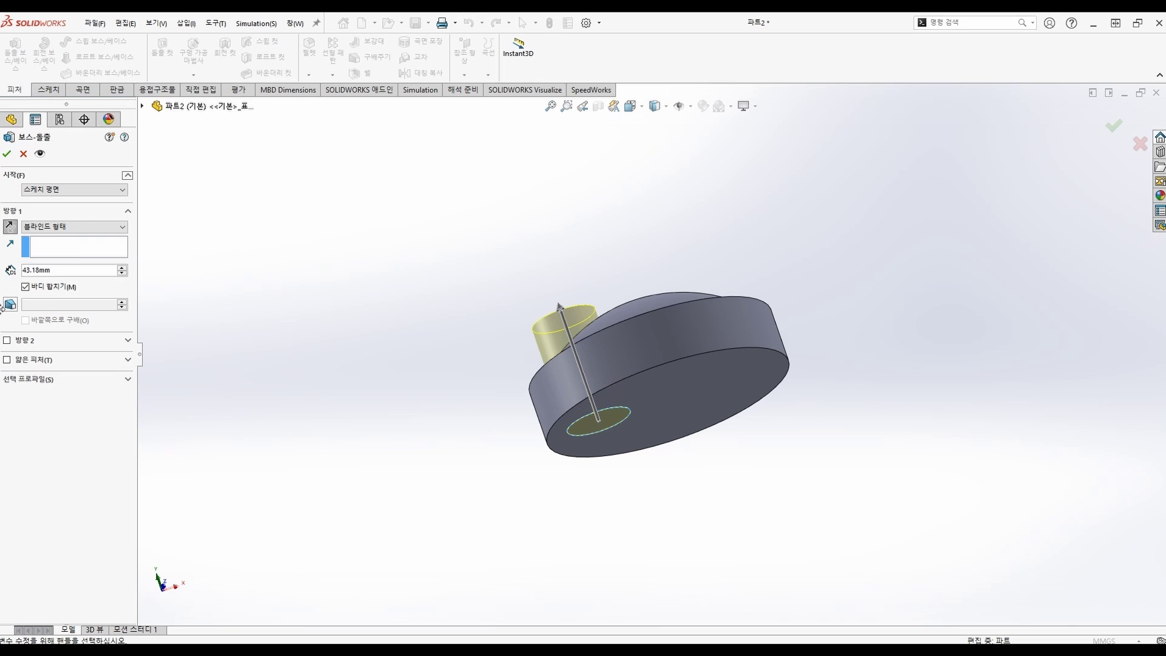
left_click(10, 304)
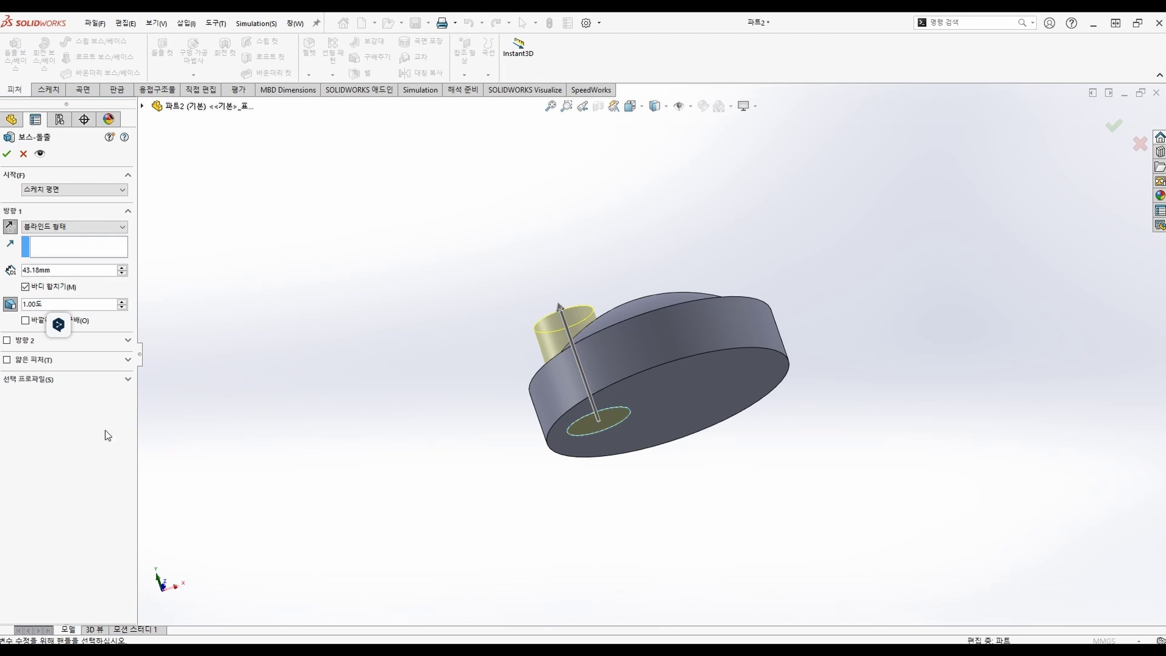
left_click(7, 155)
Start a sketch on the flat underside and draw an upright centre rectangle about 15 by 32 mm to the right of the origin
middle_click_drag(664, 437, 626, 210)
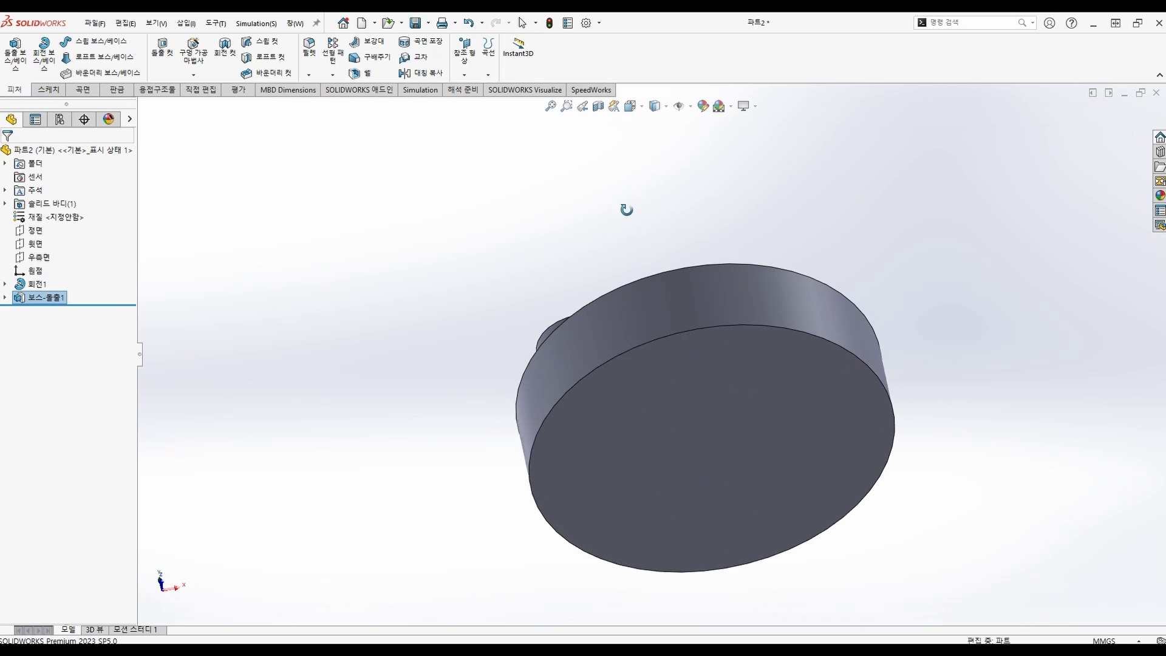
left_click(757, 432)
left_click(807, 408)
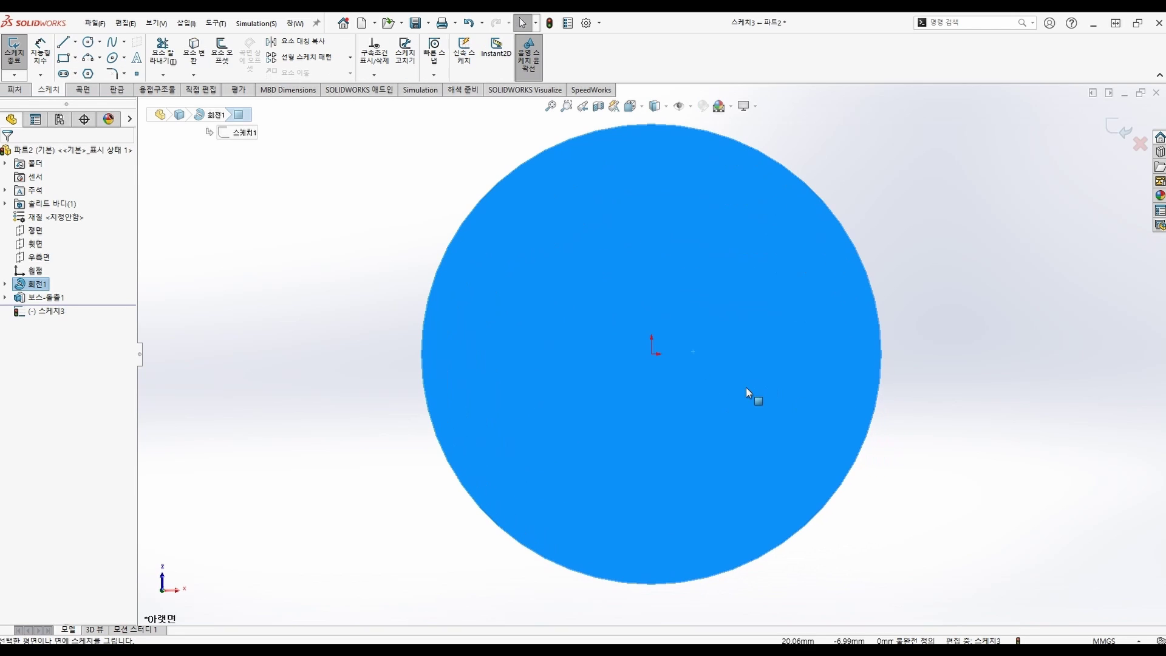
left_click(75, 58)
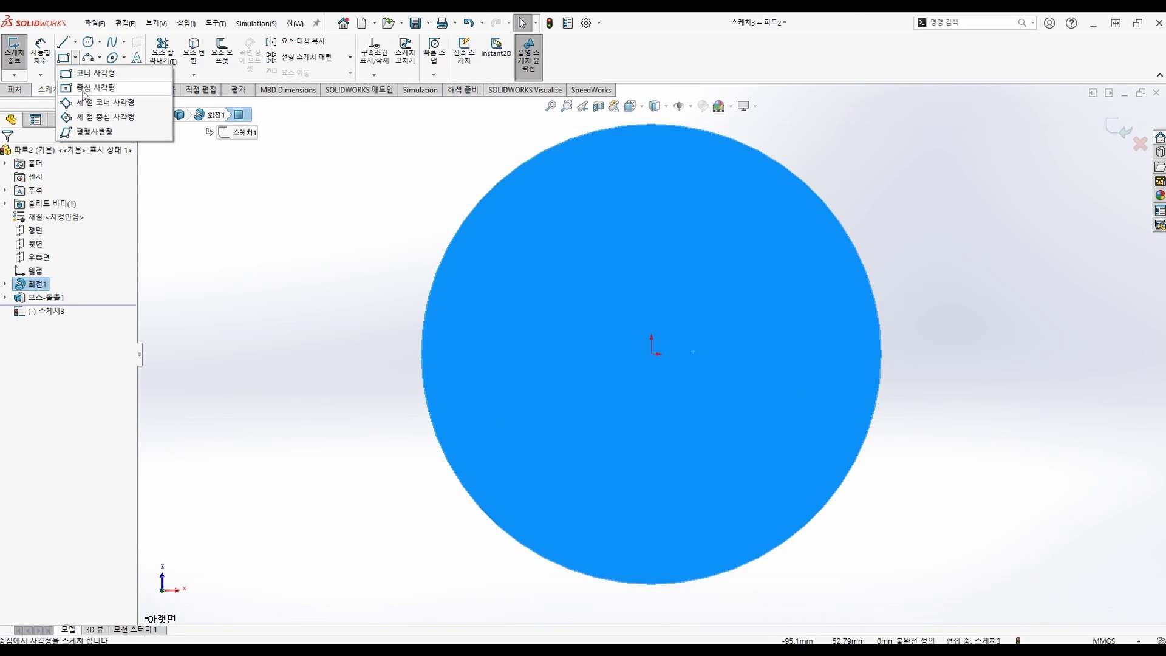
left_click(91, 86)
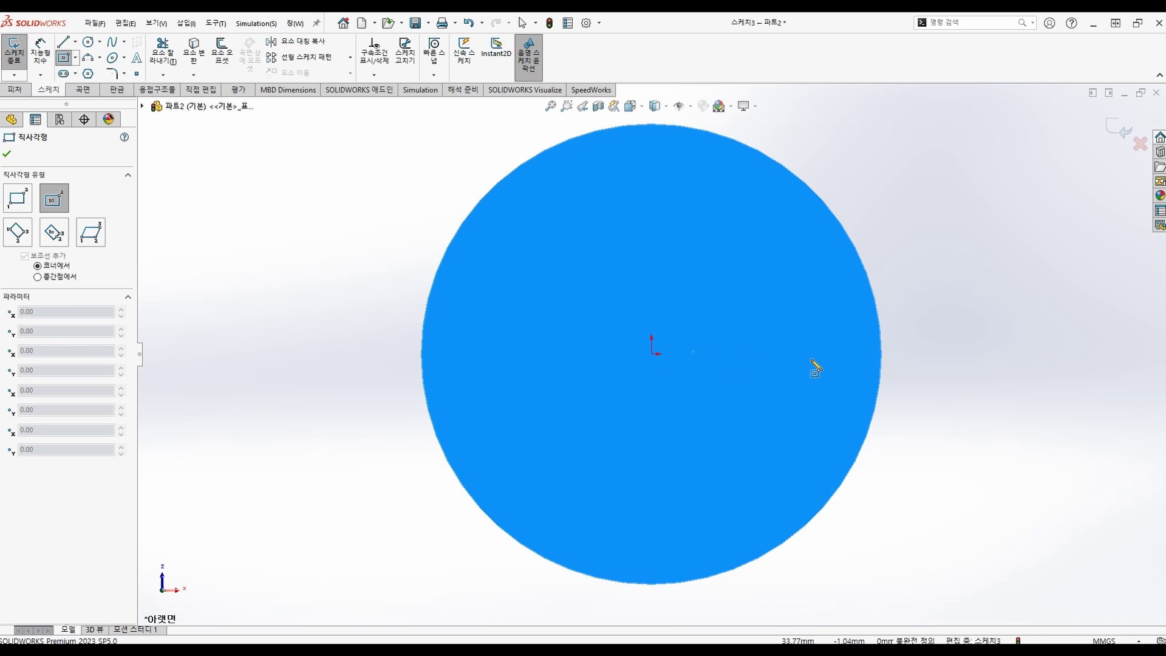
left_click(790, 354)
left_click(827, 278)
key("Escape")
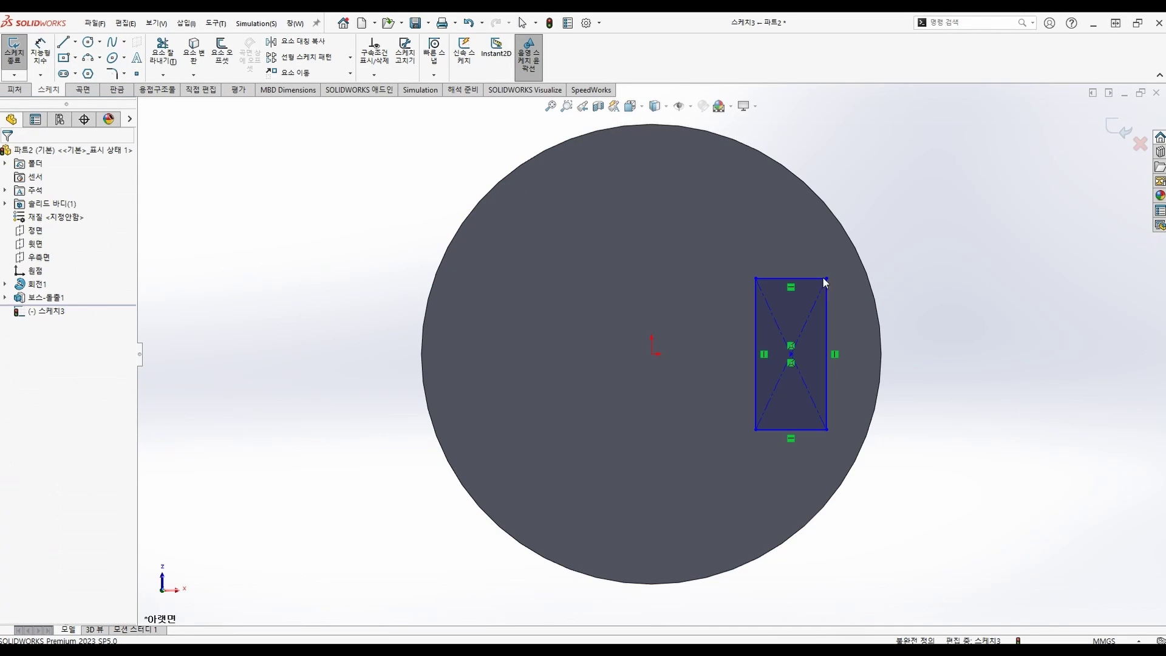
Dimension the distance from the origin to the rectangle's right edge and set it to 35.56 mm
left_click(40, 50)
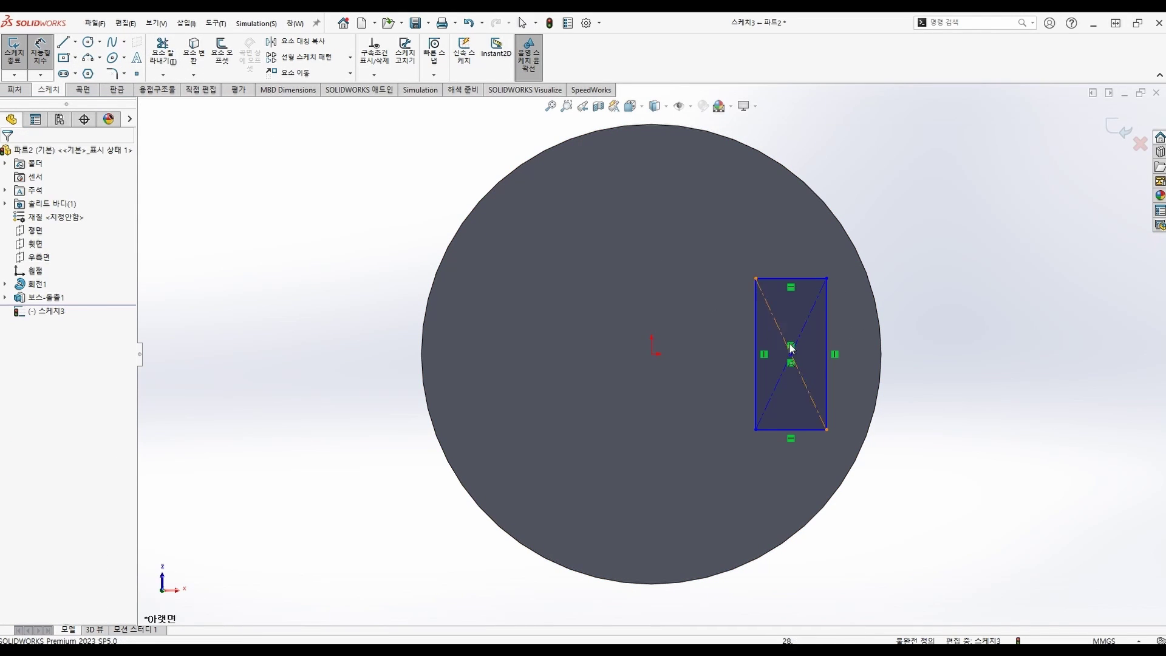
left_click(825, 360)
left_click(652, 354)
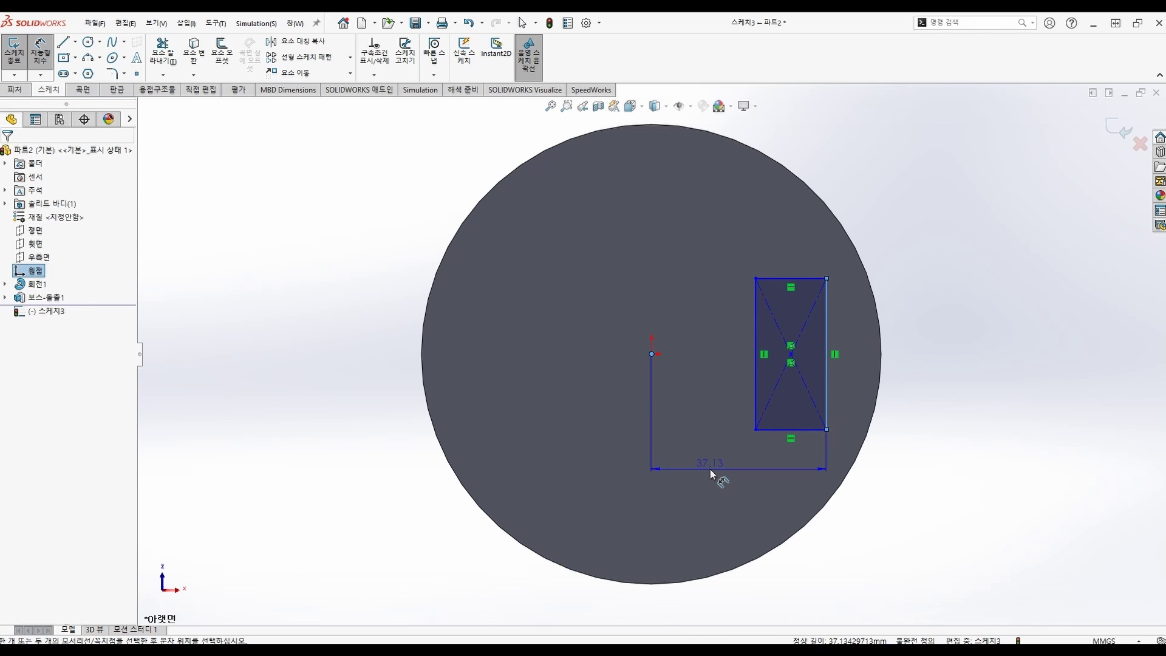
left_click(709, 469)
type("35.56")
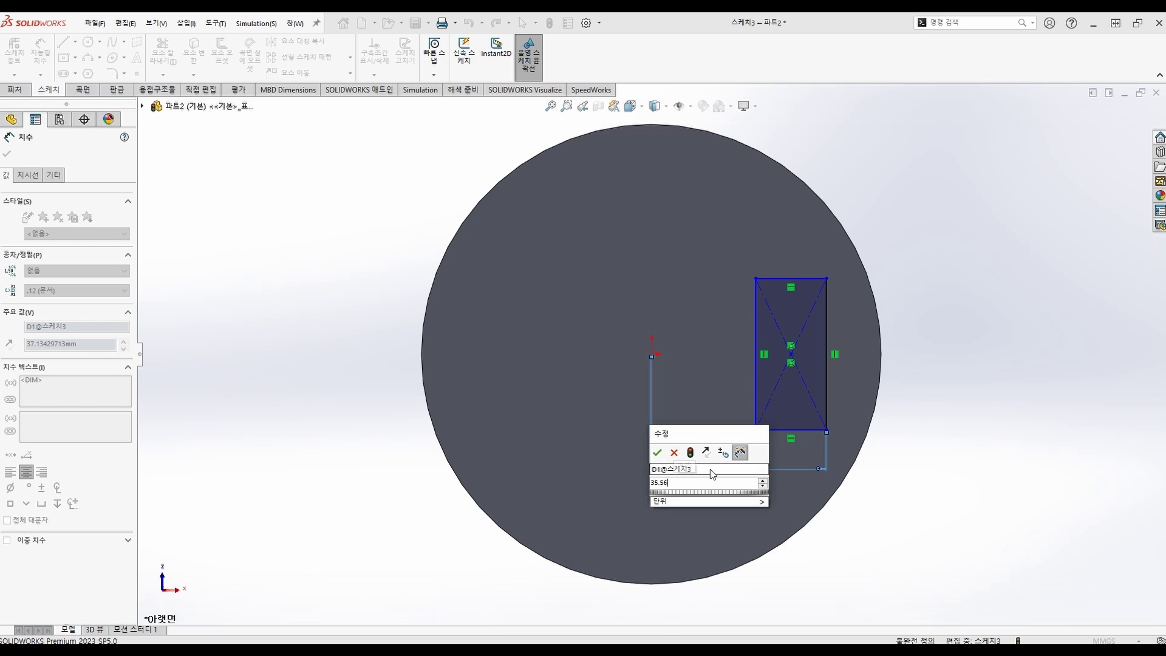
key("Return")
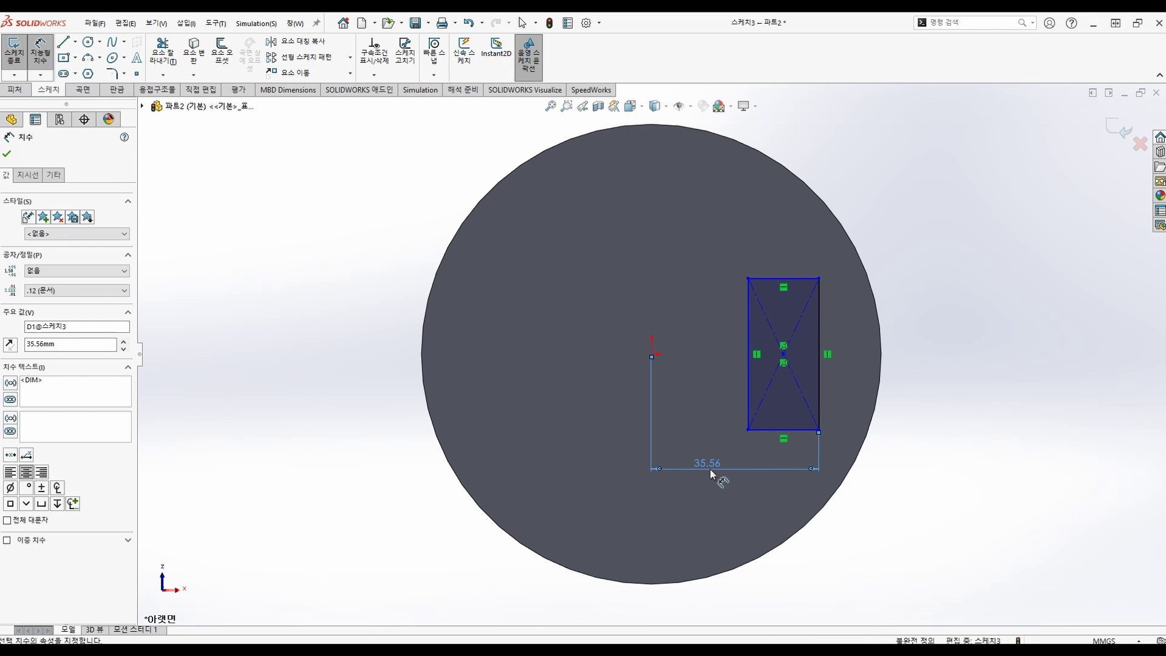
Dimension the rectangle's right vertical edge and set its length to 38.10 mm
left_click(819, 331)
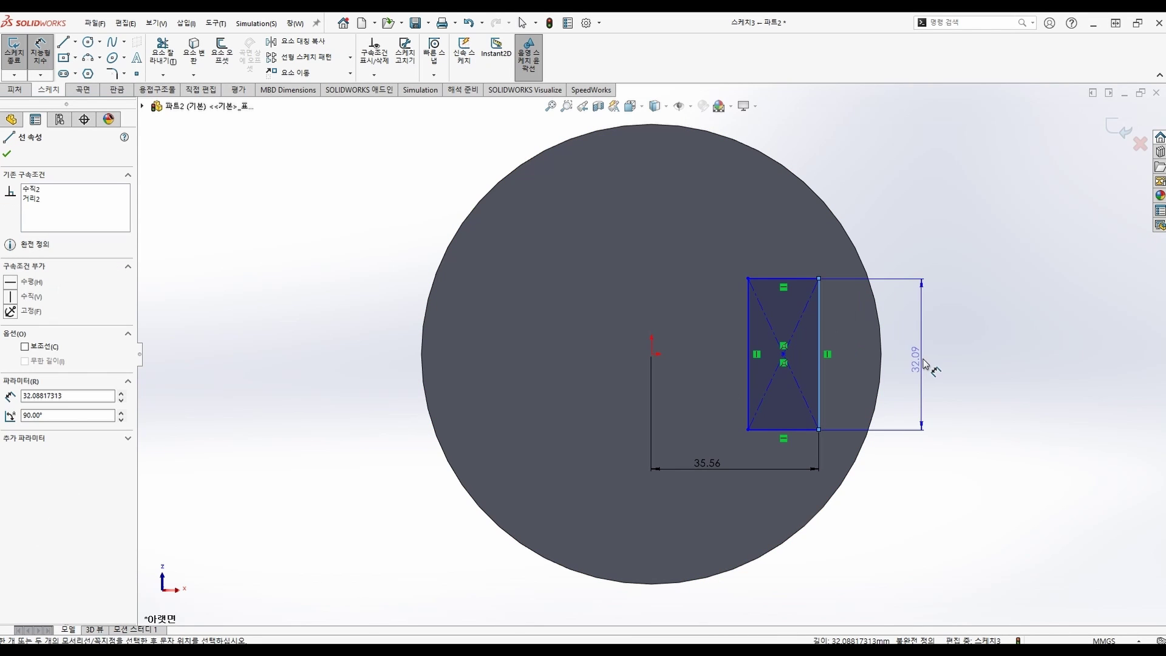
left_click(927, 360)
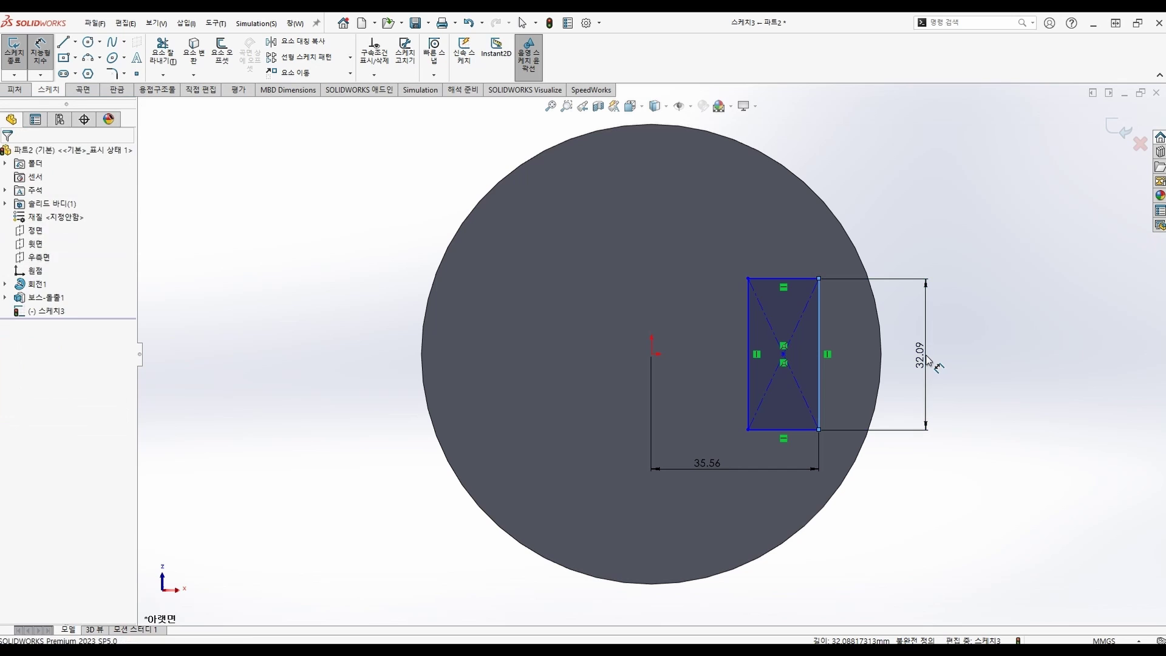
type("38.10")
key("Return")
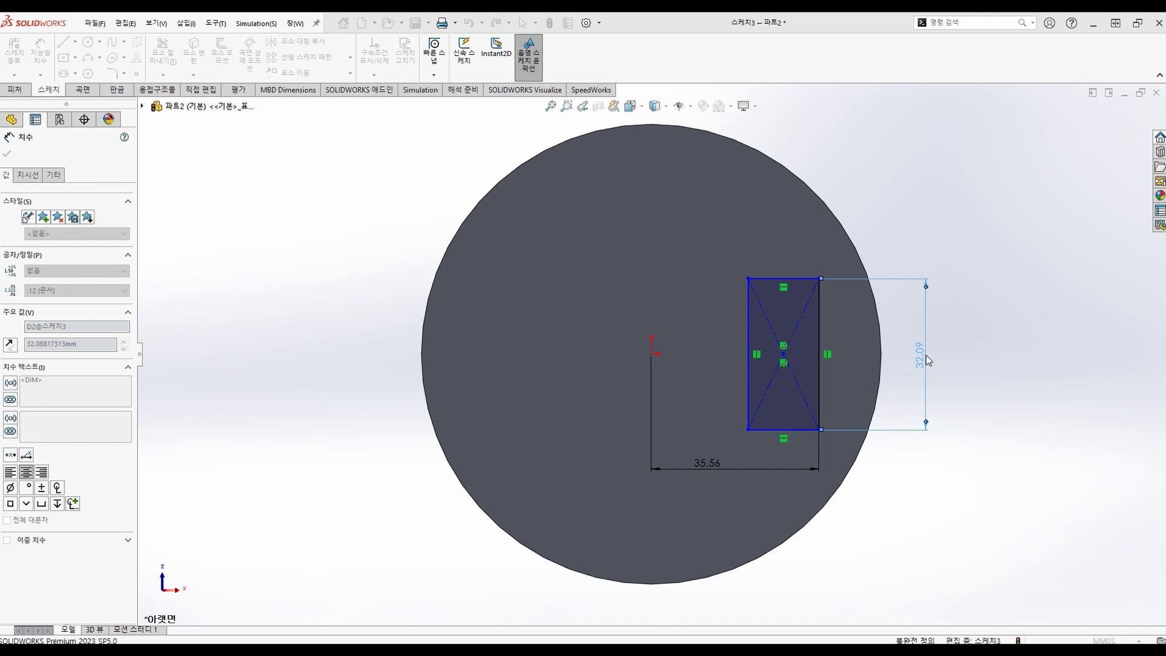
Dimension the rectangle's width between its two vertical edges and set it to 15.24 mm
left_click(750, 338)
left_click(818, 352)
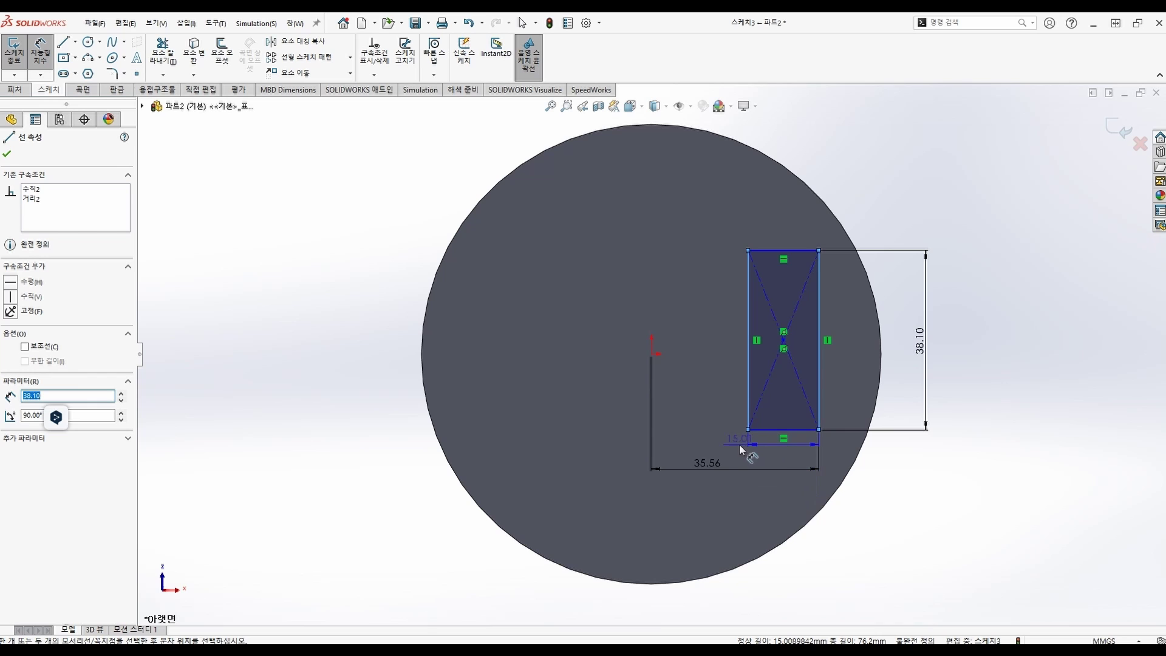
left_click(711, 445)
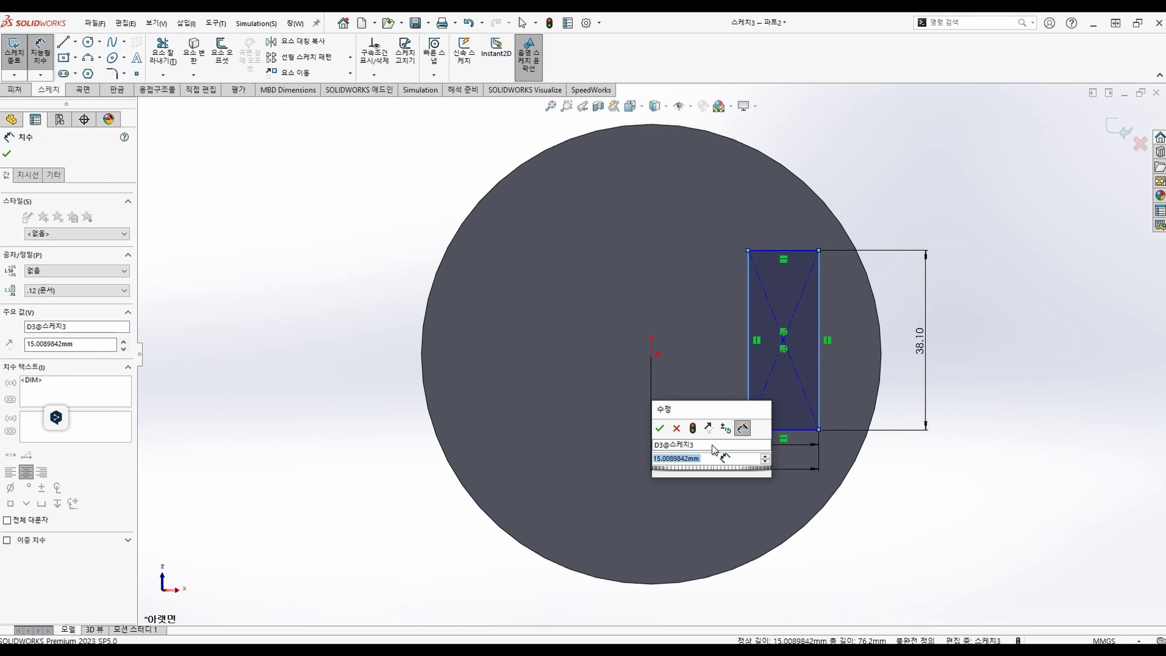
type("15.24")
key("Return")
key("Escape")
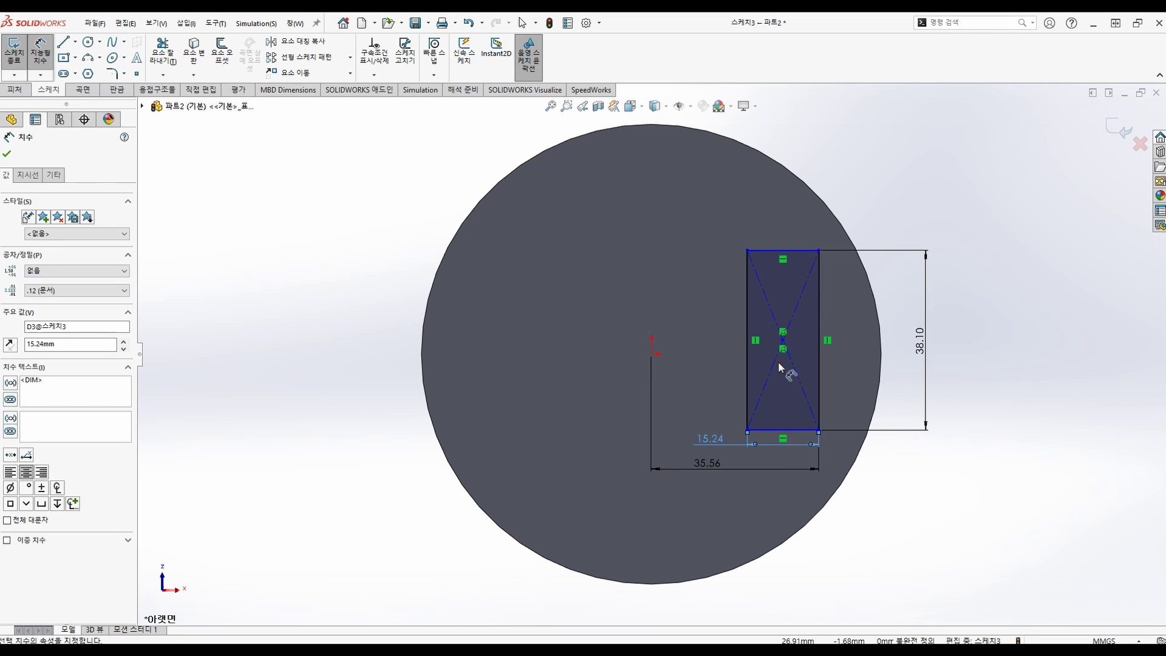
Add a horizontal relation between the rectangle's centre point and the origin
left_click(783, 339)
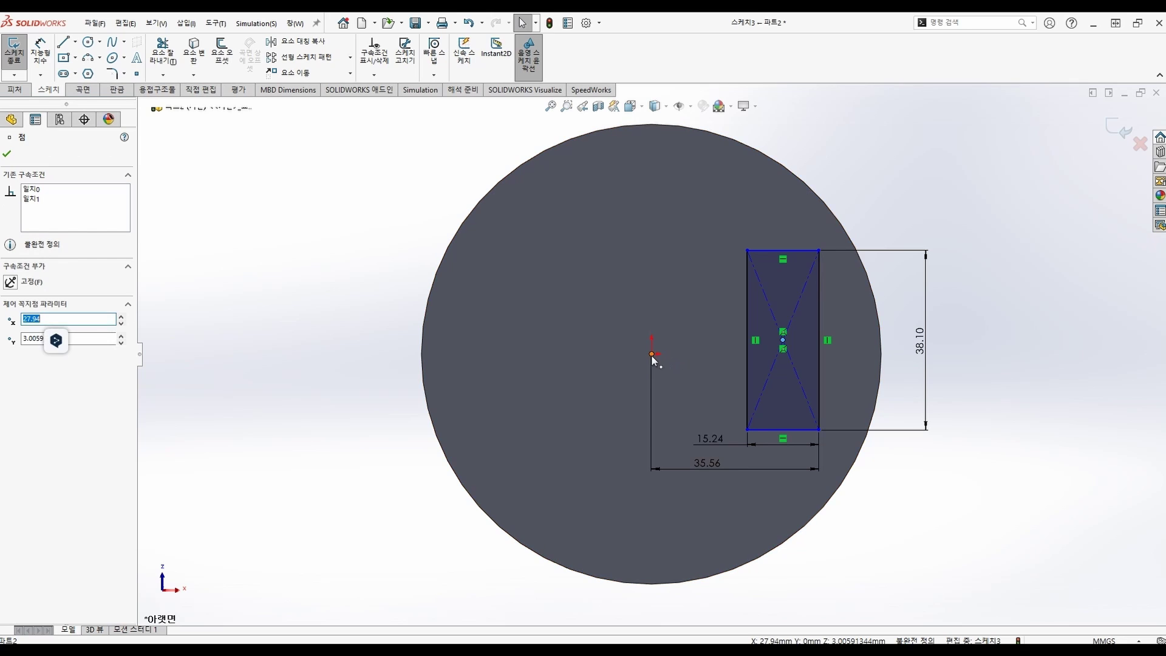
left_click(651, 353, "ctrl")
left_click(9, 352)
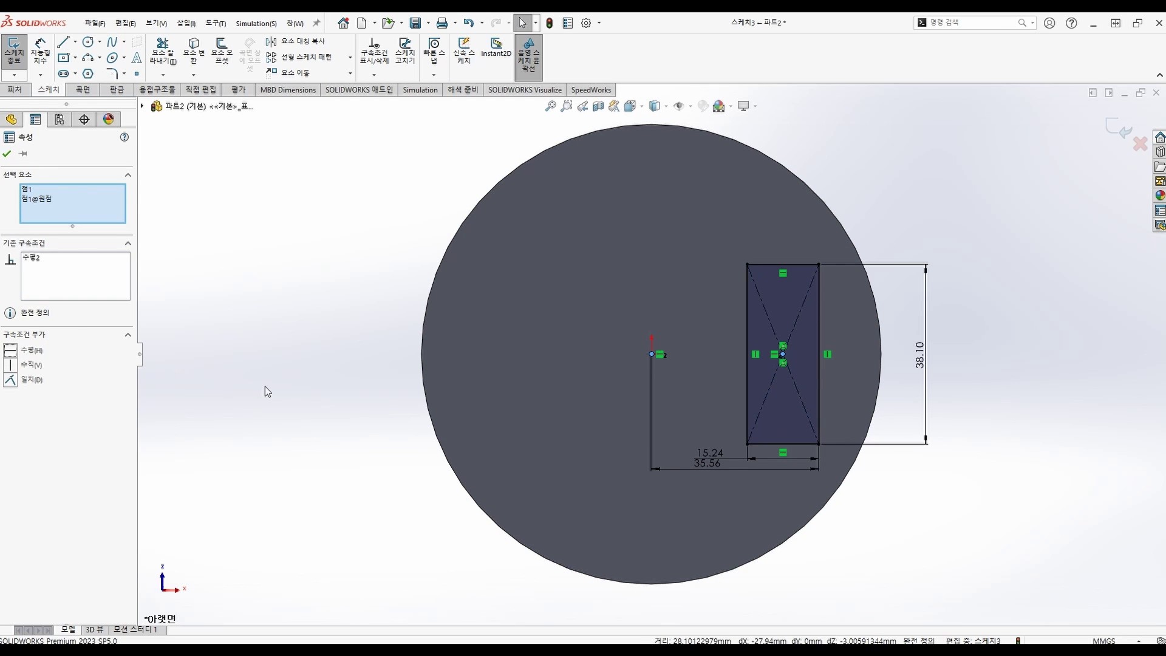
left_click(260, 390)
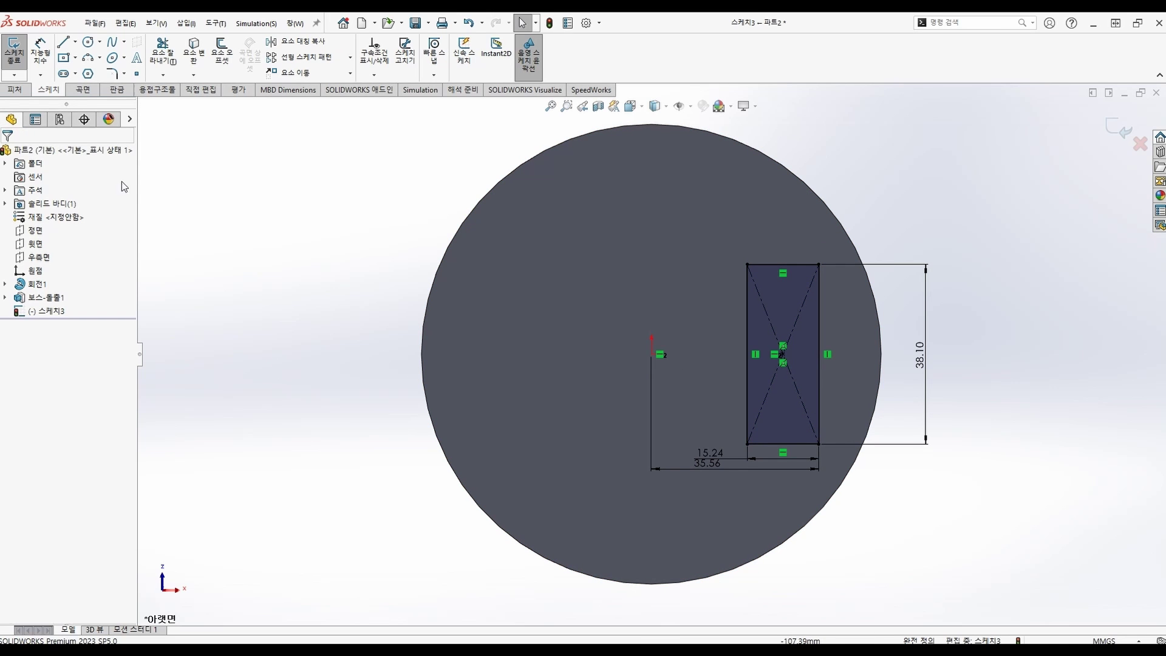
Extrude the rectangle sketch as a boss in the reversed direction, up through the dome, with a blind depth of 38.10 mm
left_click(18, 59)
middle_click_drag(644, 344, 643, 607)
left_click(20, 52)
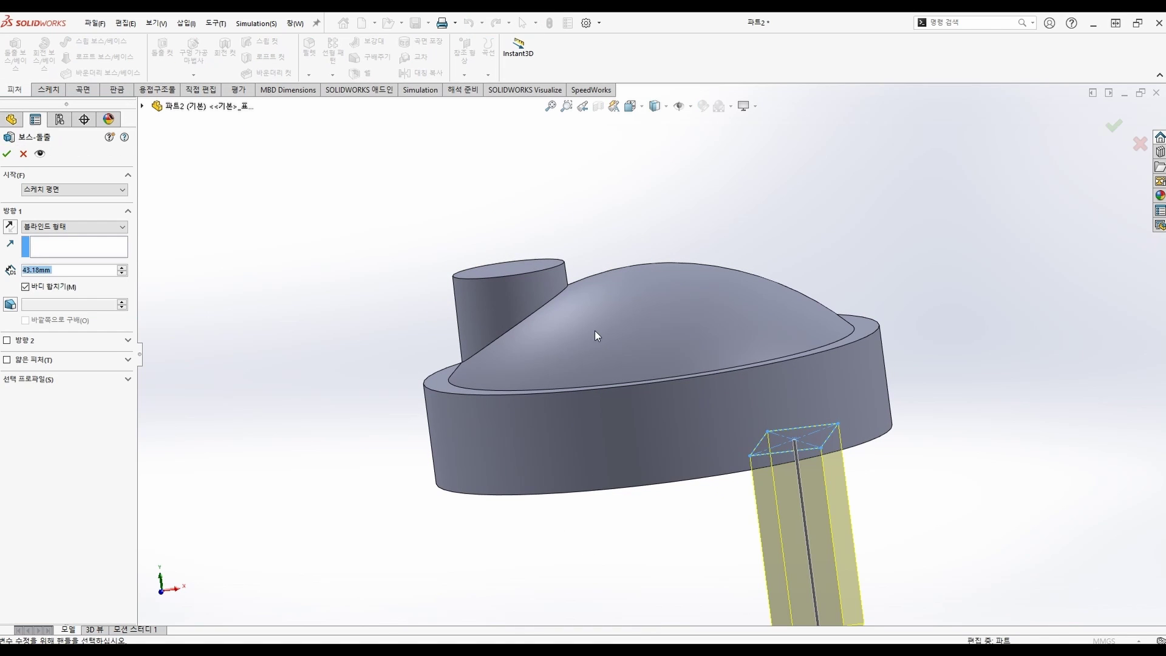
left_click(9, 226)
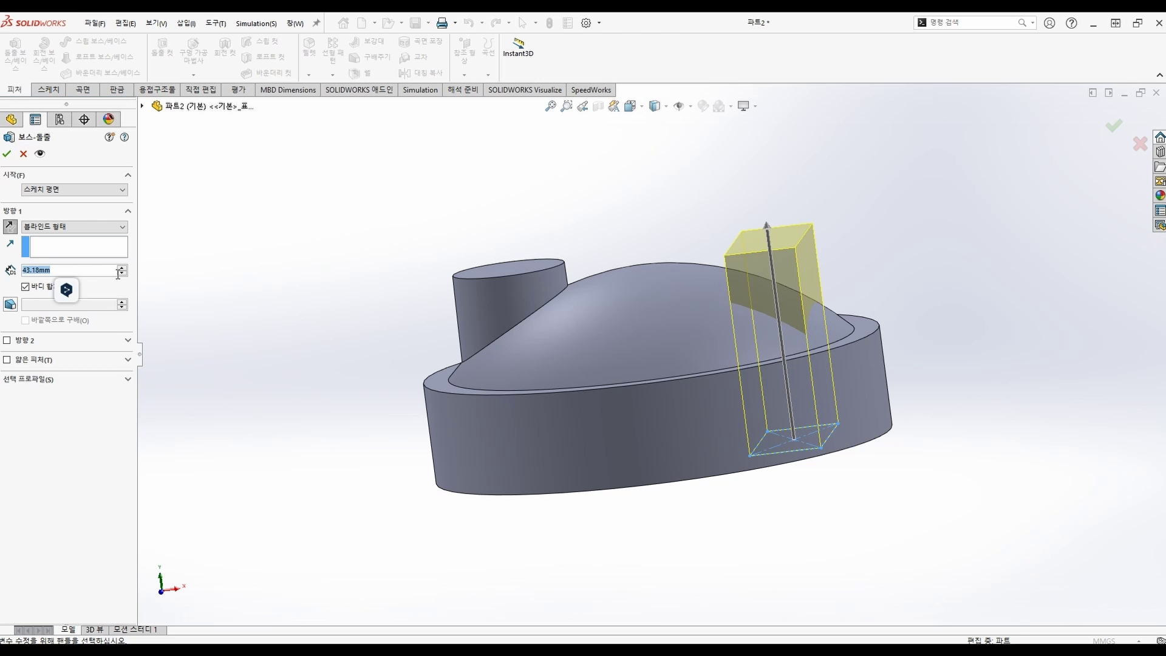
type("35.56")
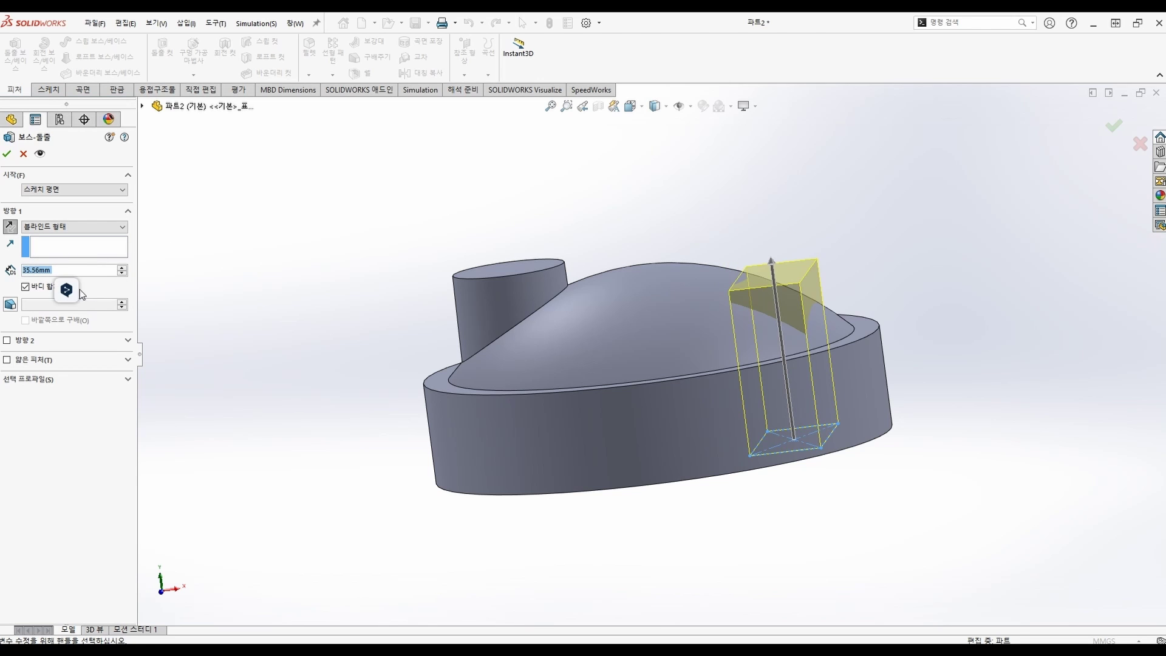
middle_click_drag(489, 306, 517, 288)
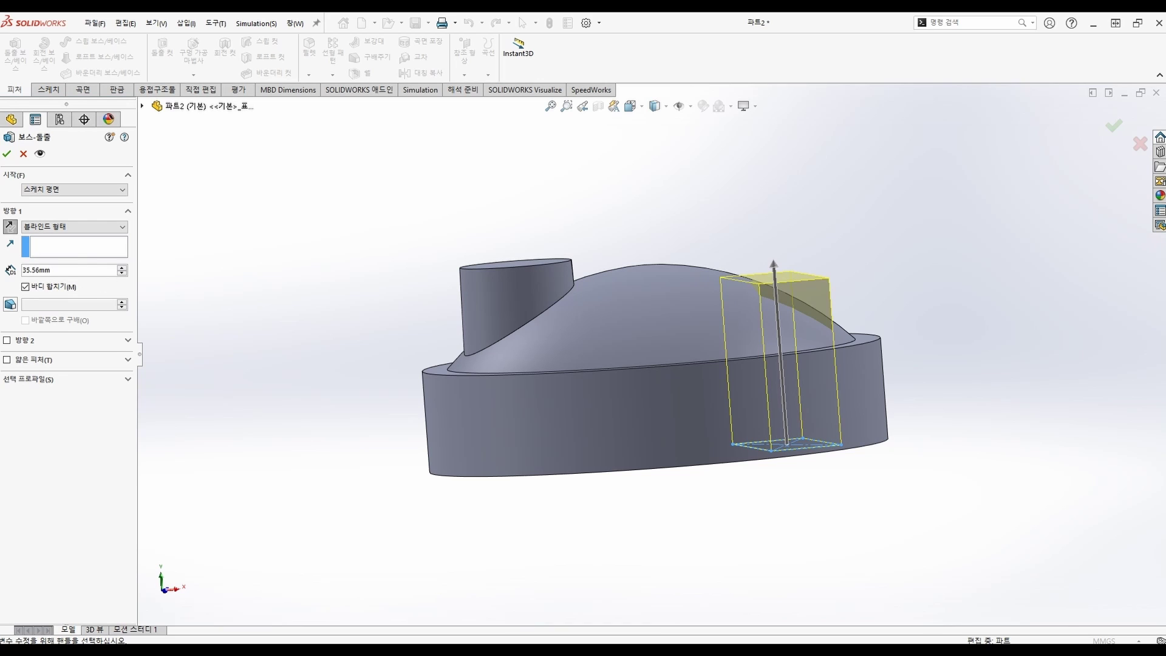
left_click(66, 270)
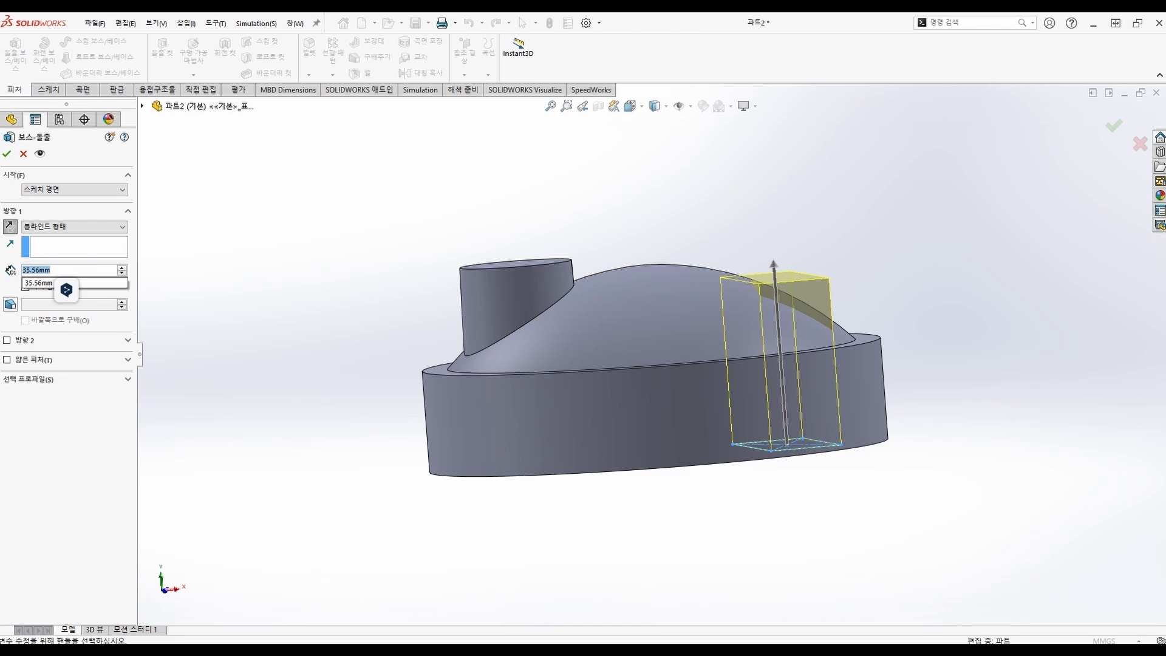
type("38.1")
key("Return")
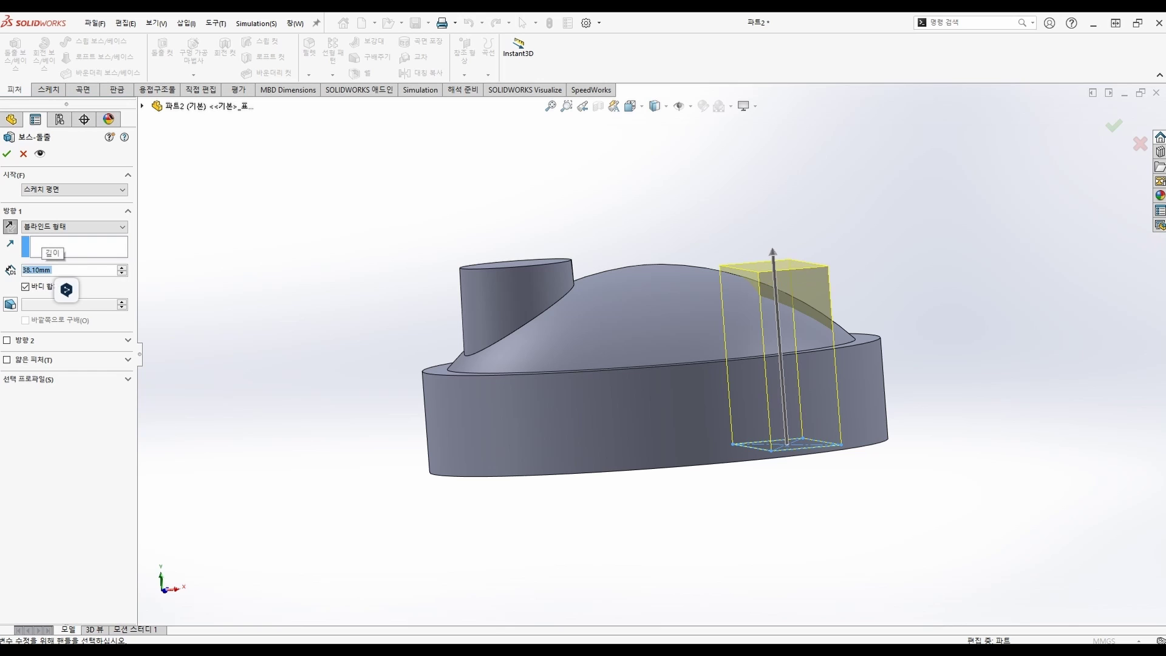
Add a 0.05° draft to the rectangular boss extrusion and accept the feature
mouse_move(322, 378)
middle_mouse_down()
mouse_move(302, 366)
mouse_move(312, 370)
mouse_move(302, 383)
middle_mouse_up()
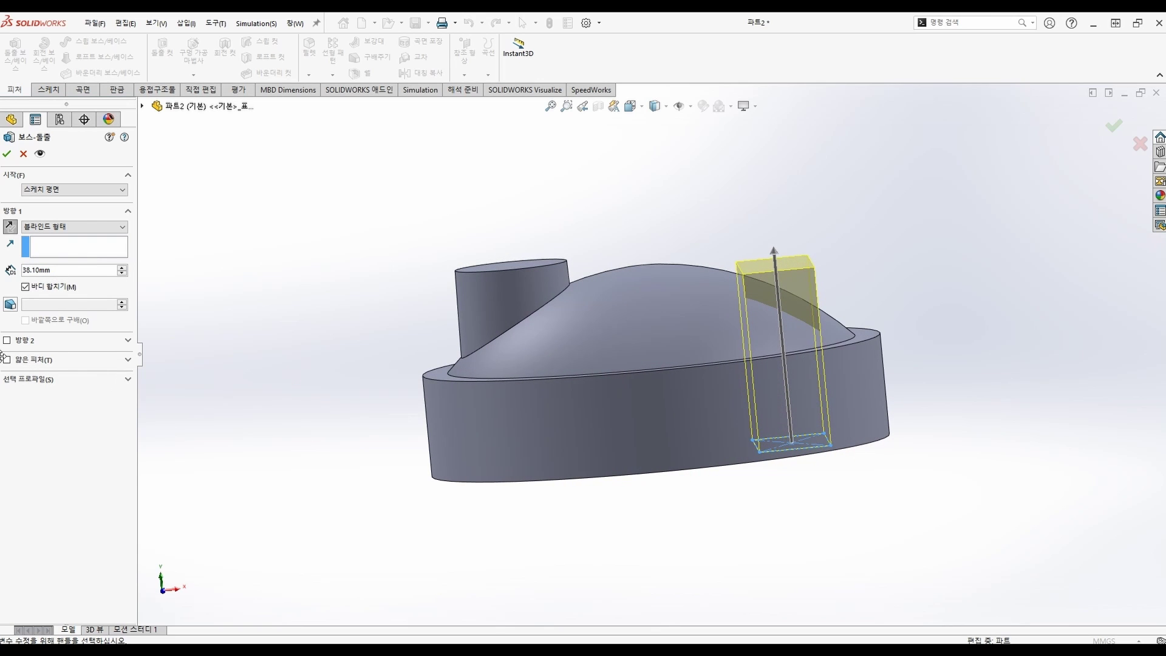
left_click(10, 305)
type("0.05")
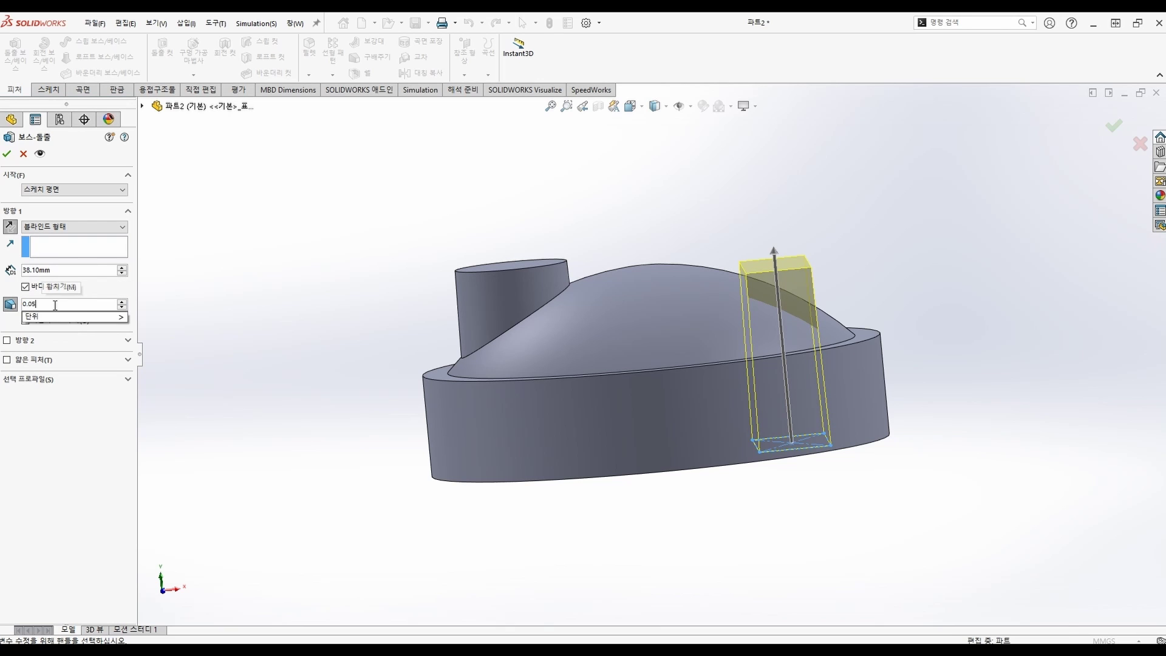
key("Return")
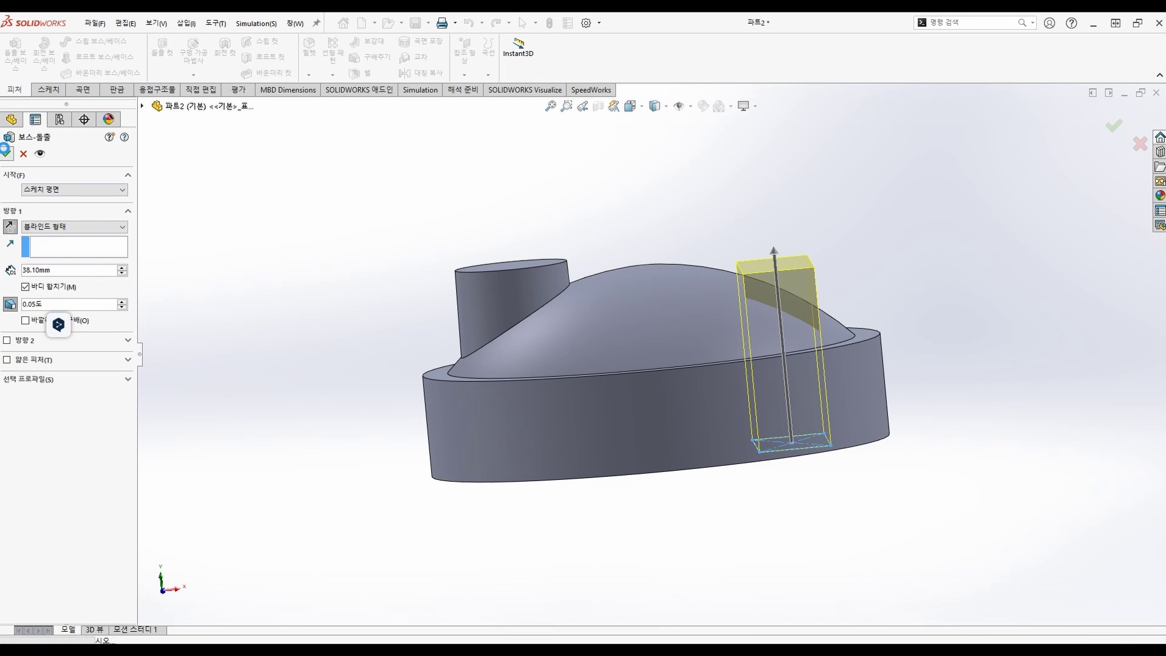
left_click(6, 153)
Sketch a circle of about 8.55 mm radius on the rectangular block's front end face, centred on the midpoint of its top edge
middle_click_drag(449, 334, 882, 325)
left_click(802, 325)
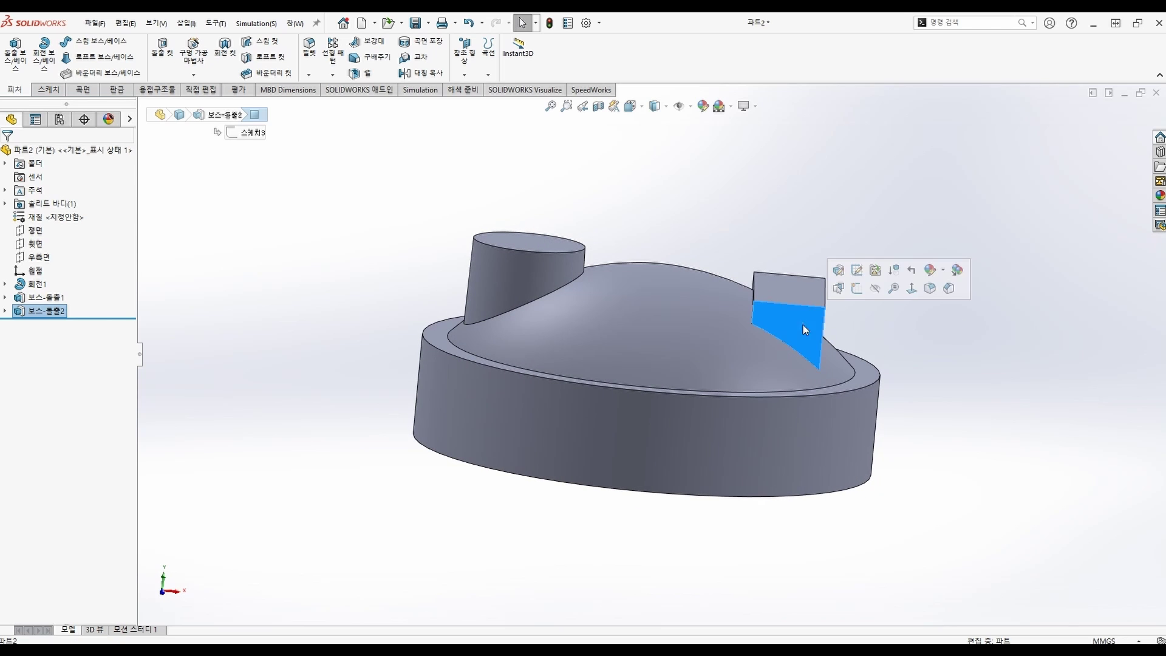
left_click(857, 290)
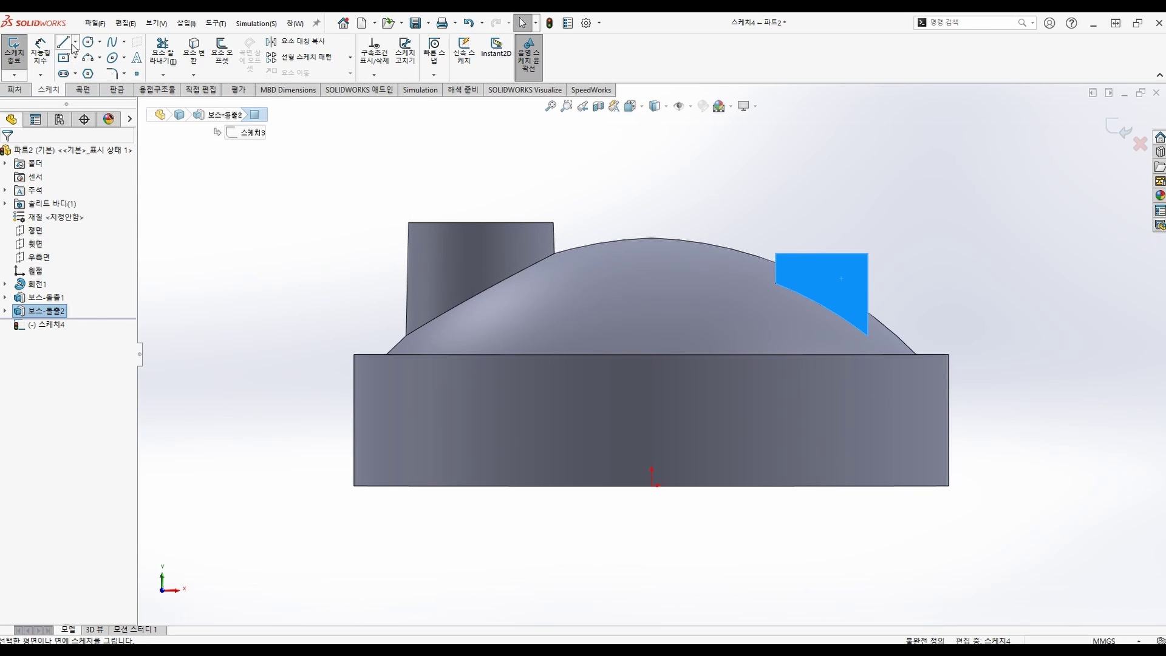
left_click(86, 42)
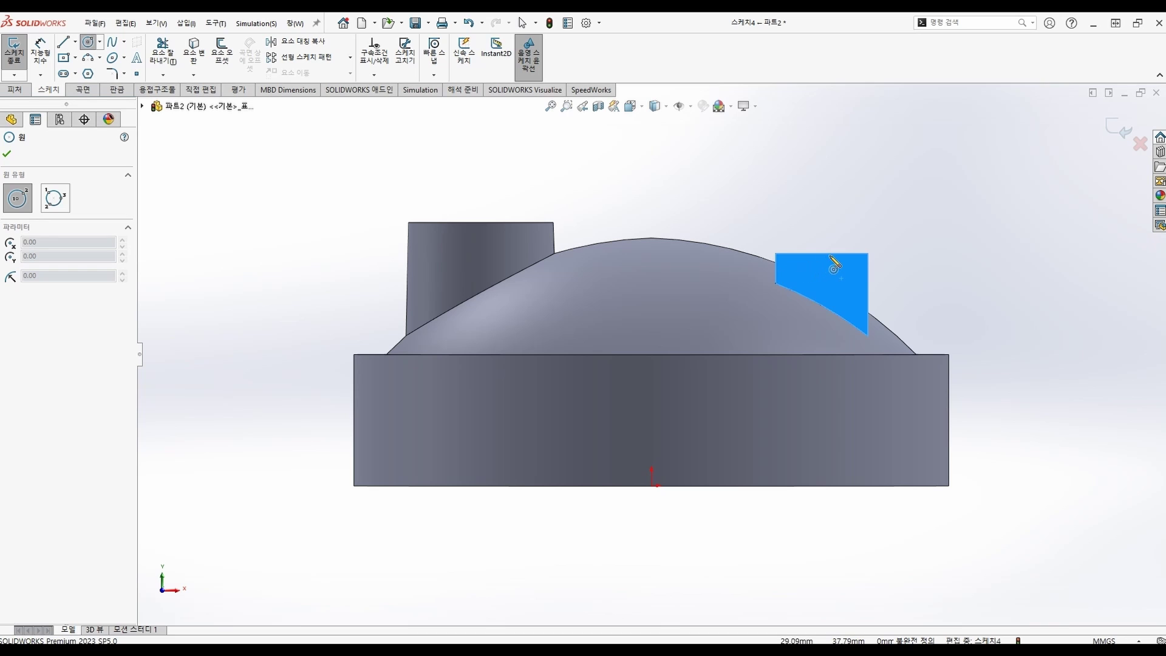
left_click(821, 253)
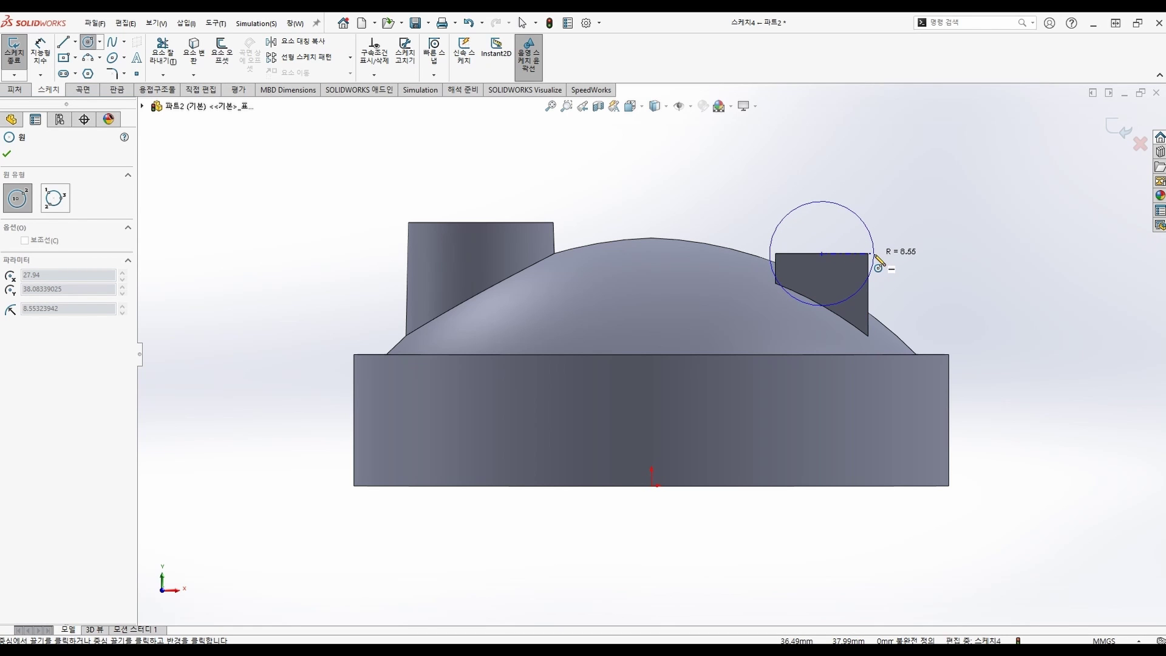
left_click(875, 254)
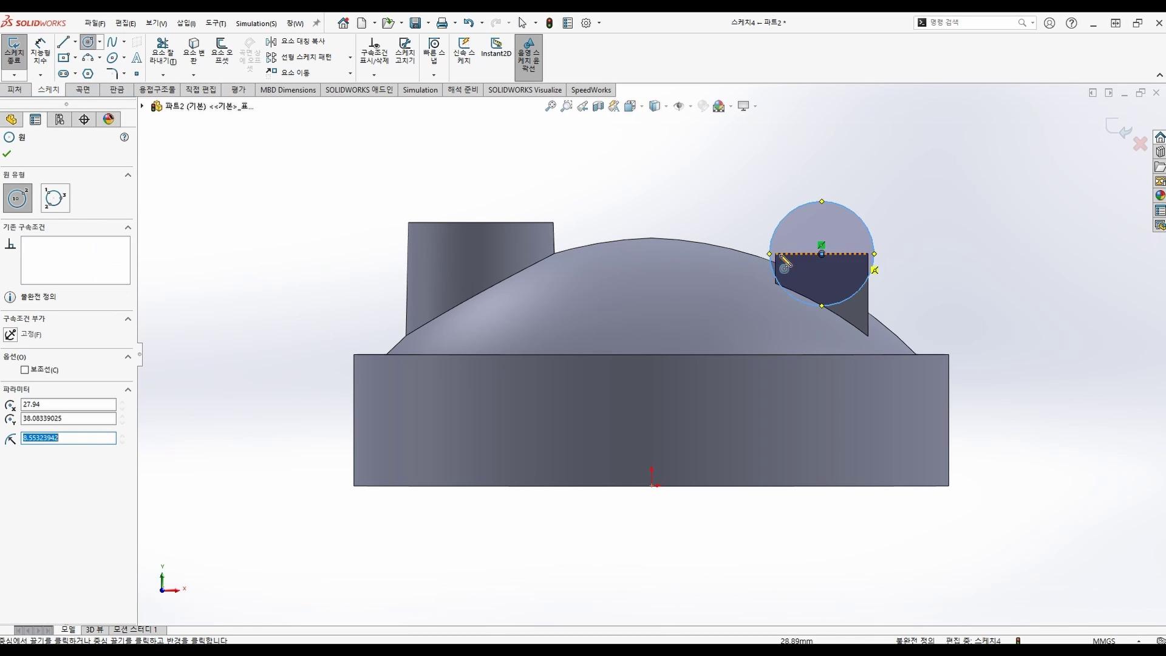
Dimension the circle's diameter and set it to 15.24 mm
left_click(48, 58)
left_click(908, 187)
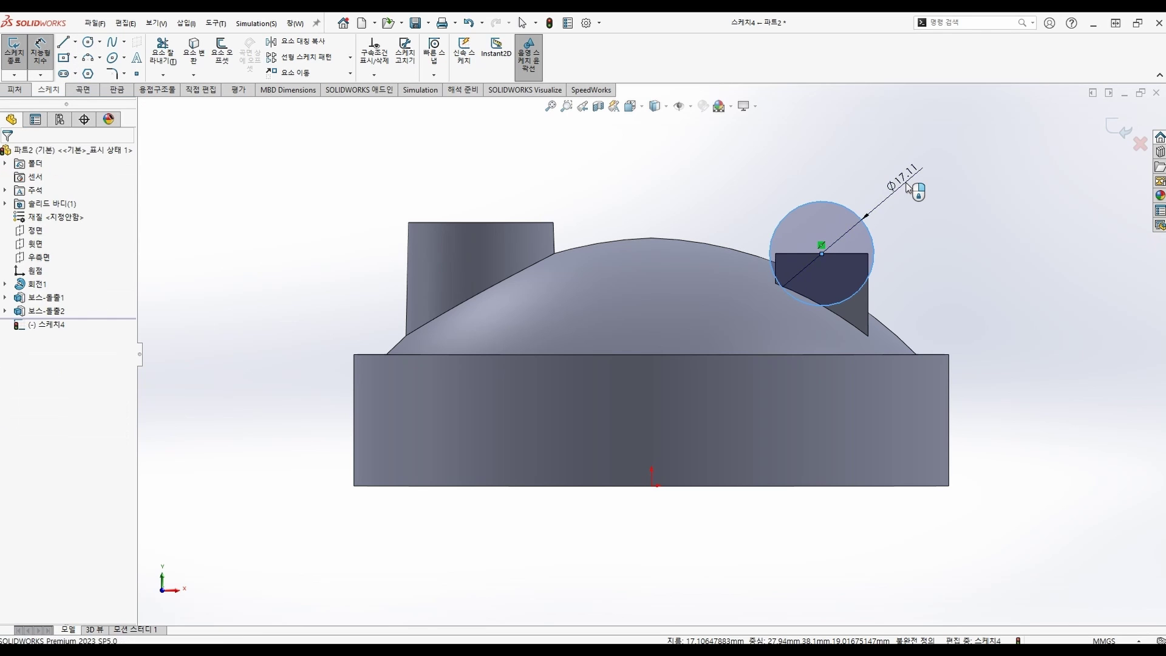
type("15.24")
key("Return")
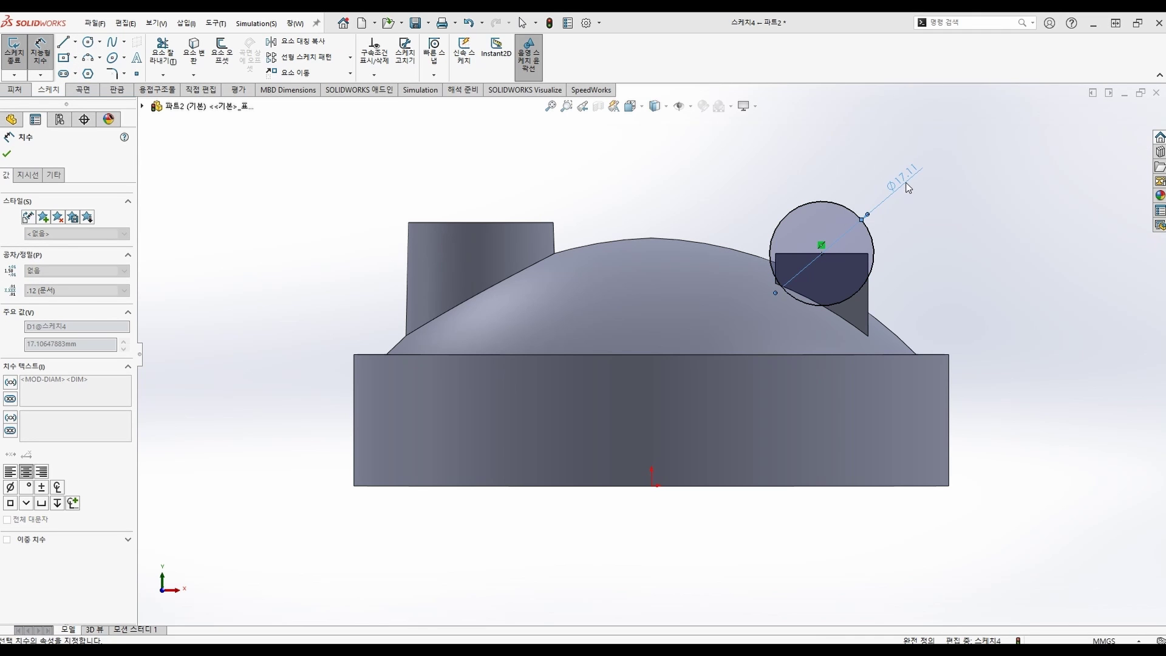
key("Escape")
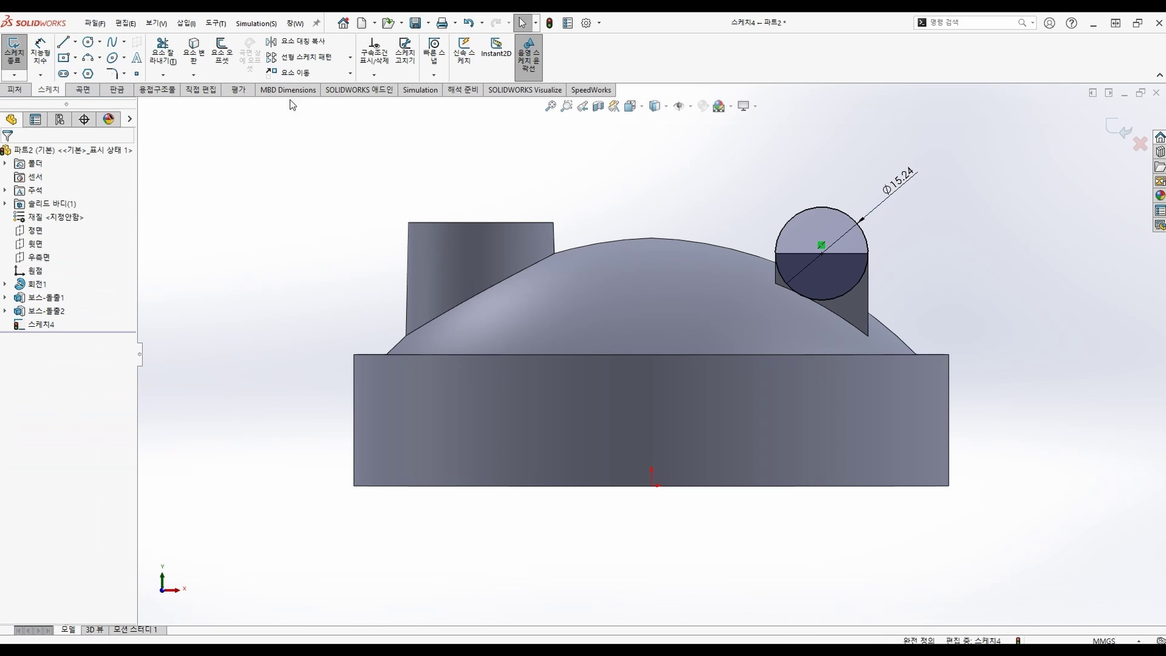
Extrude the circle as a boss along the block, up to the surface of the block's opposite end face
left_click(19, 63)
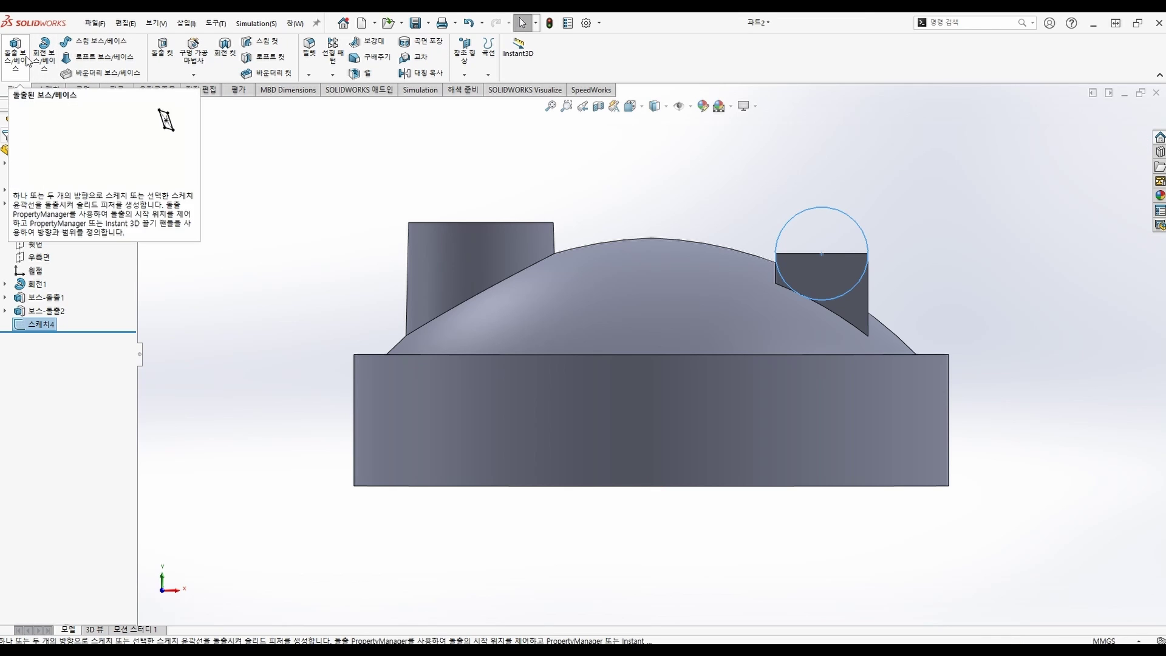
left_click(17, 54)
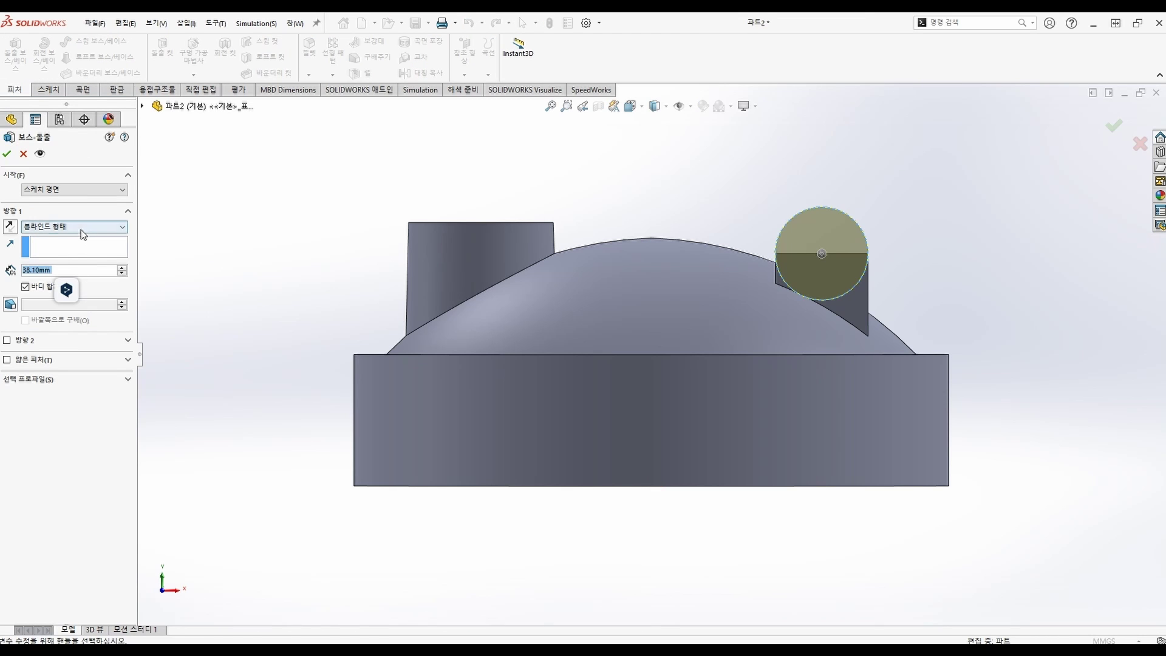
left_click(82, 230)
left_click(61, 268)
middle_click_drag(738, 326, 613, 305)
left_click(606, 304)
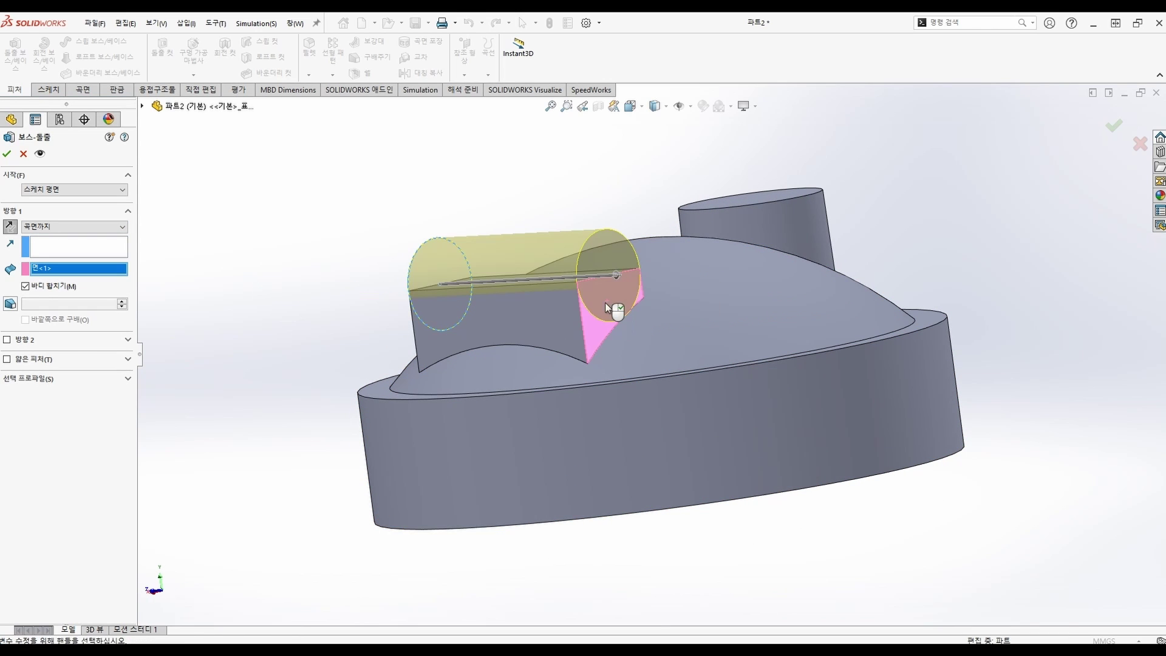
left_click(8, 155)
On the round boss's top face, sketch a centre rectangle about 19.4 mm wide over the round-topped block, centred level with the origin
middle_click_drag(336, 260, 586, 311)
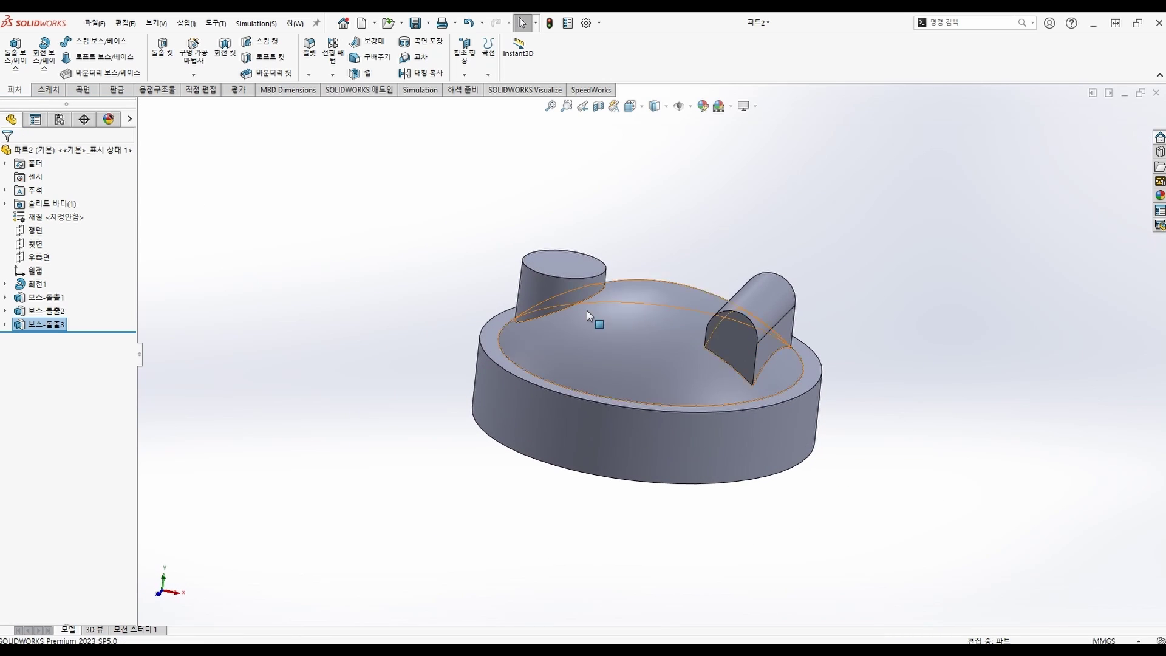
left_click(565, 264)
left_click(635, 227)
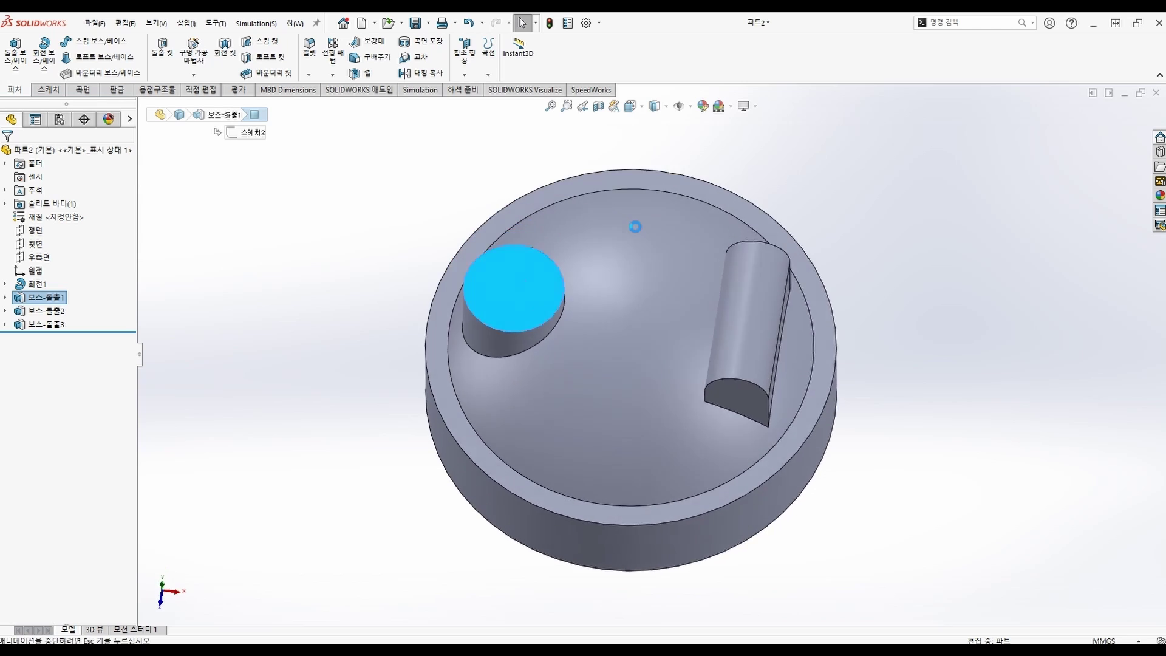
left_click(64, 59)
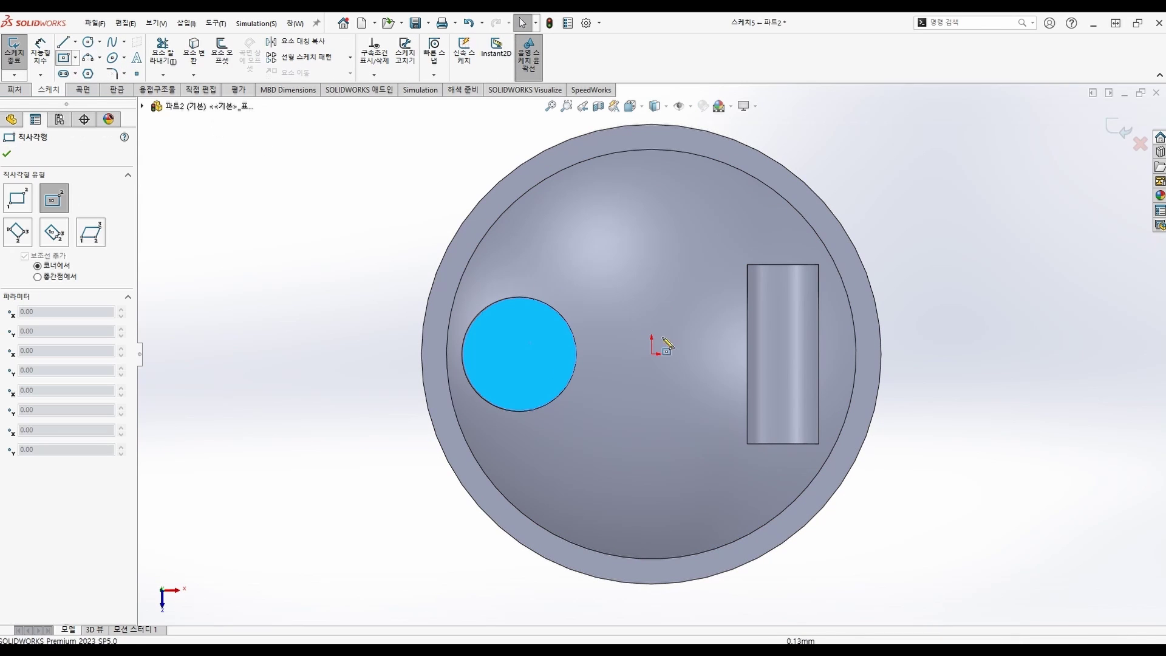
left_click(785, 354)
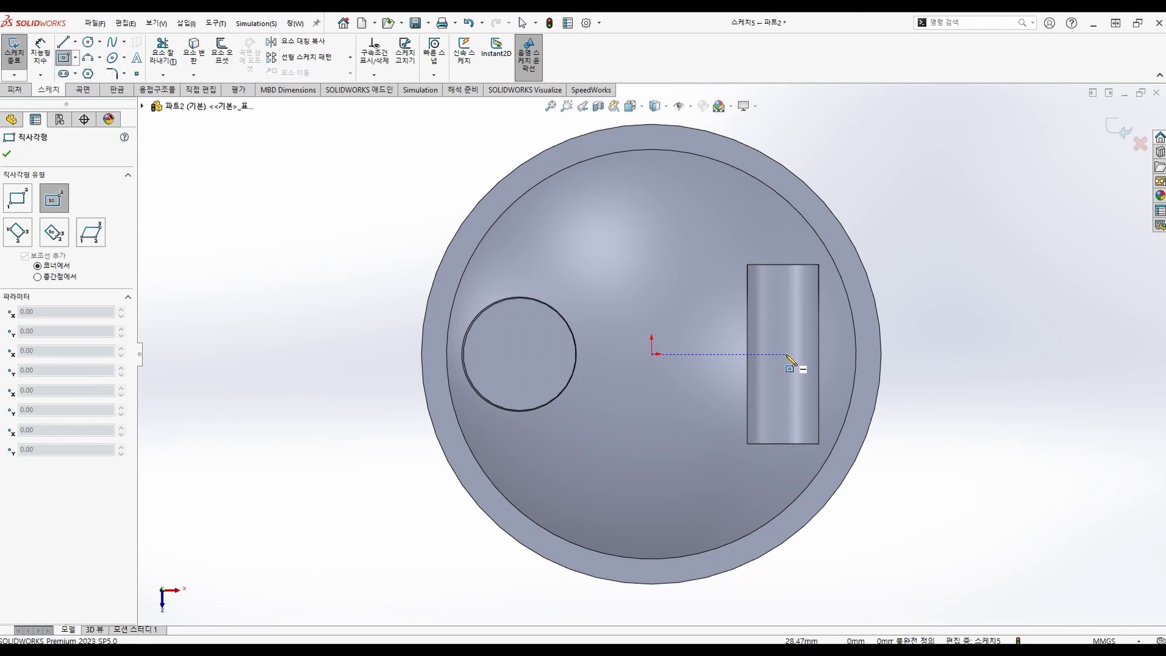
left_click(831, 420)
key("Escape")
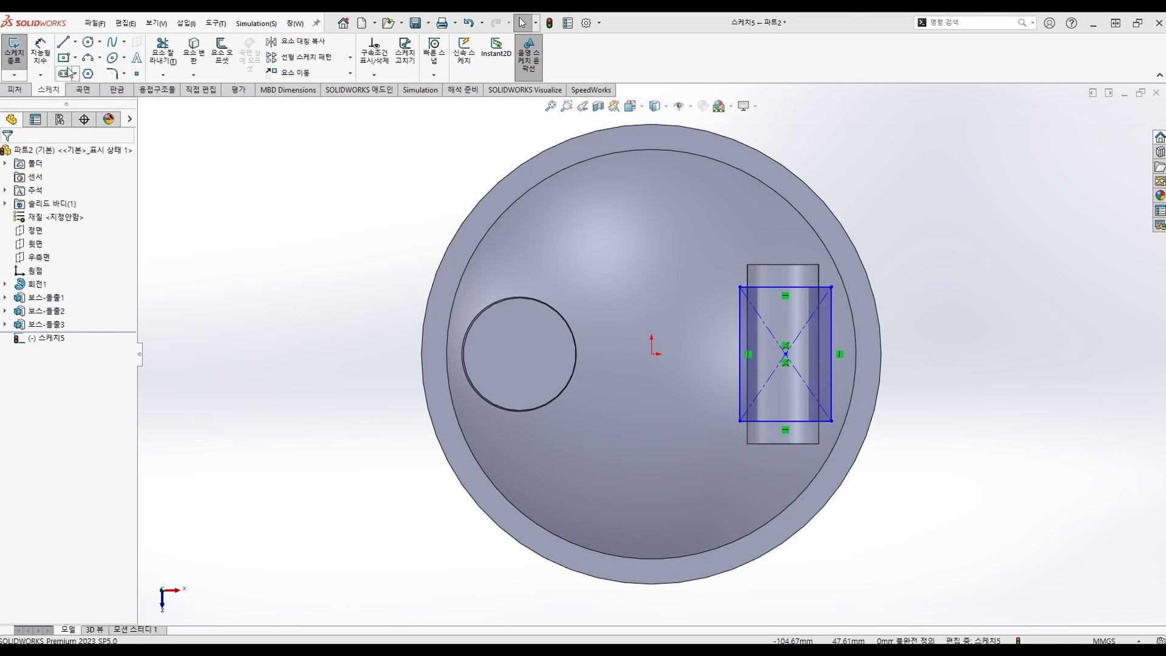
Dimension the distance from the origin to the rectangle's centre point and set it to 27.94 mm
left_click(41, 53)
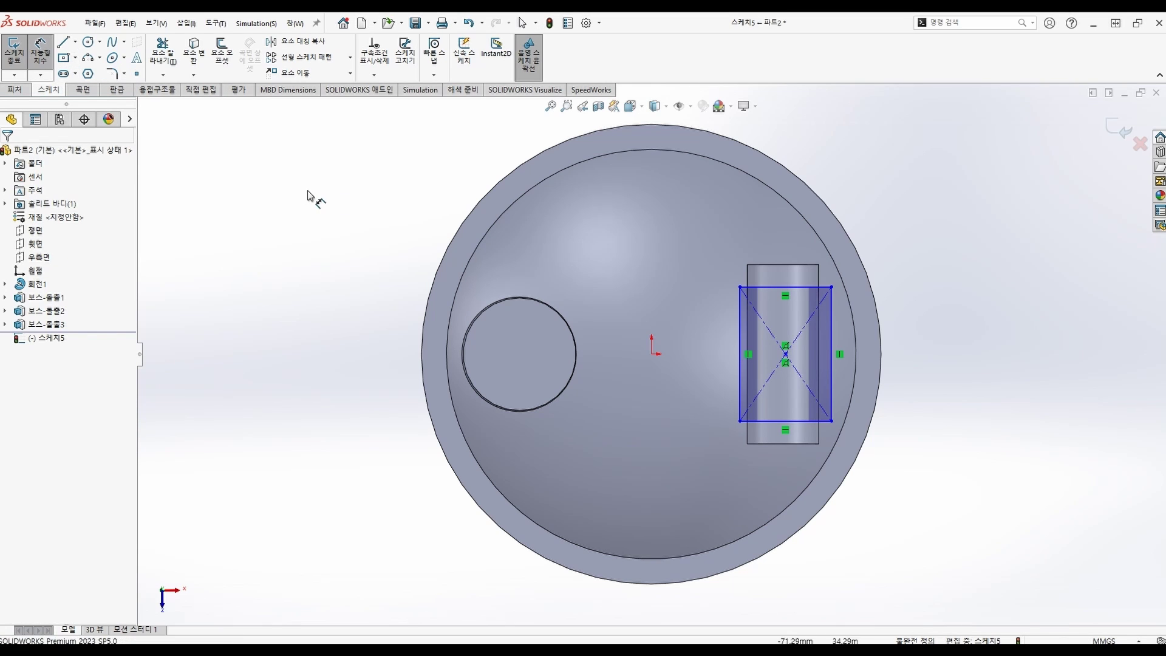
left_click(786, 355)
left_click(651, 354)
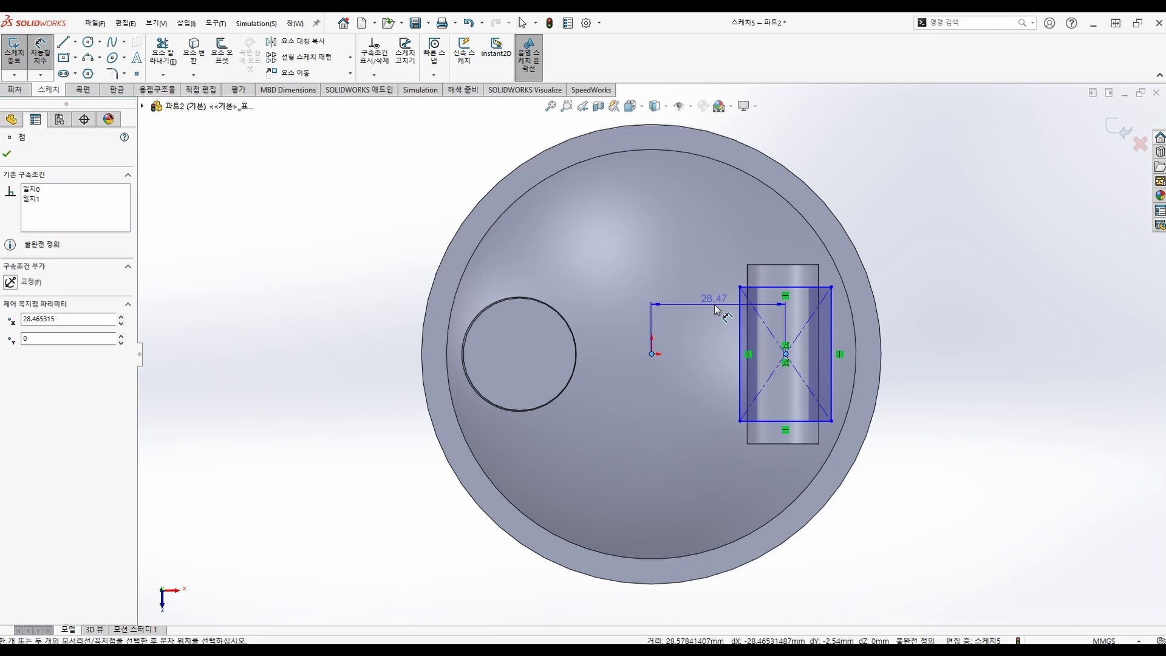
left_click(705, 308)
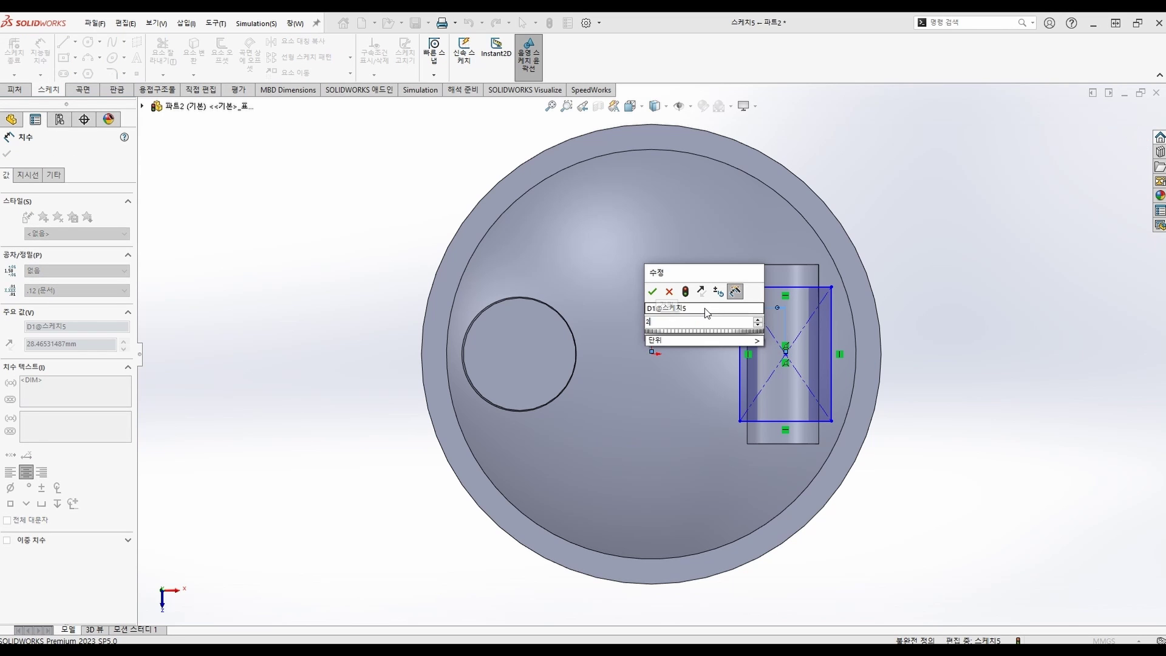
type("27.94")
key("Return")
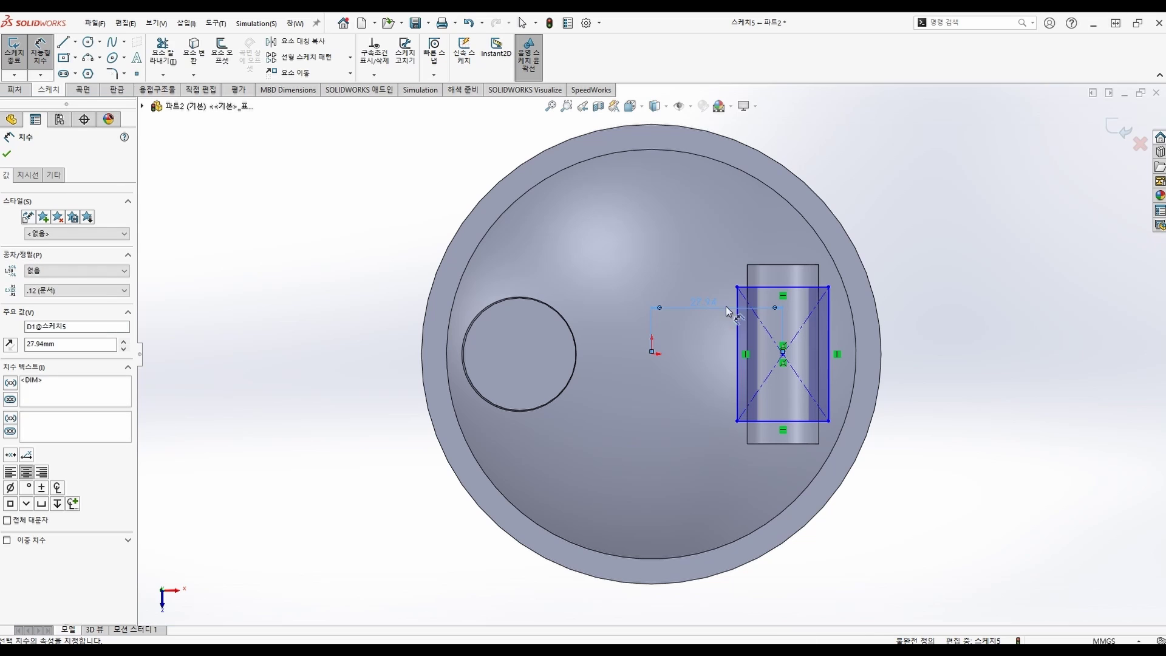
Dimension the gap between the rectangle's upper edge and the round-topped block's upper corner, and set it to 3.81 mm
left_click(816, 293)
scroll(816, 295, "down", 5)
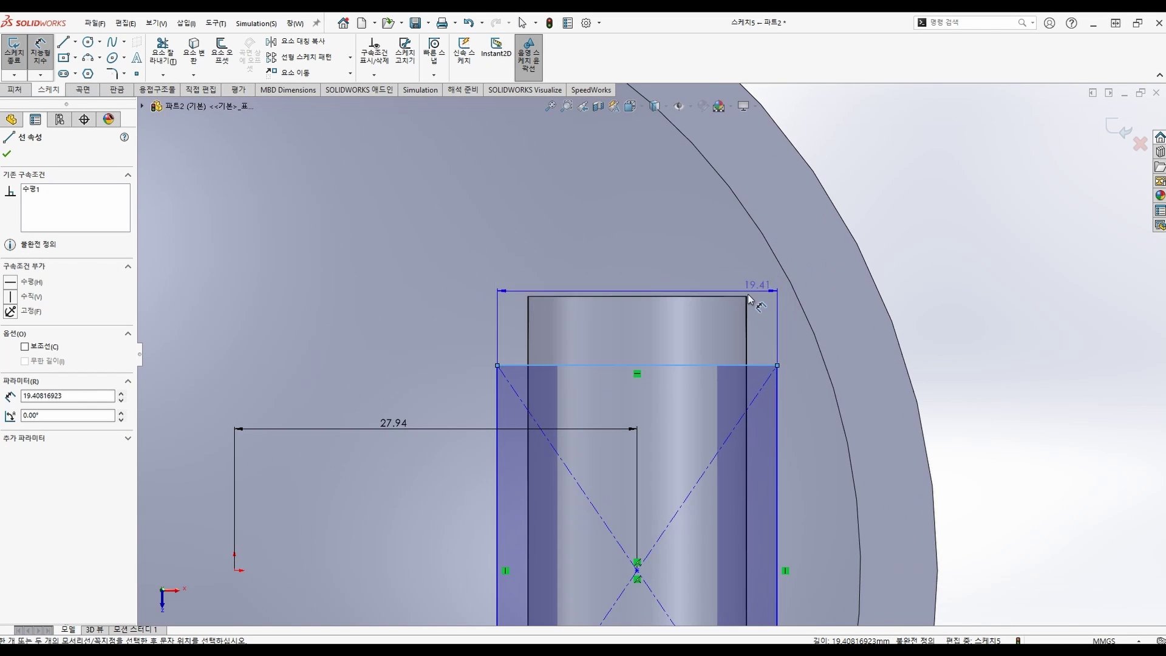
left_click(747, 297)
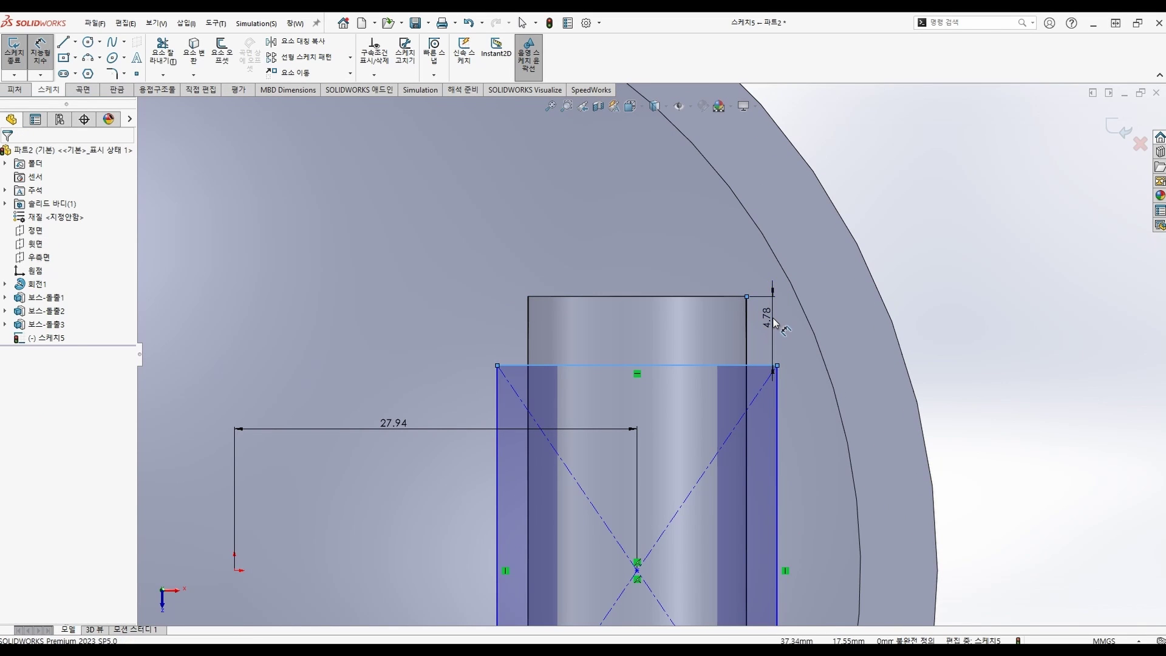
left_click(773, 318)
type("3.81")
key("Return")
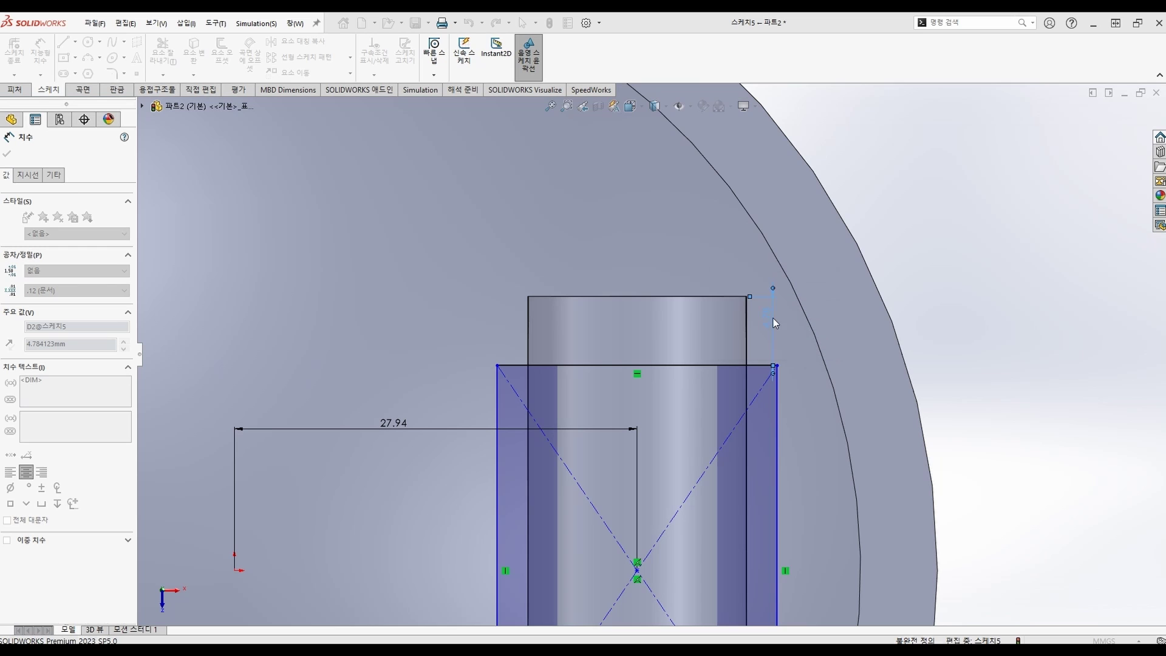
Dimension the width of the rectangle over the round-topped block and set it to 15.24 mm
scroll(740, 401, "up", 3)
scroll(726, 430, "up", 2)
scroll(685, 456, "down", 2)
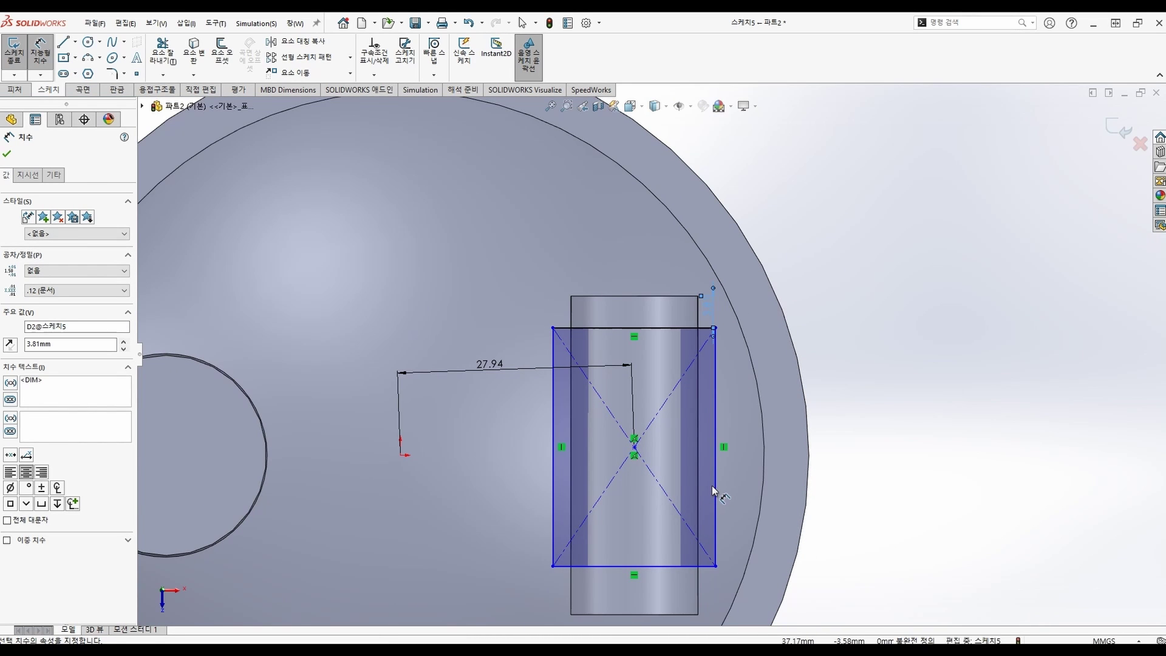
left_click(667, 566)
scroll(668, 569, "up", 3)
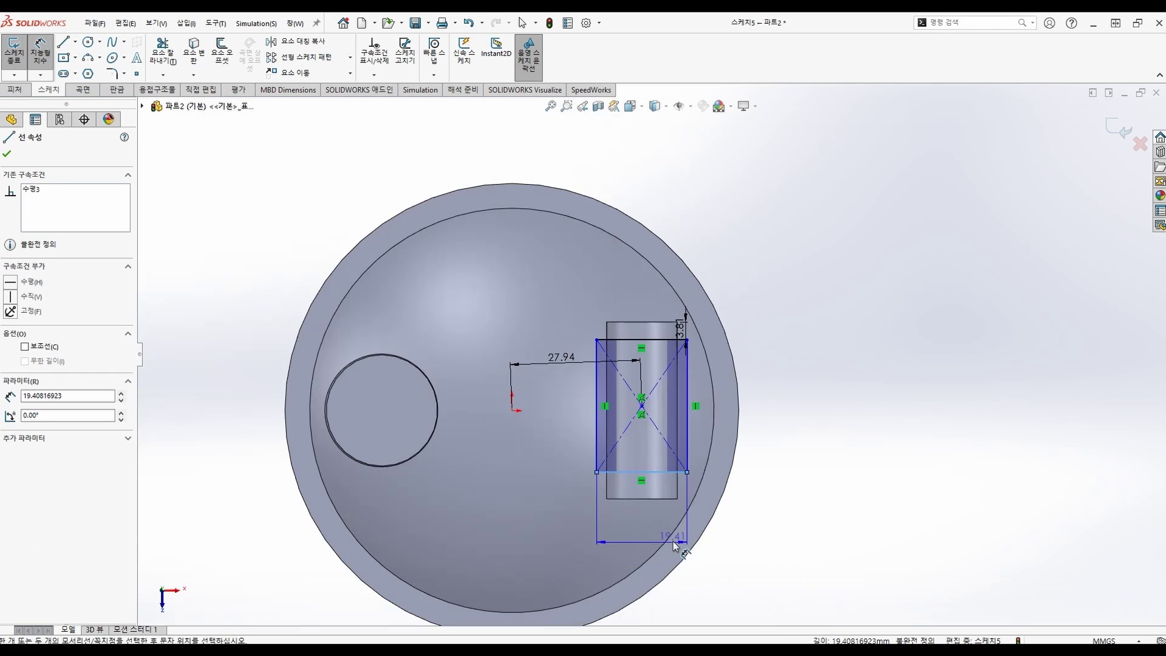
left_click(635, 548)
type("15")
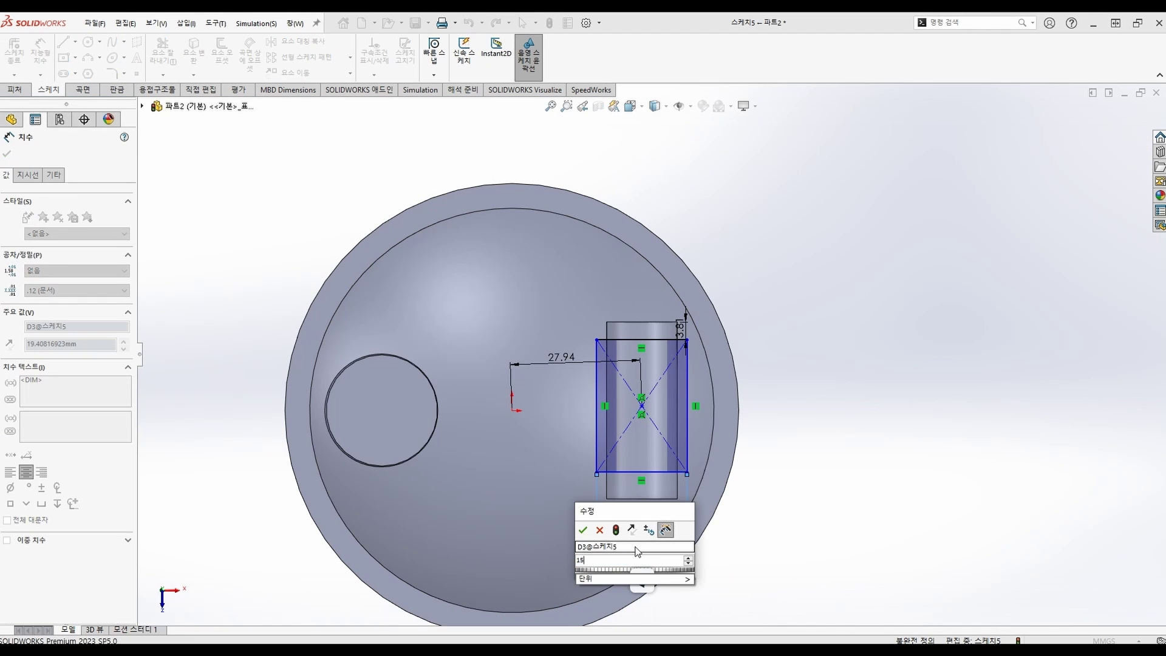
type(".24")
key("Return")
key("Escape")
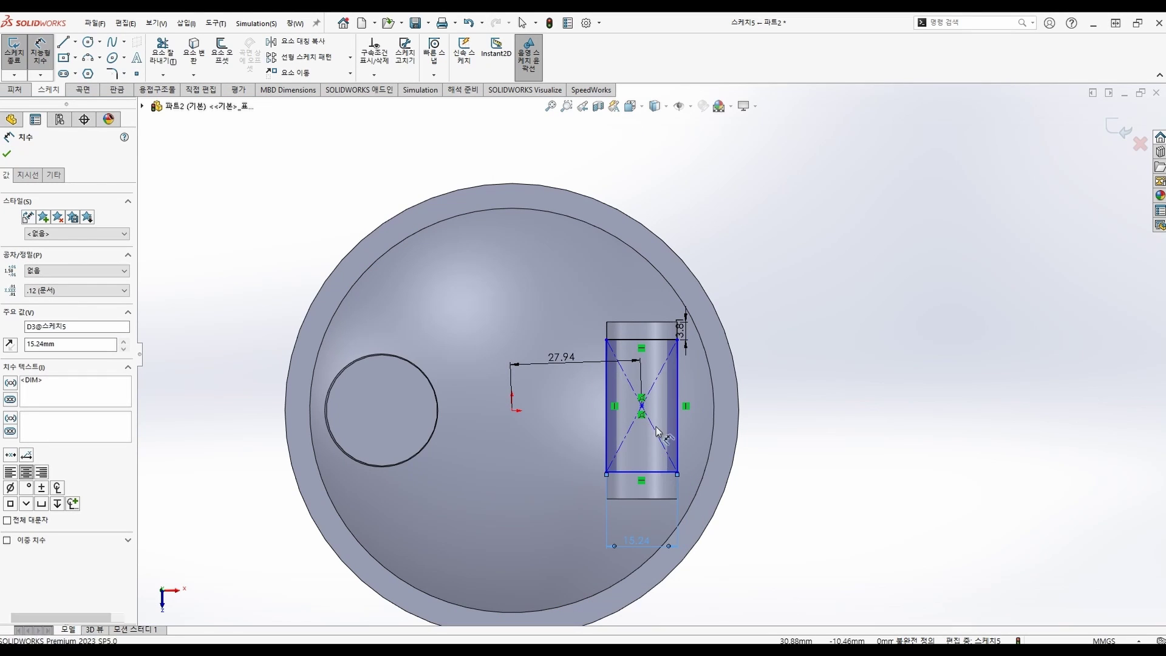
Add a horizontal relation between the rectangle's centre point and the origin, and close the sketch
scroll(644, 419, "down", 3)
left_click(635, 385)
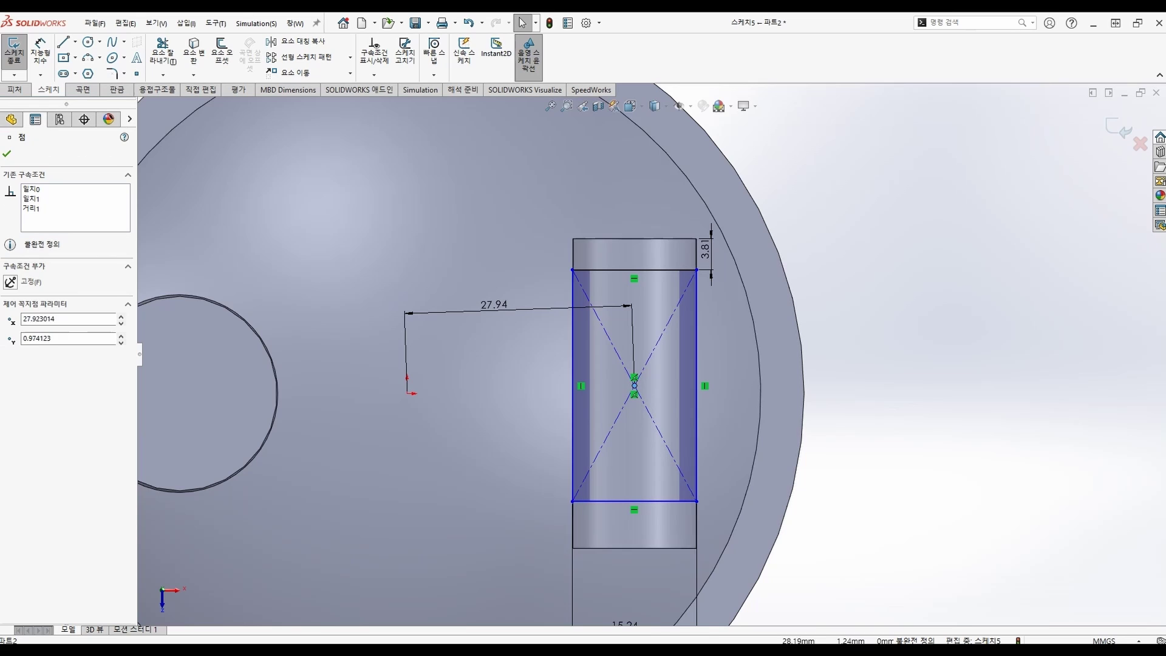
left_click(406, 393, "ctrl")
left_click(10, 350)
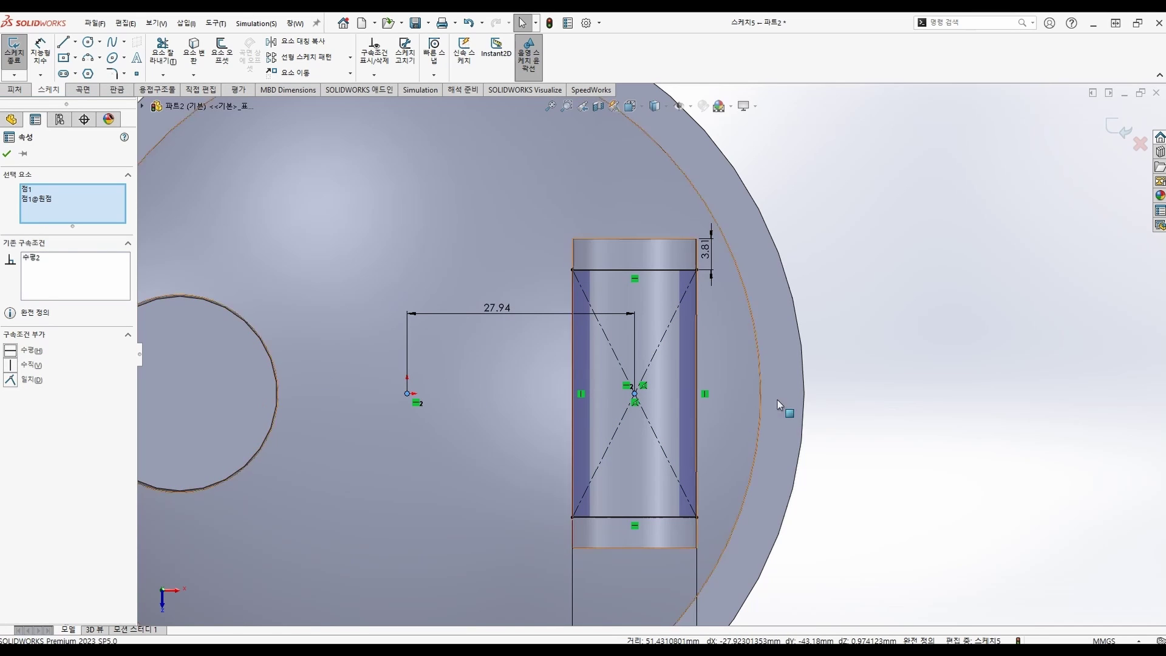
key("Escape")
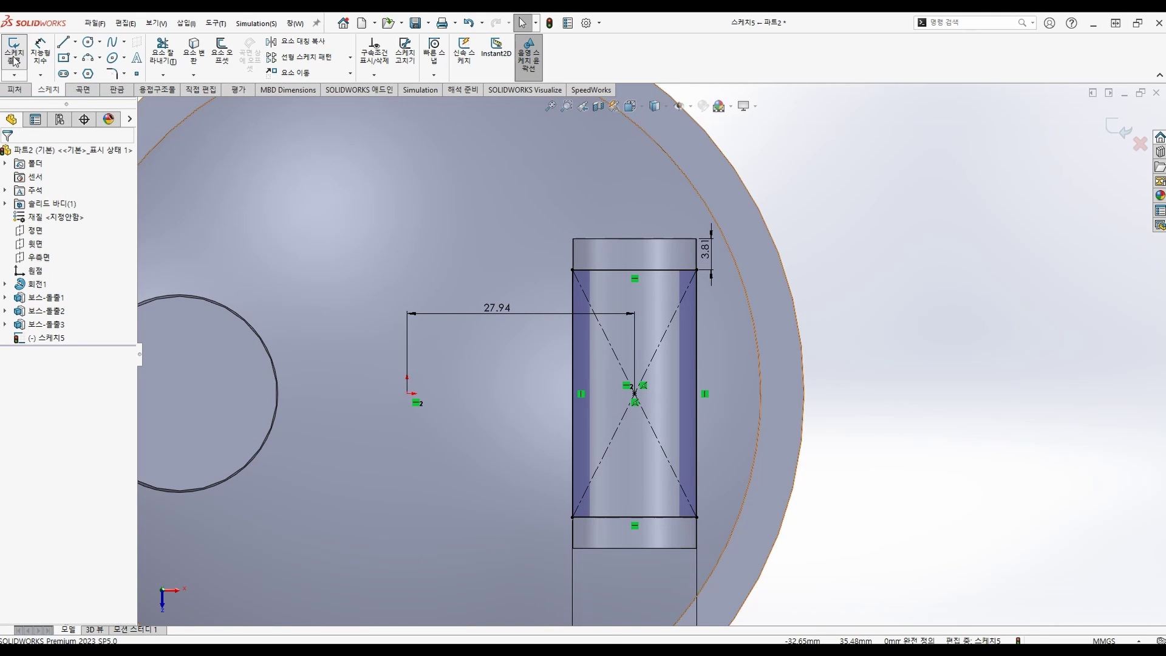
left_click(15, 59)
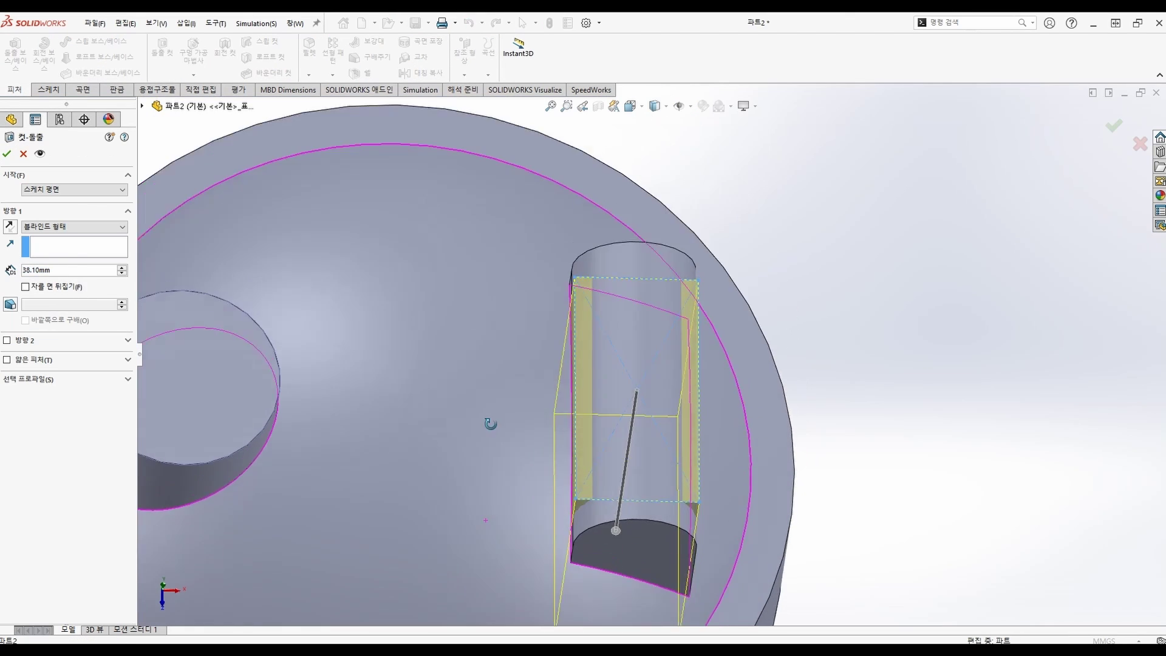
Cut the rectangle out of the round-topped block up to the dome surface, with a blind 38.10 mm second direction
left_click(82, 229)
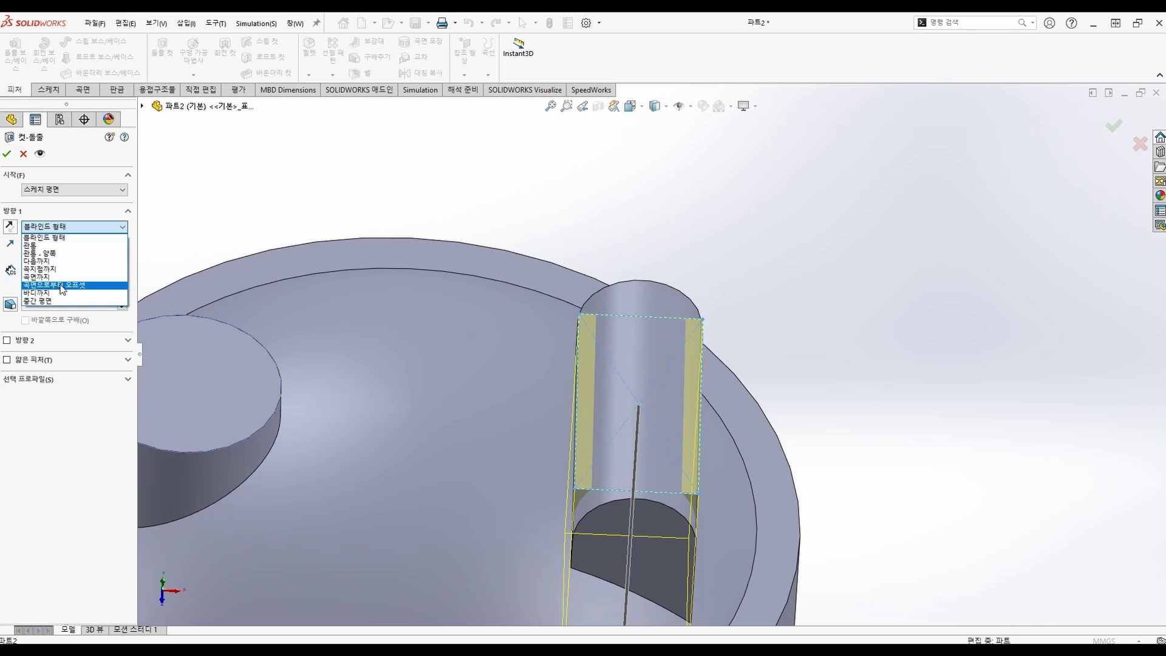
left_click(55, 278)
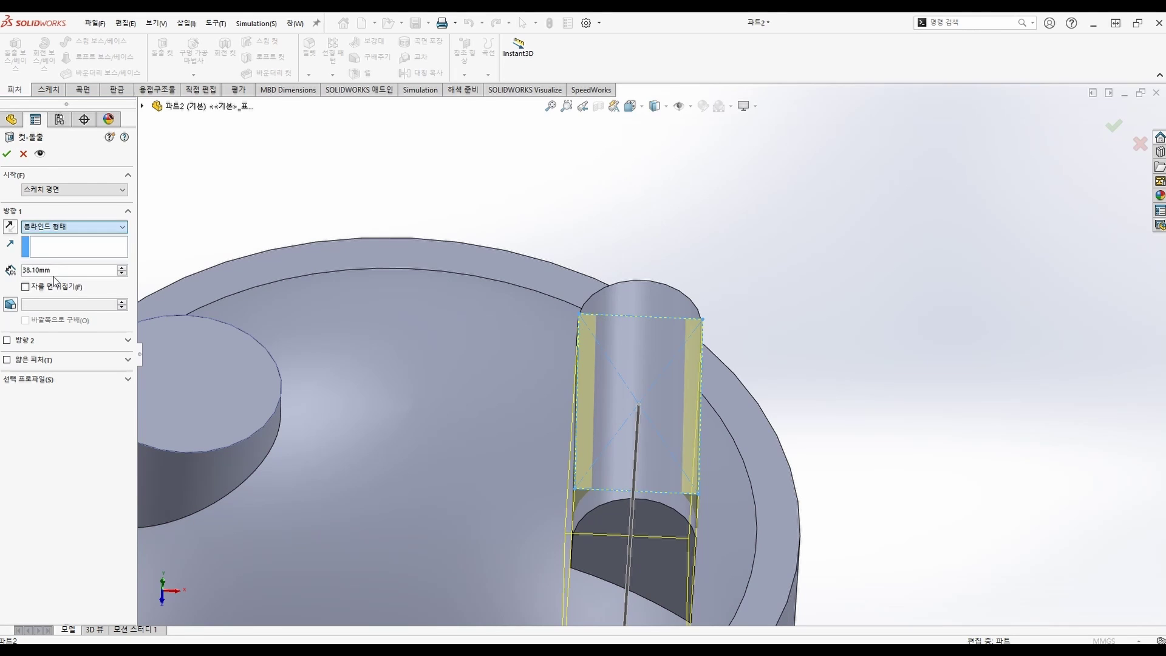
left_click(401, 433)
middle_click_drag(476, 466, 456, 419)
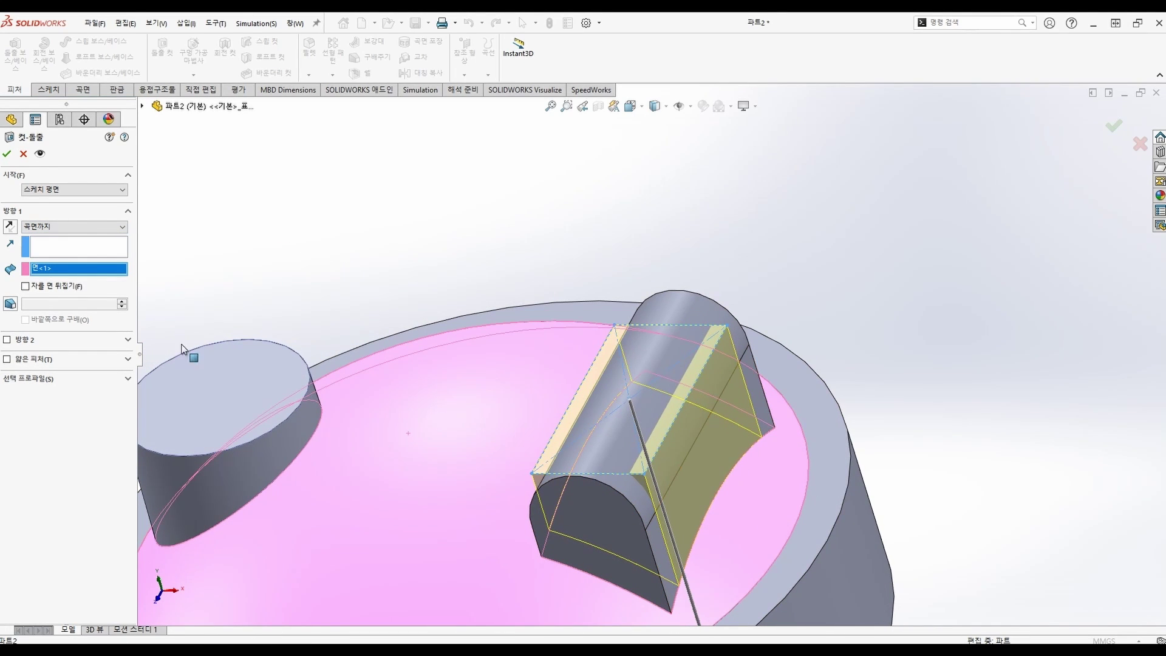
left_click(8, 340)
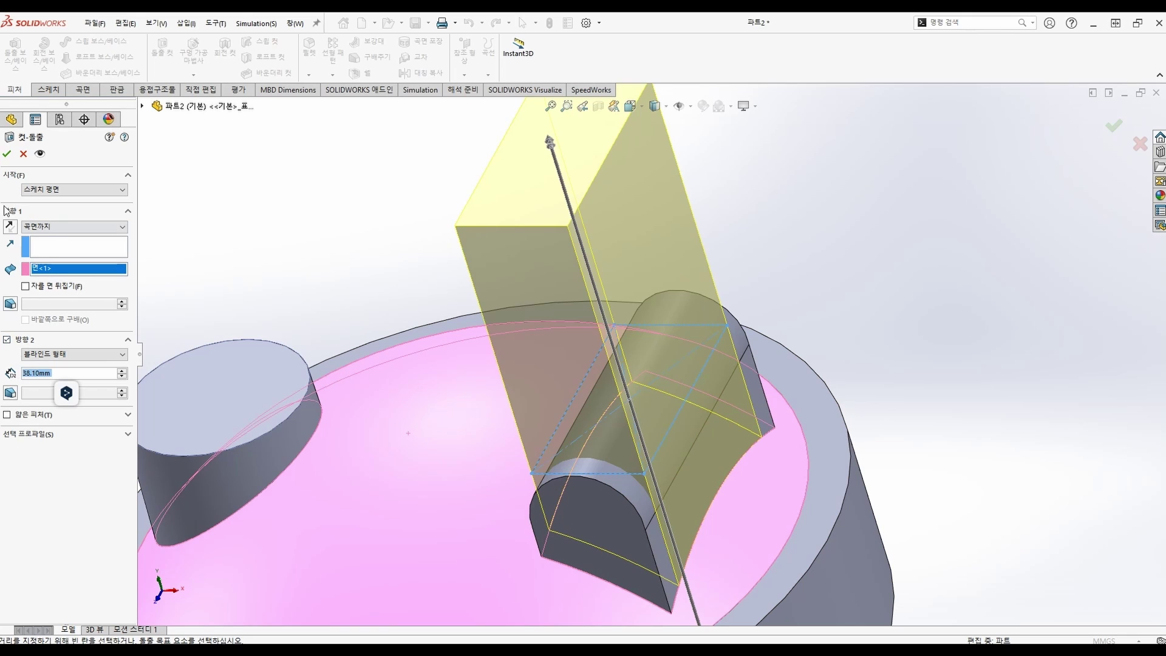
left_click(7, 153)
mouse_move(607, 486)
middle_mouse_down()
mouse_move(578, 385)
mouse_move(623, 474)
middle_mouse_up()
scroll(623, 473, "up", 4)
scroll(579, 499, "down", 3)
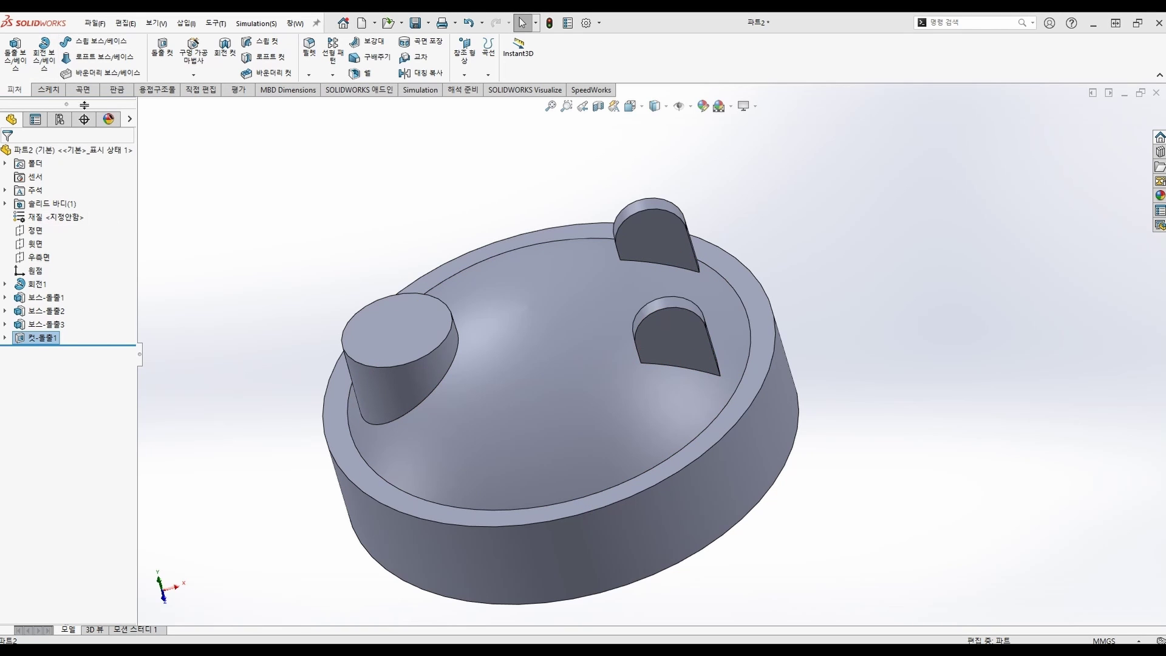
On the front plane, sketch a circle about 31.1 mm in diameter, centred on the lug's rounded top
left_click(37, 231)
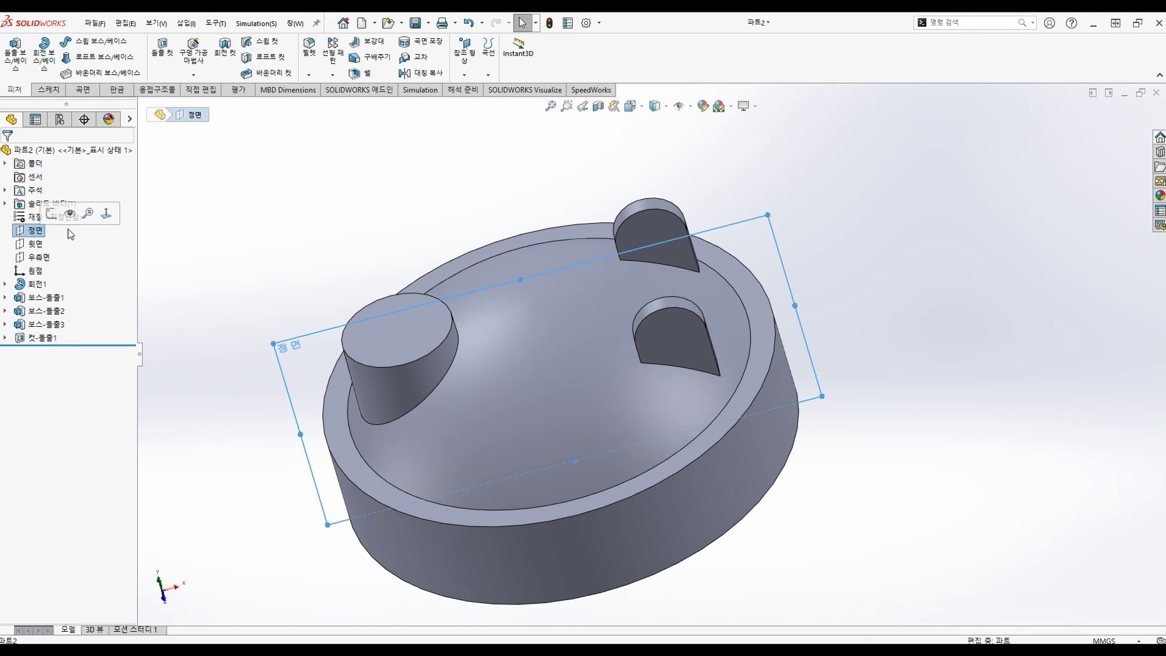
left_click(50, 212)
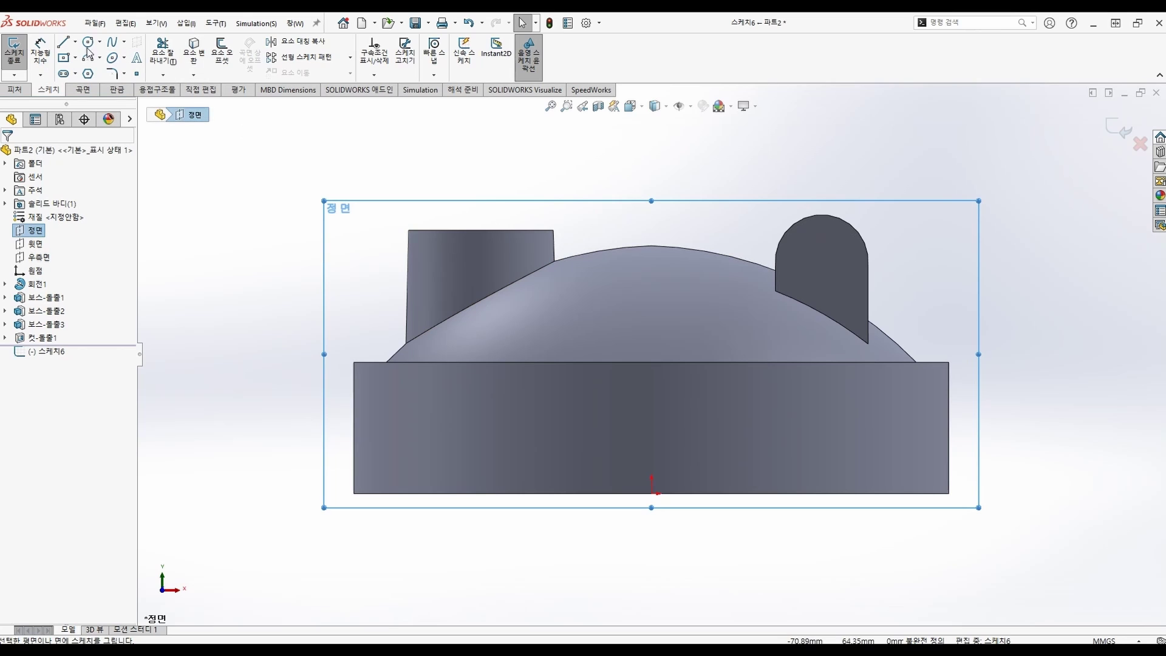
left_click(88, 43)
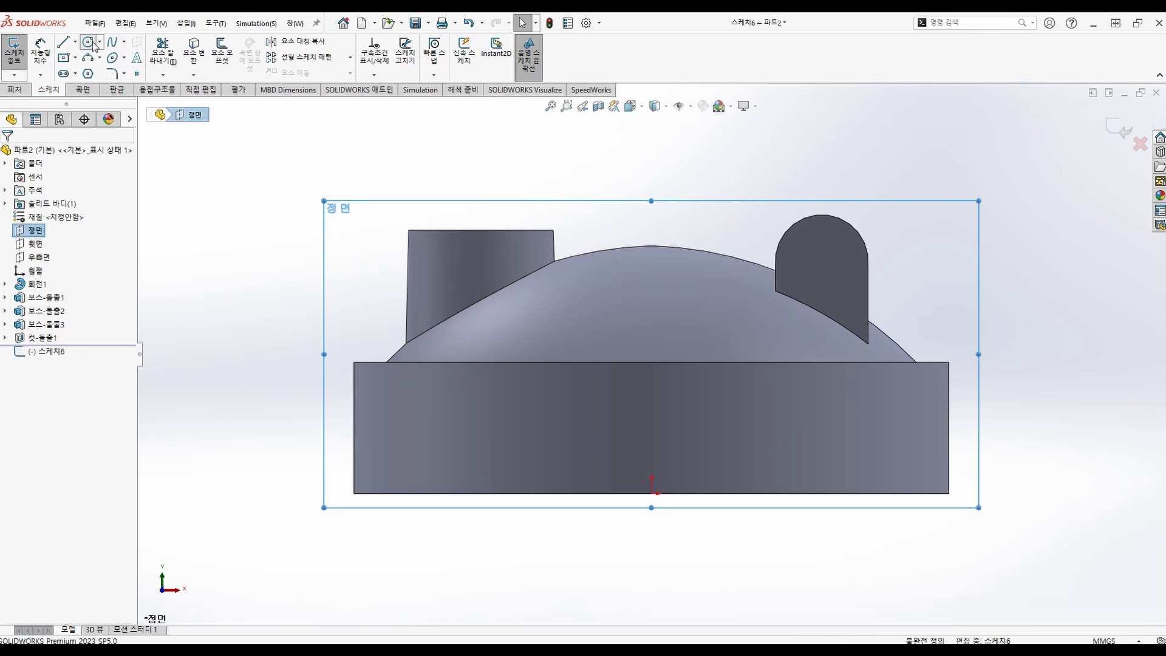
left_click(822, 263)
left_click(915, 298)
key("Escape")
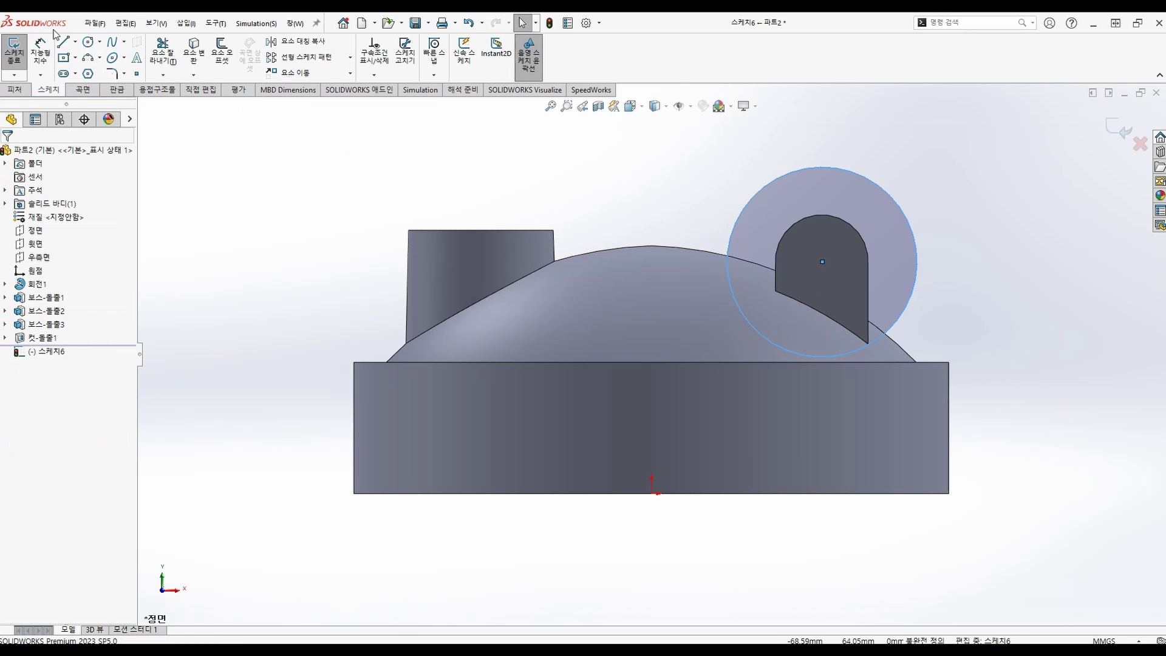
Dimension the horizontal distance from the origin to the circle's centre and set it to 30.48 mm
left_click(37, 51)
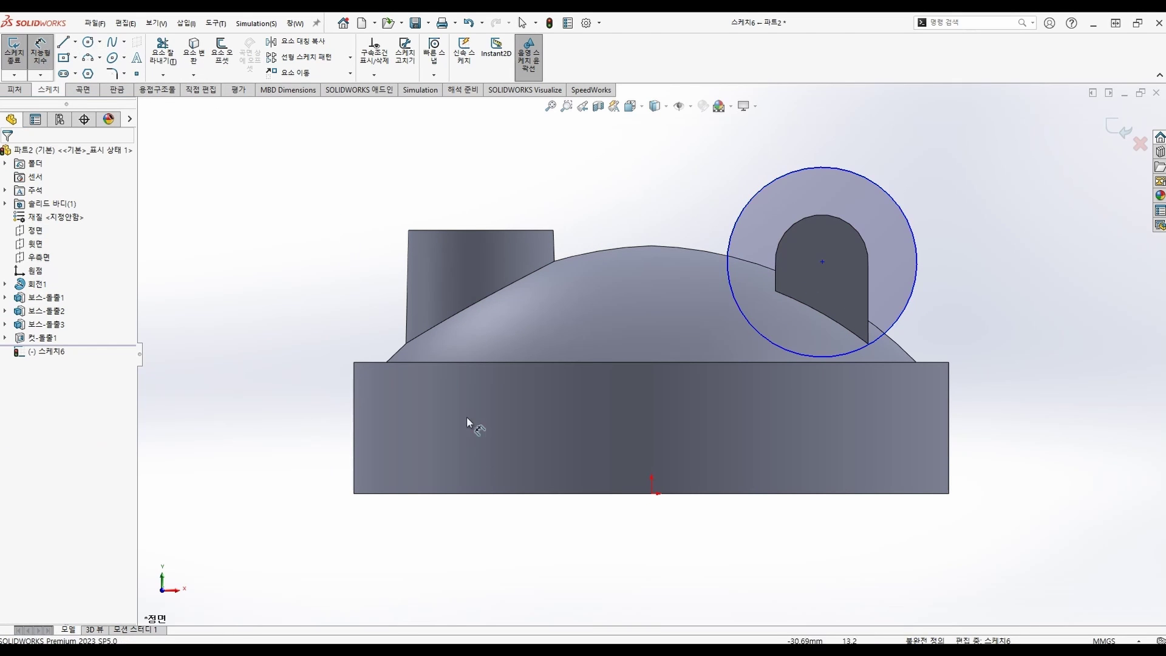
left_click(651, 493)
left_click(822, 263)
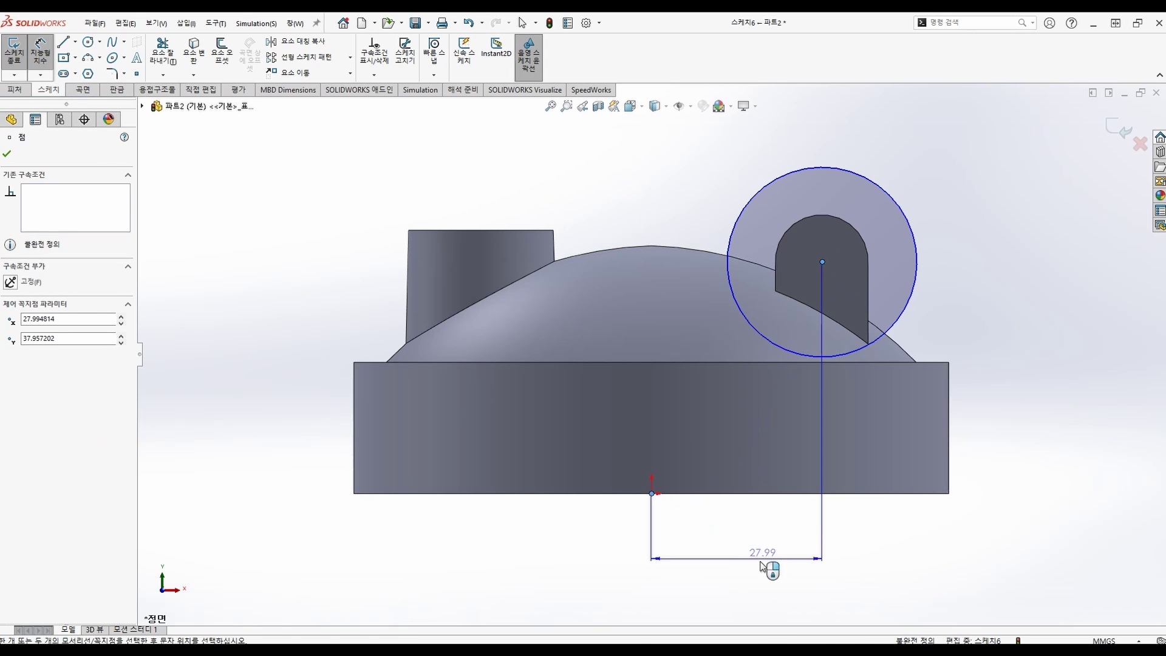
left_click(730, 575)
type("30.48")
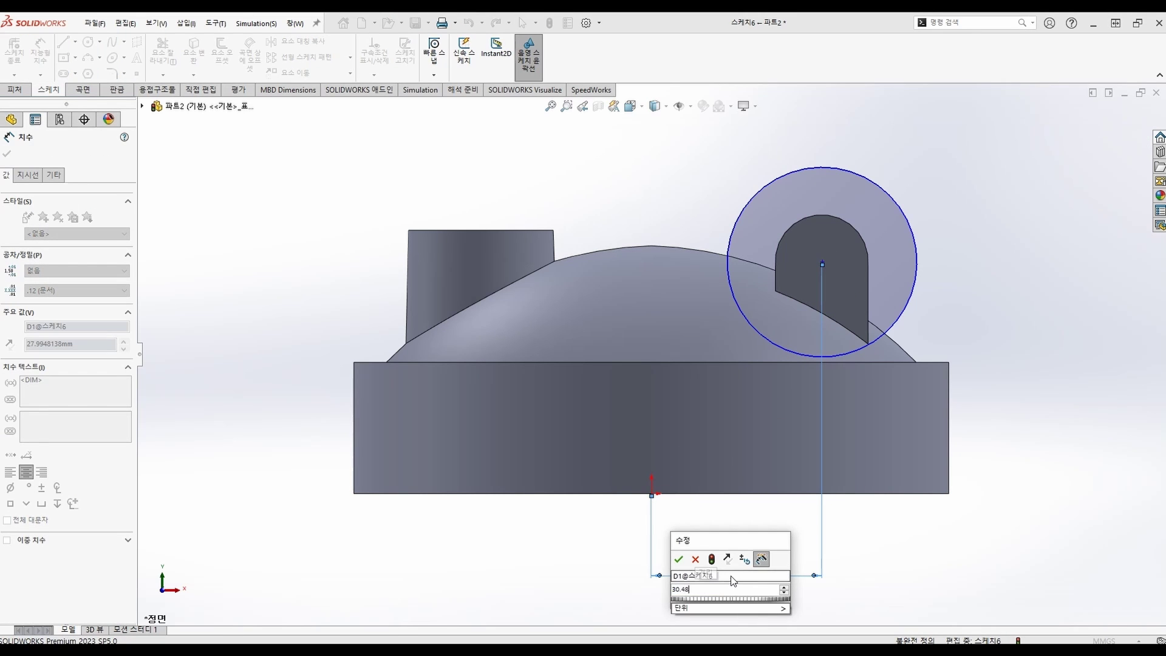
key("Return")
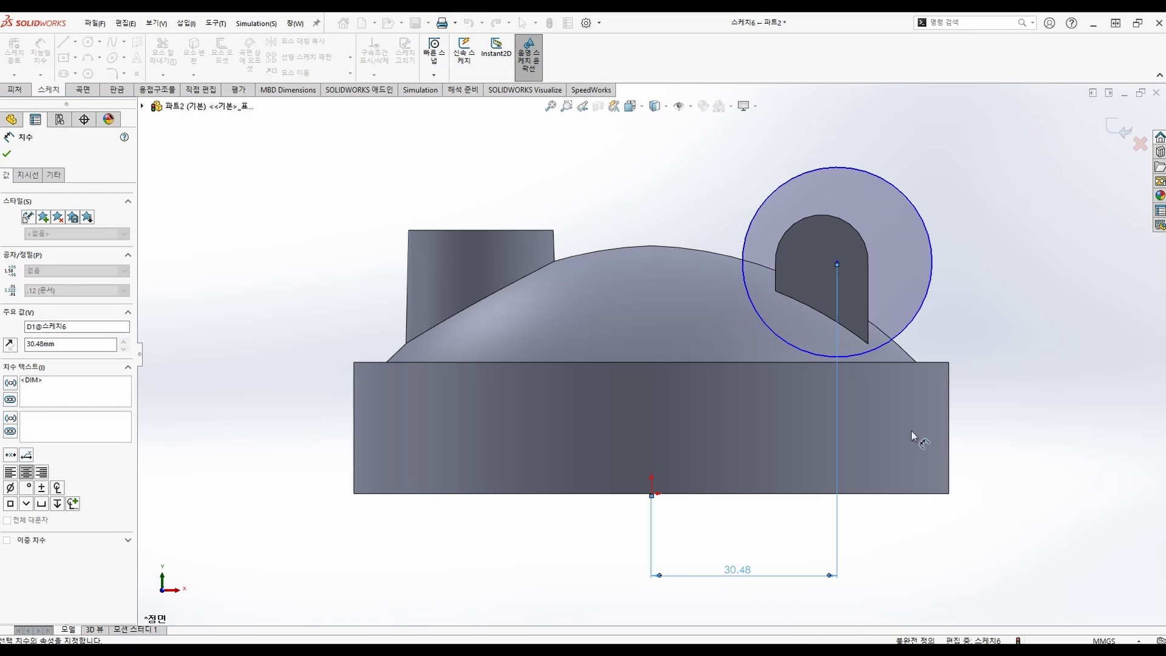
Dimension the circle's diameter and set it to 21.59 mm
left_click(922, 201)
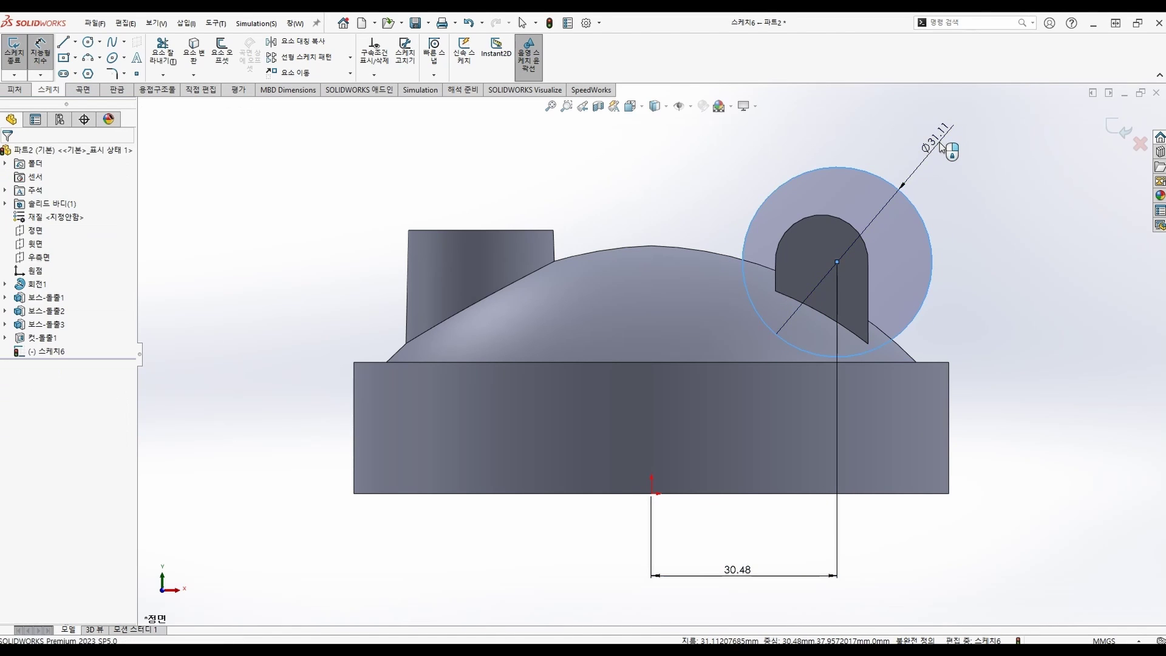
left_click(939, 148)
type("21.59")
key("Return")
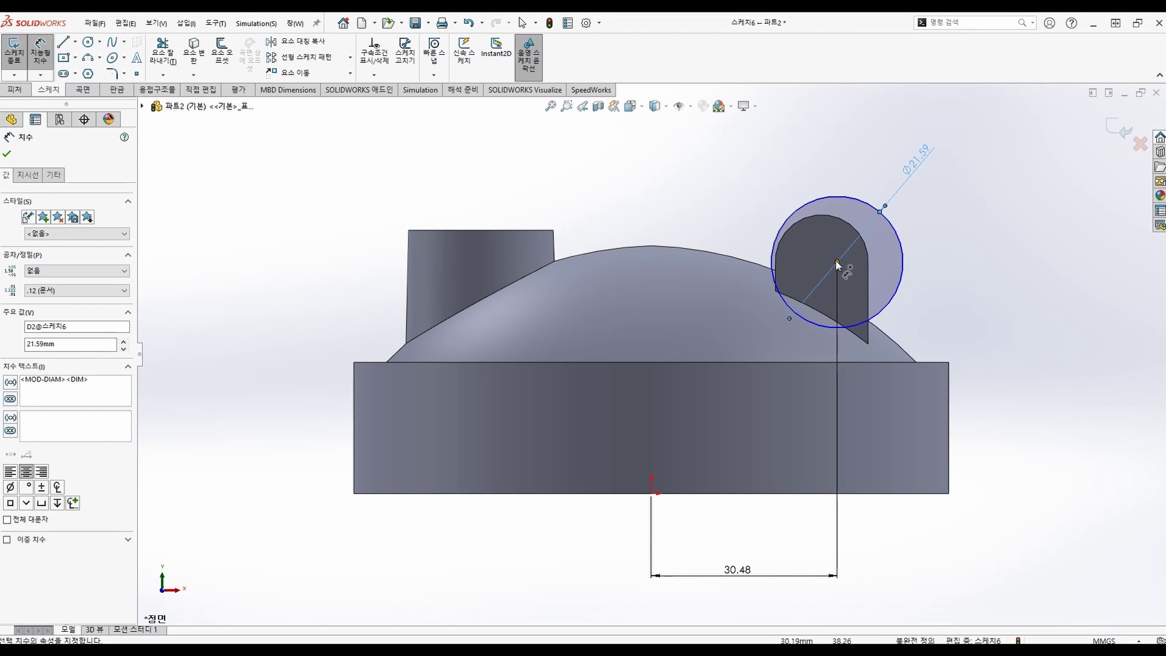
Dimension the circle centre's height above the base's upper edge, set it to 15.24 mm, and close the sketch
left_click(865, 362)
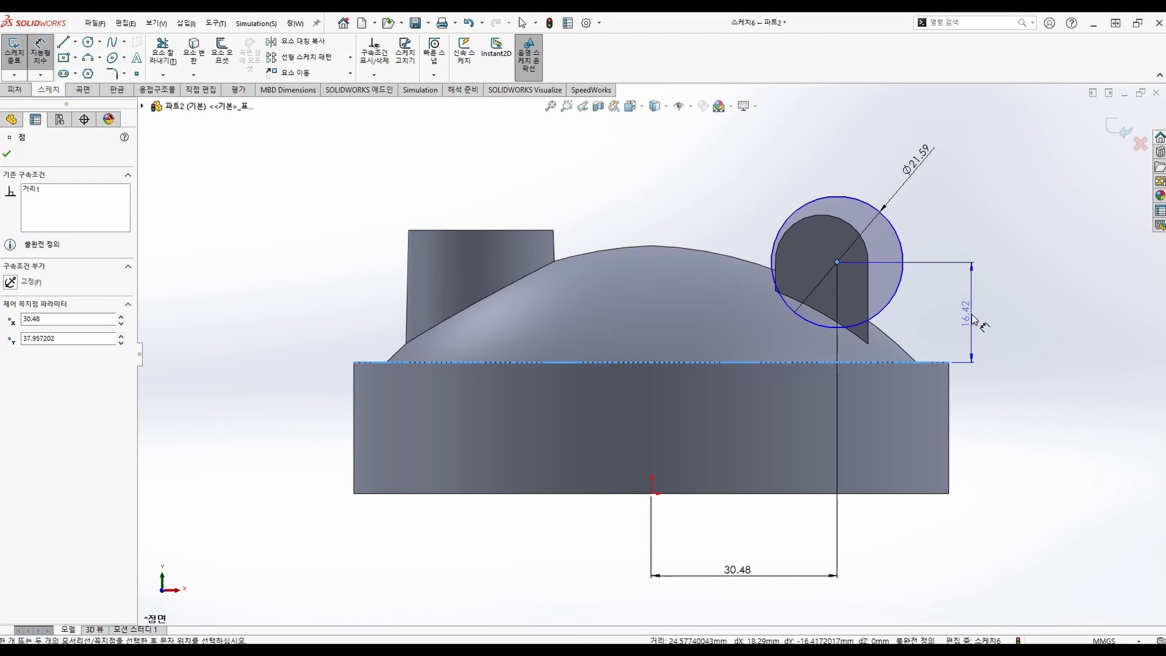
left_click(972, 318)
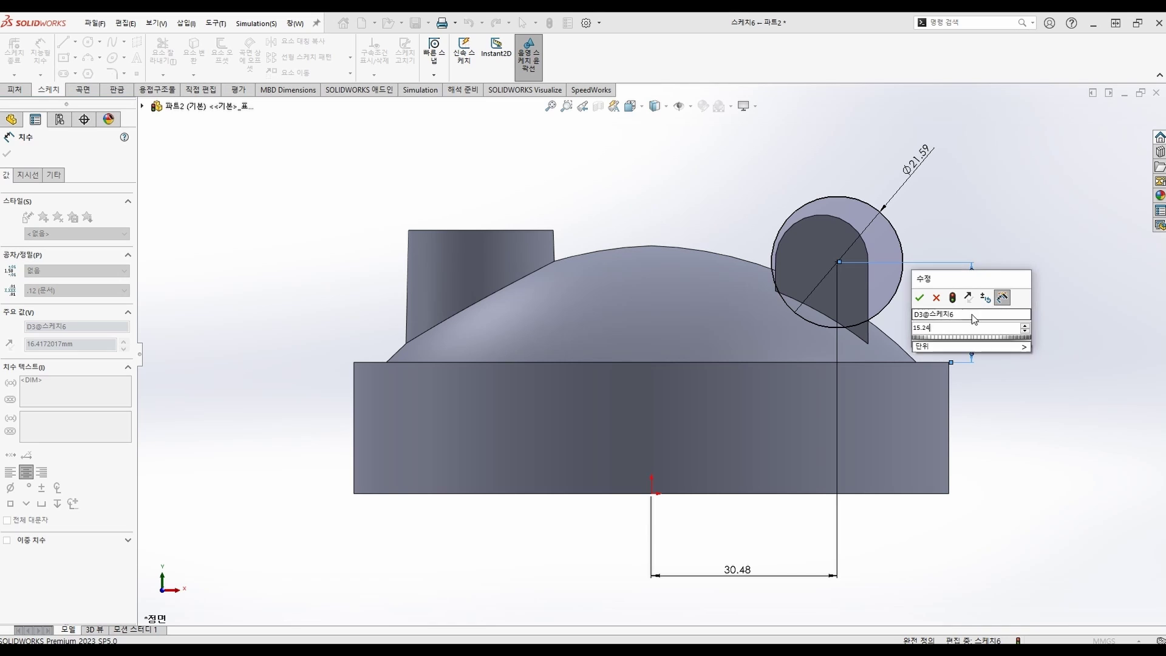
key("Return")
key("Escape")
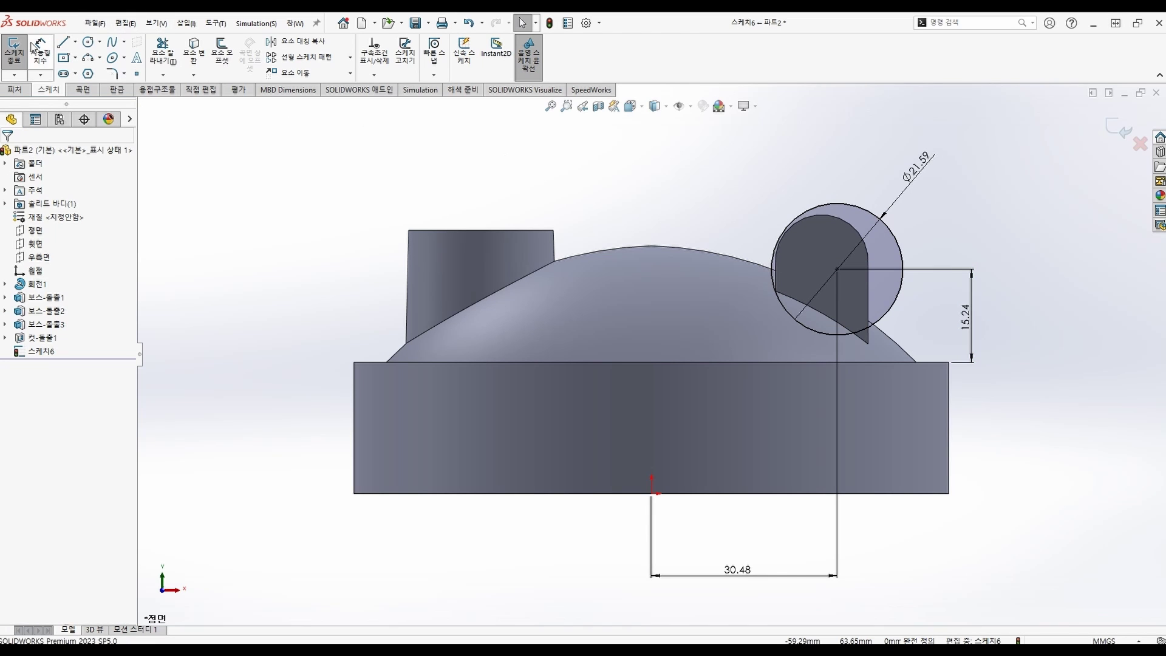
left_click(20, 59)
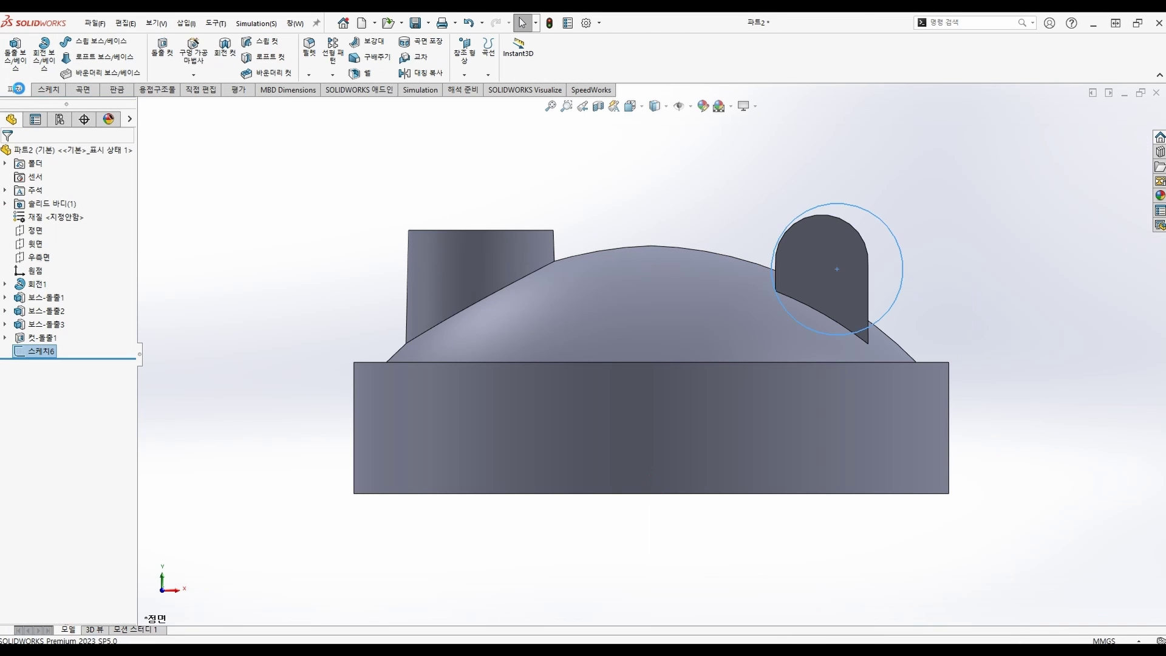
Try an extruded cut of the circle in two directions, both Up To Surface, picking the inner faces of the two lugs
left_click(162, 48)
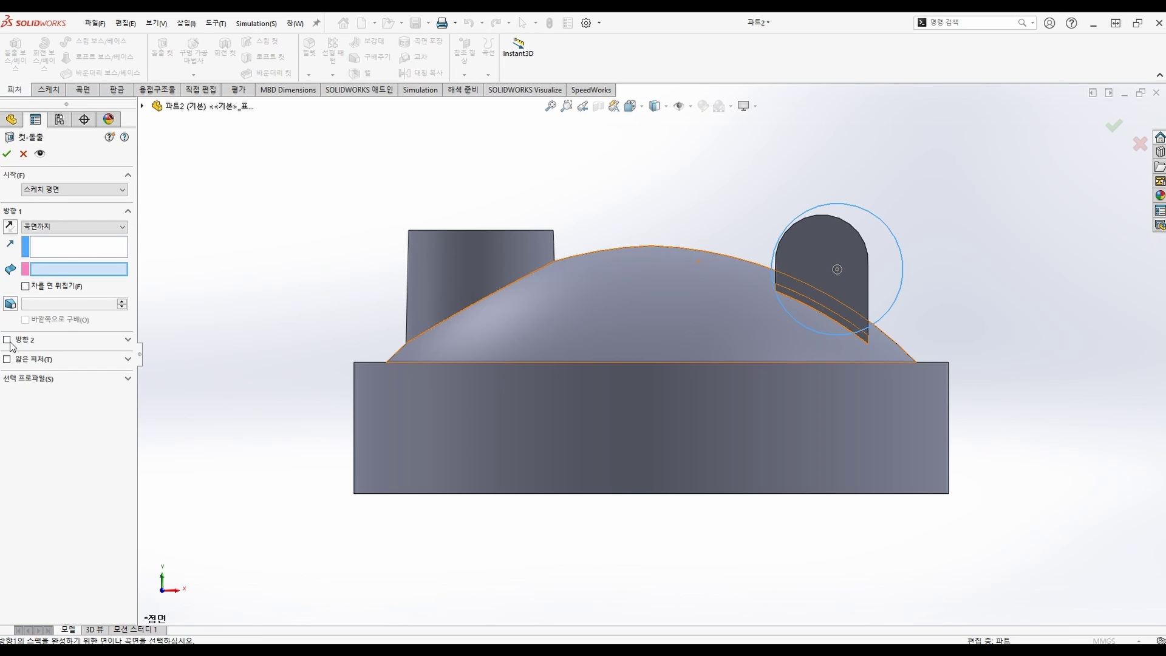
left_click(8, 339)
left_click(55, 355)
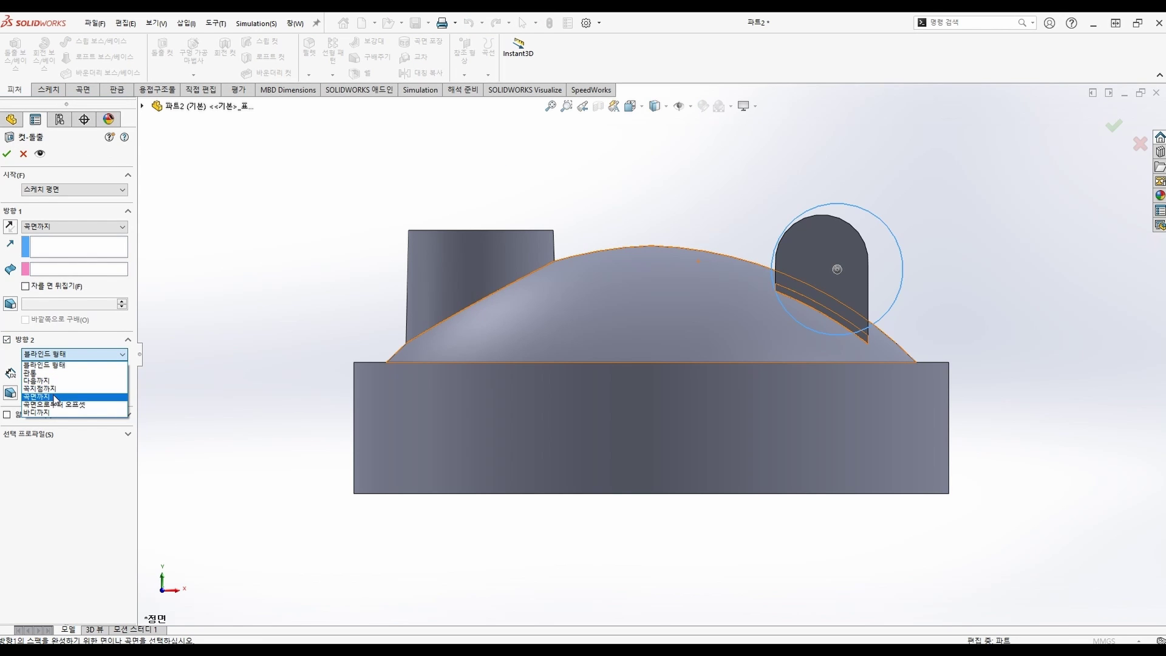
left_click(56, 398)
middle_click_drag(832, 271, 679, 297)
left_click(499, 316)
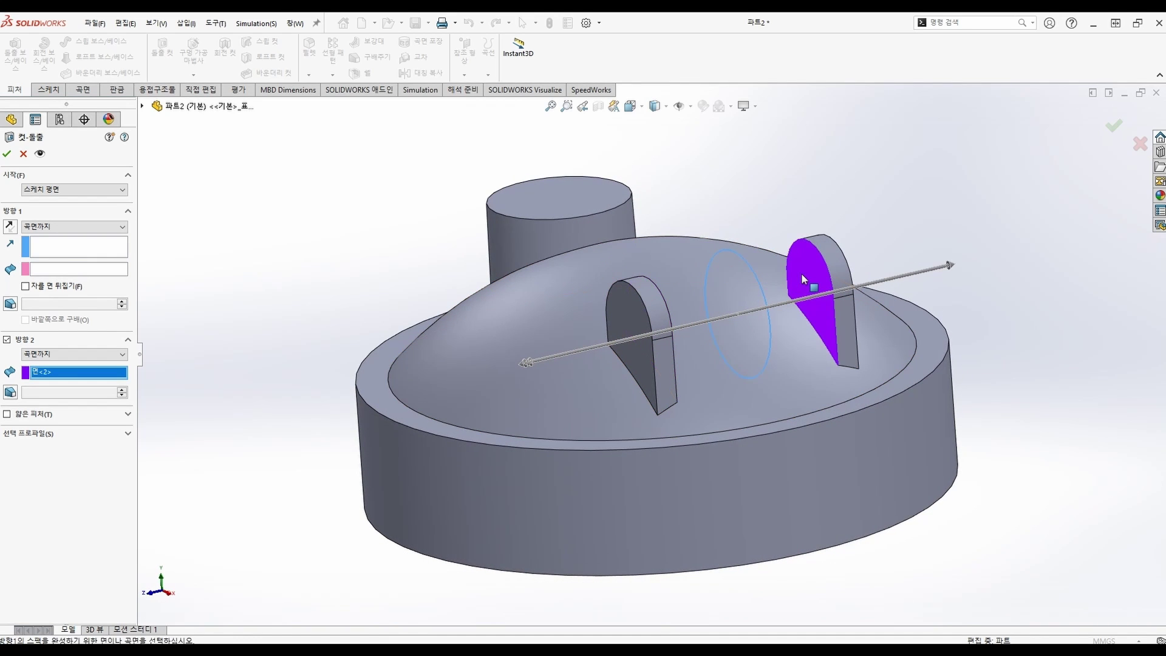
left_click(96, 254)
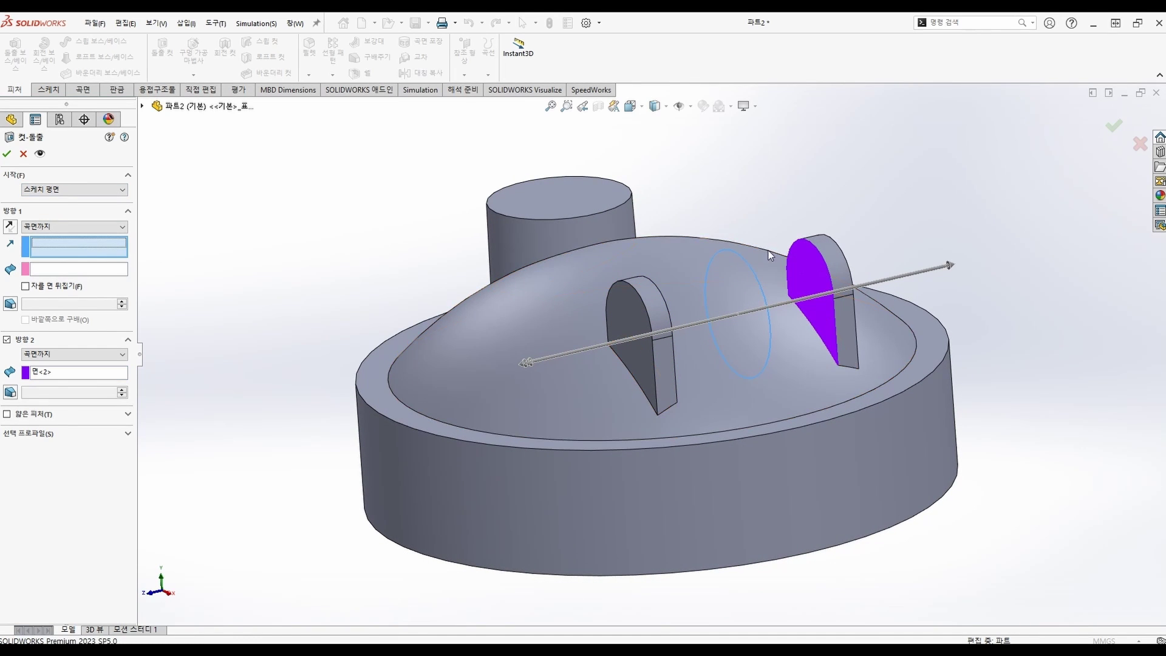
middle_click_drag(767, 250, 497, 348)
left_click(496, 348)
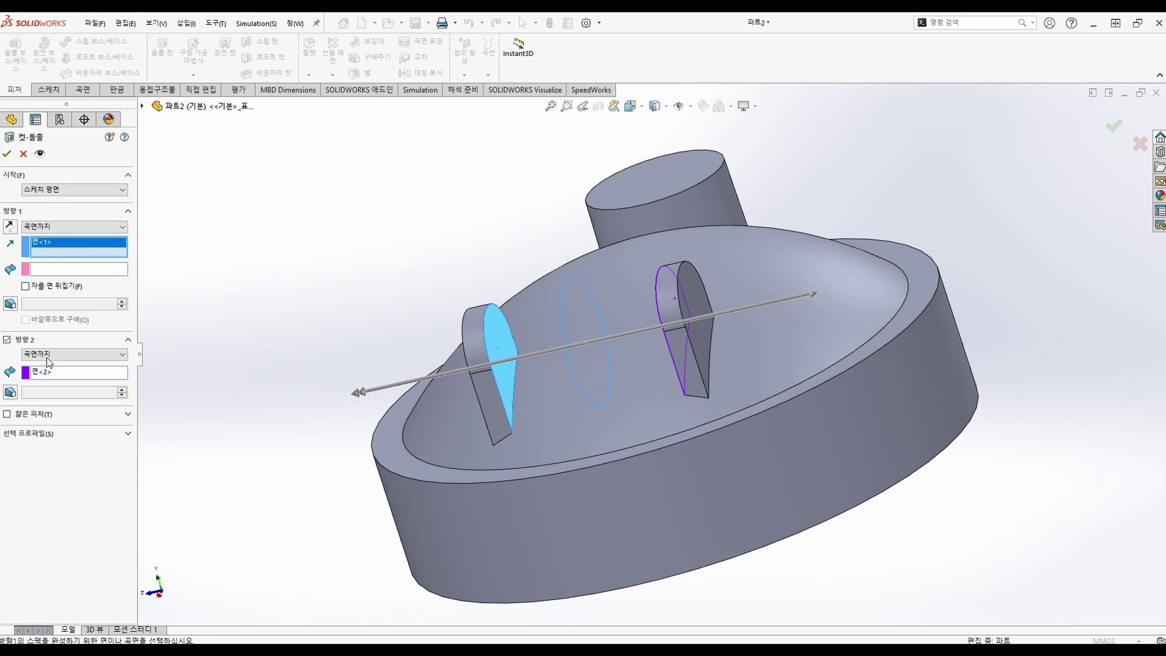
left_click(7, 154)
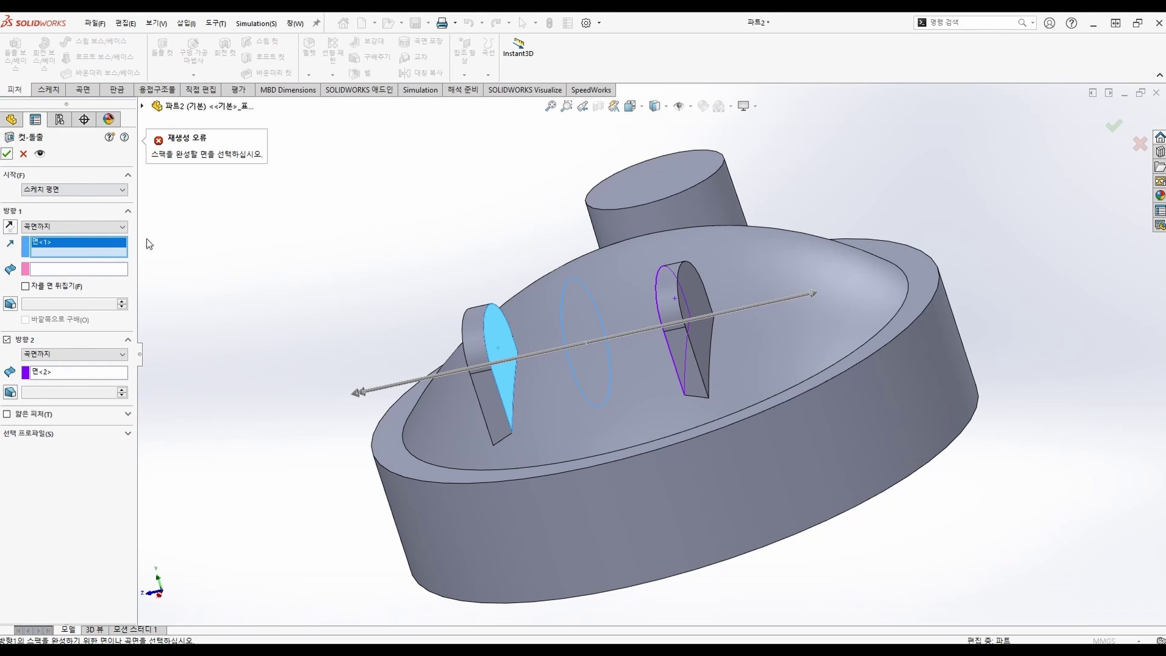
Remove the selected lug faces from both directions of the extruded cut
left_click(45, 369)
right_click(45, 370)
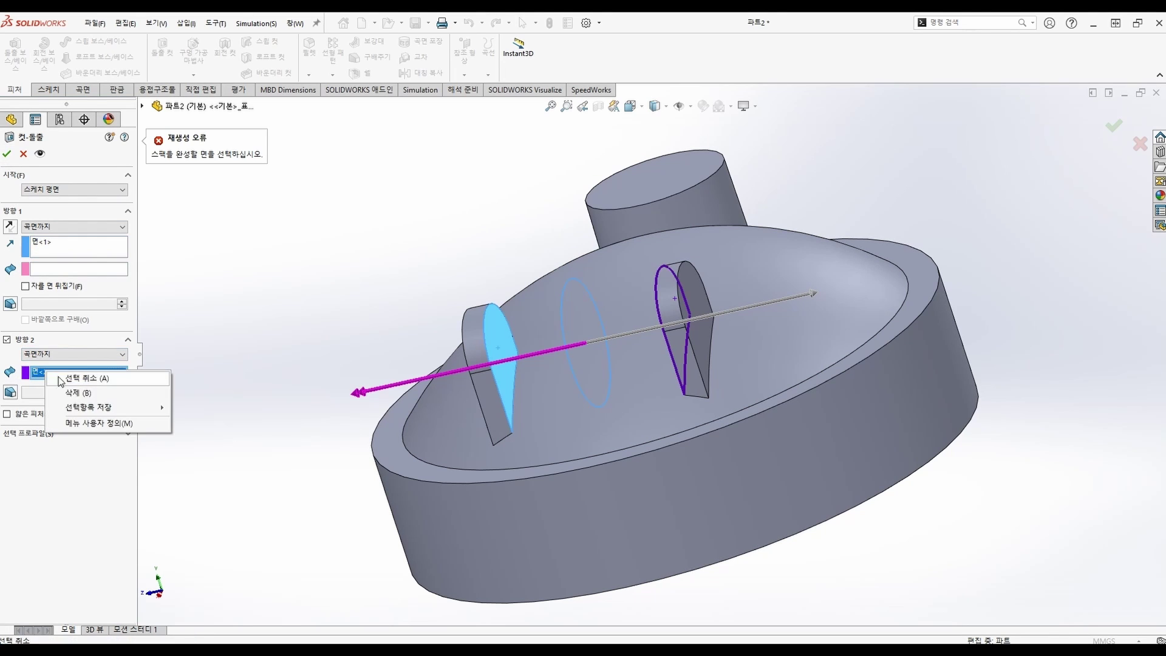
left_click(65, 393)
left_click(46, 244)
right_click(48, 246)
left_click(83, 267)
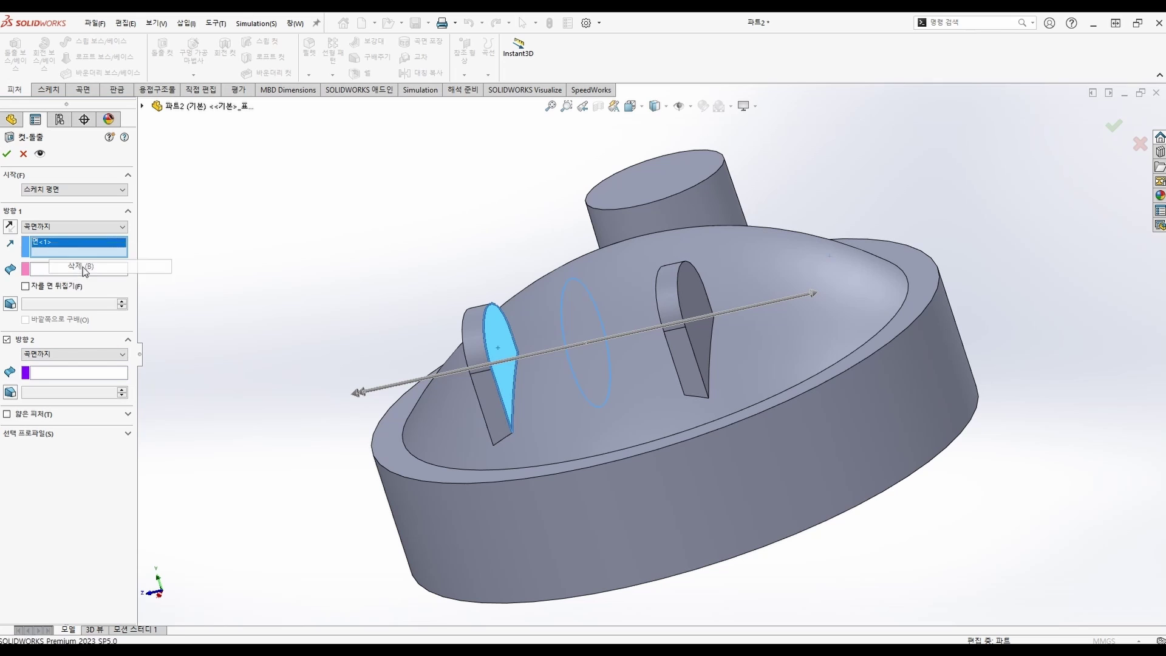
Cut the circle in two directions, both Up To Surface, ending each direction at the inner face of one lug
left_click(75, 225)
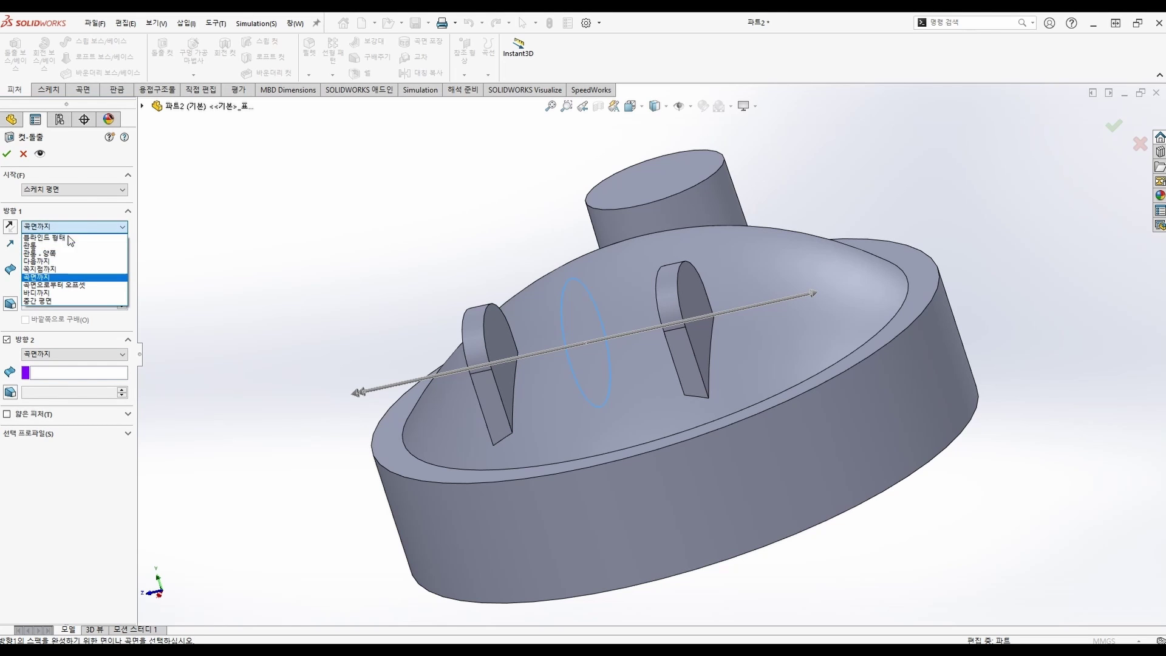
left_click(33, 279)
middle_click_drag(664, 306, 746, 310)
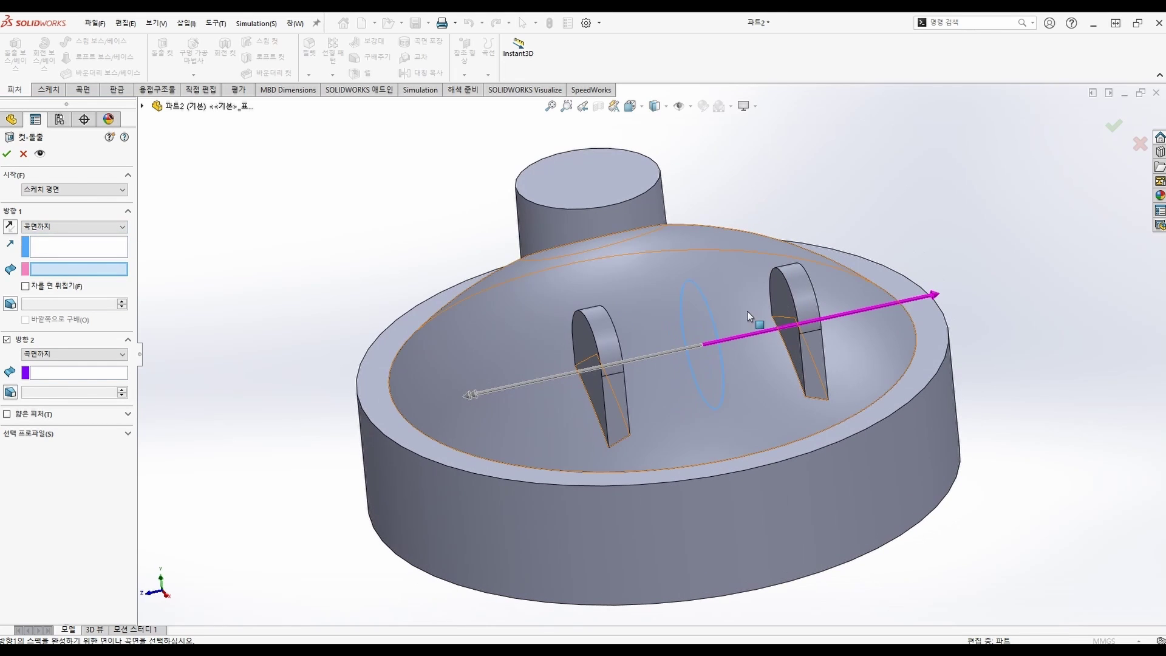
left_click(782, 305)
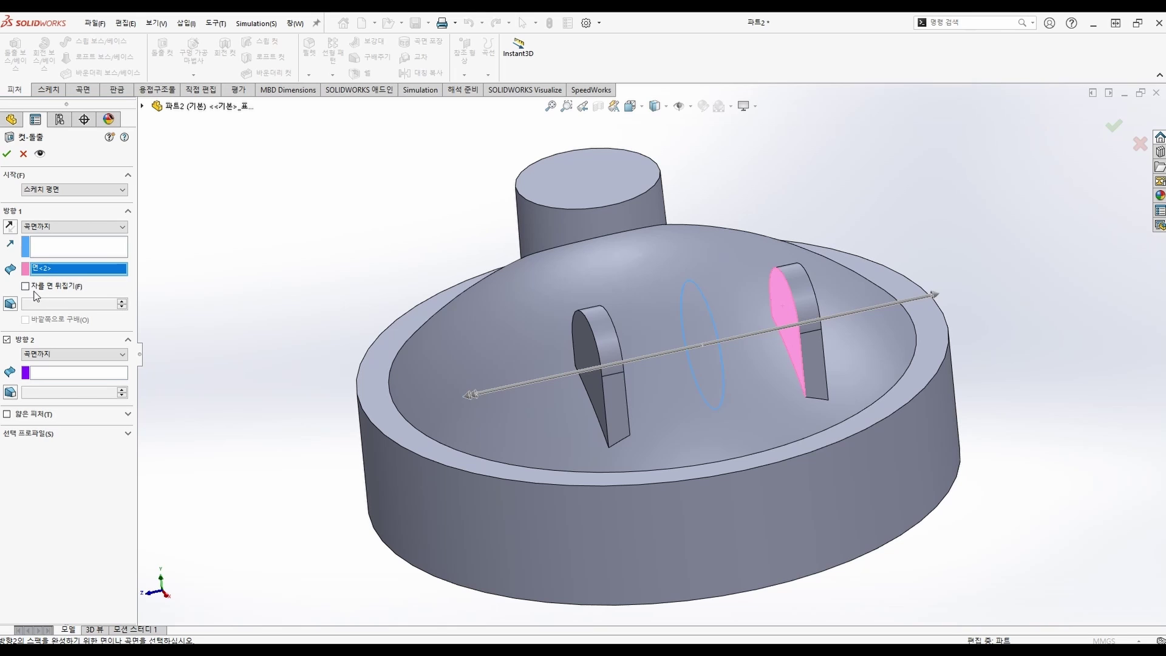
left_click(89, 374)
middle_click_drag(419, 326, 442, 366)
left_click(482, 357)
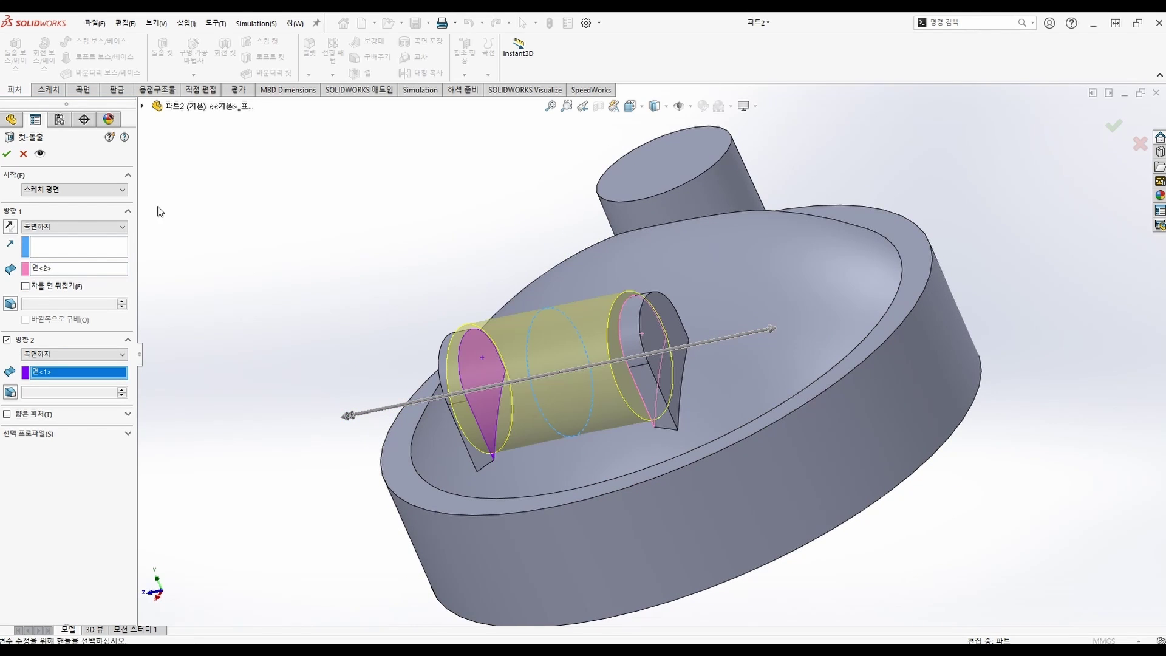
left_click(7, 153)
middle_click_drag(558, 308, 615, 360)
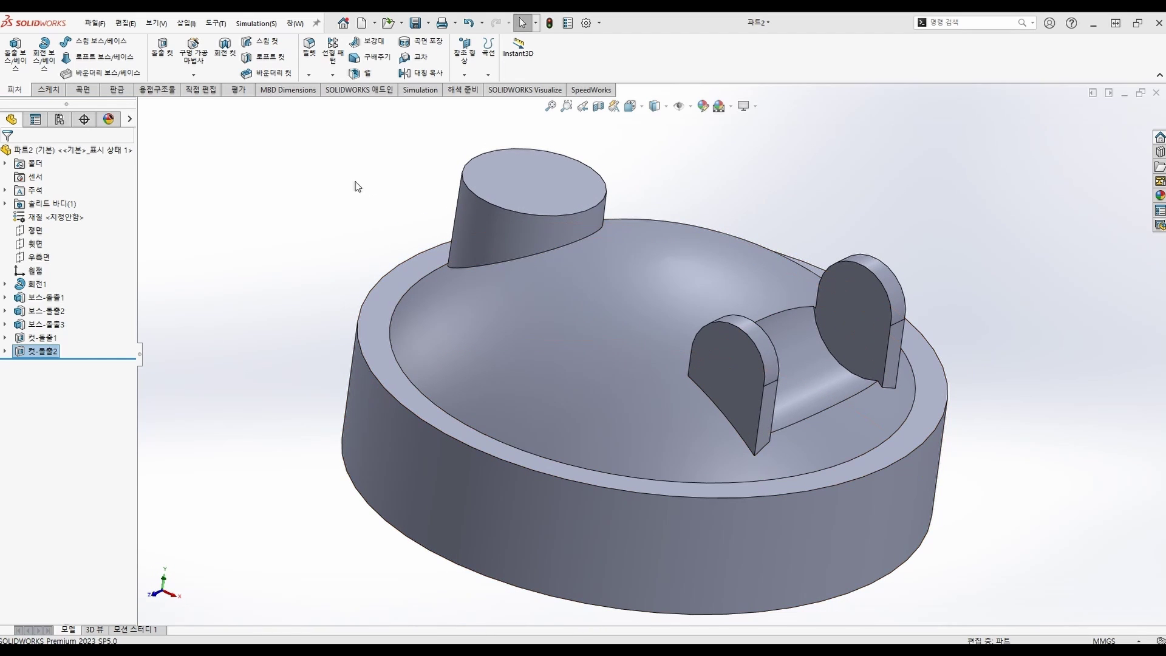
left_click(286, 188)
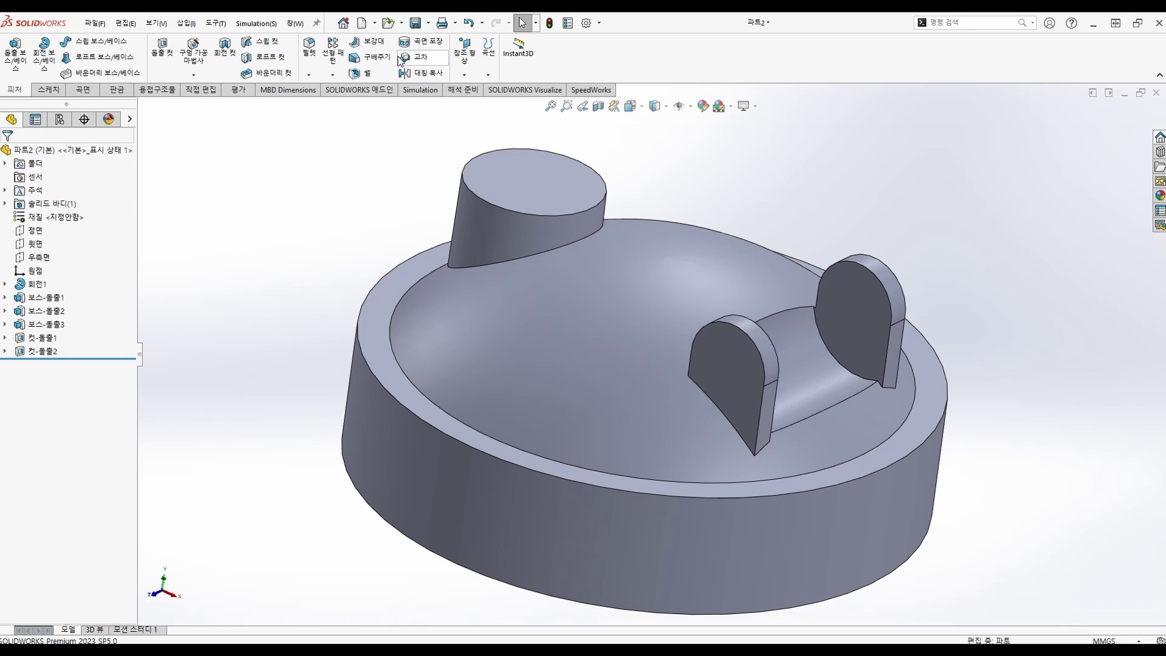
Shell the part to a 2.54 mm wall, removing the base's bottom face and the round boss's top face
left_click(378, 78)
middle_click_drag(526, 396, 541, 414)
left_click(525, 381)
left_click(512, 203)
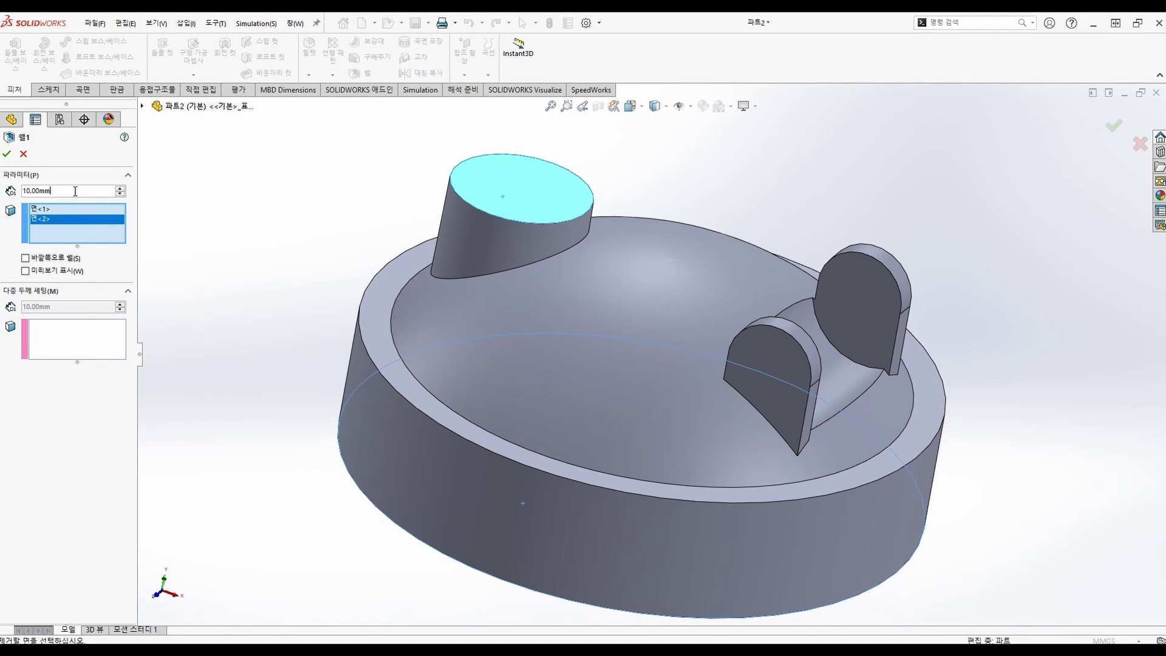
type("2.54")
key("Return")
left_click(6, 154)
middle_click_drag(589, 453, 606, 398)
scroll(606, 399, "up", 3)
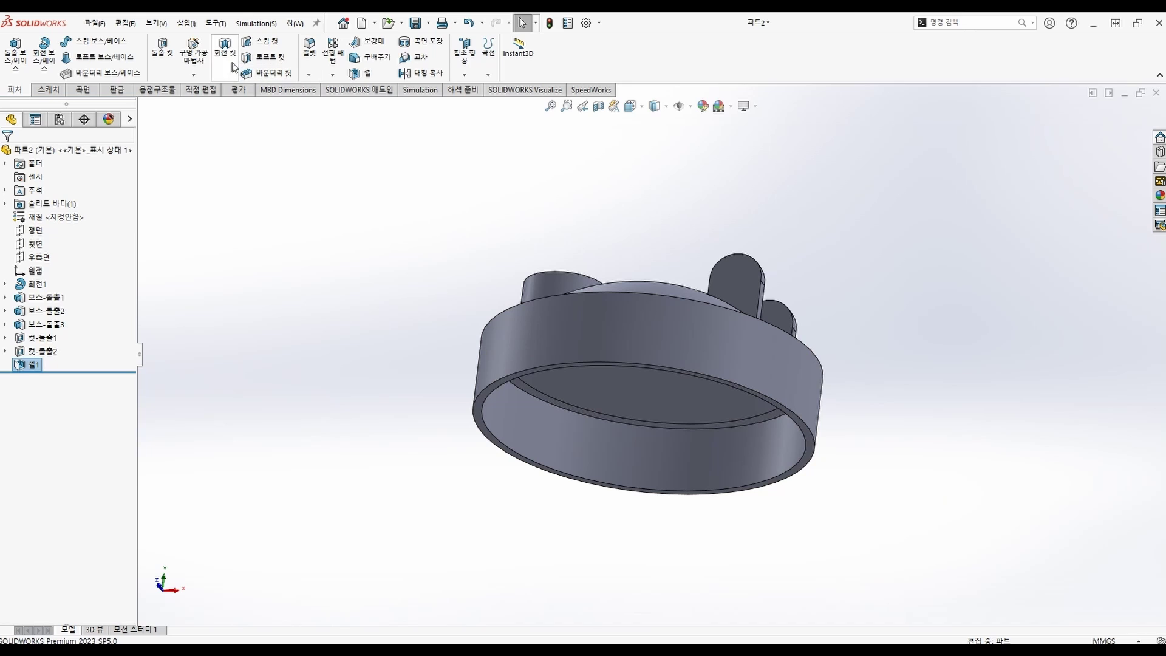
Start a Thread on the inner circular edge of the base's open underside and end it after 3 revolutions
left_click(194, 74)
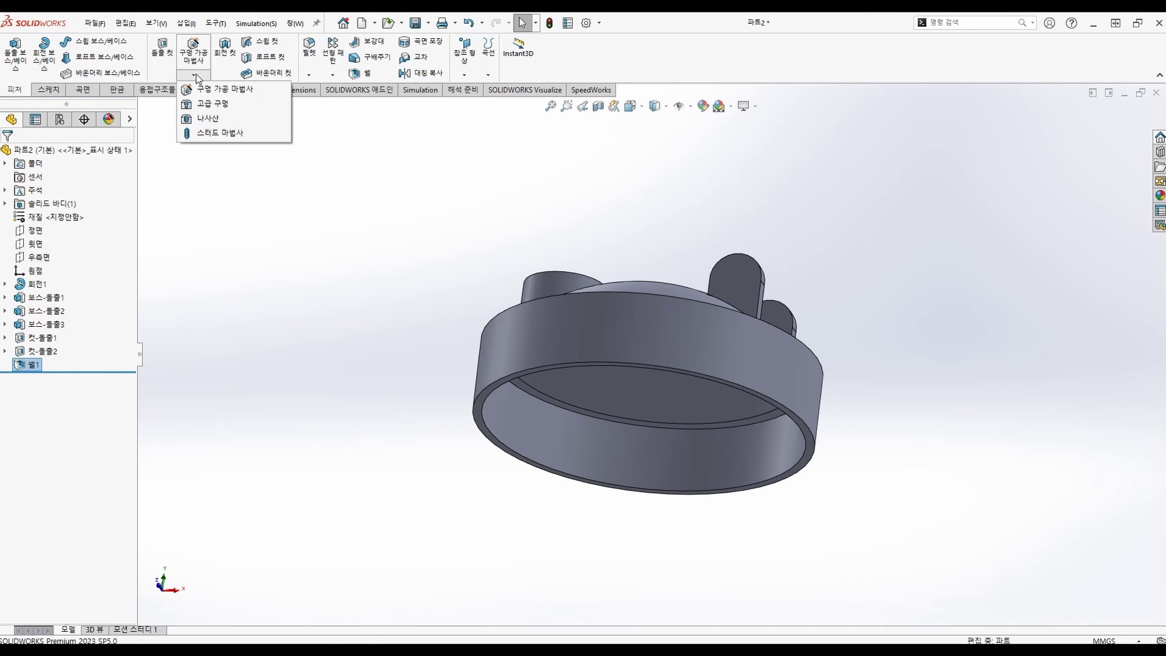
left_click(220, 119)
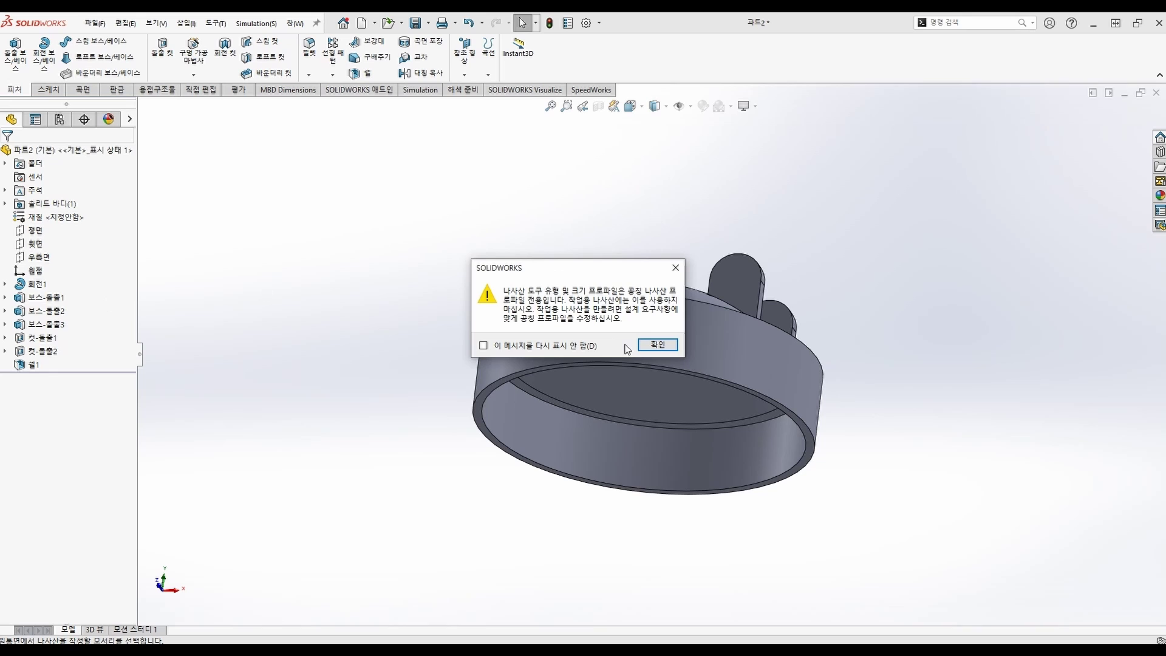
left_click(640, 343)
middle_click_drag(517, 378, 495, 358)
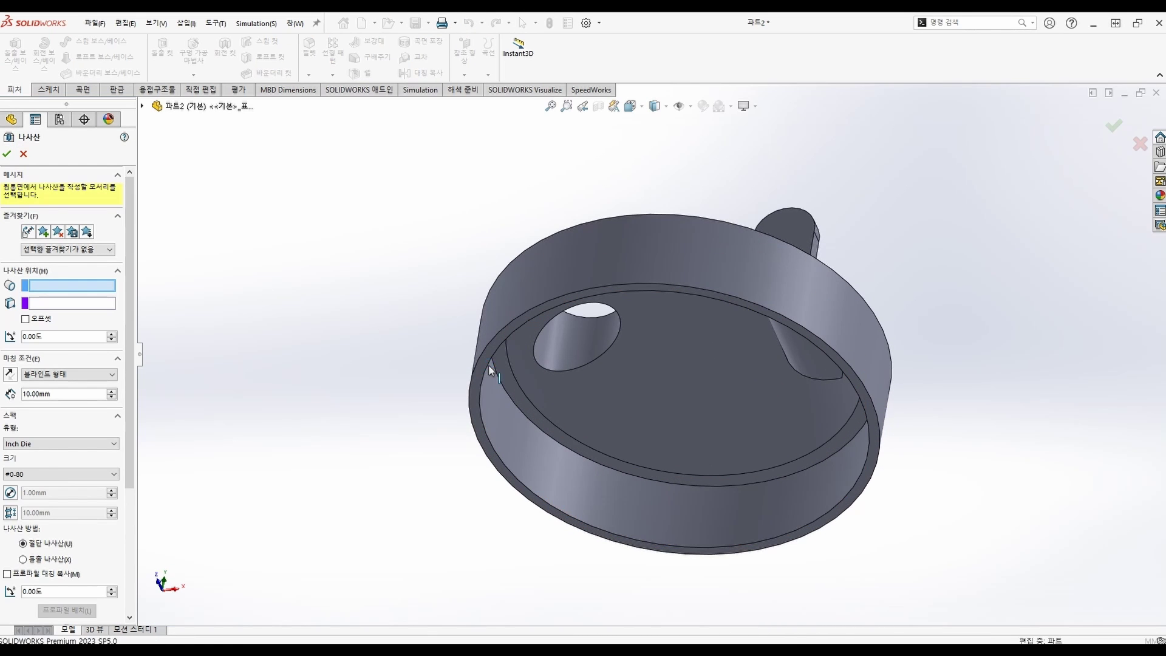
left_click(489, 366)
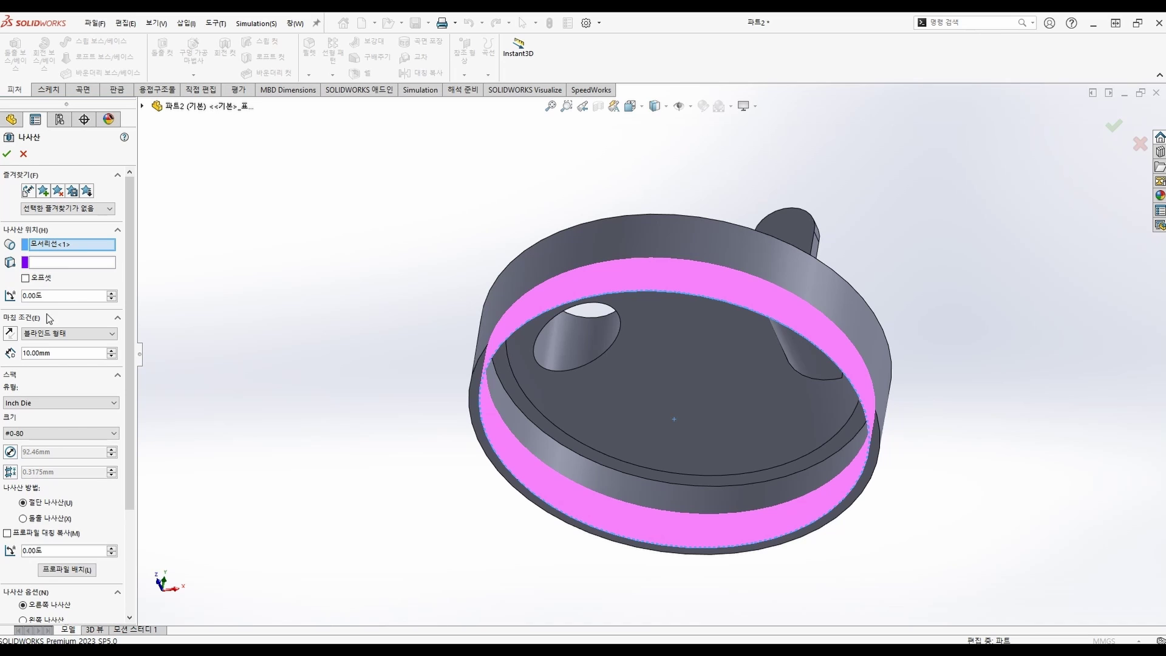
left_click(50, 335)
left_click(51, 358)
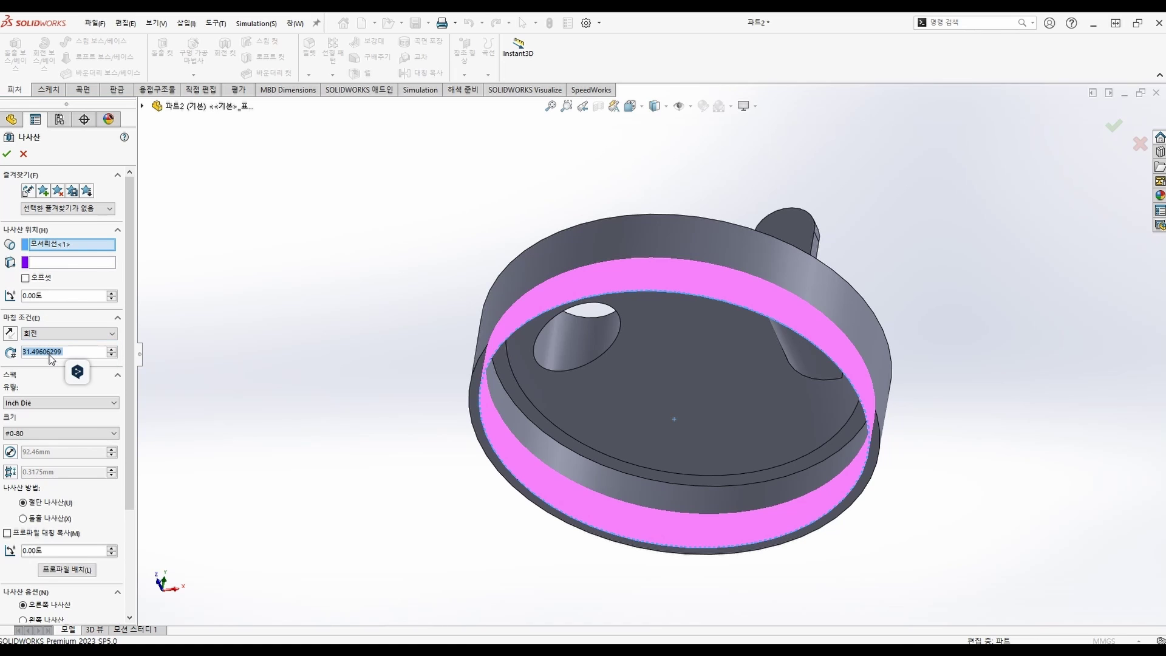
type("3")
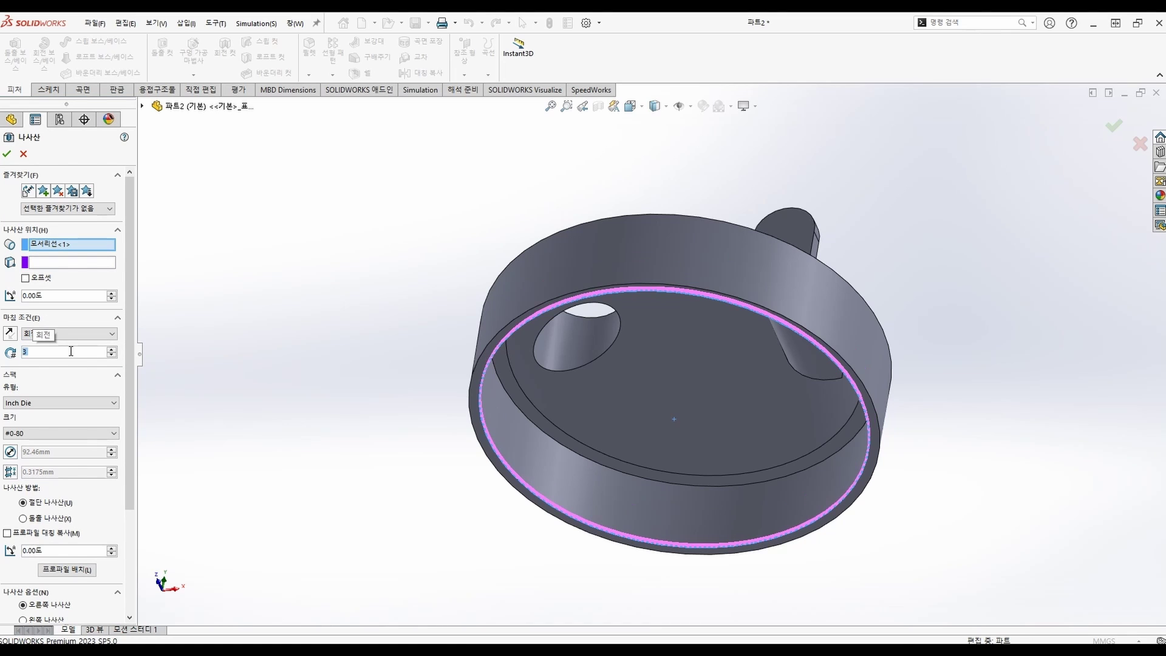
Set the thread specification to type SP4xx Bottle with size SP400-L-5
scroll(130, 316, "down", 2)
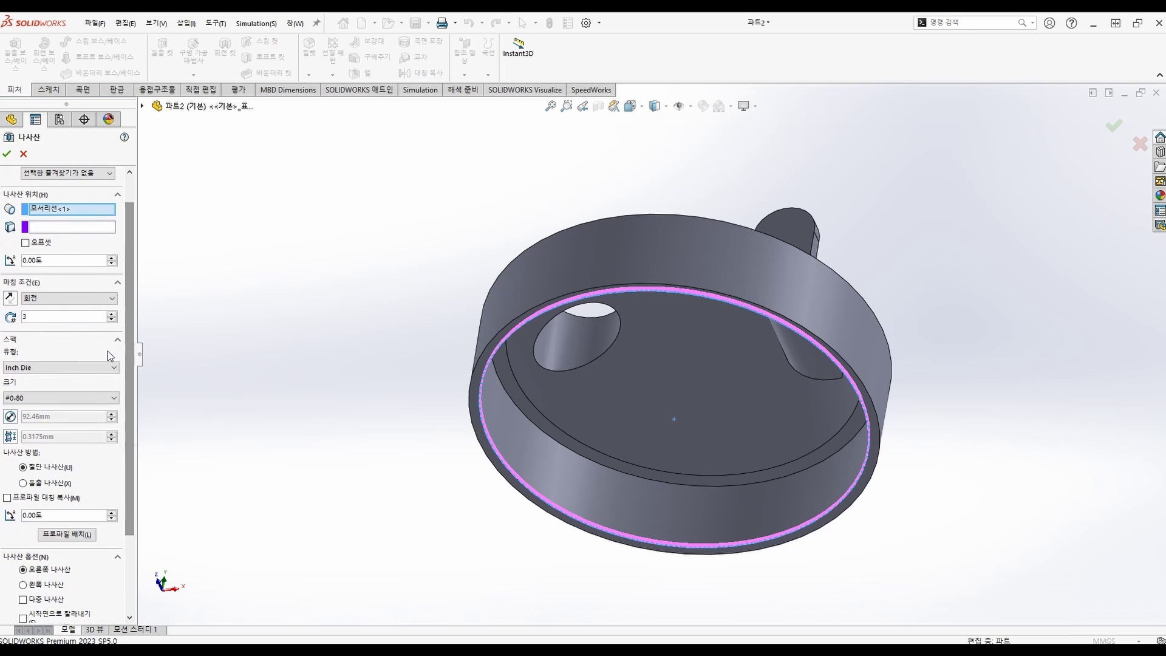
left_click(107, 368)
left_click(75, 410)
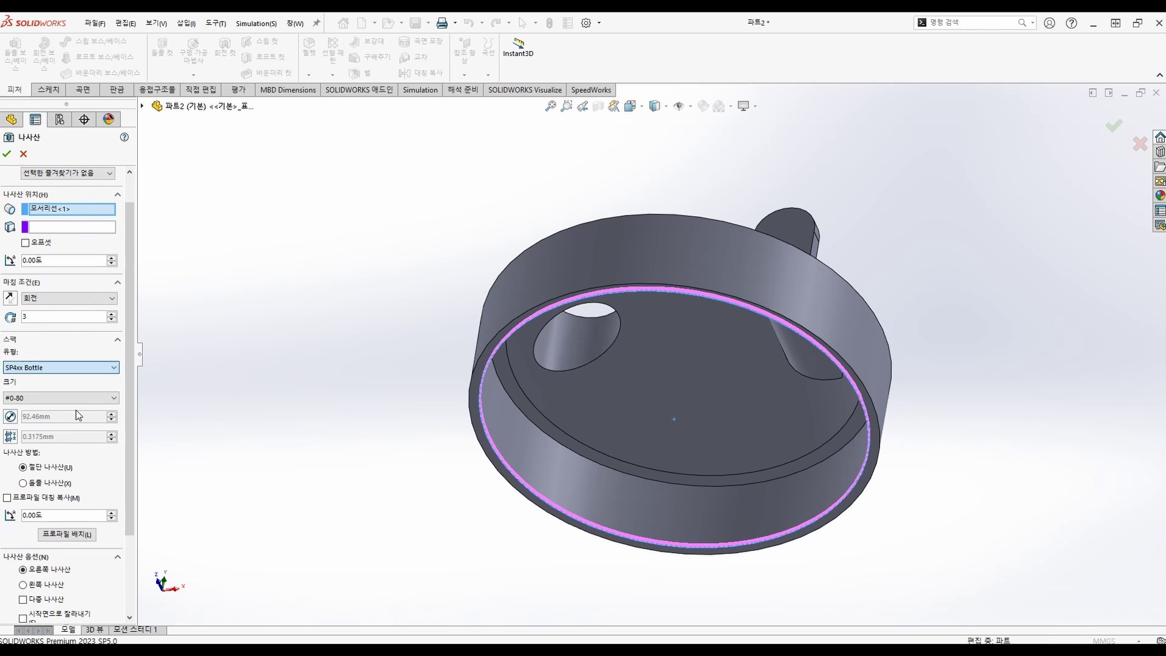
left_click_drag(129, 401, 140, 471)
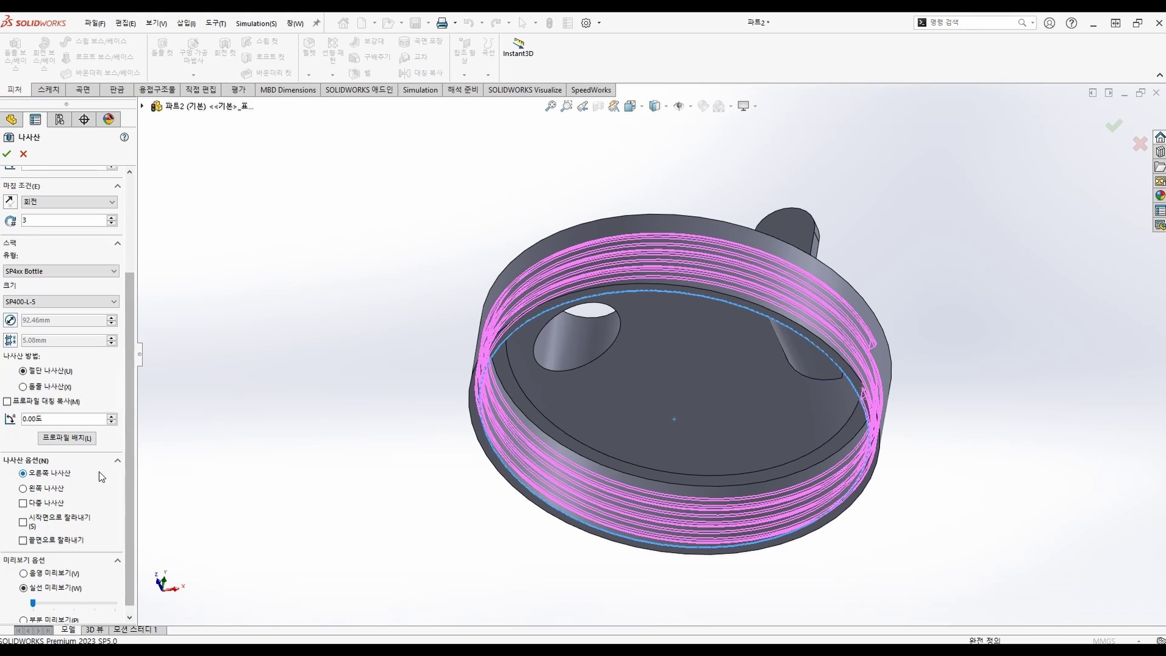
Mirror the thread profile vertically, trim the thread with the start face, and create it as a cut thread
left_click(90, 441)
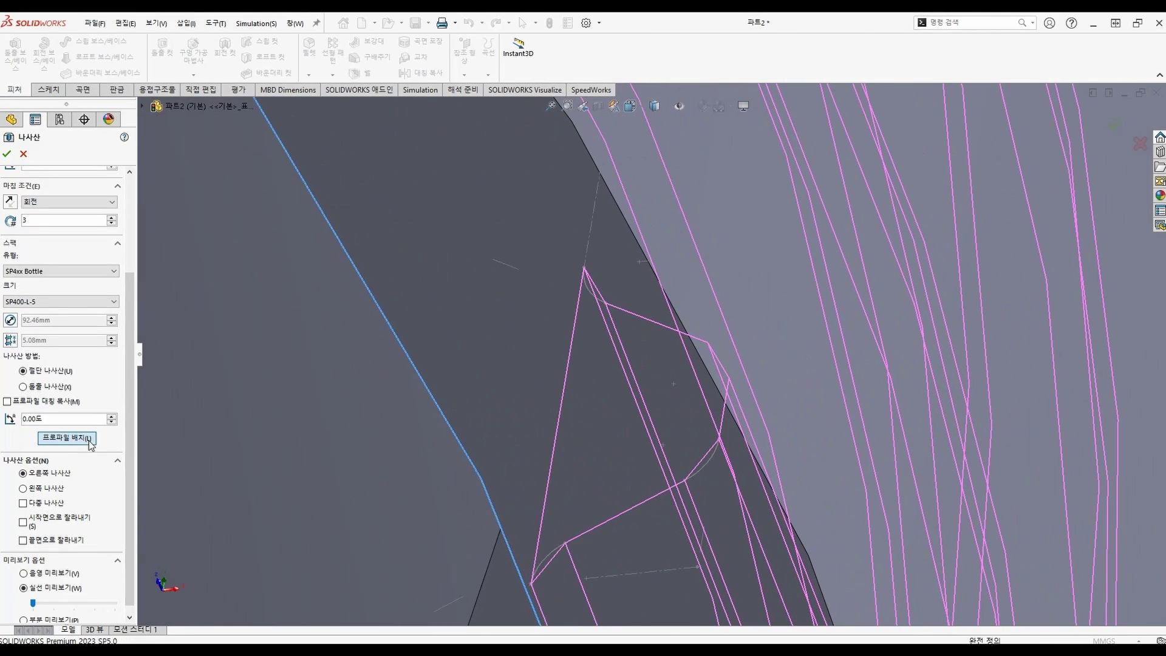
left_click(71, 401)
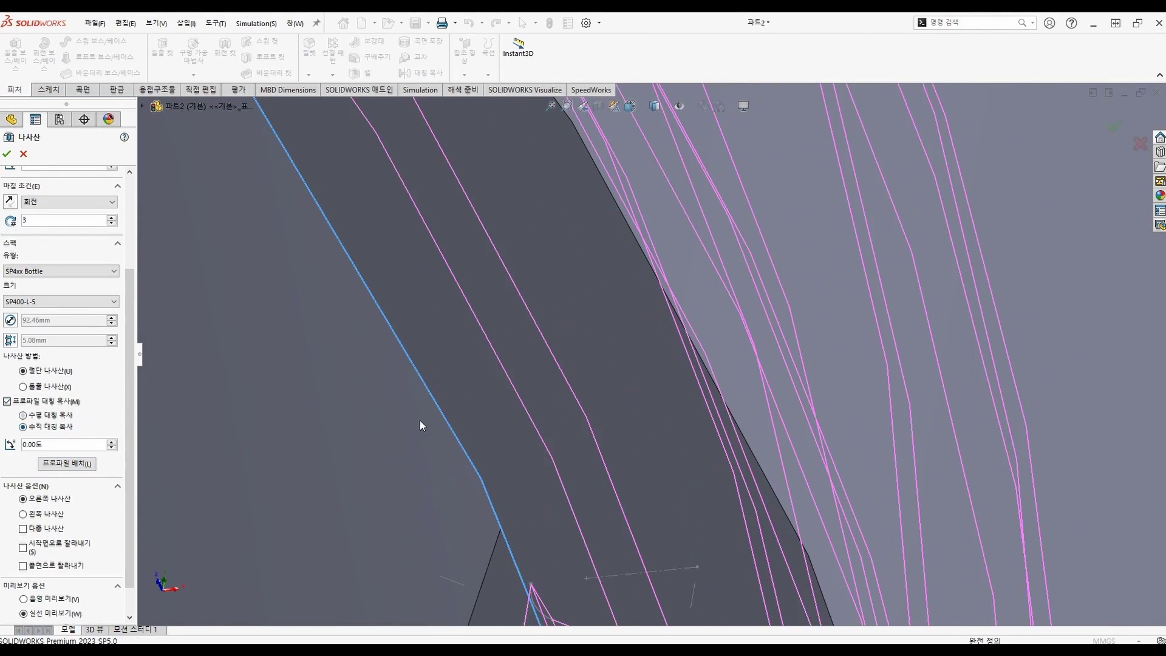
scroll(508, 418, "up", 8)
middle_click_drag(504, 414, 413, 434)
left_click_drag(129, 410, 129, 437)
left_click(31, 515)
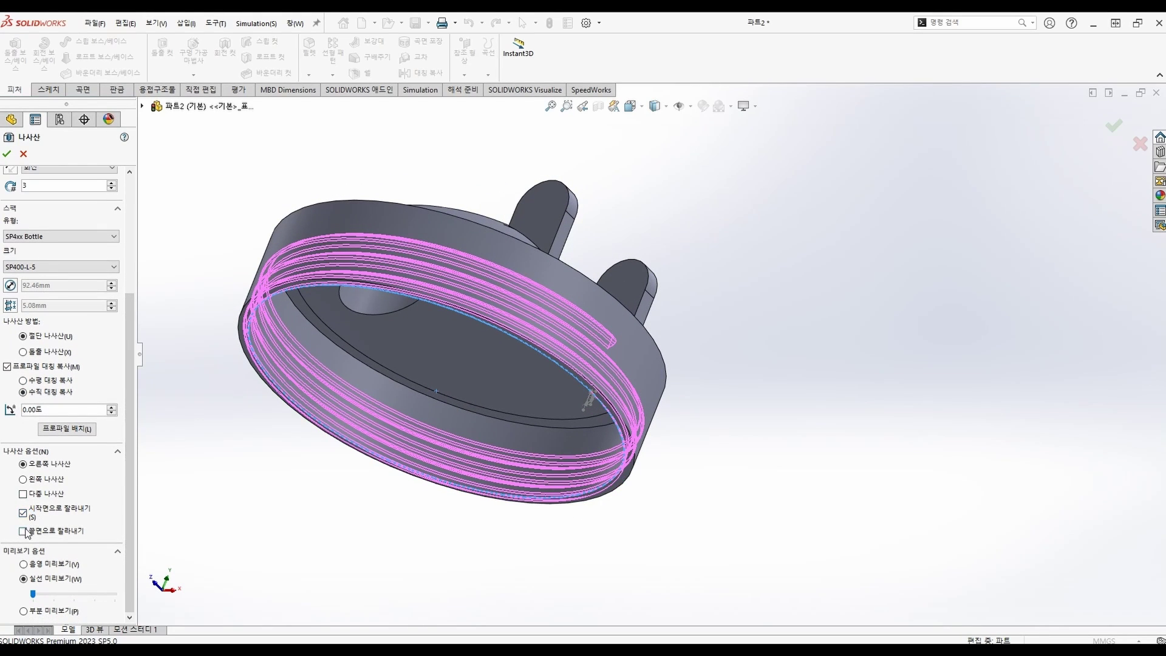
left_click(9, 153)
scroll(376, 303, "down", 8)
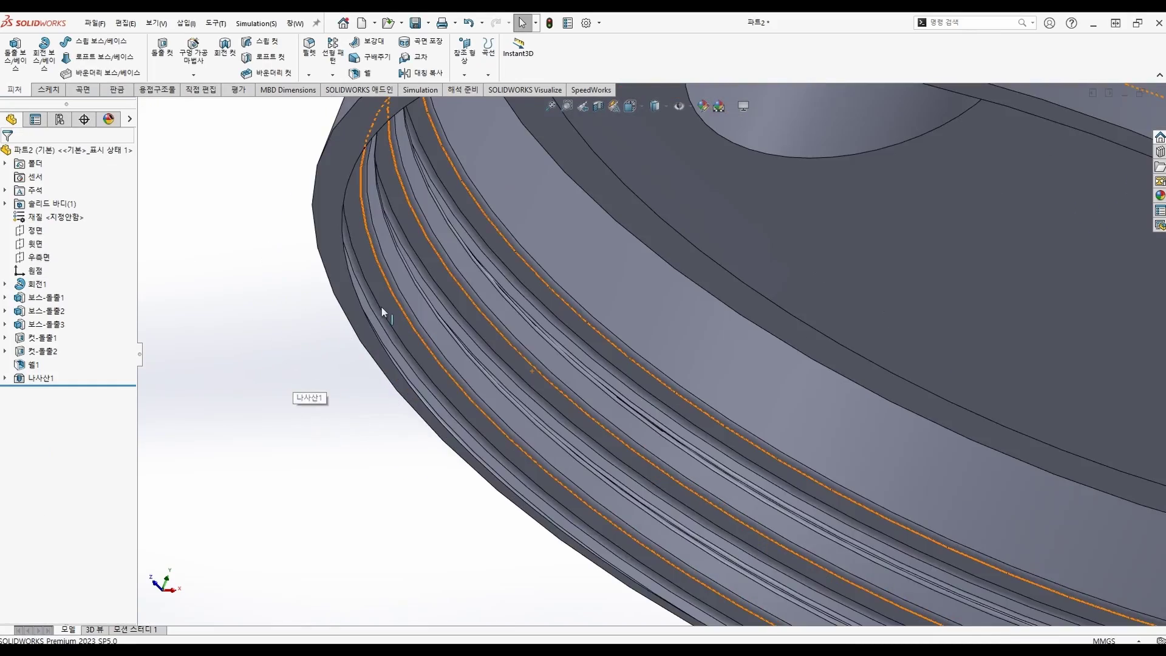
middle_click_drag(403, 269, 350, 255)
middle_click_drag(316, 243, 393, 297)
key("Escape")
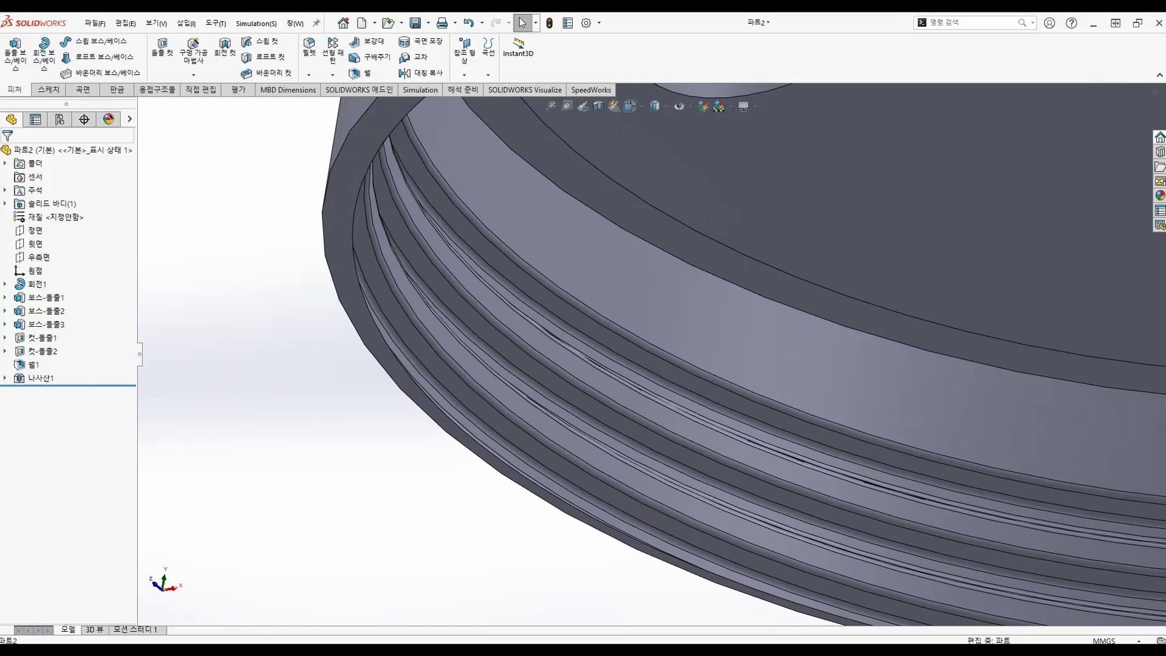
Edit the thread feature to offset its start location by 5.08 mm from the rim edge
left_click(40, 378)
left_click(55, 348)
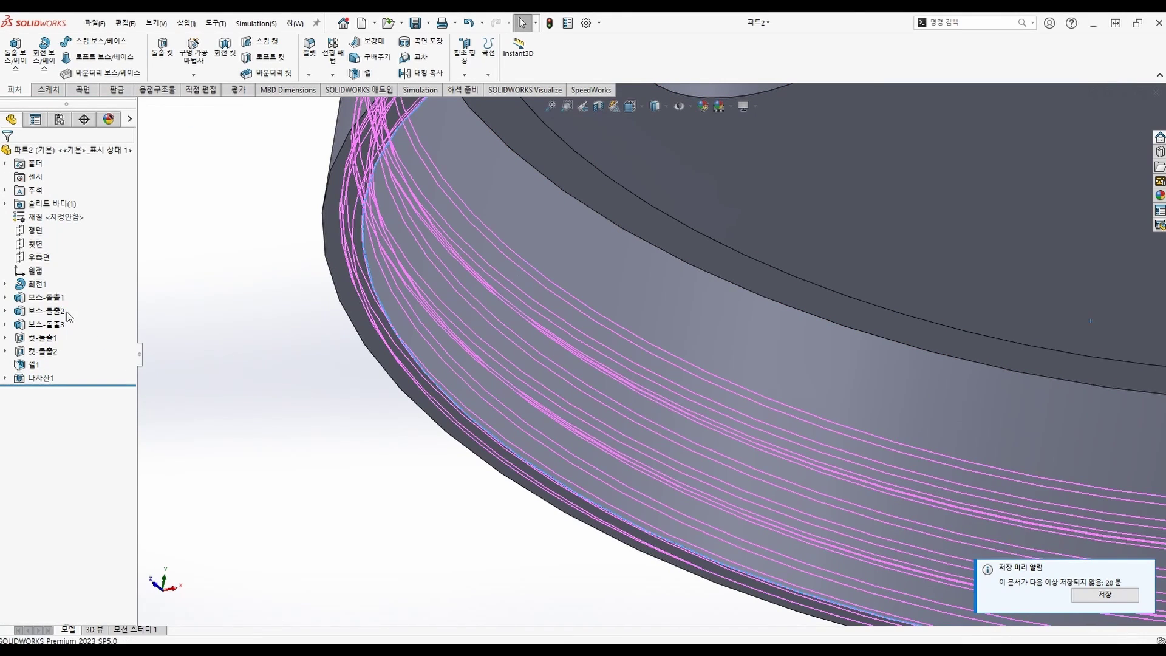
left_click(25, 277)
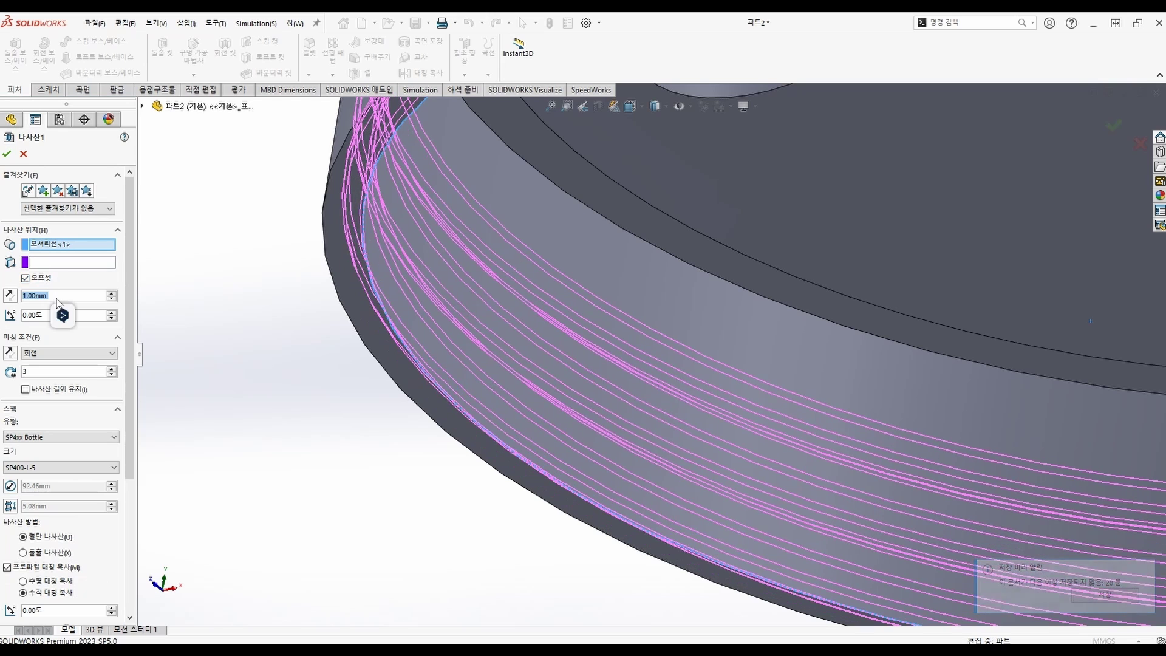
type("5.08")
key("Return")
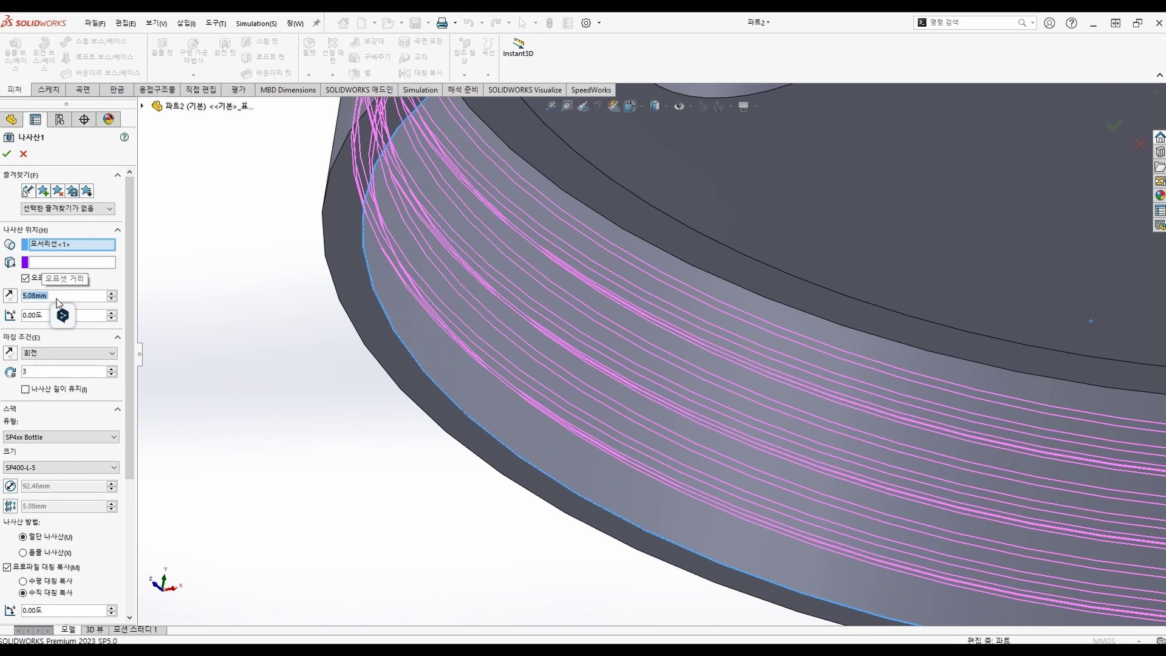
left_click(7, 153)
scroll(763, 418, "down", 8)
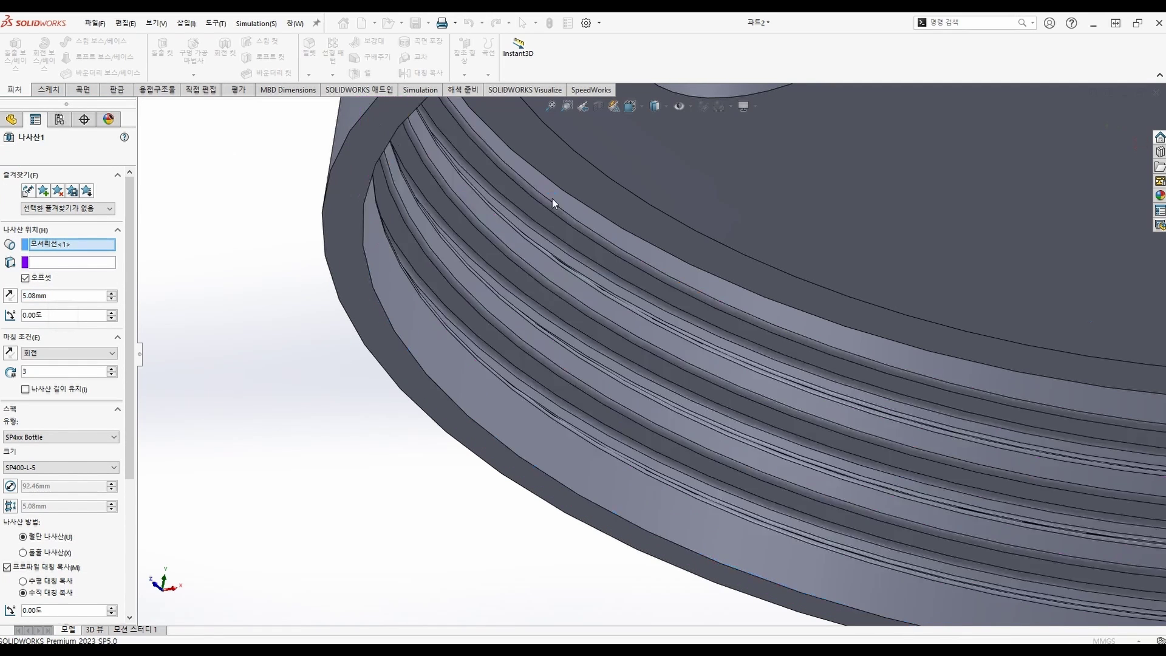
scroll(911, 340, "down", 10)
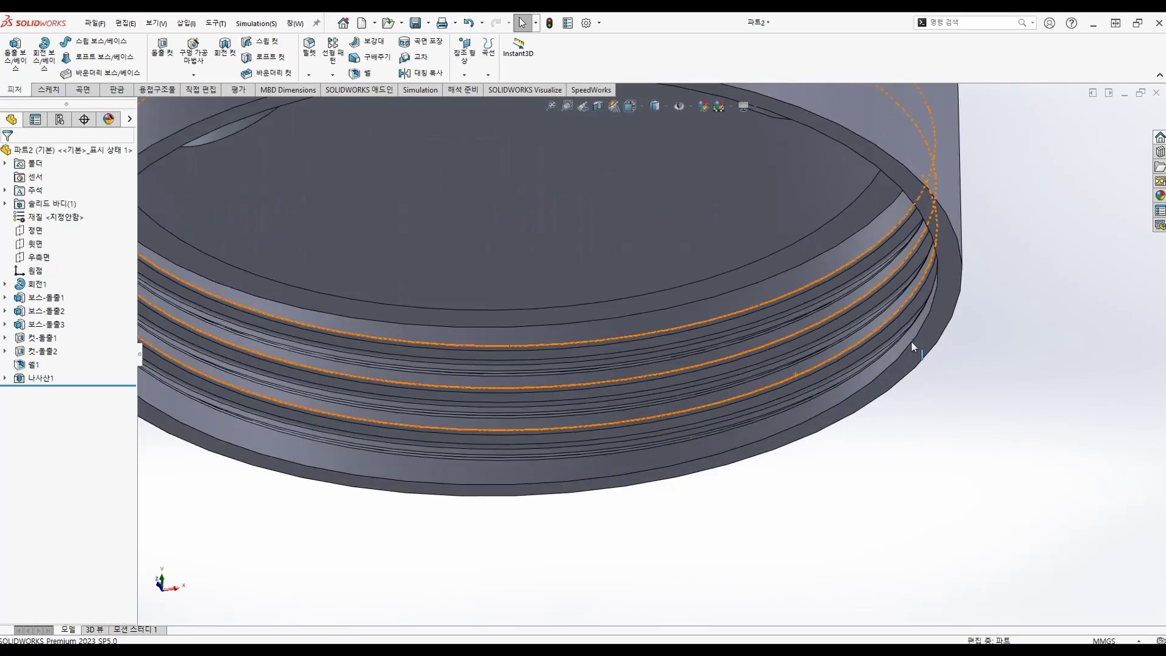
middle_click_drag(766, 382, 785, 413)
scroll(785, 413, "up", 15)
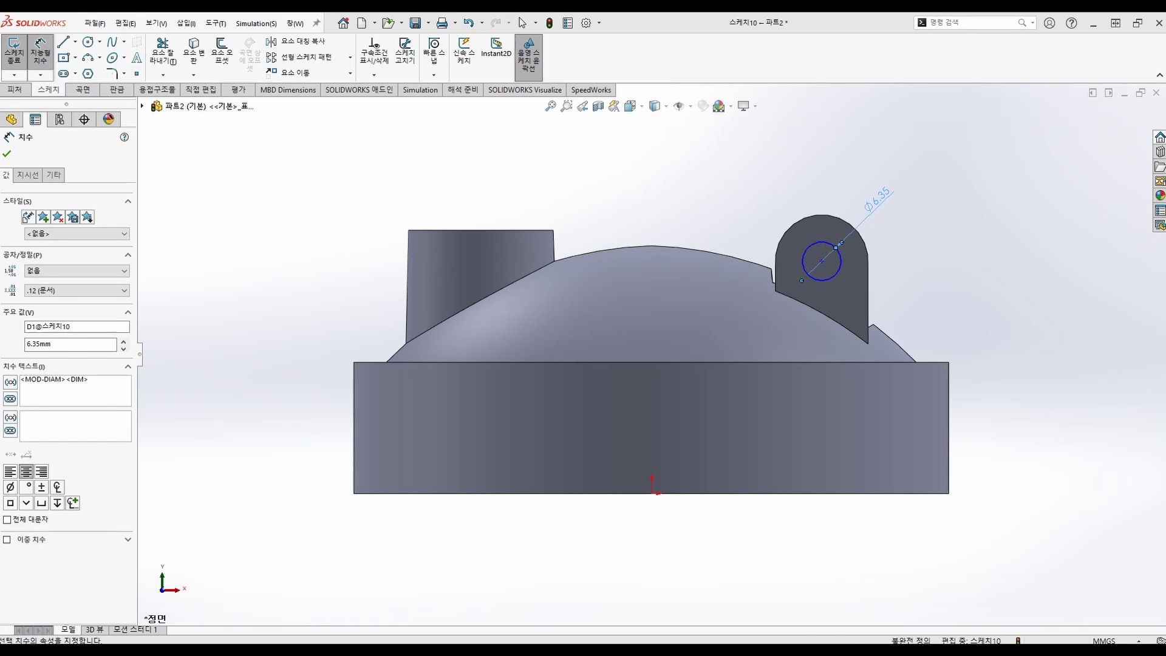
Close the sketch of the 6.35 mm circle and cut it through the lugs with a Mid Plane extruded cut of 33.02 mm
left_click(26, 55)
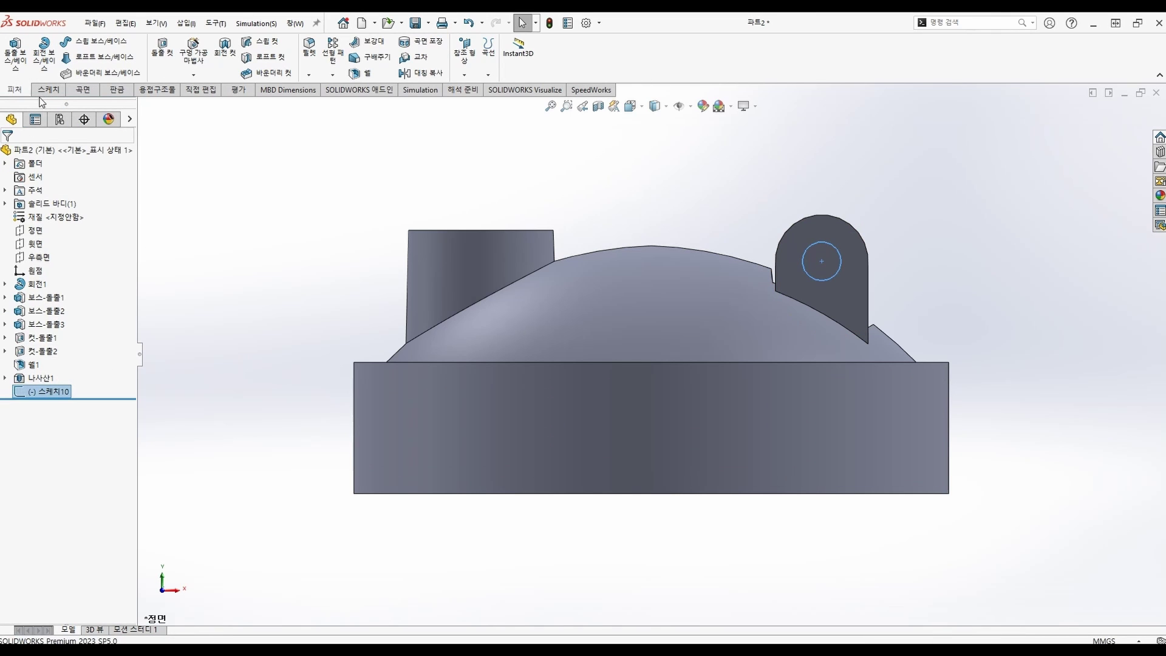
left_click(171, 59)
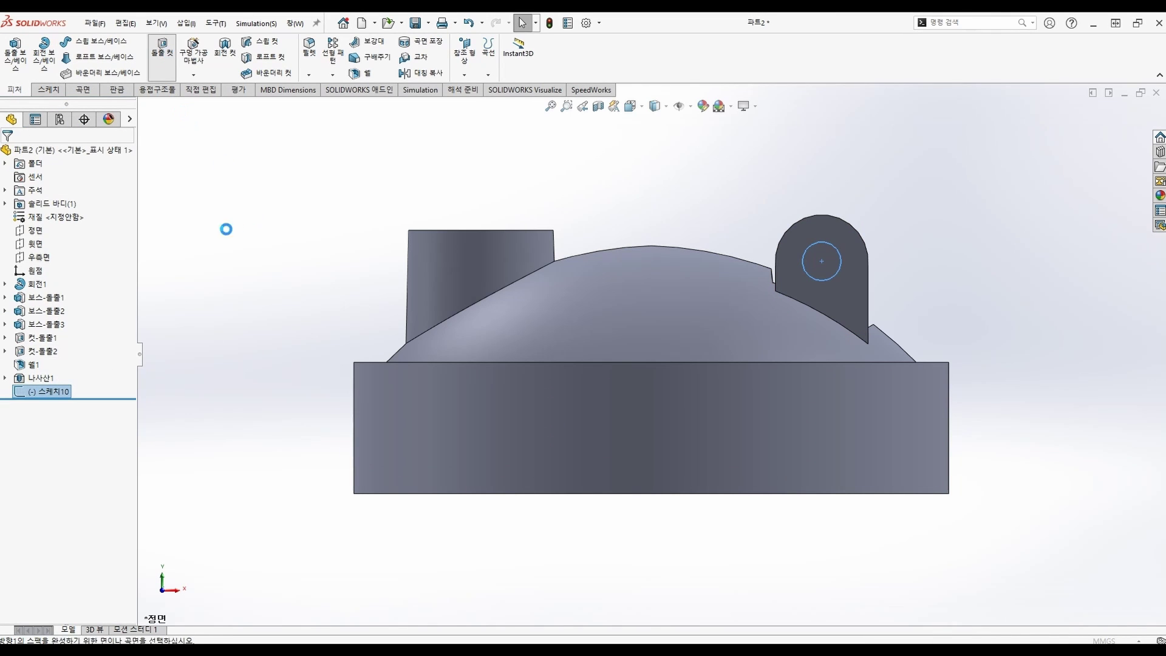
left_click(34, 227)
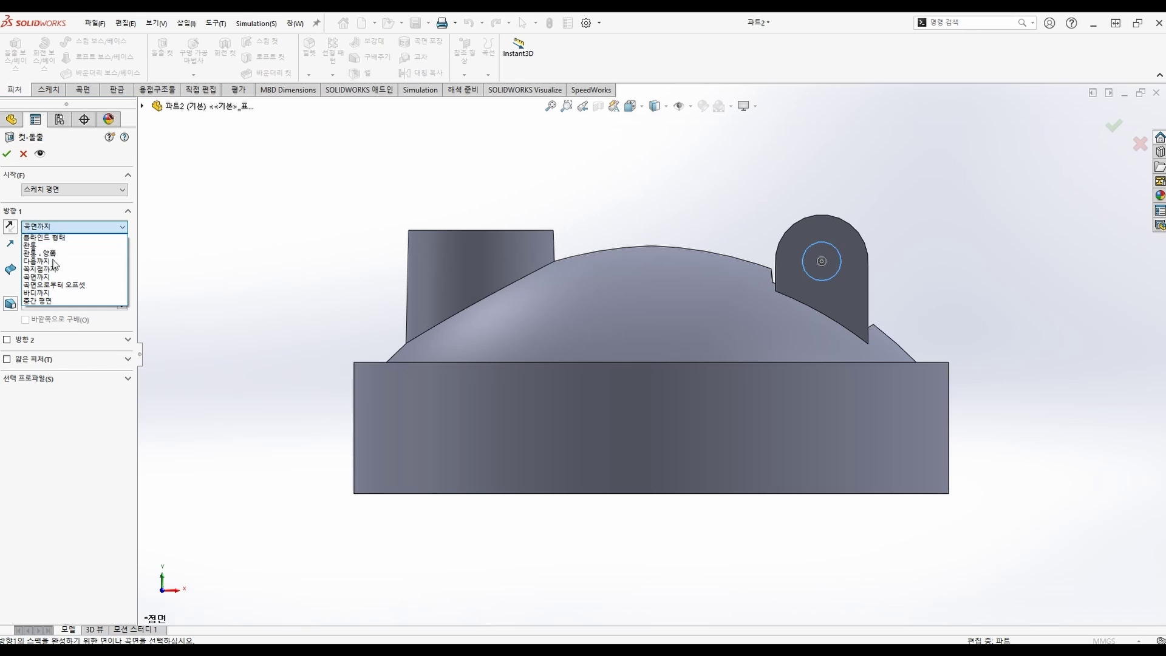
left_click(38, 301)
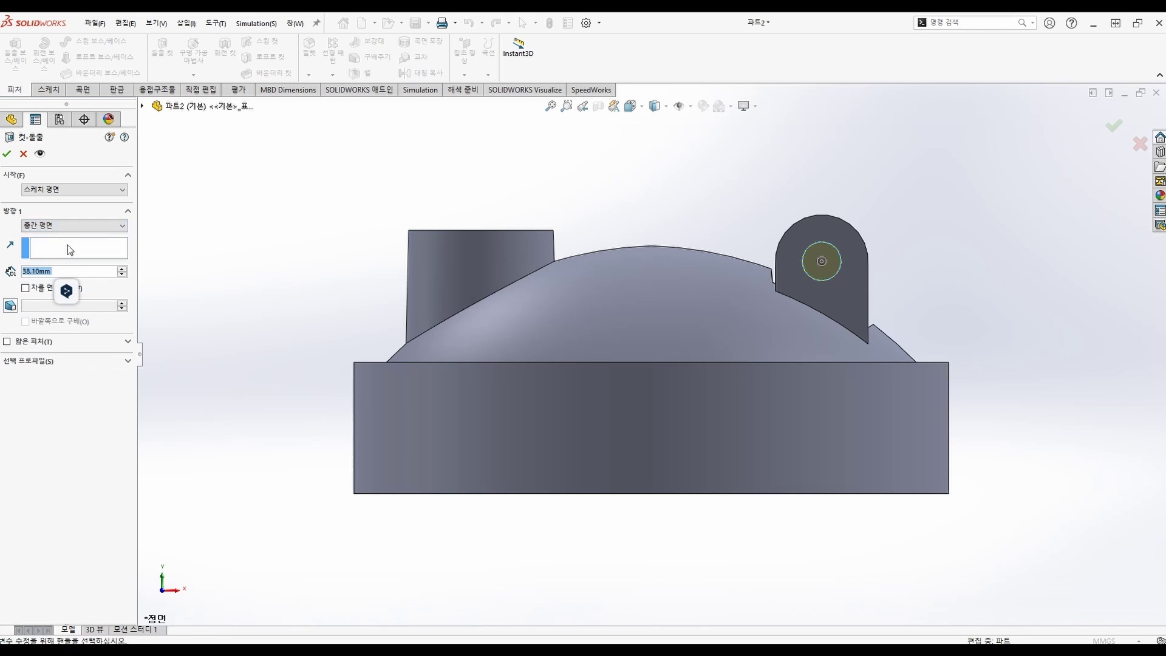
type("33.02")
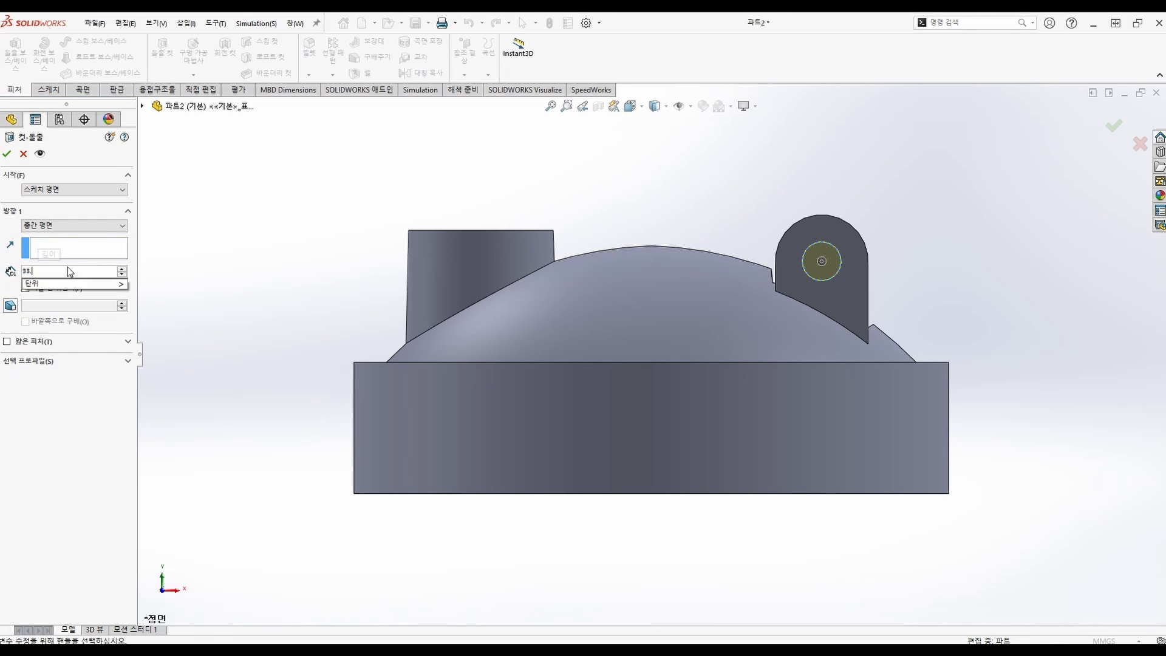
key("Return")
left_click(9, 156)
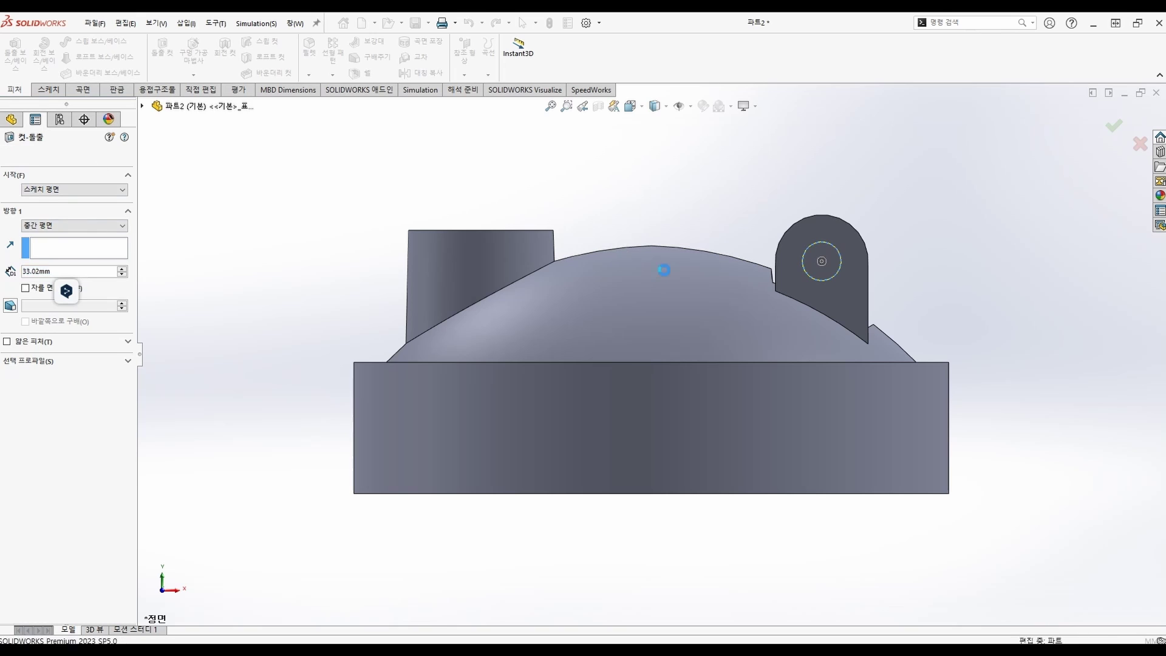
middle_click_drag(664, 268, 583, 377)
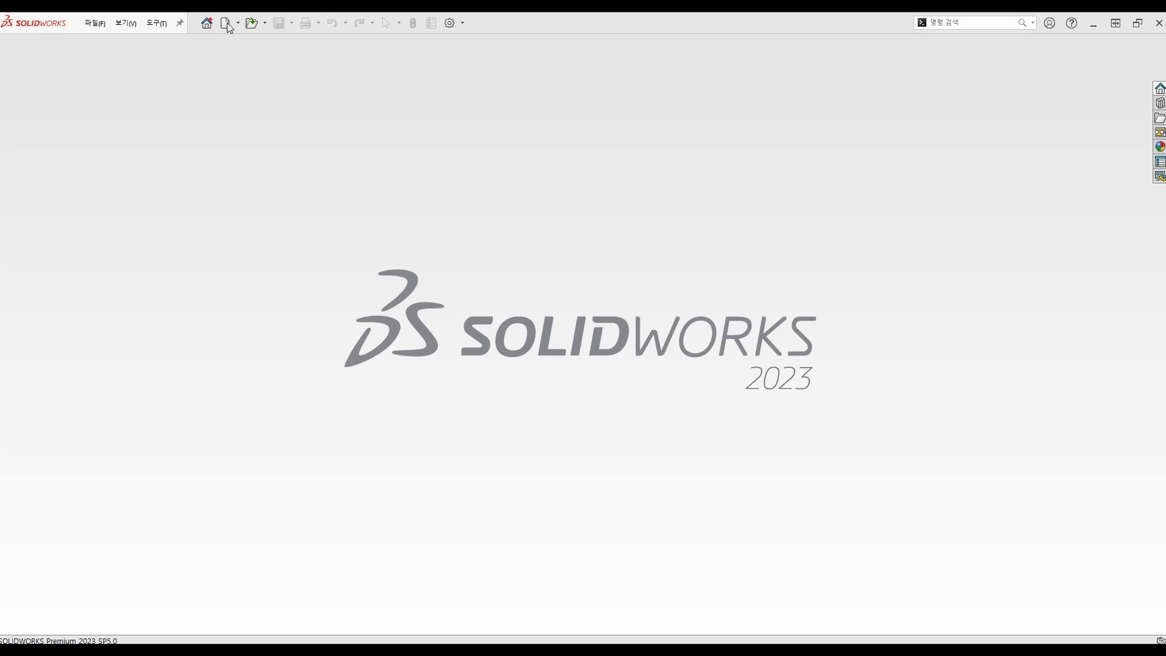
Create a new part document and open a sketch on its Front Plane
left_click(227, 25)
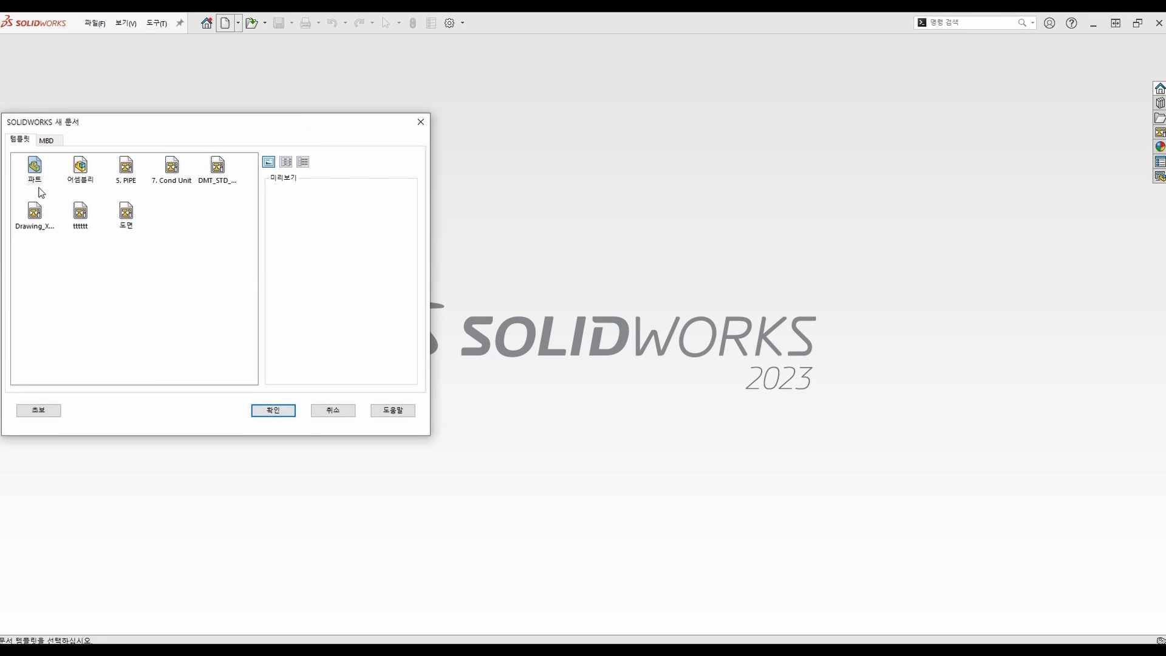
double_click(36, 174)
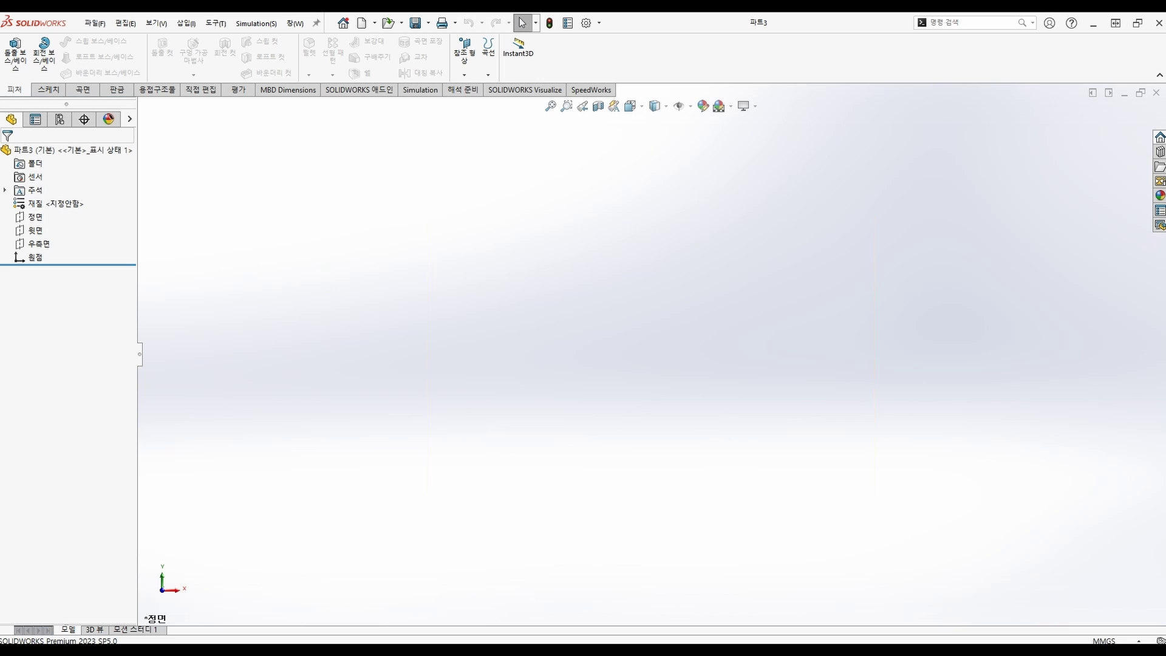
left_click(35, 217)
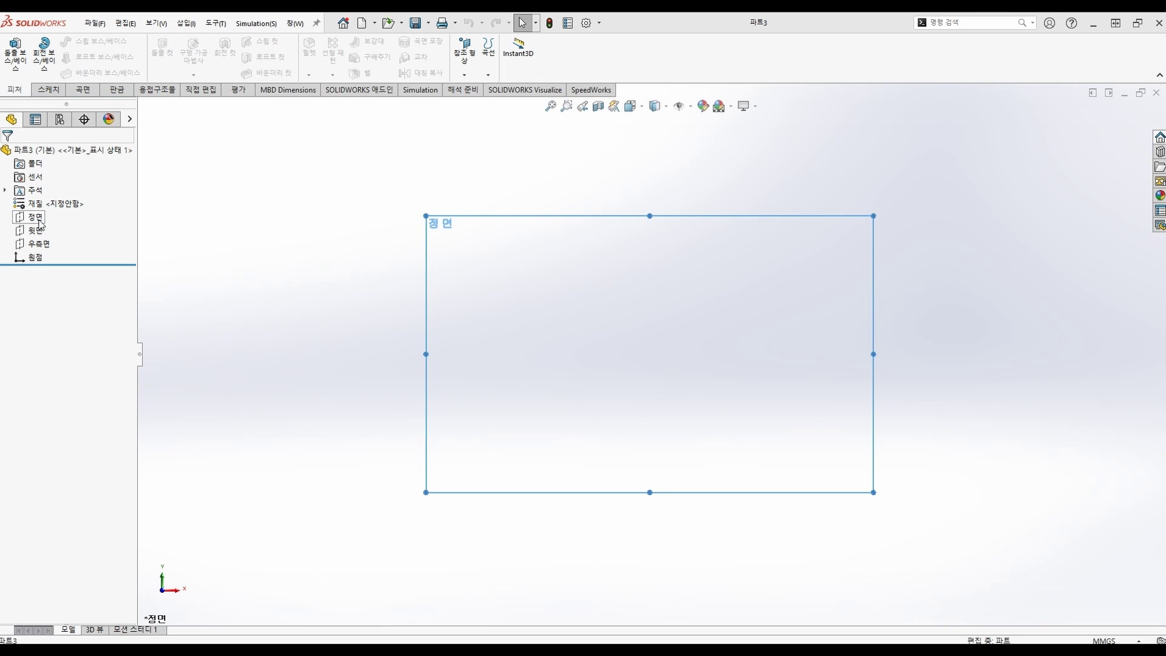
left_click(81, 200)
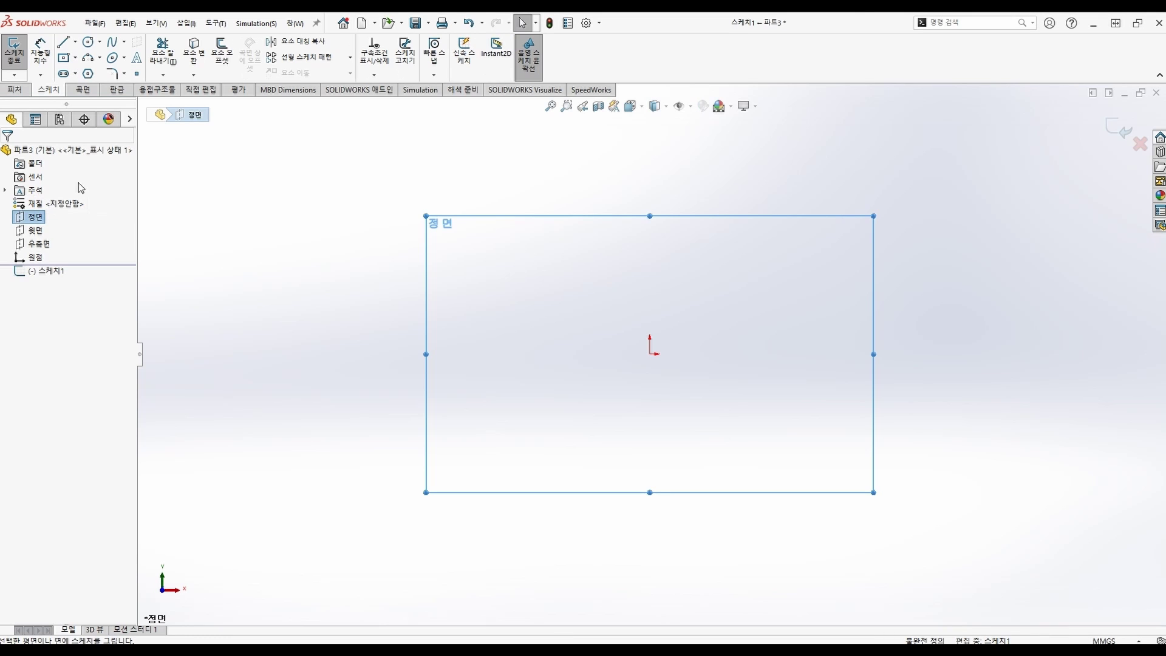
Sketch a circle centred on the origin and dimension its diameter to 16.51 mm
left_click(86, 44)
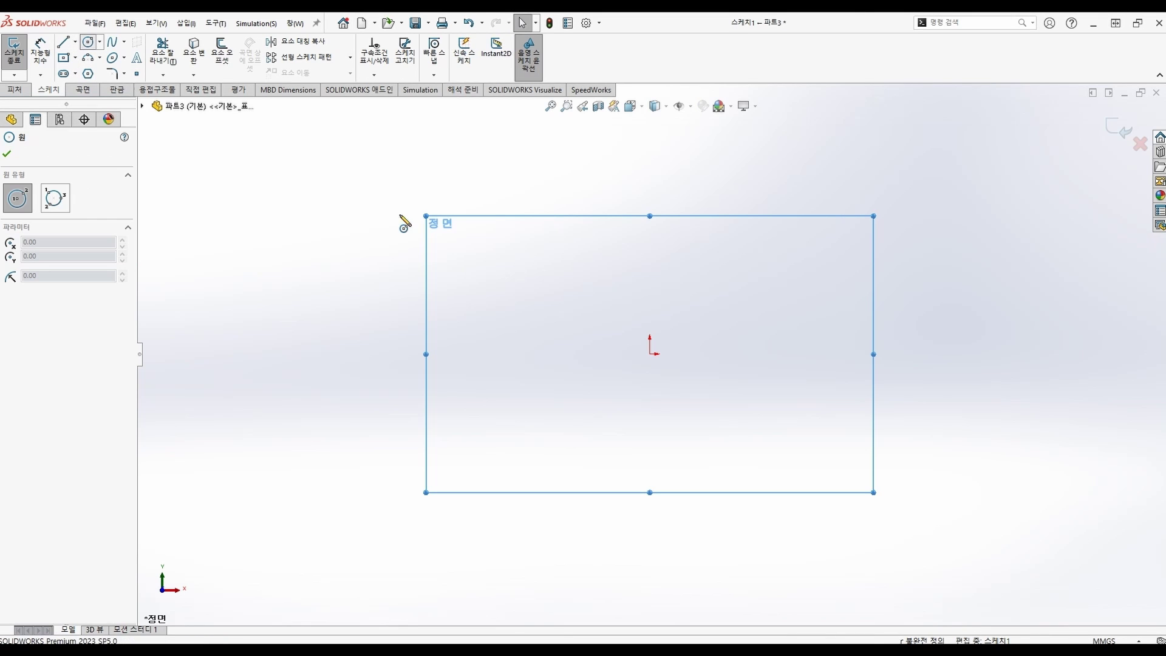
left_click(649, 354)
left_click(689, 388)
left_click(40, 52)
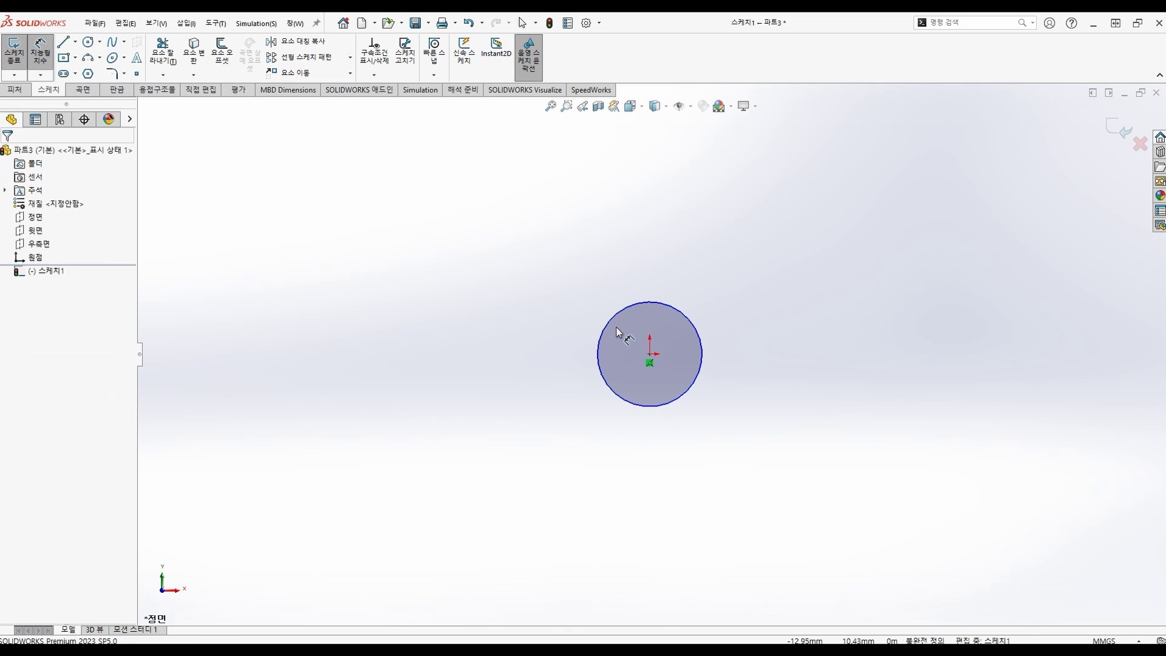
left_click(610, 320)
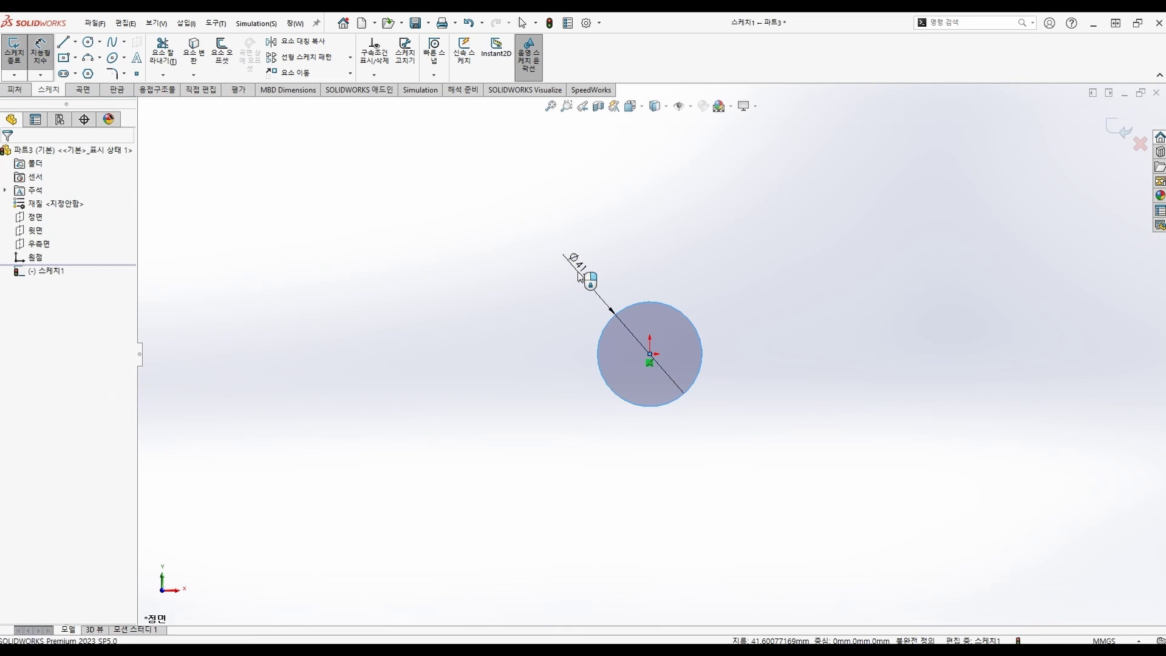
left_click(580, 270)
type("16.51")
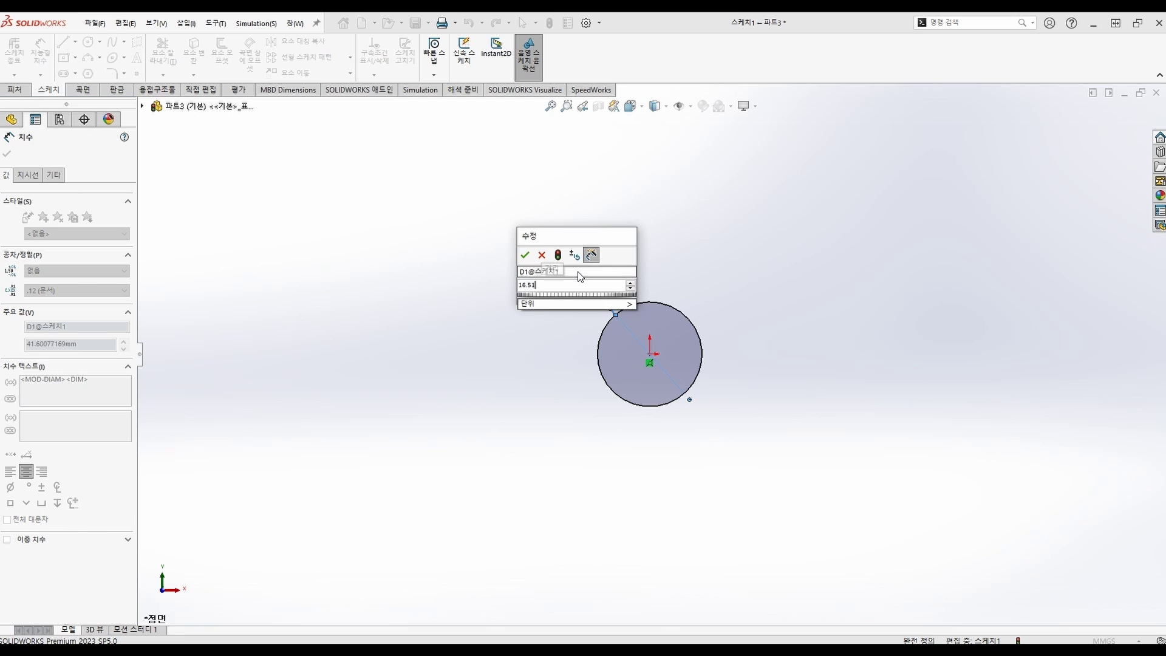
key("Return")
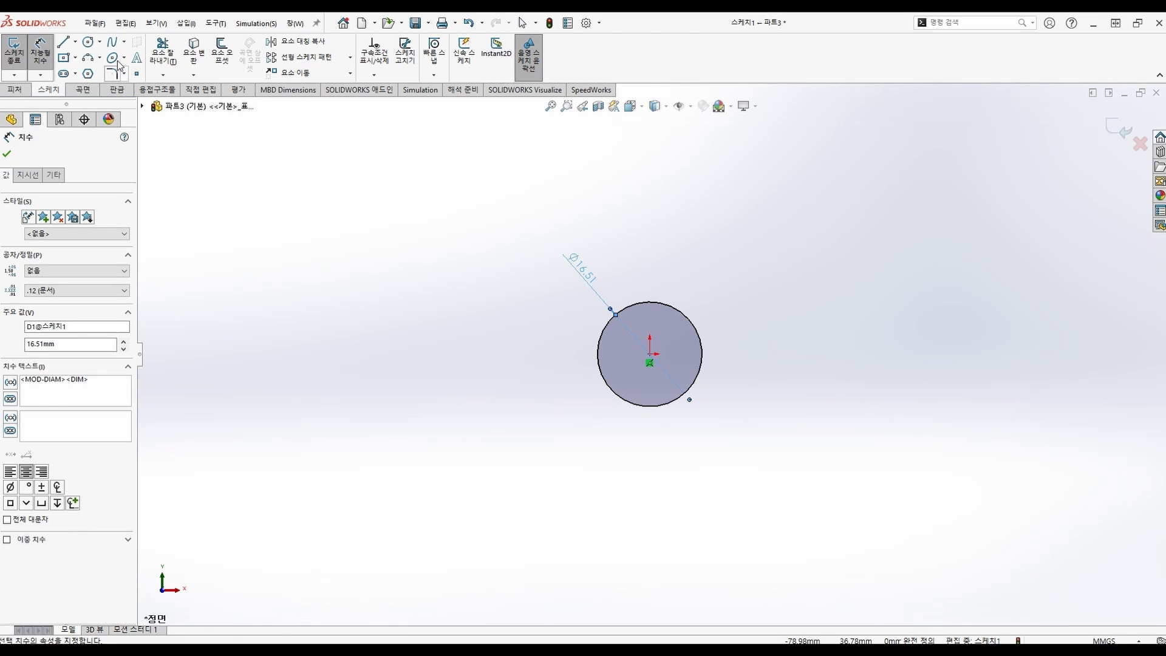
Extrude the 16.51 mm circle as a Mid Plane boss with a depth of 1.18 in (29.972 mm)
left_click(12, 49)
left_click(14, 63)
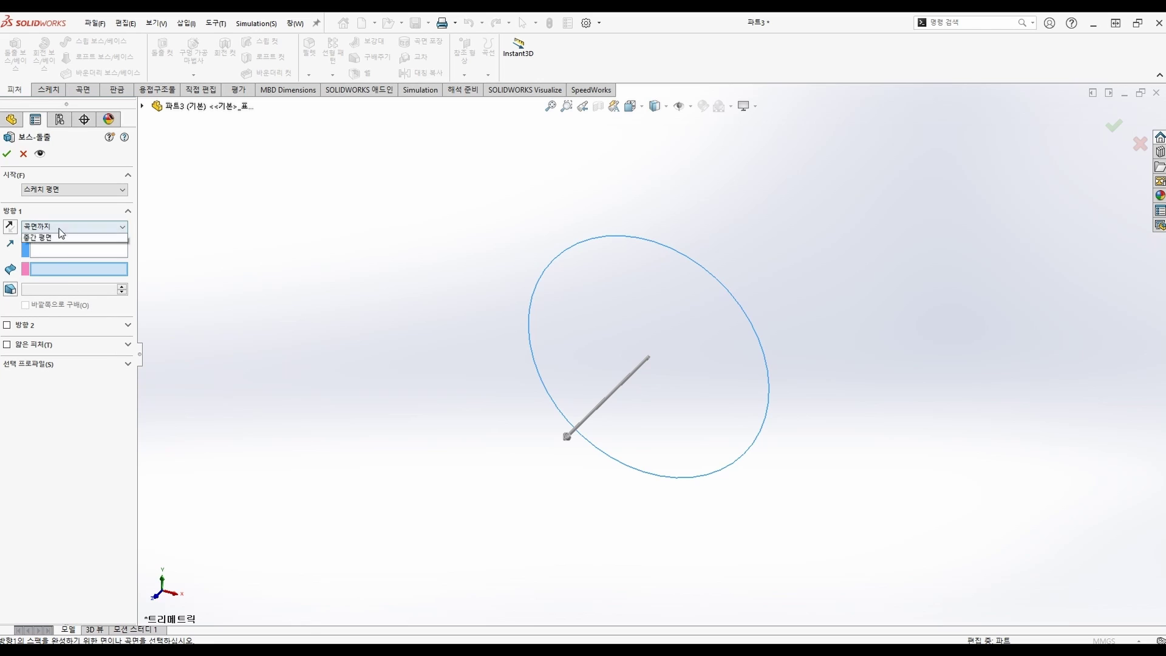
left_click(58, 278)
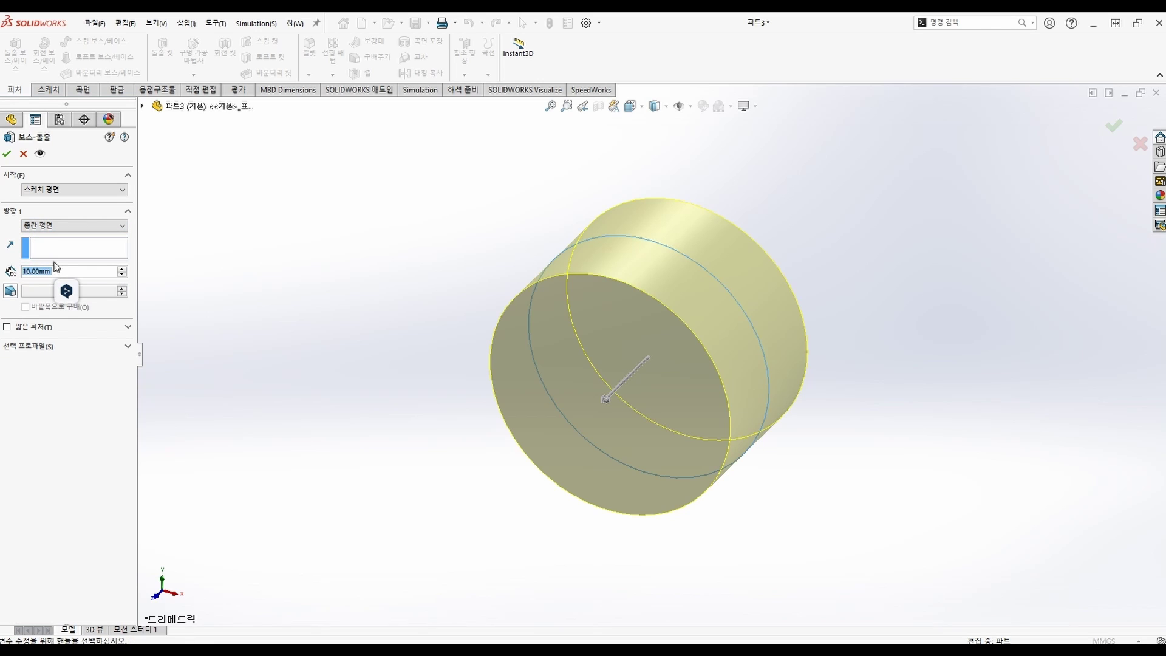
type("16.51")
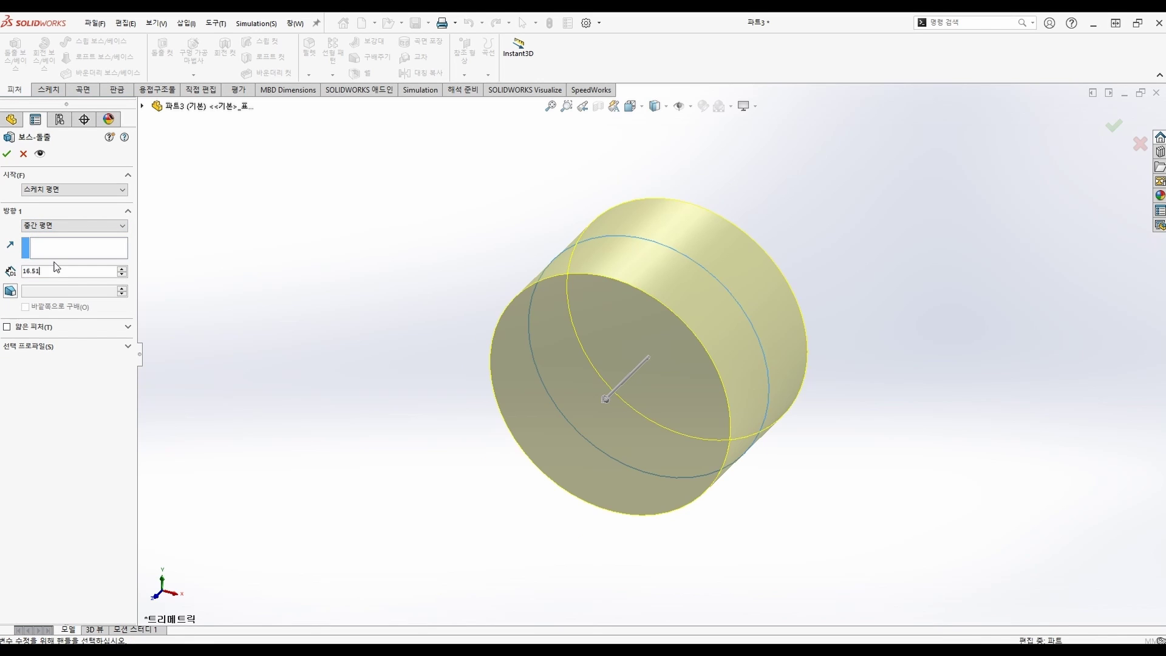
key("Return")
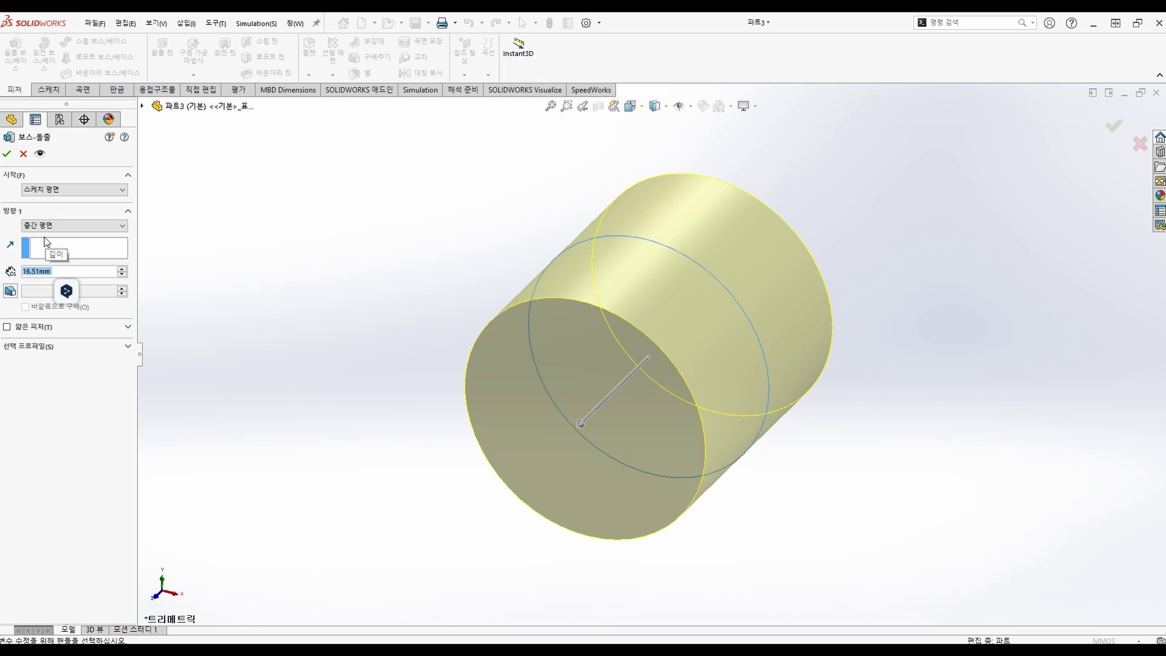
type("1.18in")
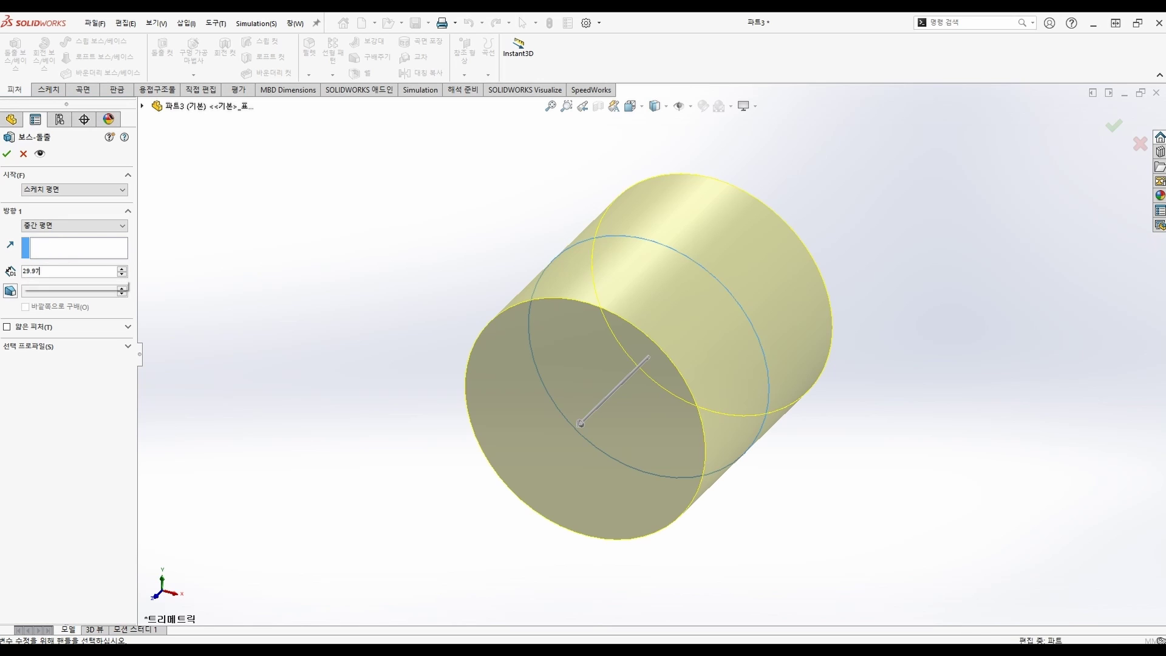
key("Return")
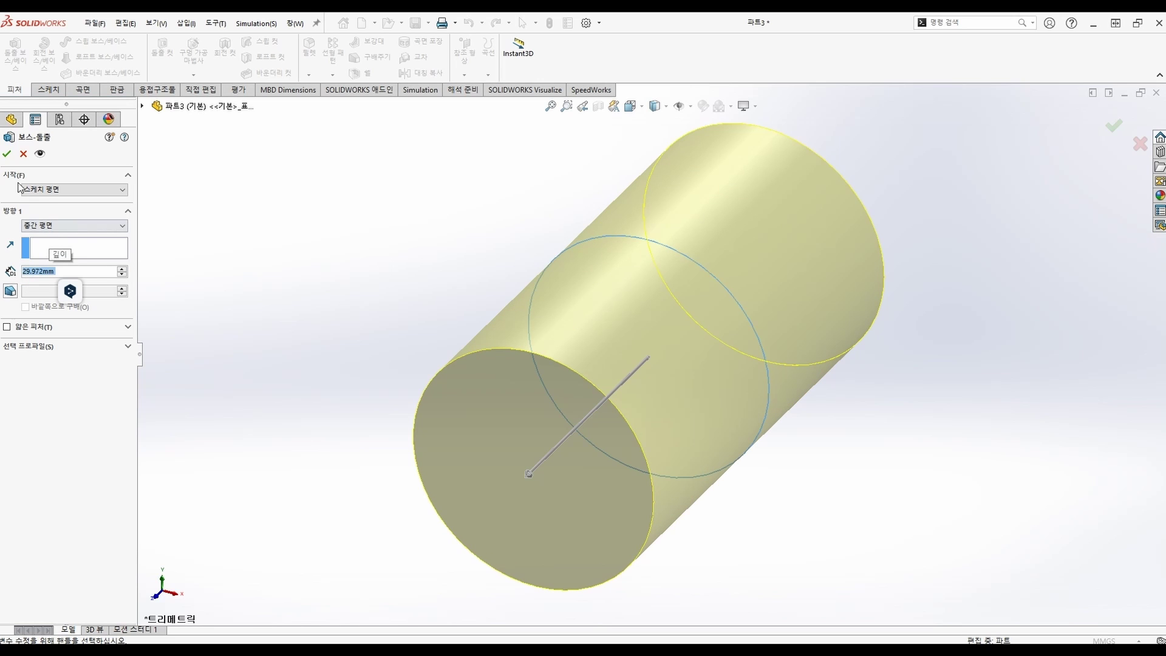
left_click(6, 153)
Sketch a circle centred on the origin on the Front Plane and dimension its diameter to 6.35 mm
left_click(34, 231)
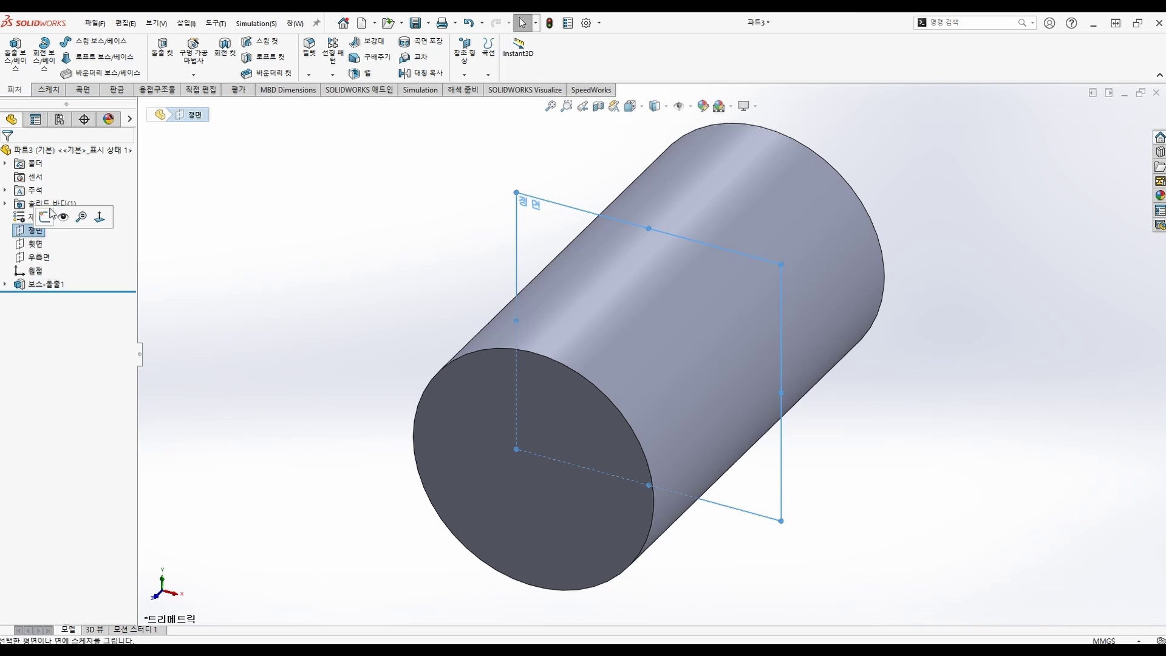
left_click(53, 217)
left_click(87, 44)
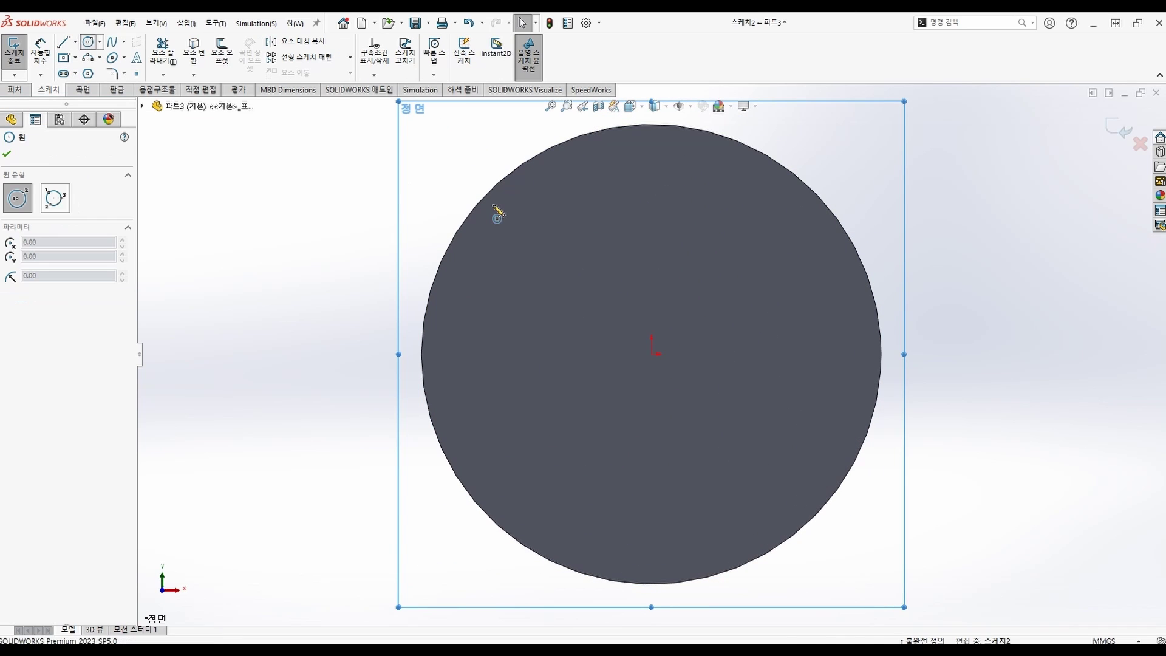
left_click(651, 354)
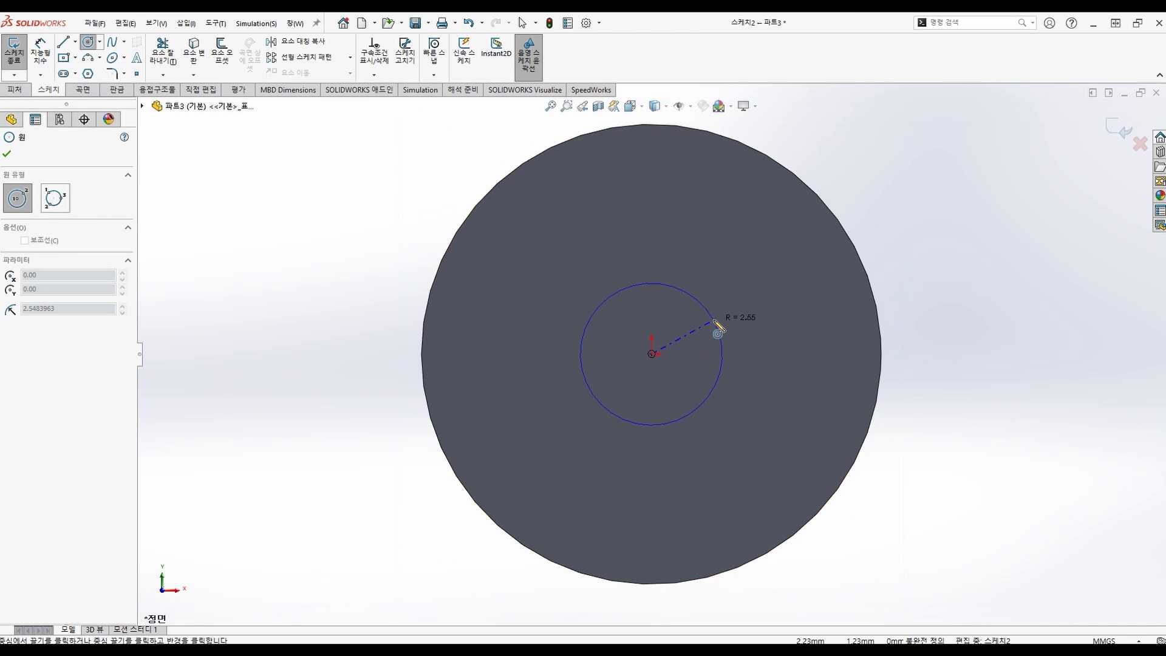
left_click(714, 320)
left_click(40, 52)
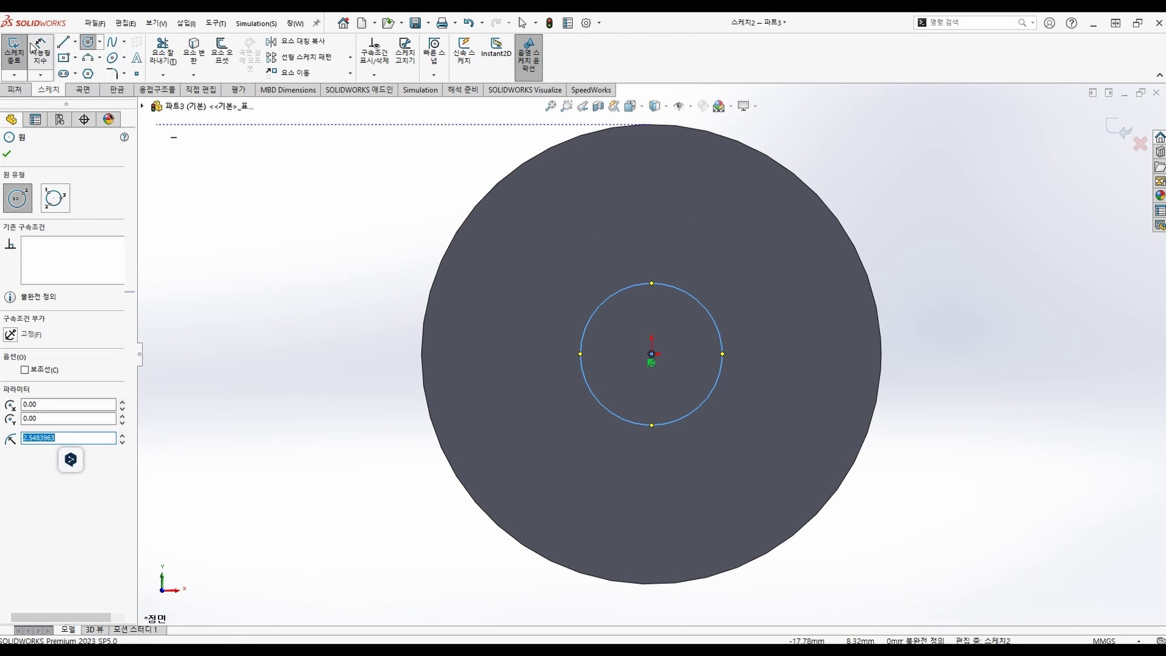
left_click(690, 296)
left_click(717, 263)
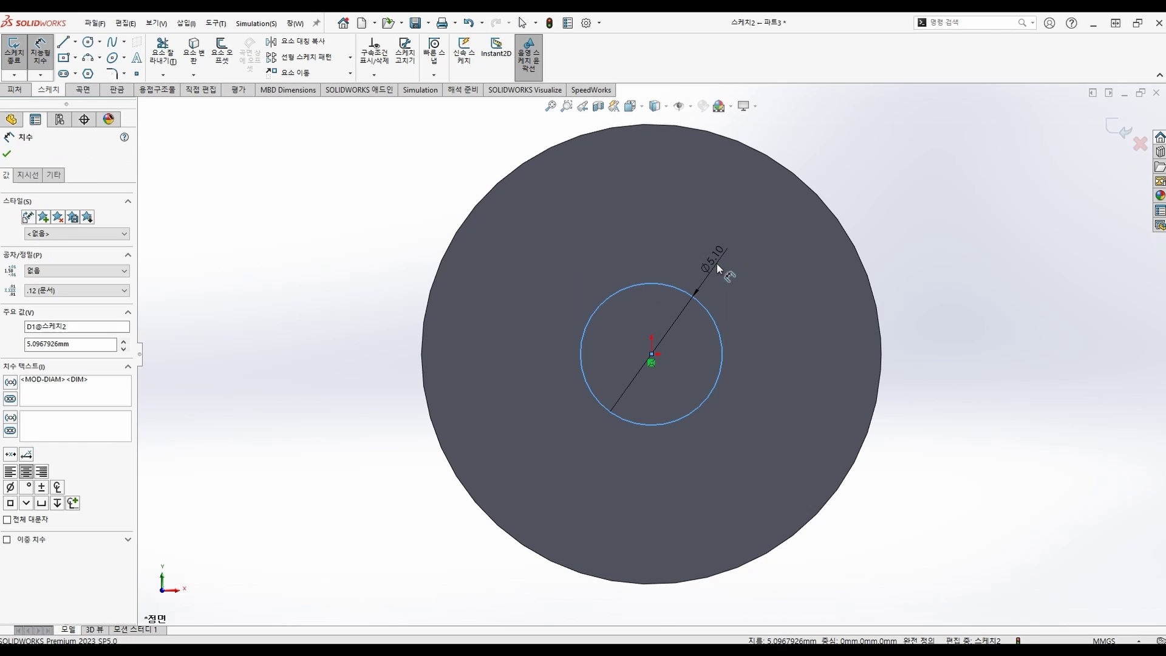
type("6.35")
key("Return")
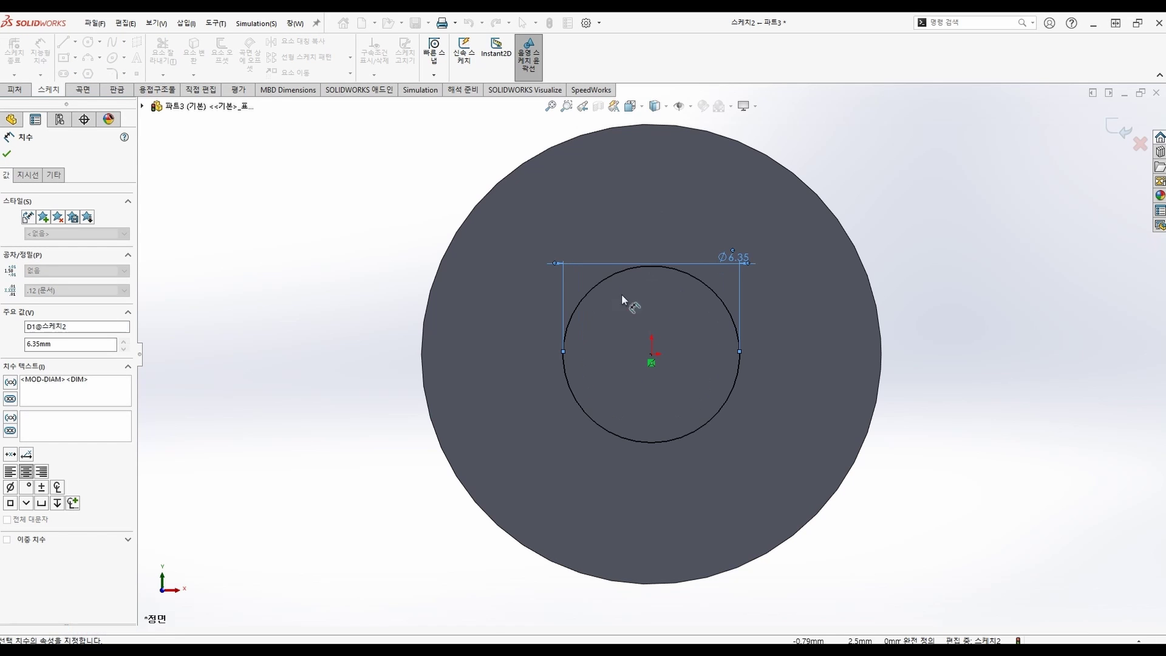
Extrude the 6.35 mm circle as a Mid Plane boss 33.02 mm deep, merged with the cylinder
left_click(14, 51)
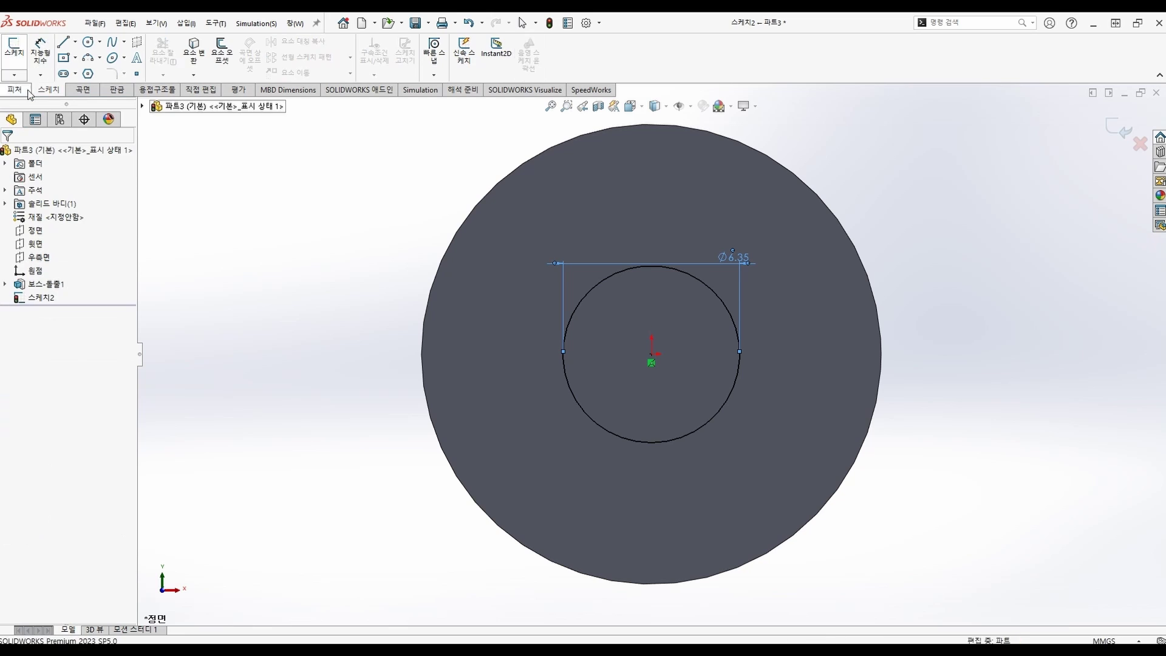
left_click(18, 56)
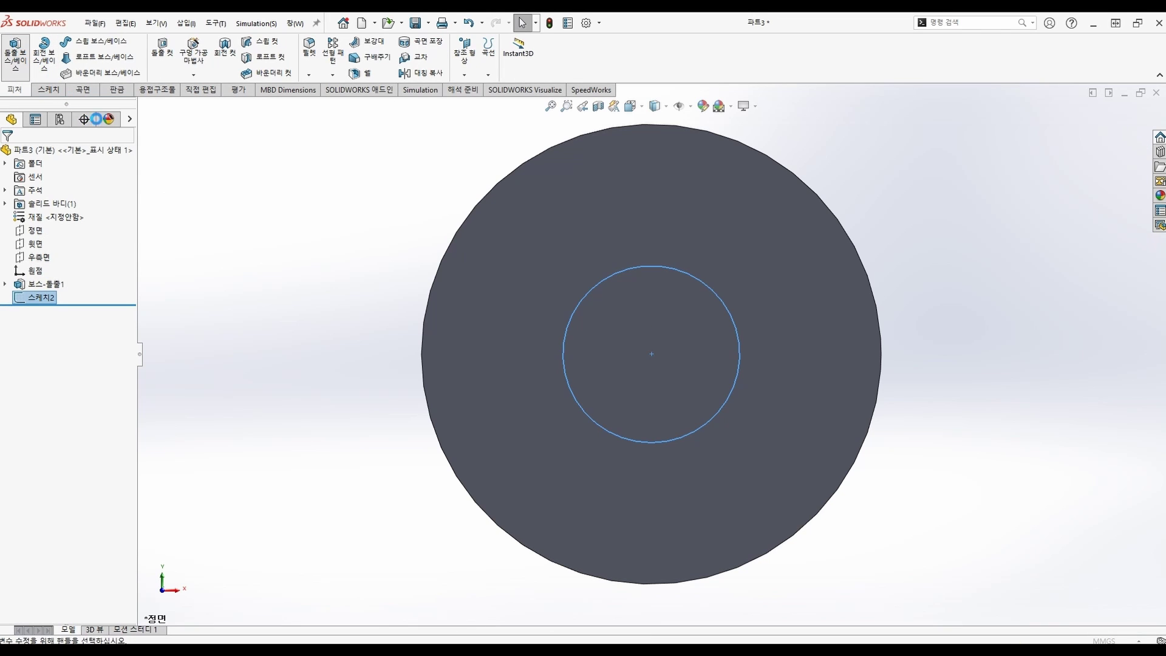
type("33.02")
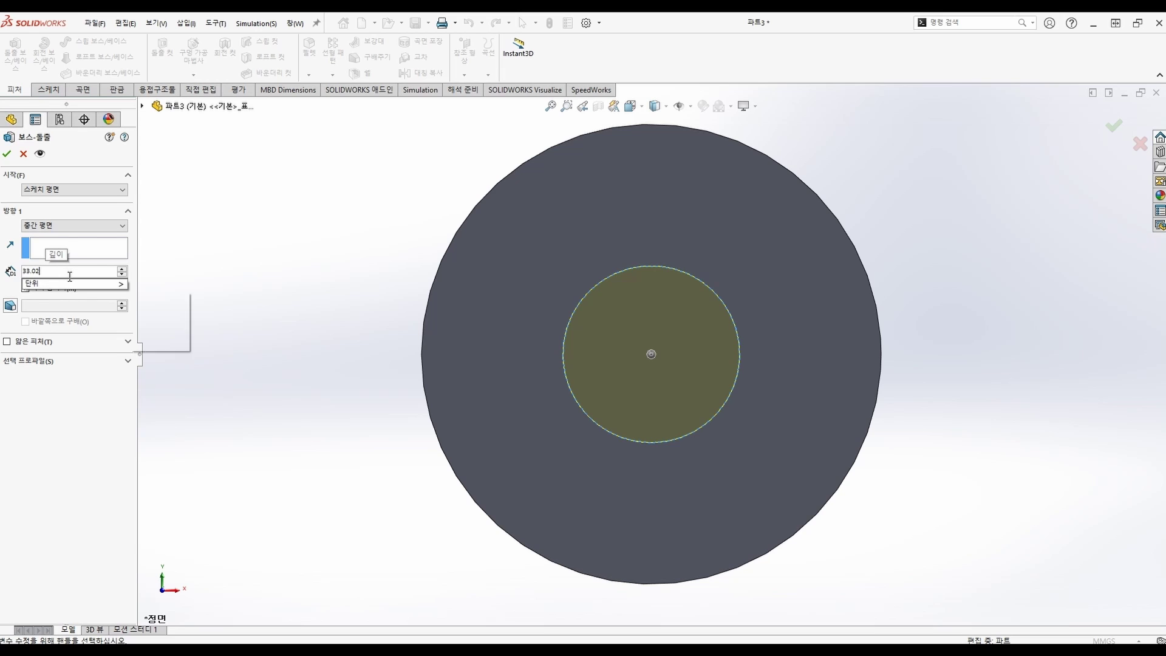
left_click(46, 433)
scroll(616, 390, "up", 4)
middle_click_drag(617, 390, 508, 480)
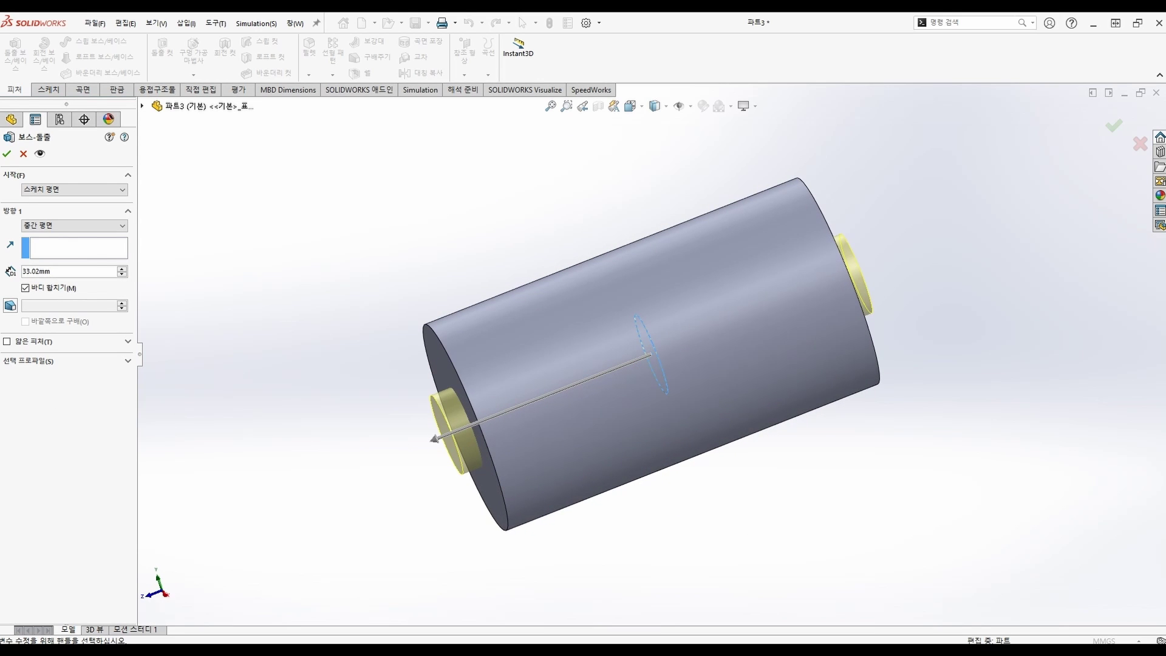
left_click(8, 154)
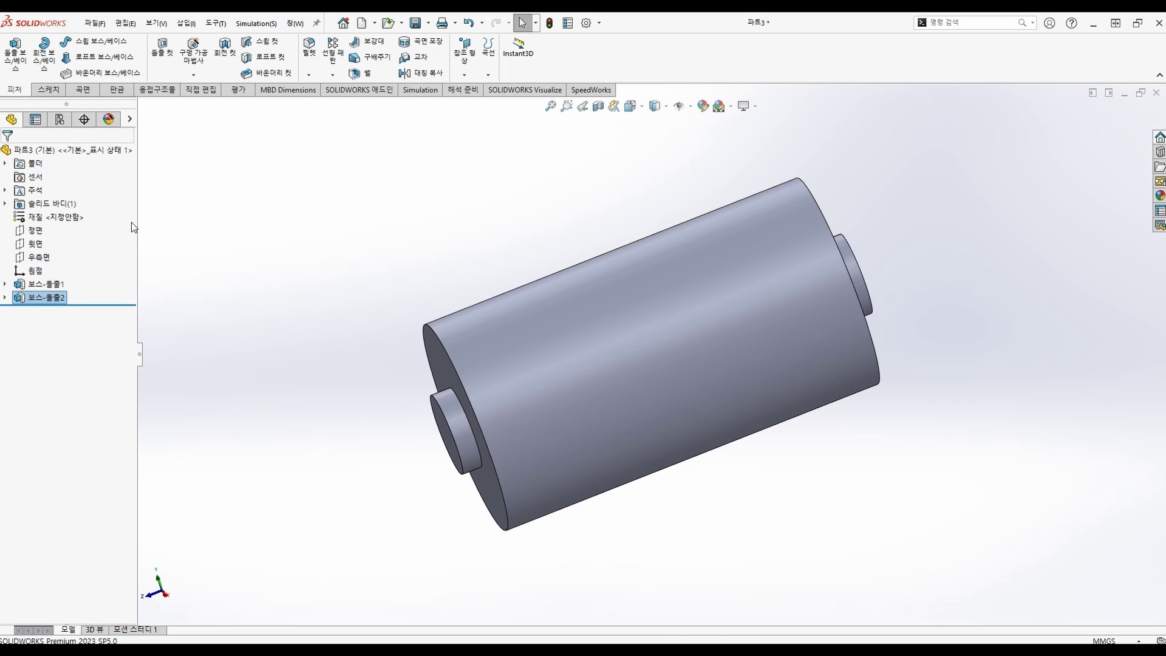
Open a new sketch on the Front Plane and draw a short slanted line inside the inner circle, near the origin
left_click(31, 230)
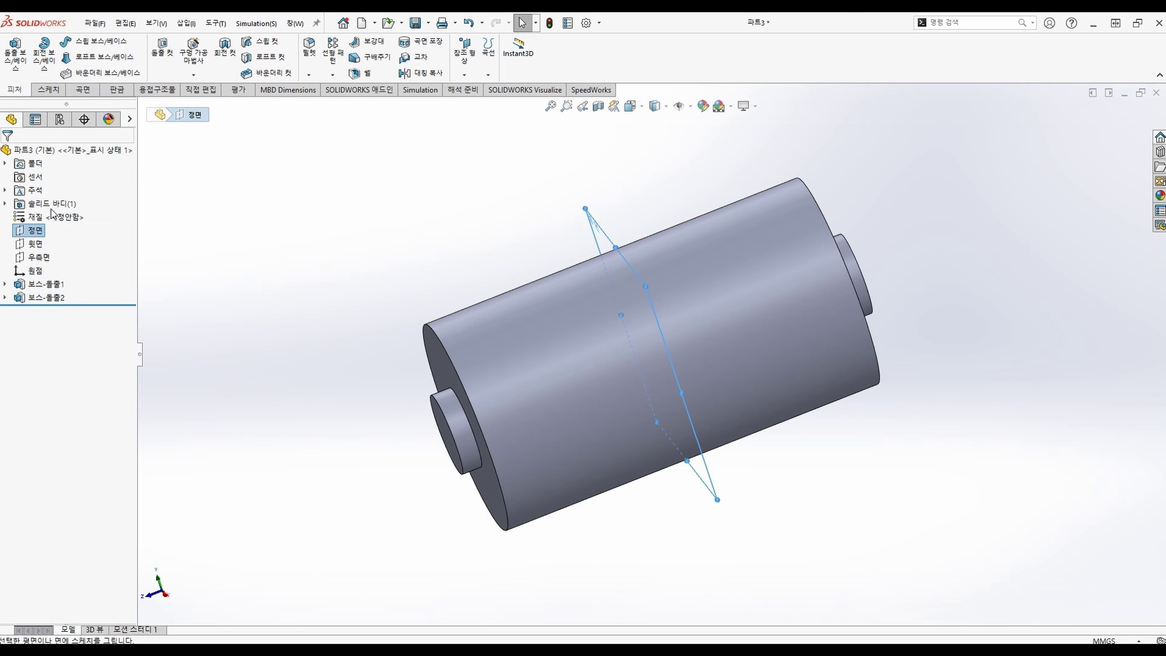
left_click(51, 211)
scroll(669, 305, "up", 3)
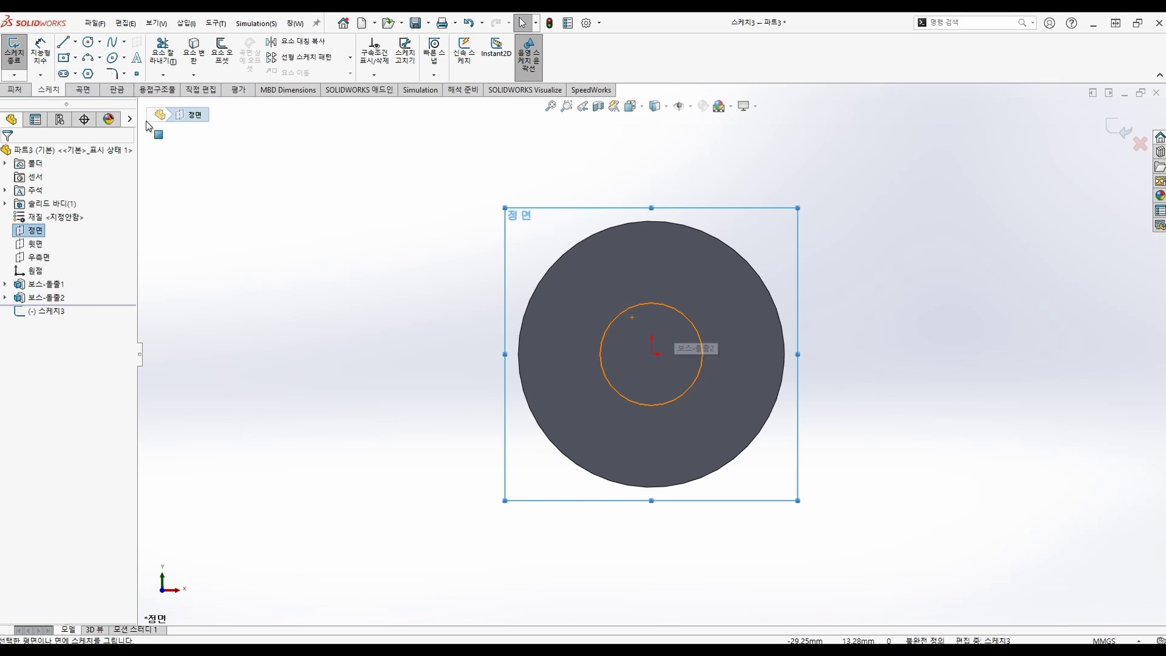
left_click(63, 41)
left_click(626, 341)
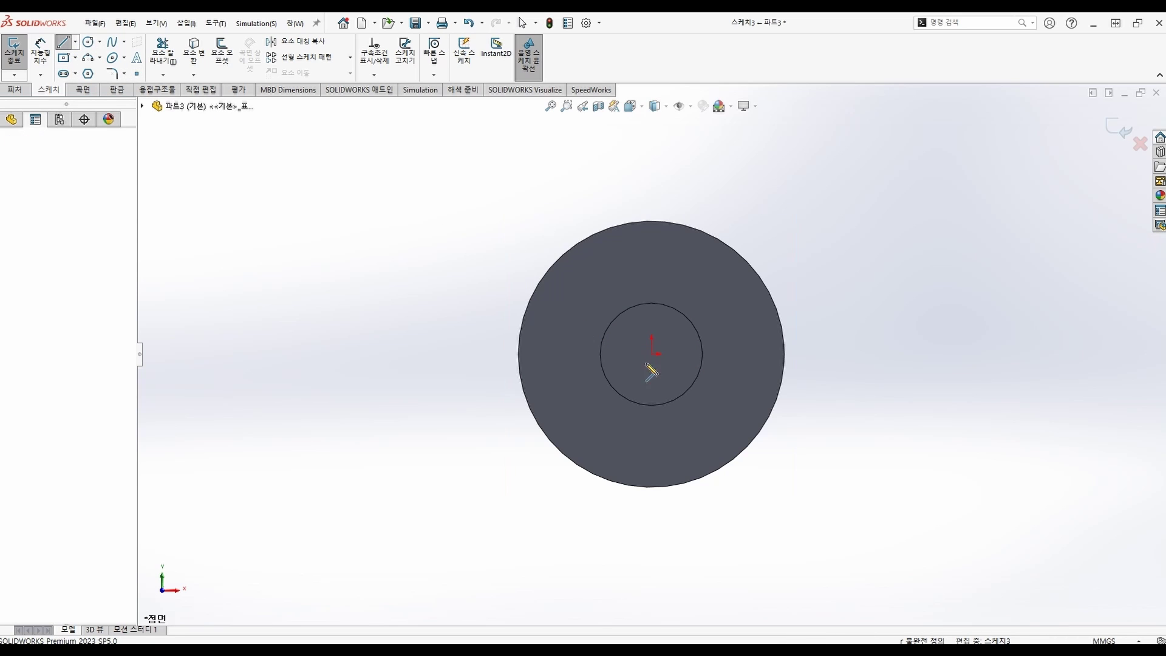
left_click(649, 386)
key("Escape")
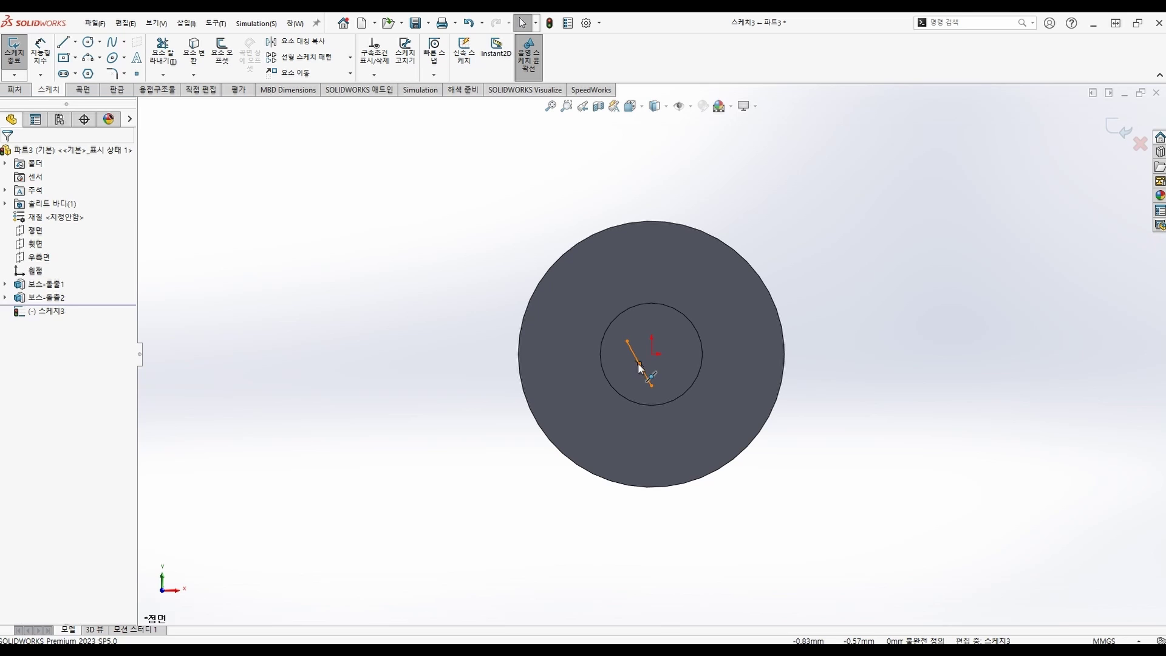
Make the midpoint of the short slanted line coincident with the origin
left_click(640, 364)
left_click(651, 354, "ctrl")
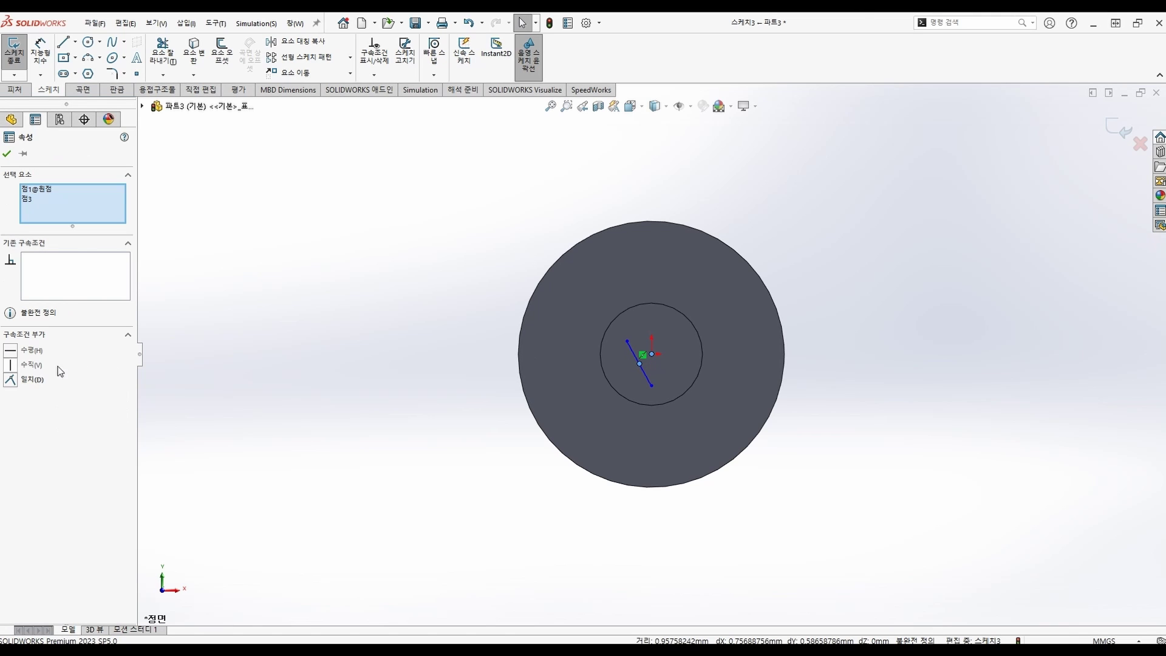
left_click(11, 380)
key("Escape")
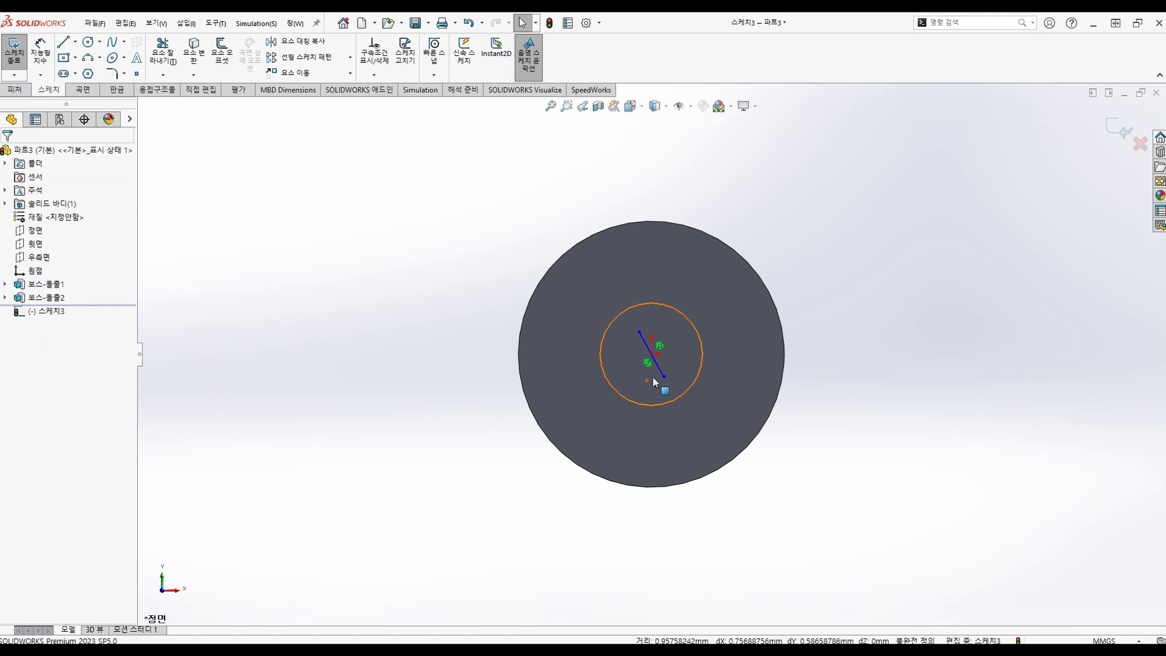
Draw the arm's upper edge as a rising slanted line from the short line's upper endpoint plus a horizontal line, removing the extra end segment
left_click(63, 41)
left_click(641, 333)
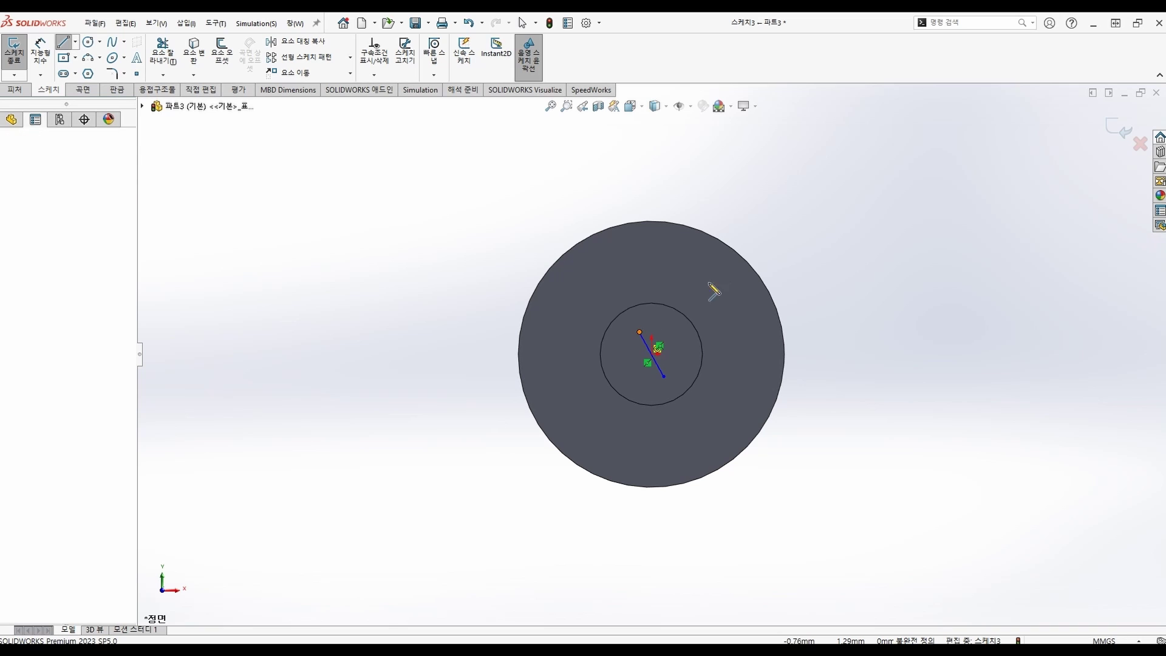
key("z")
left_click(771, 254)
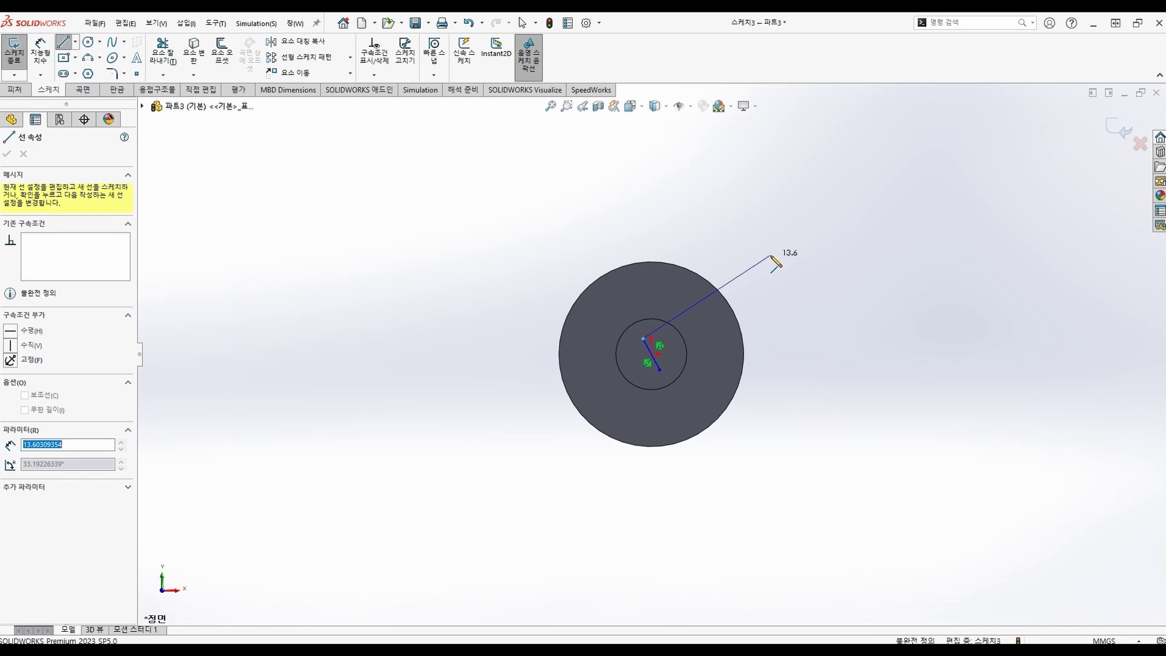
key("z")
left_click(970, 297)
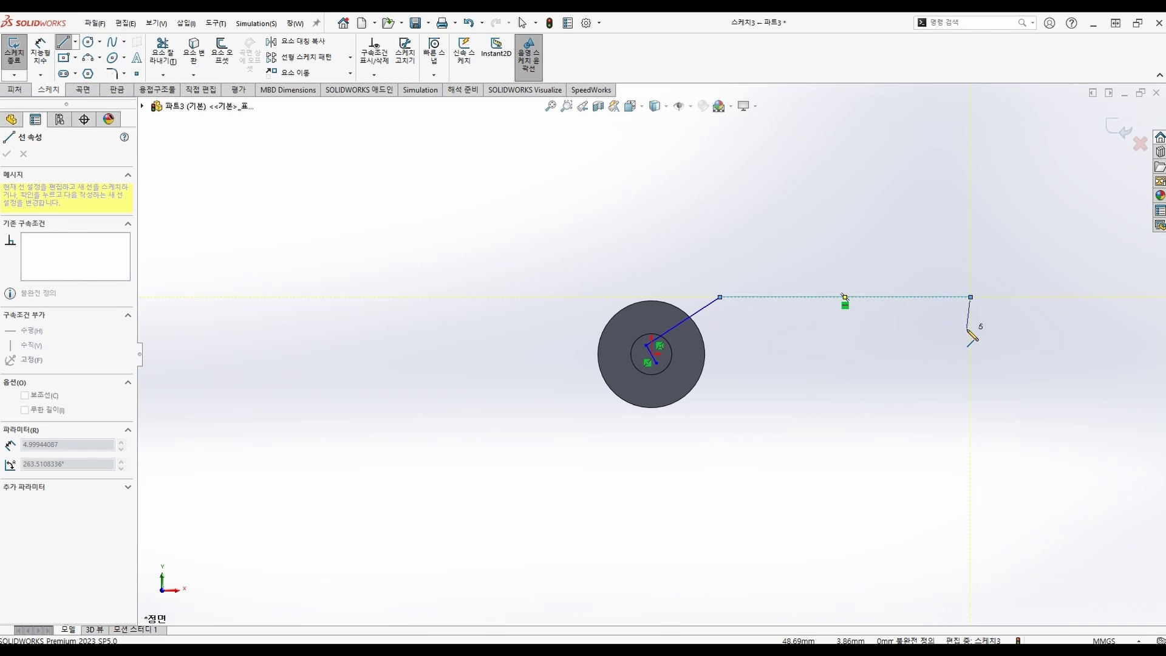
double_click(967, 328)
key("Escape")
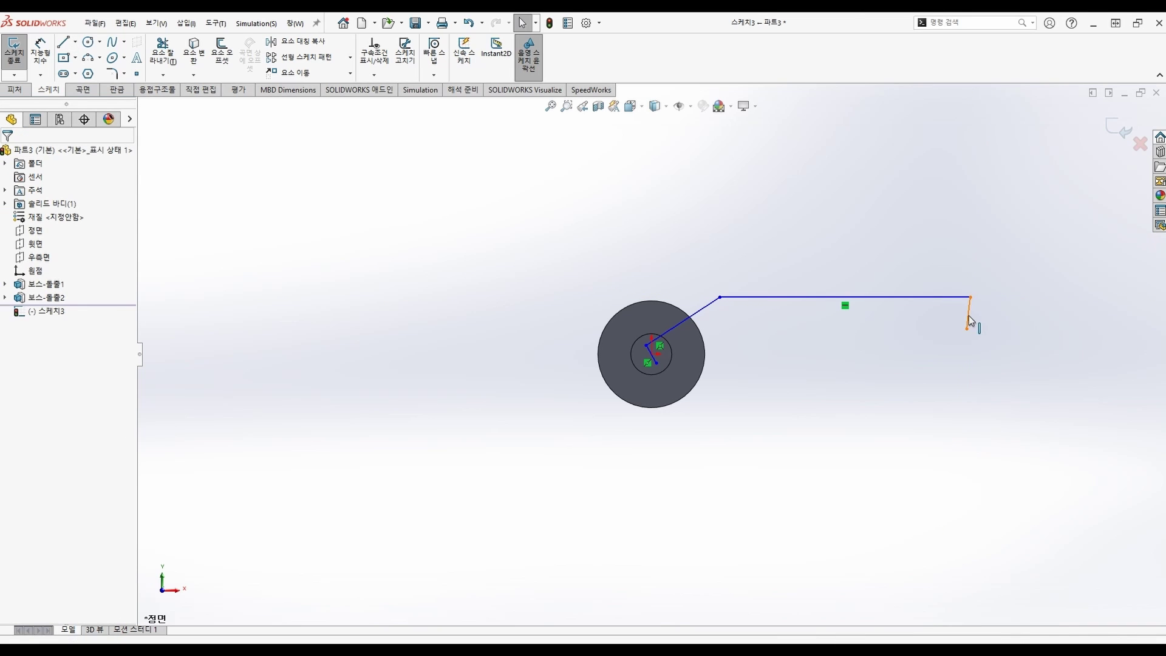
left_click(968, 315)
key("Delete")
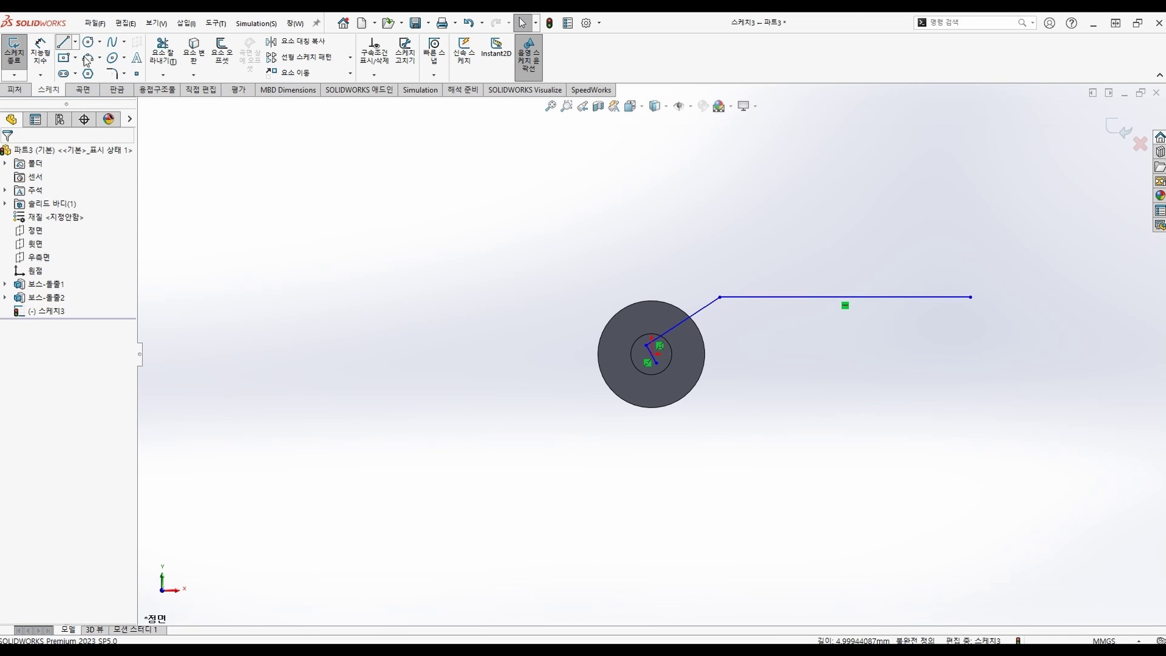
Draw the arm's lower edge from the short line's lower endpoint: a perpendicular line about 15 mm long, followed by a horizontal line about 35 mm long
left_click(652, 353)
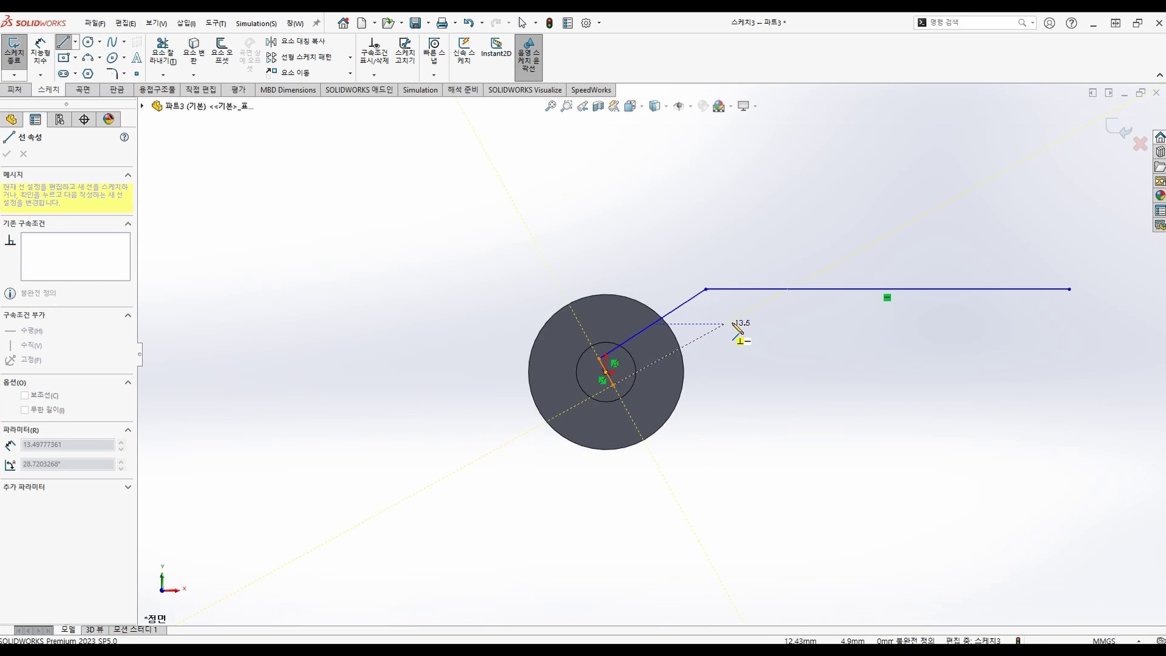
scroll(733, 325, "down", 3)
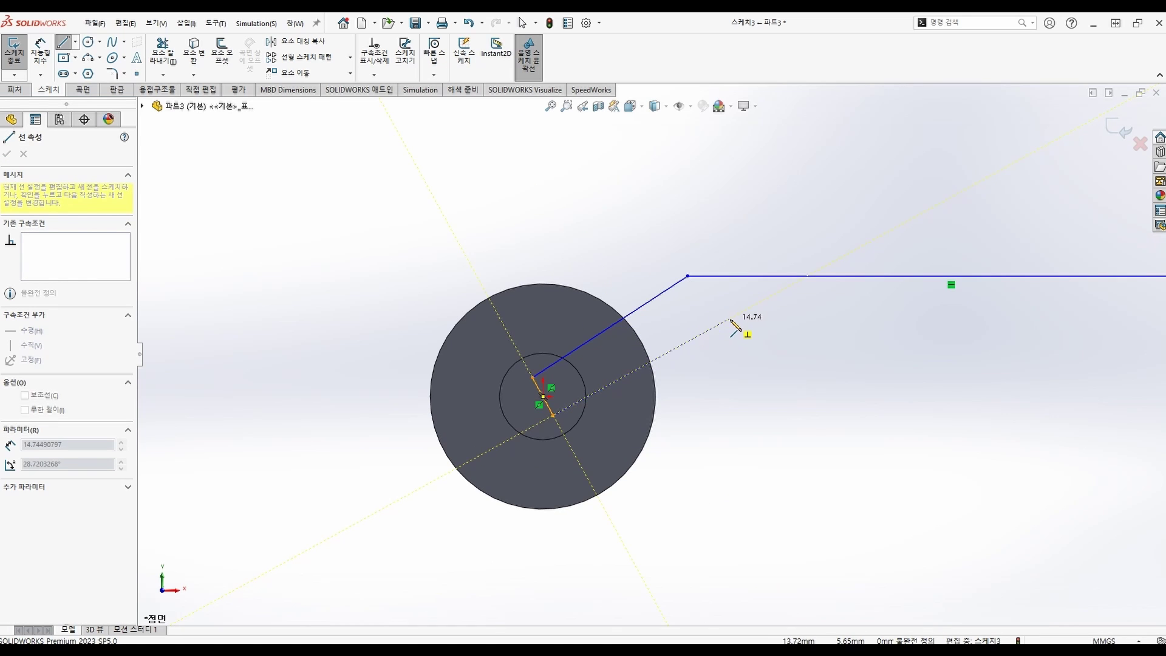
left_click(735, 326)
scroll(1019, 334, "up", 2)
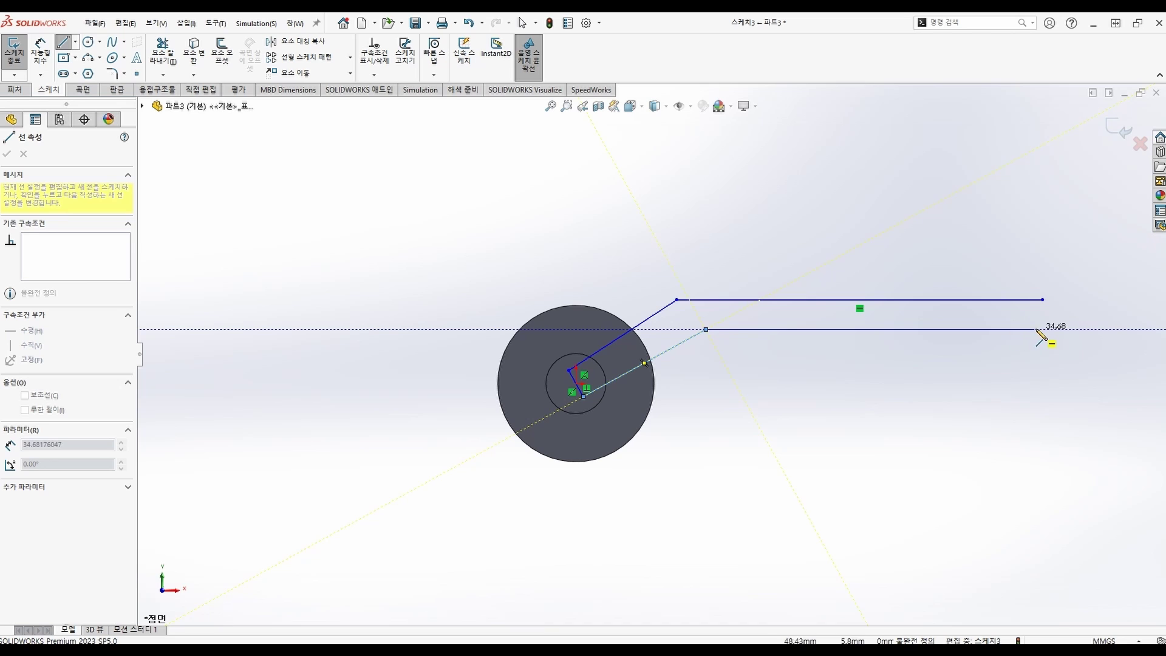
double_click(1043, 330)
key("Escape")
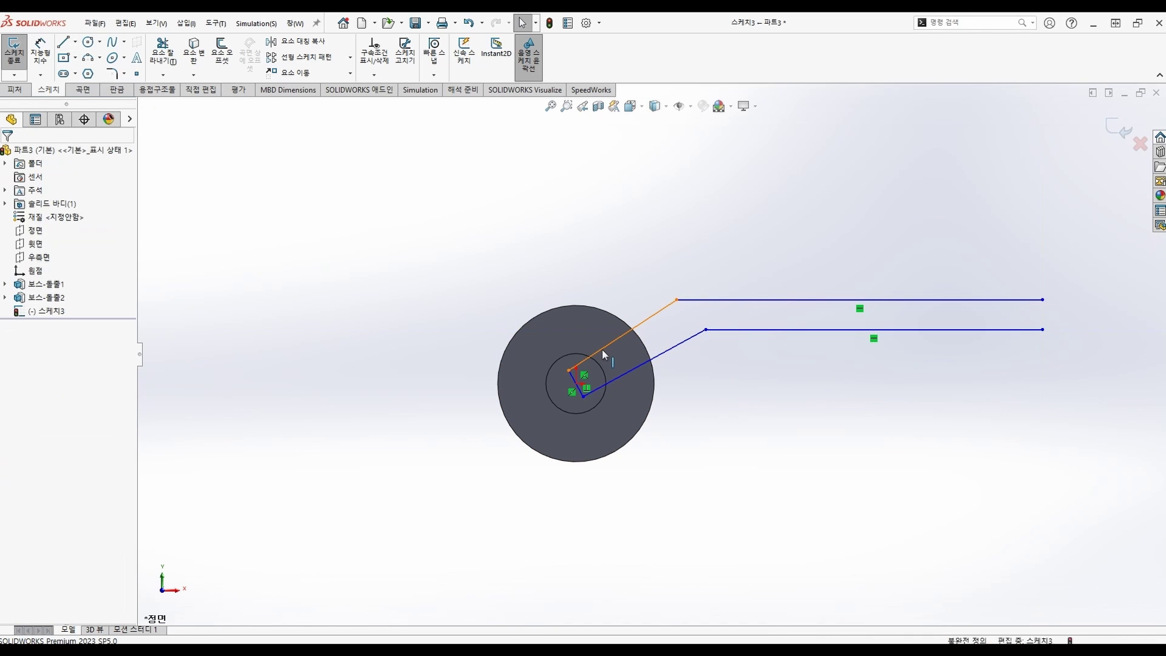
Make the arm's upper slanted line perpendicular to the short line through the origin
left_click(602, 349)
left_click(571, 376, "ctrl")
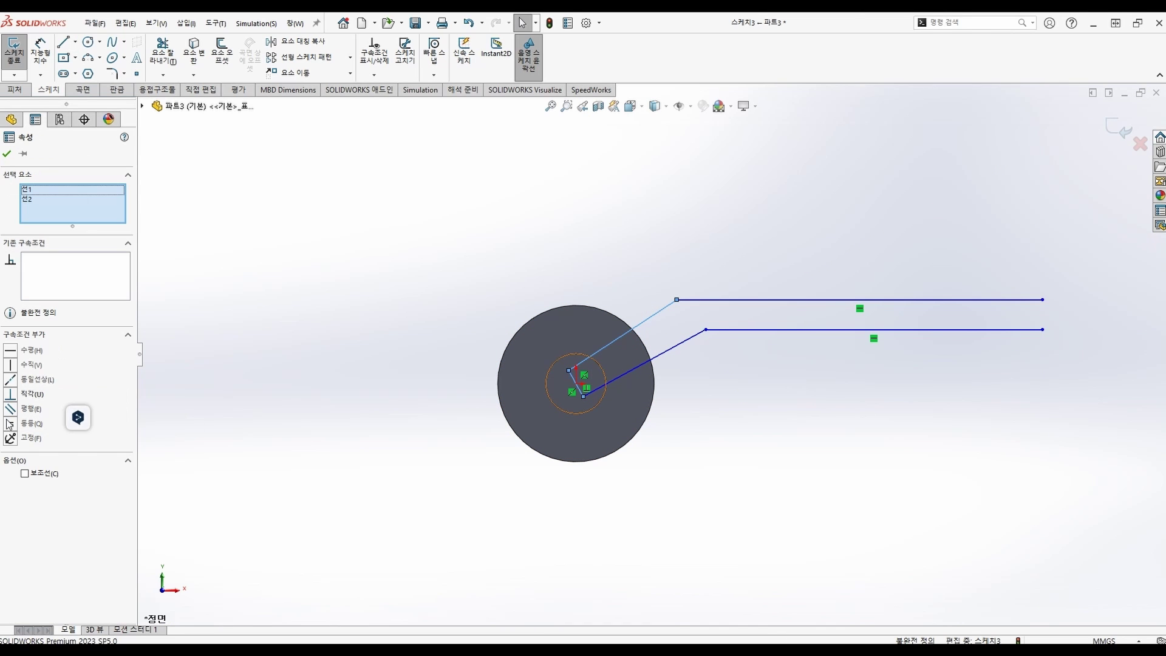
left_click(7, 410)
left_click(452, 424)
scroll(986, 320, "down", 2)
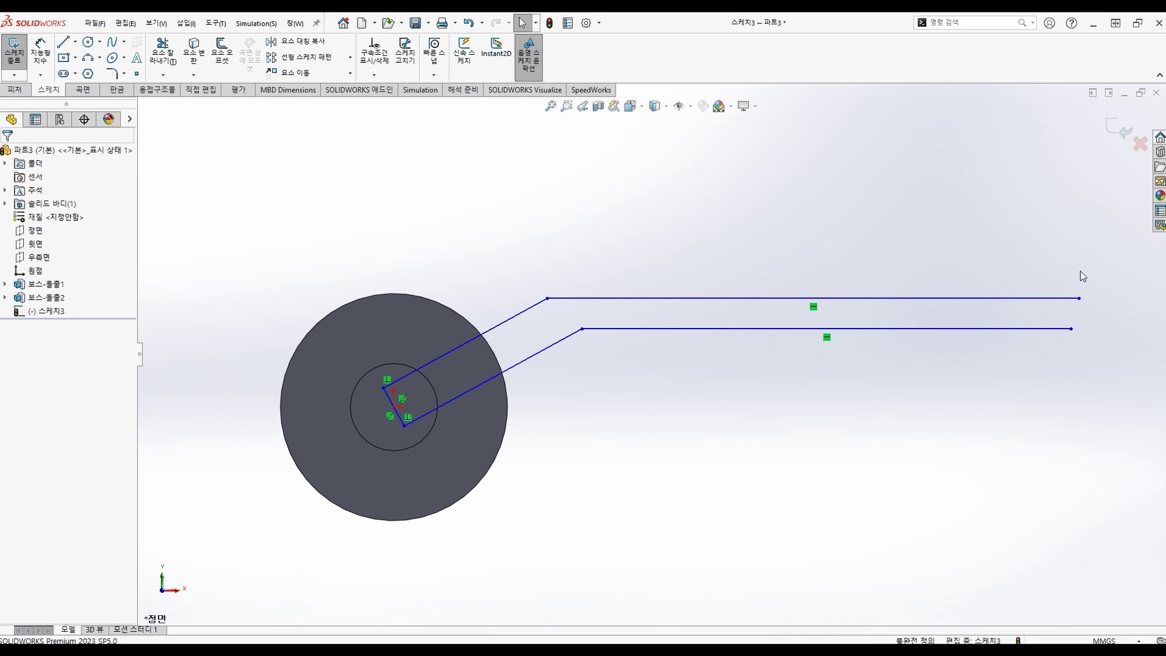
Align the free endpoints of the two horizontal lines vertically and close the arm profile with a line between them
left_click(1079, 298)
left_click(1071, 329, "ctrl")
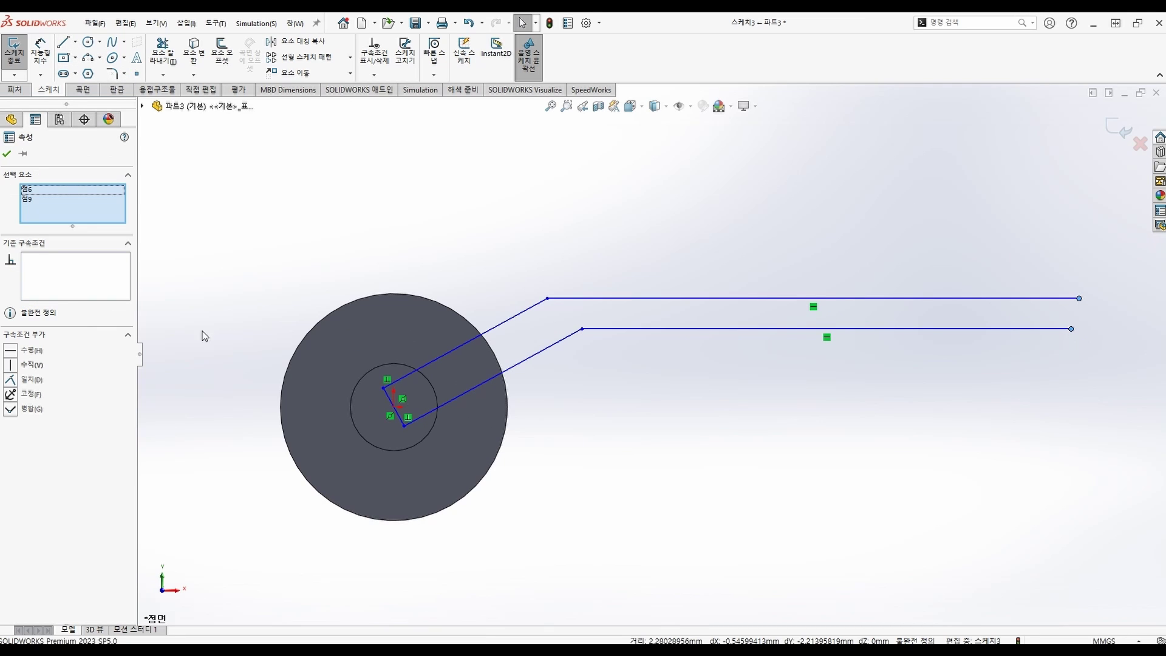
left_click(10, 364)
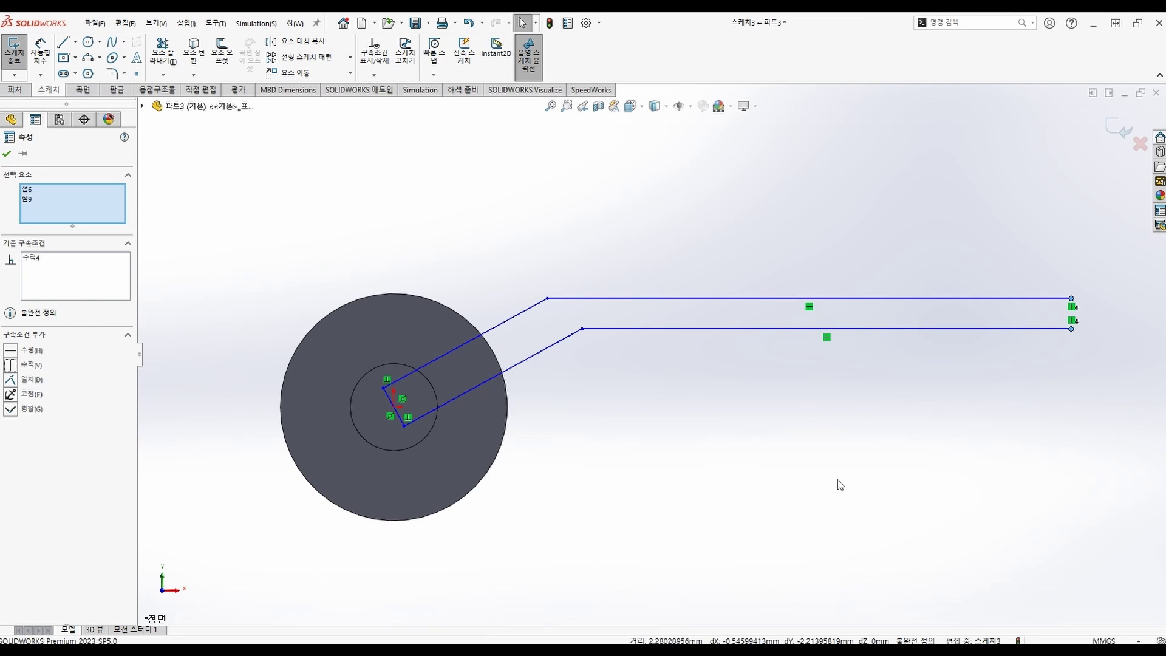
left_click(1007, 505)
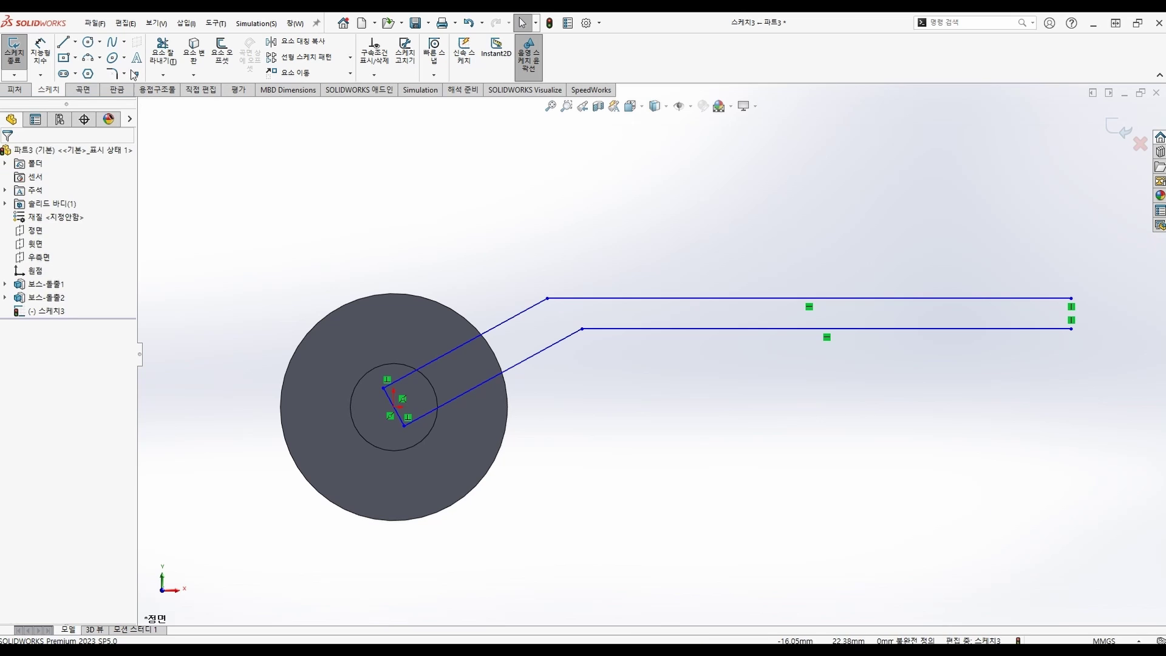
left_click(1071, 299)
left_click(1071, 329)
key("Escape")
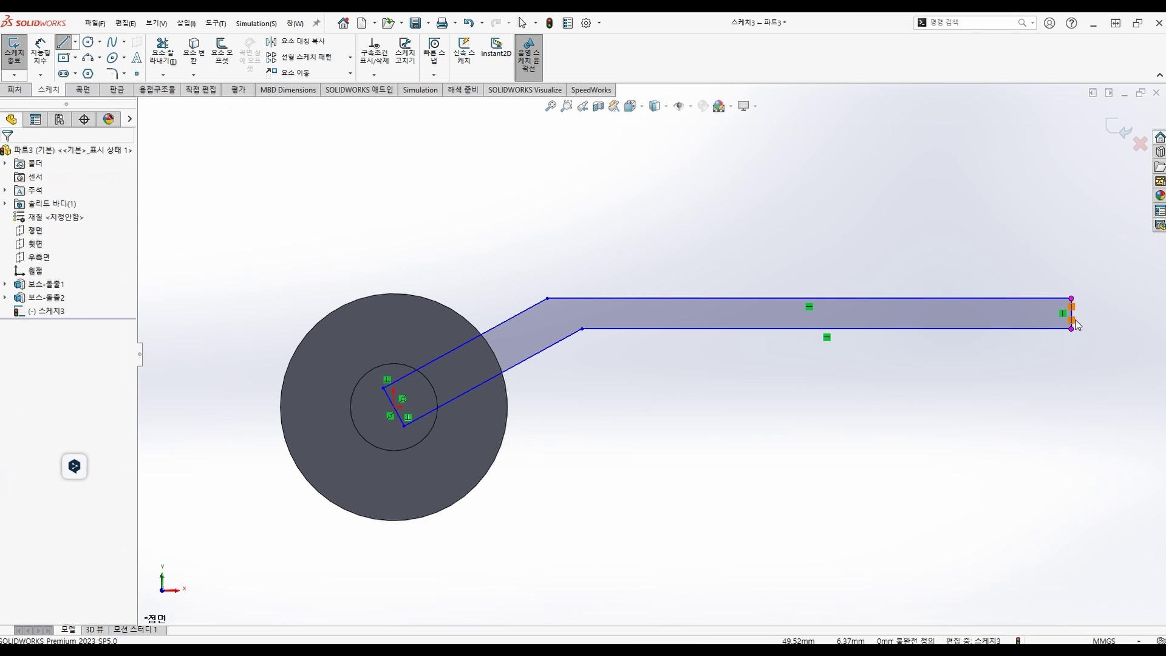
Dimension the short slanted line through the origin to 3.56 mm
left_click(40, 48)
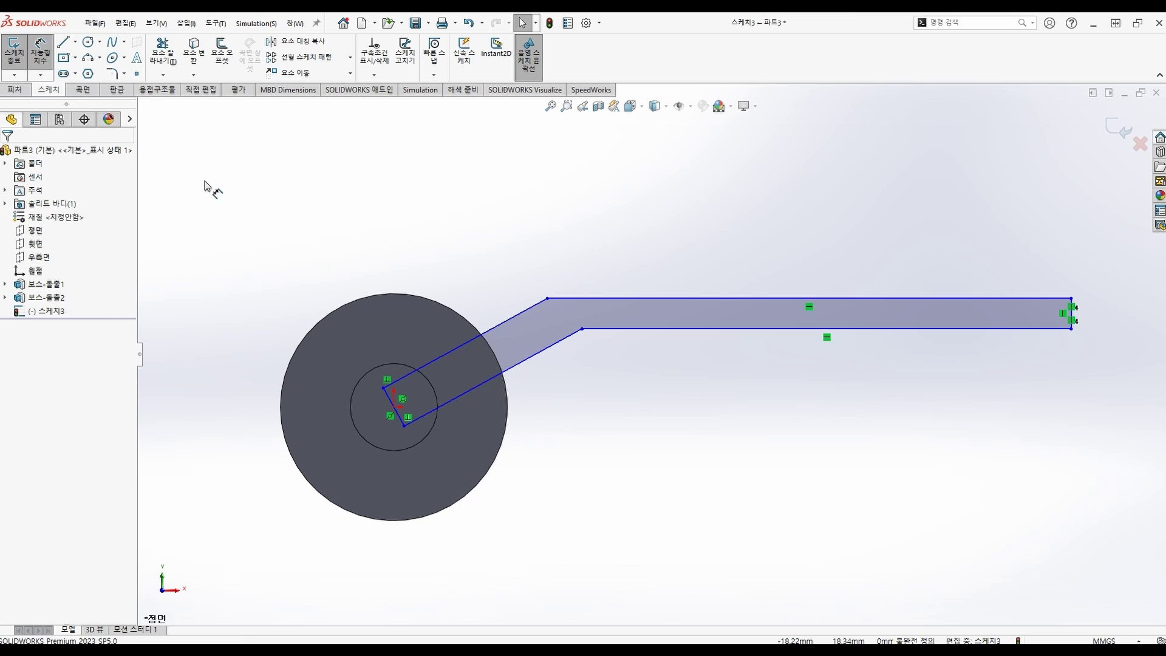
left_click(398, 416)
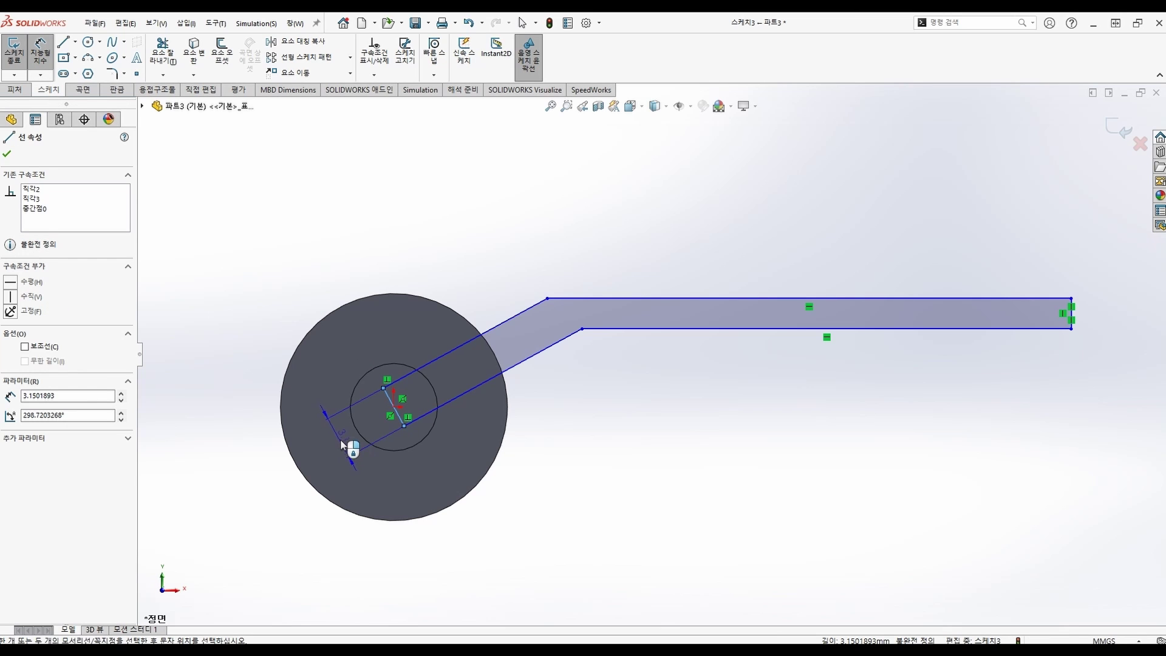
left_click(343, 448)
type("3.5")
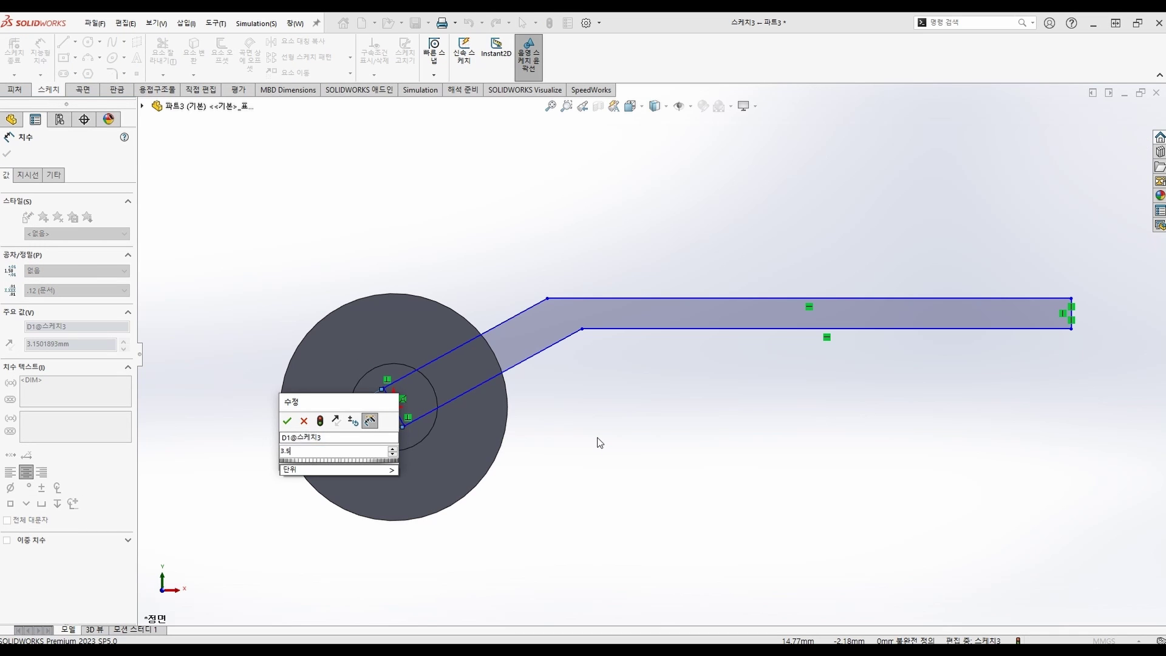
type("6")
key("Return")
key("Escape")
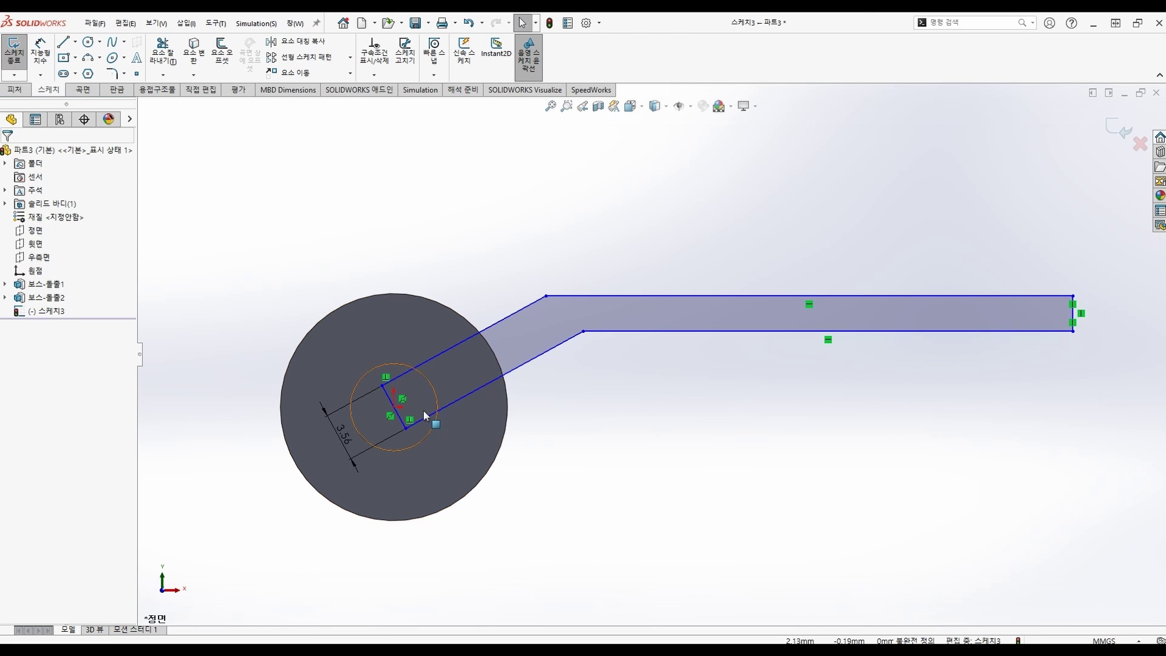
Make the arm's vertical end line equal in length to the short slanted line at the origin
left_click(400, 420)
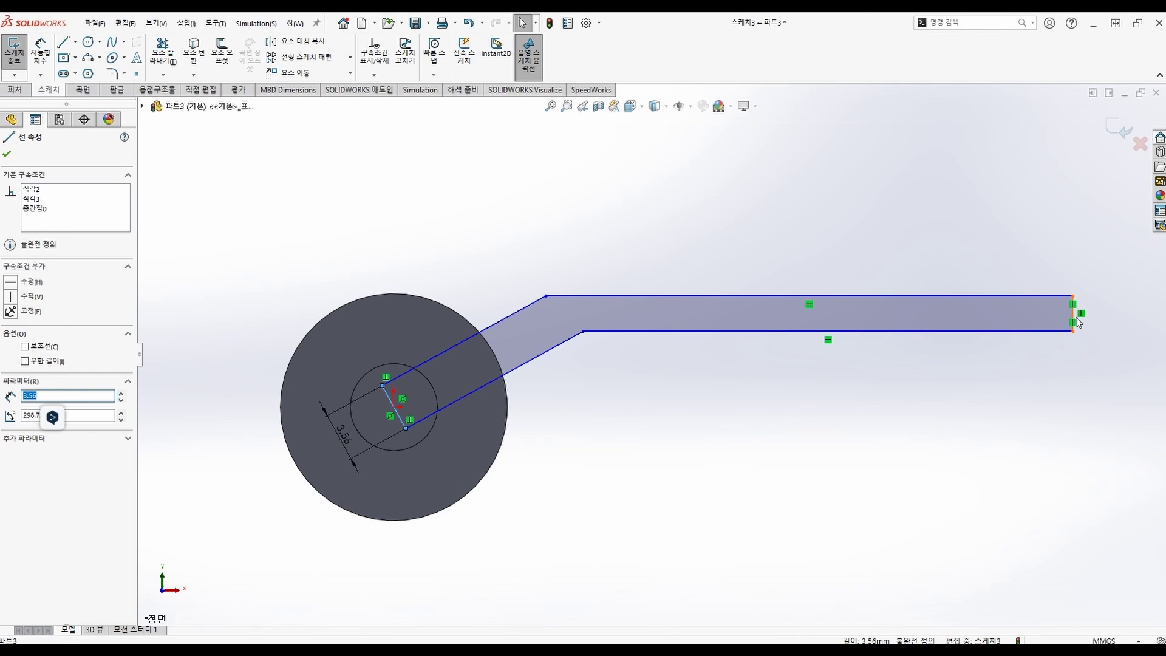
scroll(1077, 322, "down", 4)
left_click(819, 283, "ctrl")
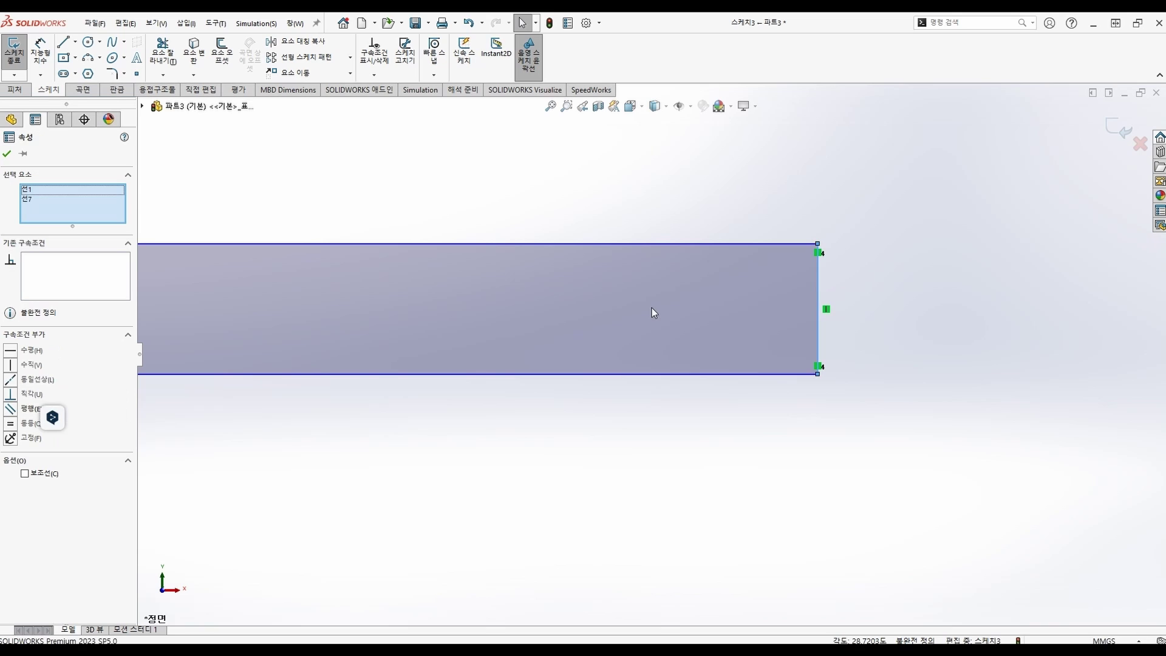
left_click(15, 425)
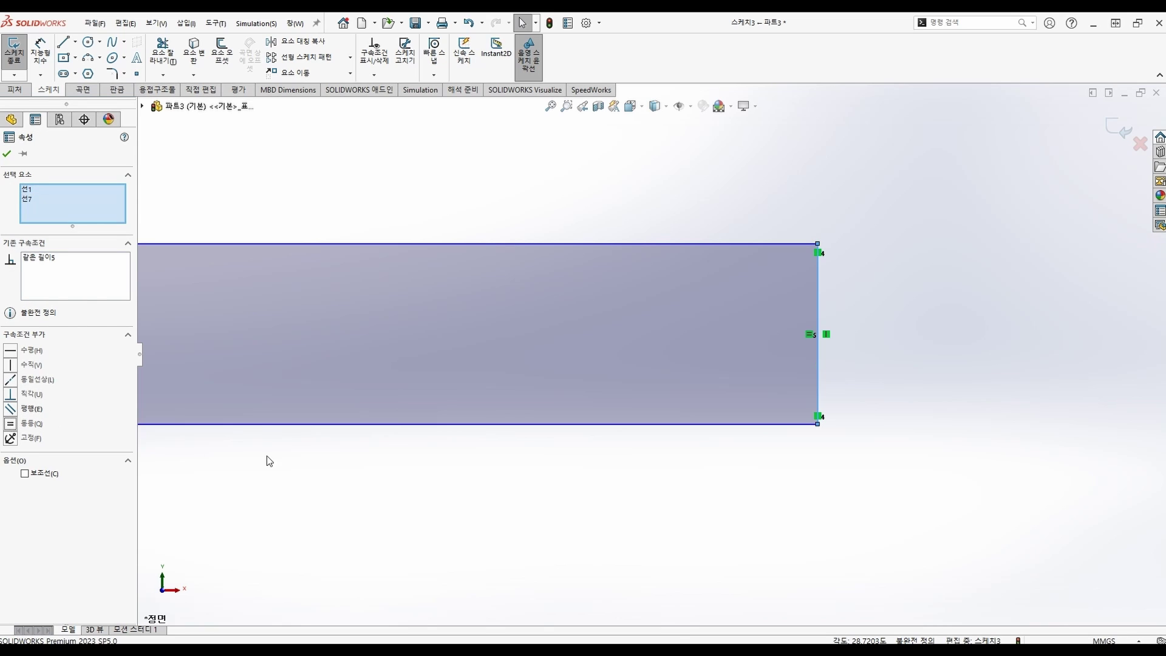
left_click(456, 504)
scroll(442, 471, "up", 4)
scroll(460, 391, "down", 1)
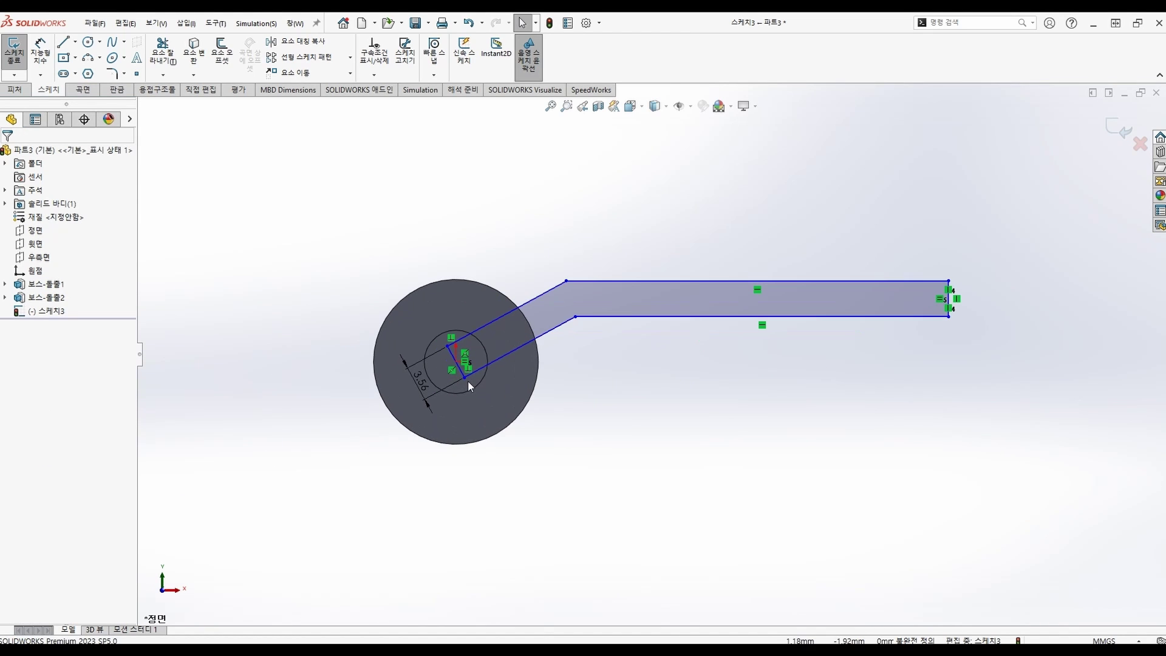
Round the arm's lower bend with a 12.70 mm sketch fillet between its slanted and horizontal lines
left_click(110, 76)
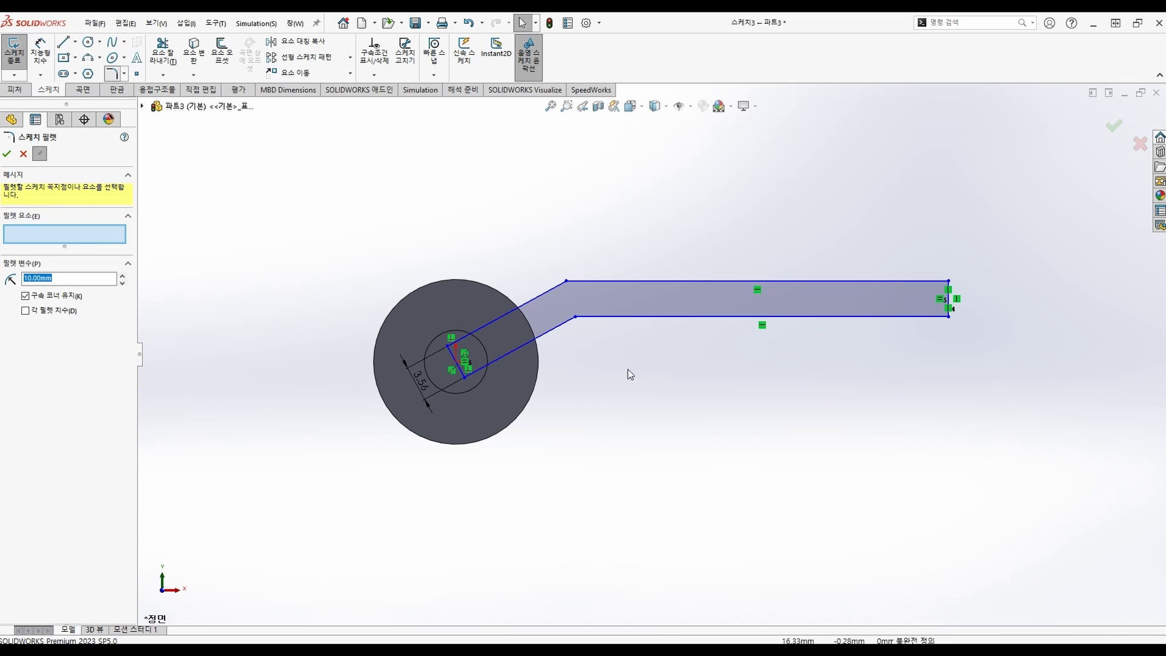
left_click(560, 325)
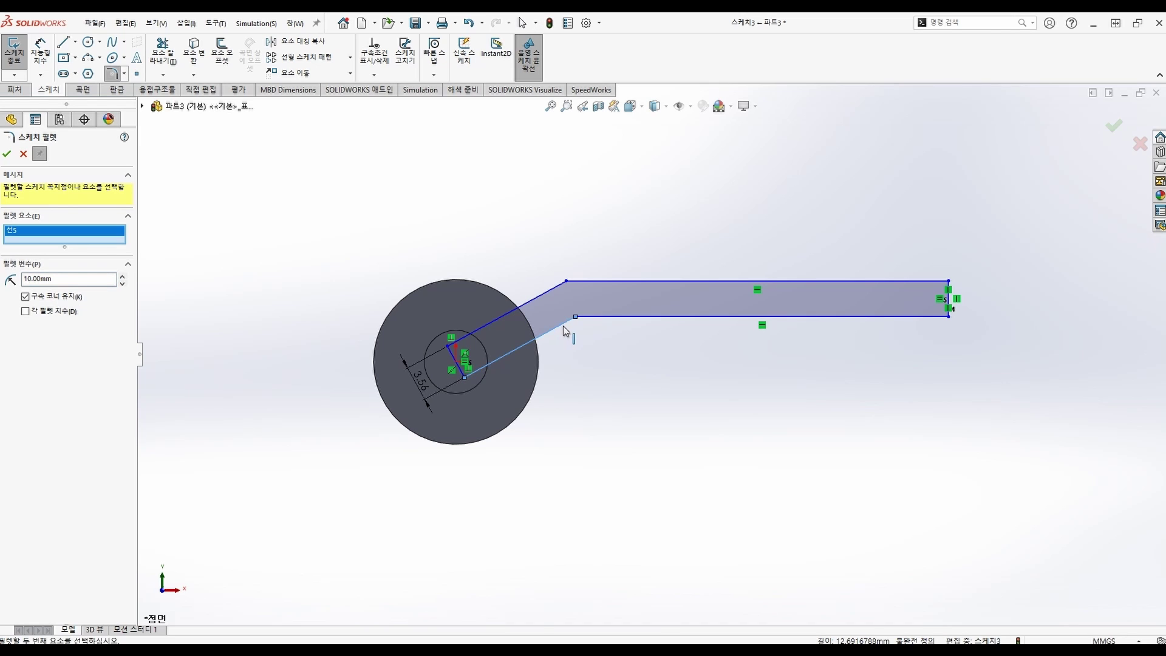
left_click(610, 323)
double_click(67, 279)
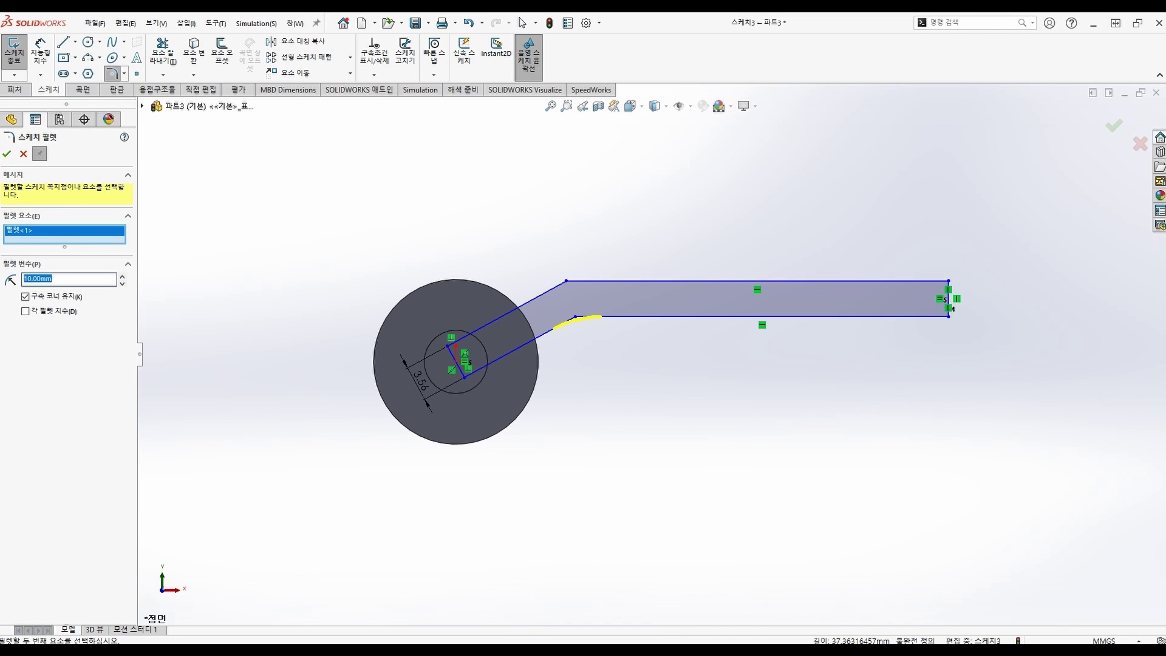
type("12")
left_click(6, 155)
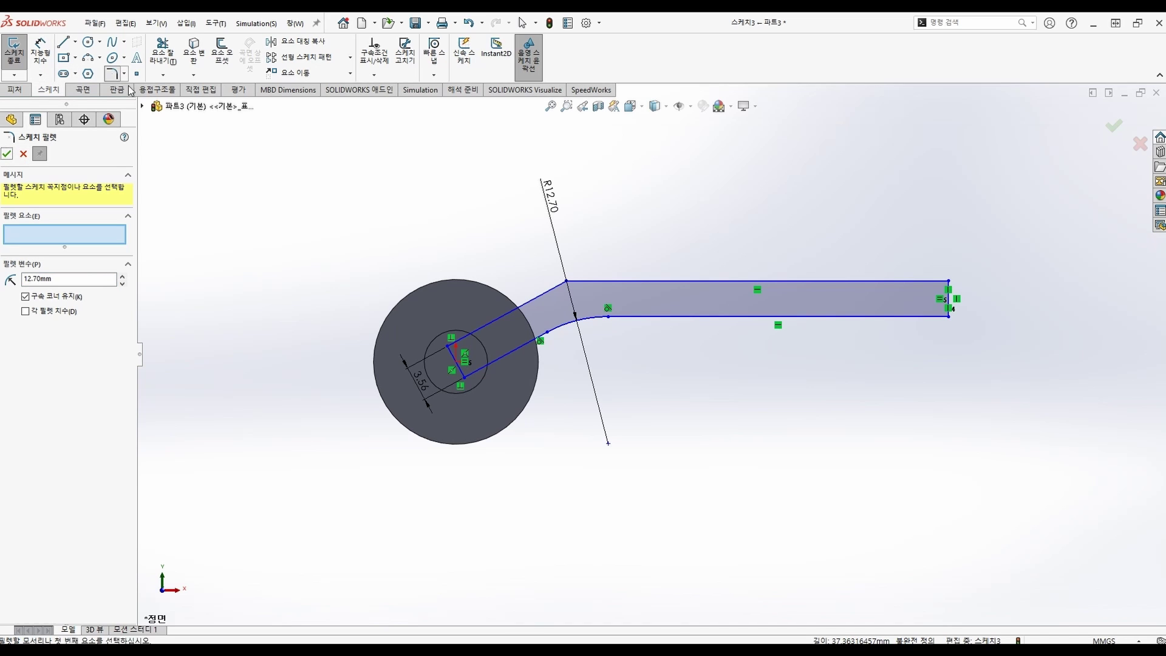
Round the arm's upper bend with a 7.62 mm sketch fillet between its slanted and horizontal lines
left_click(537, 296)
left_click(606, 283)
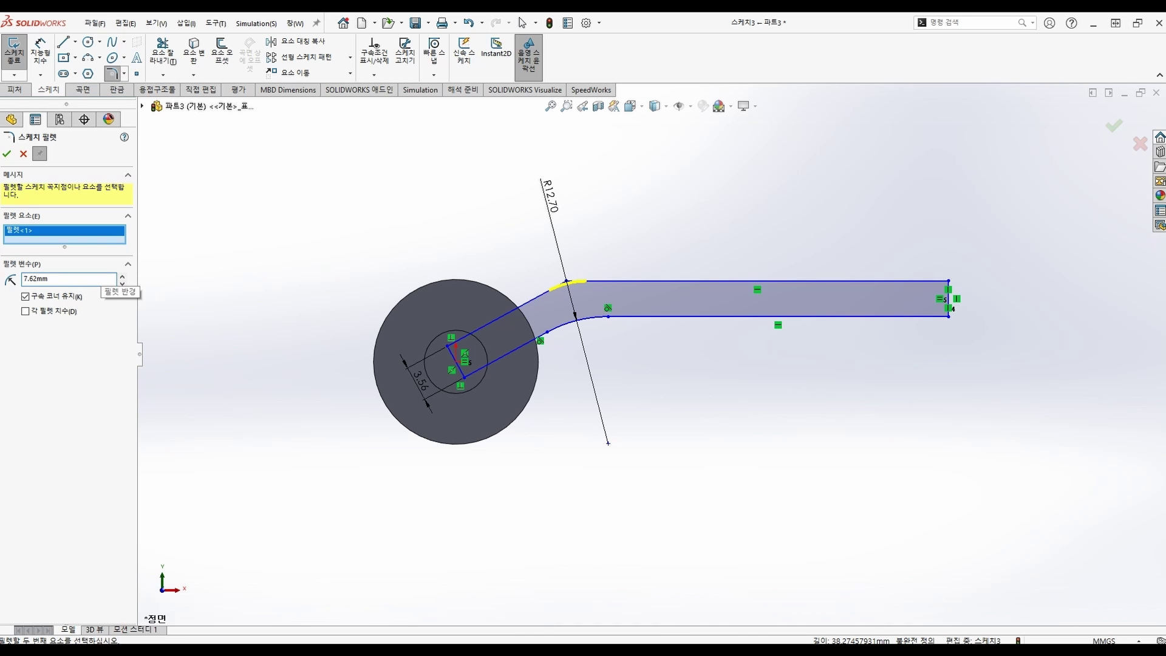
left_click(8, 154)
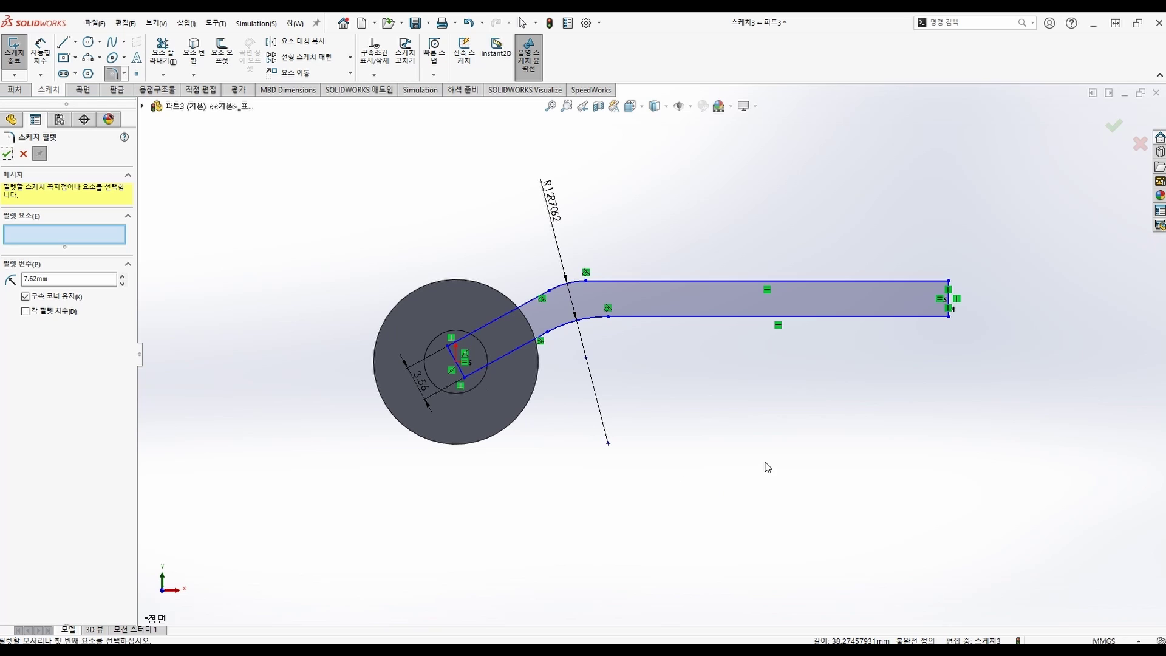
Dimension the arm's upper horizontal edge, from the fillet's end to the free end, to 60.96 mm
left_click(41, 52)
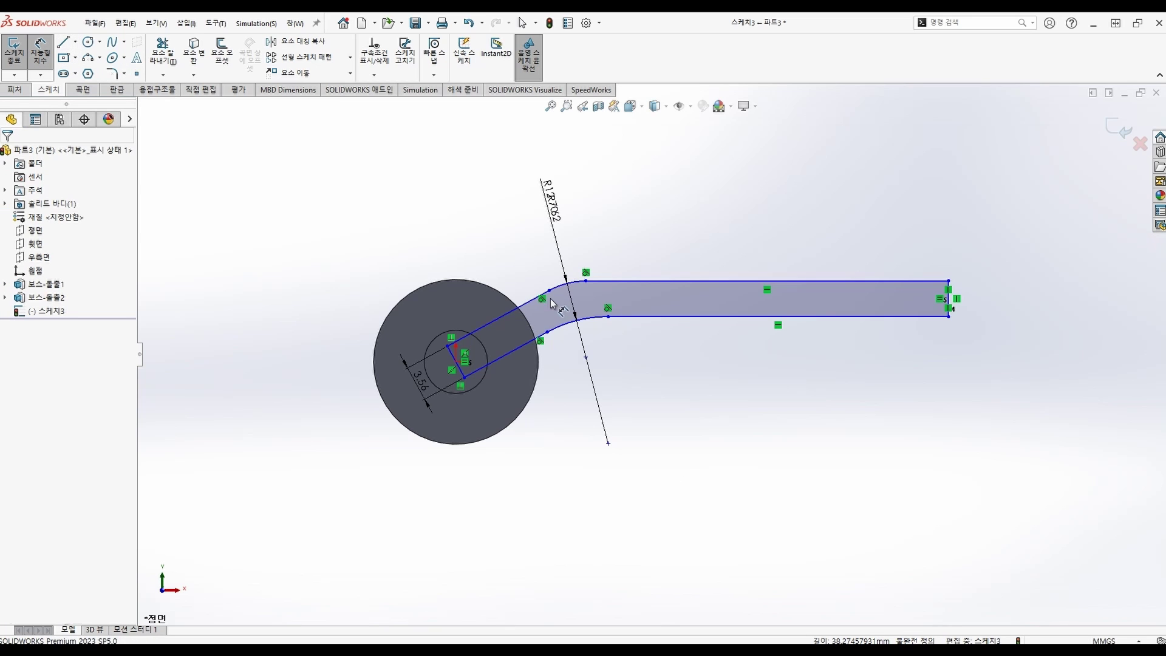
left_click(585, 281)
left_click(947, 281)
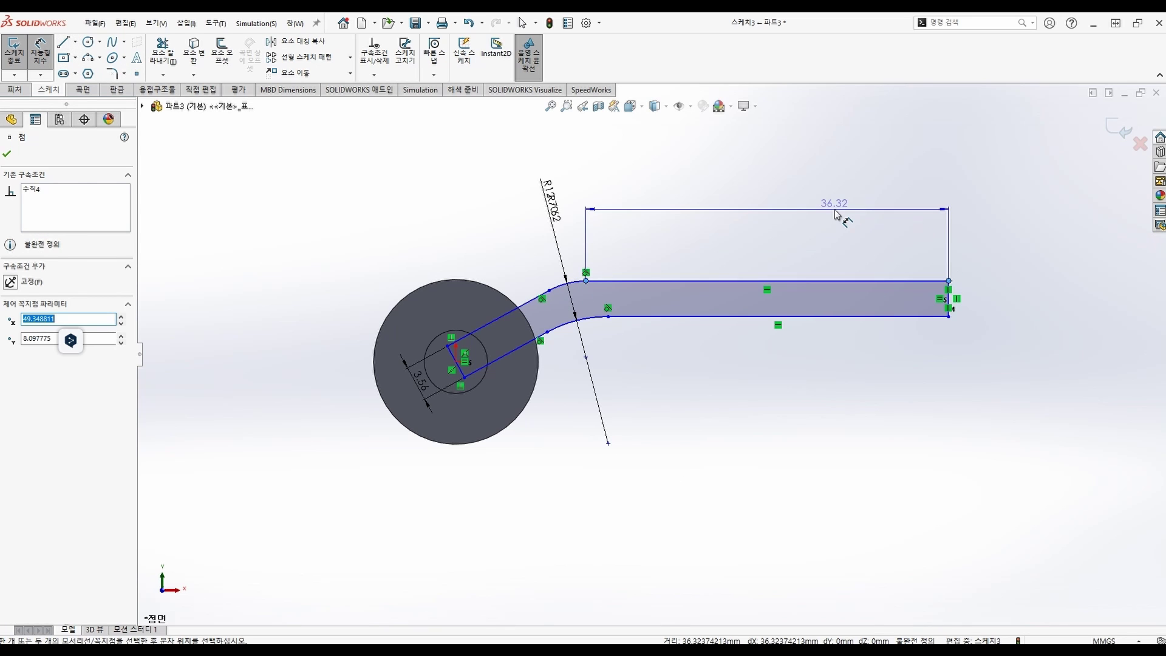
left_click(836, 214)
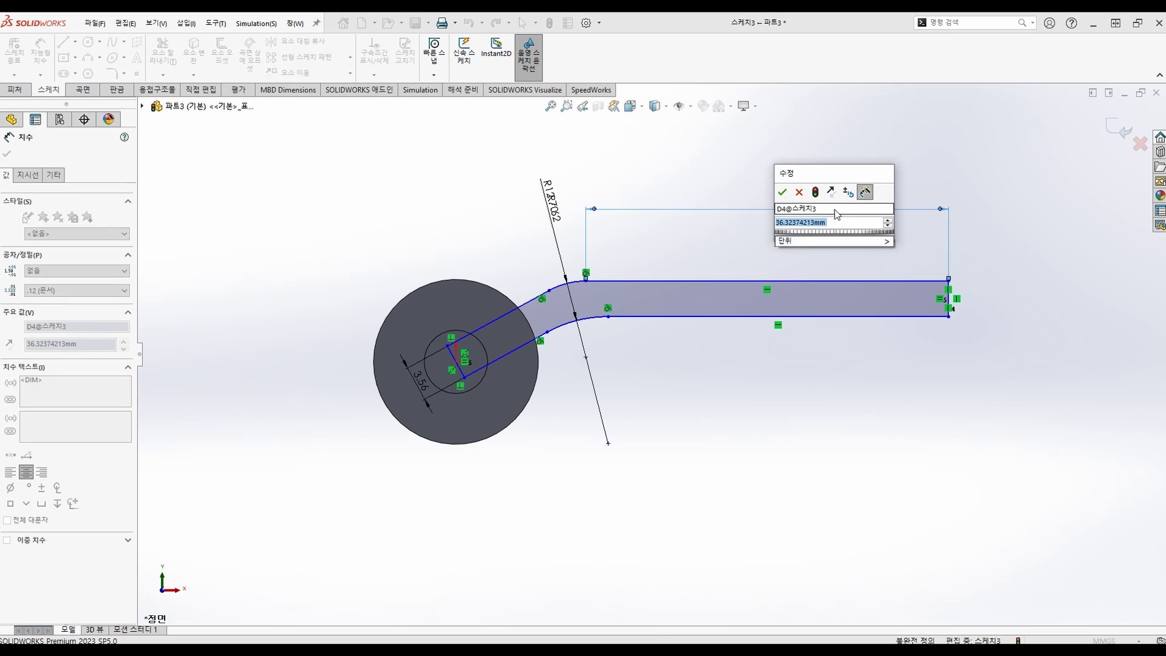
type("60.96")
key("Return")
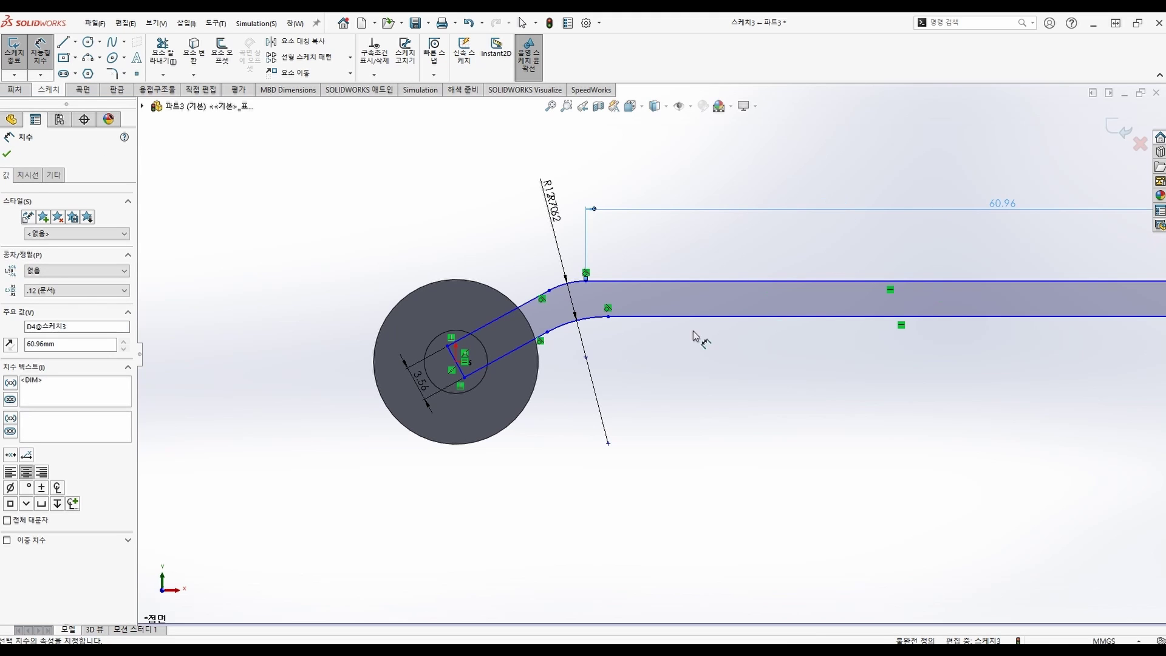
Dimension the arm's lower horizontal edge, from the fillet's end to the free end, to 58.42 mm
left_click(609, 317)
scroll(737, 369, "down", 3)
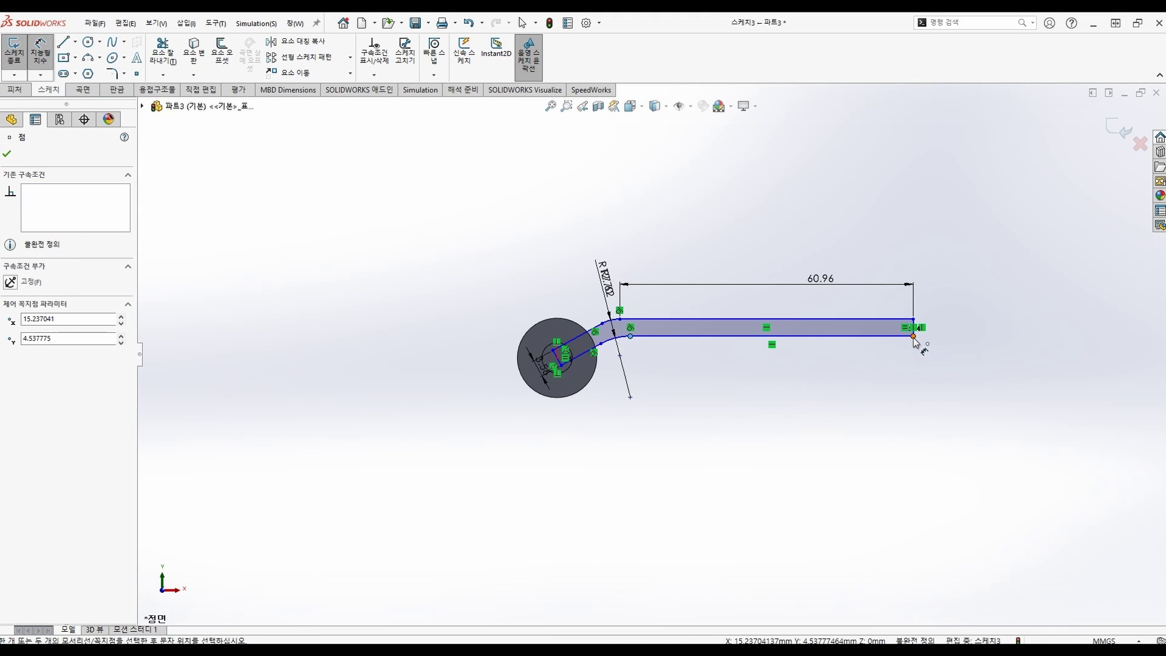
left_click(913, 336)
left_click(818, 385)
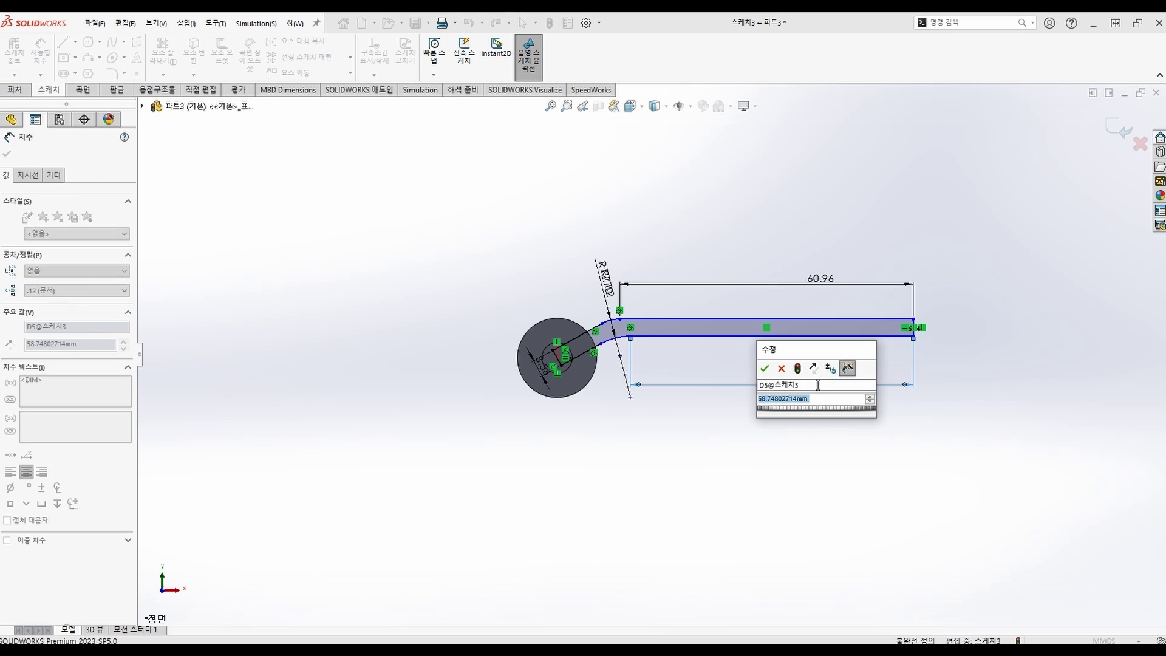
type("58")
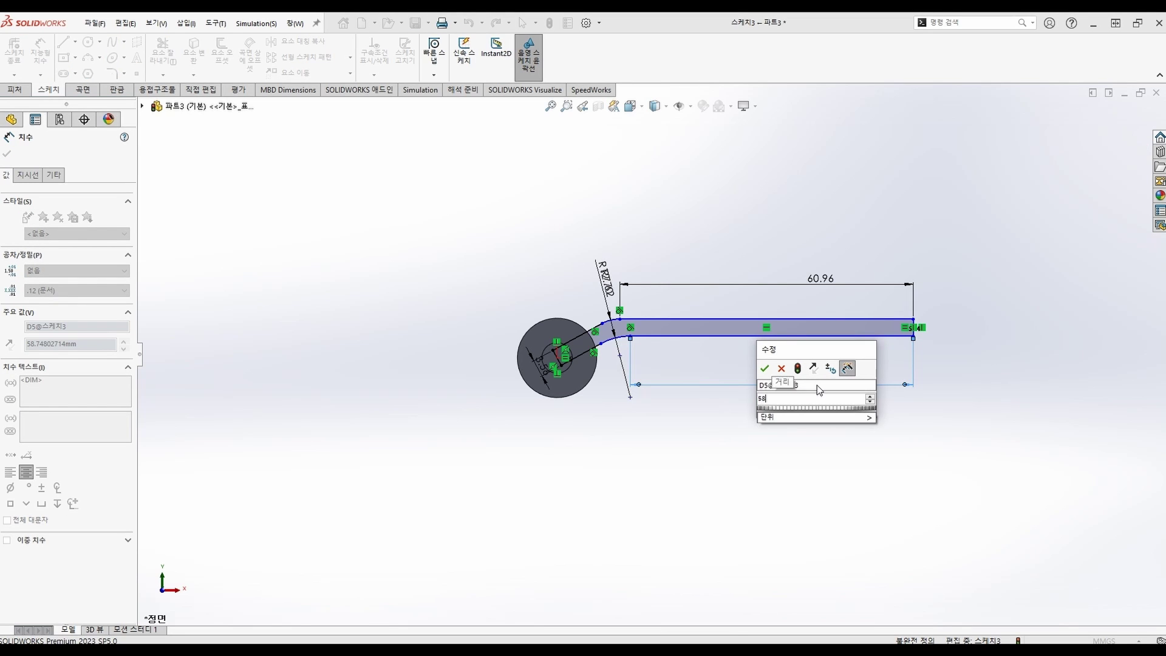
type(".42")
key("Return")
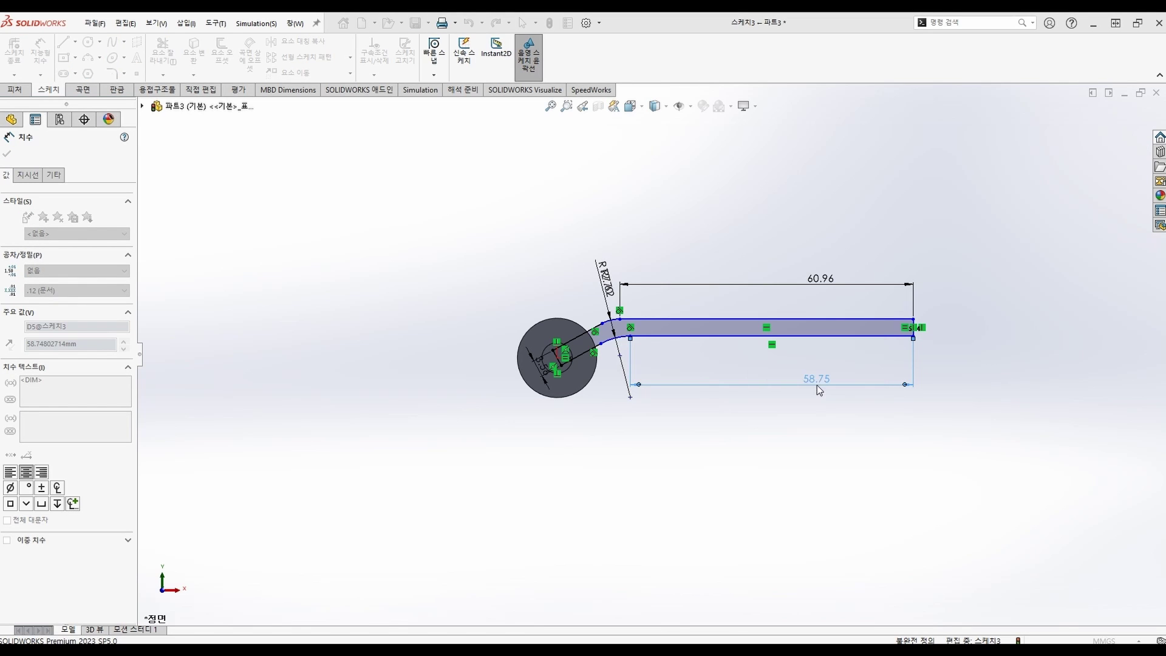
Dimension the horizontal distance between the endpoints of the arm's upper slanted line to 10.92 mm
scroll(583, 353, "down", 3)
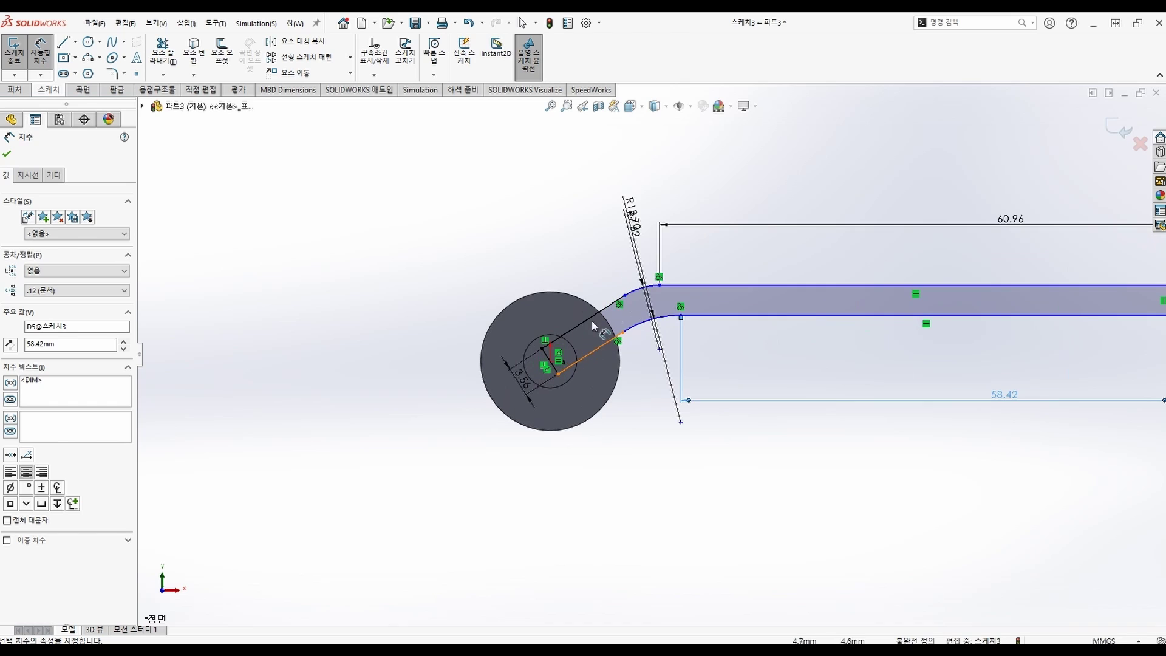
left_click(625, 295)
left_click(542, 347)
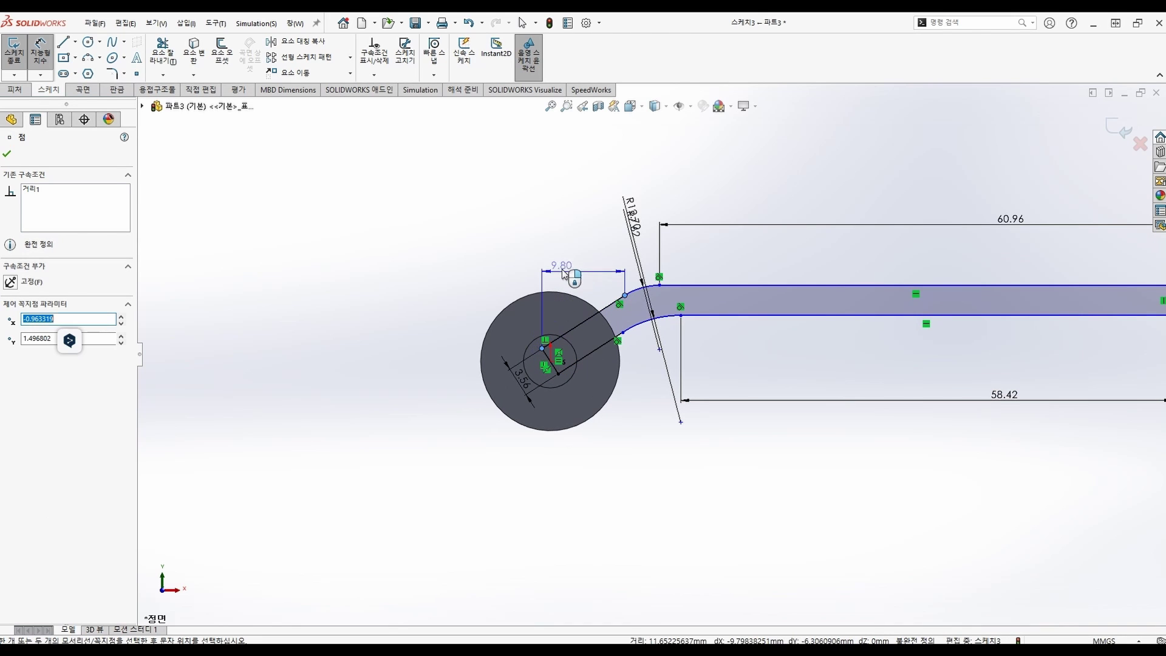
left_click(563, 252)
double_click(561, 243)
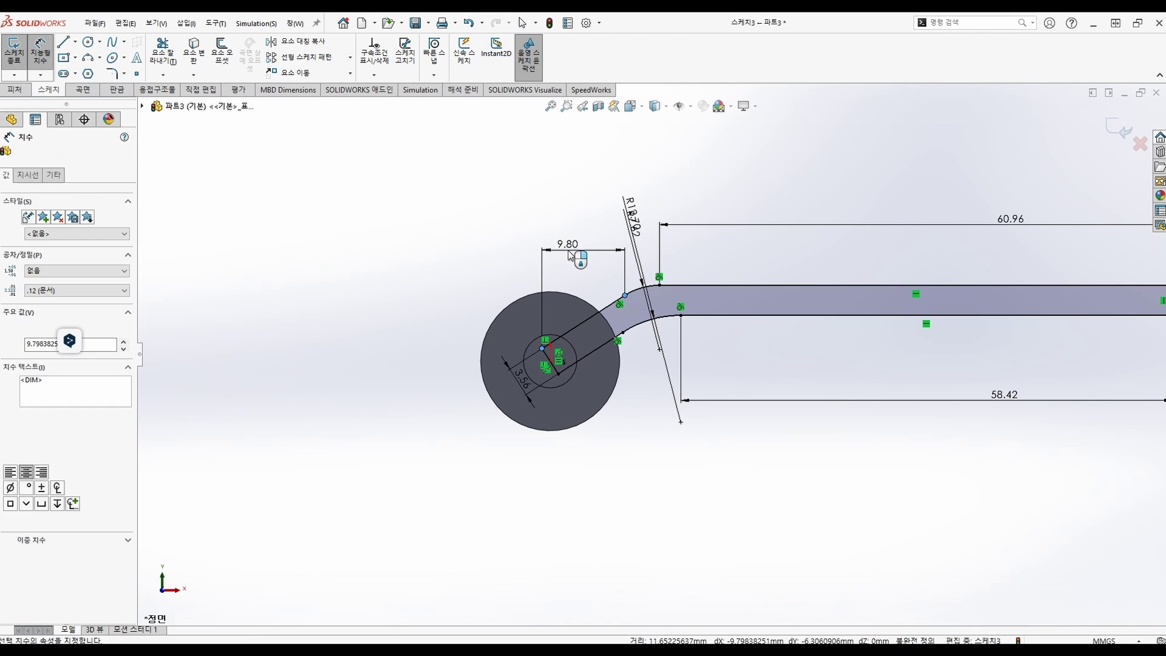
type("10.92")
key("Return")
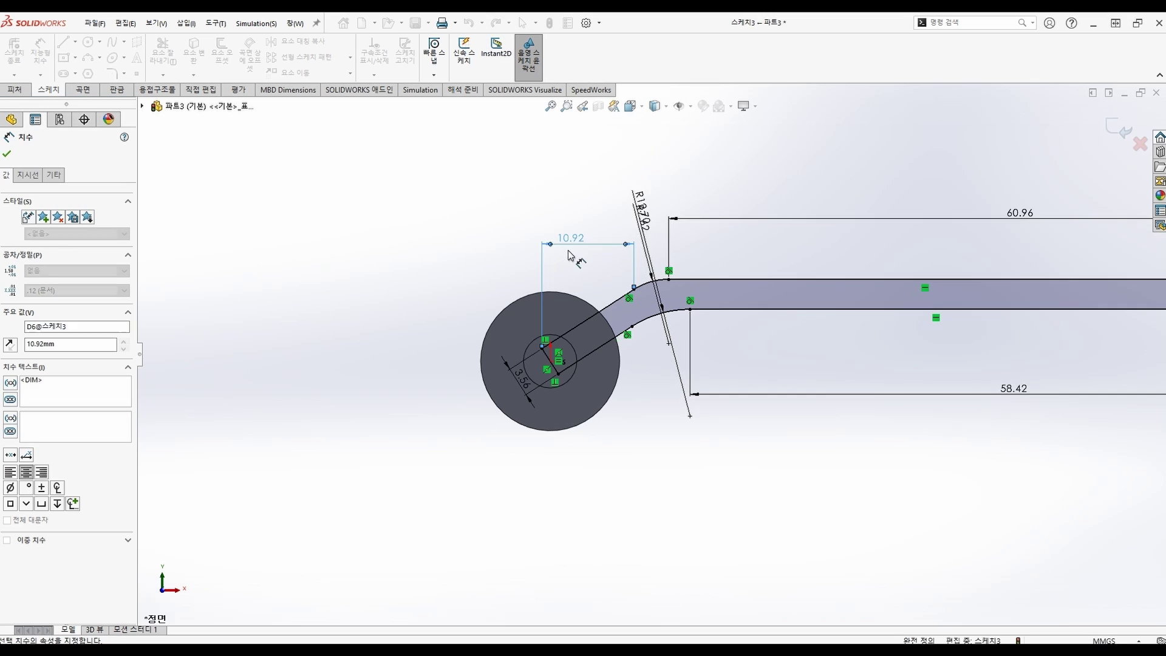
Move the overlapping R7.62 and R12.70 radius dimensions apart, on opposite sides of the arm's bend
scroll(783, 346, "up", 4)
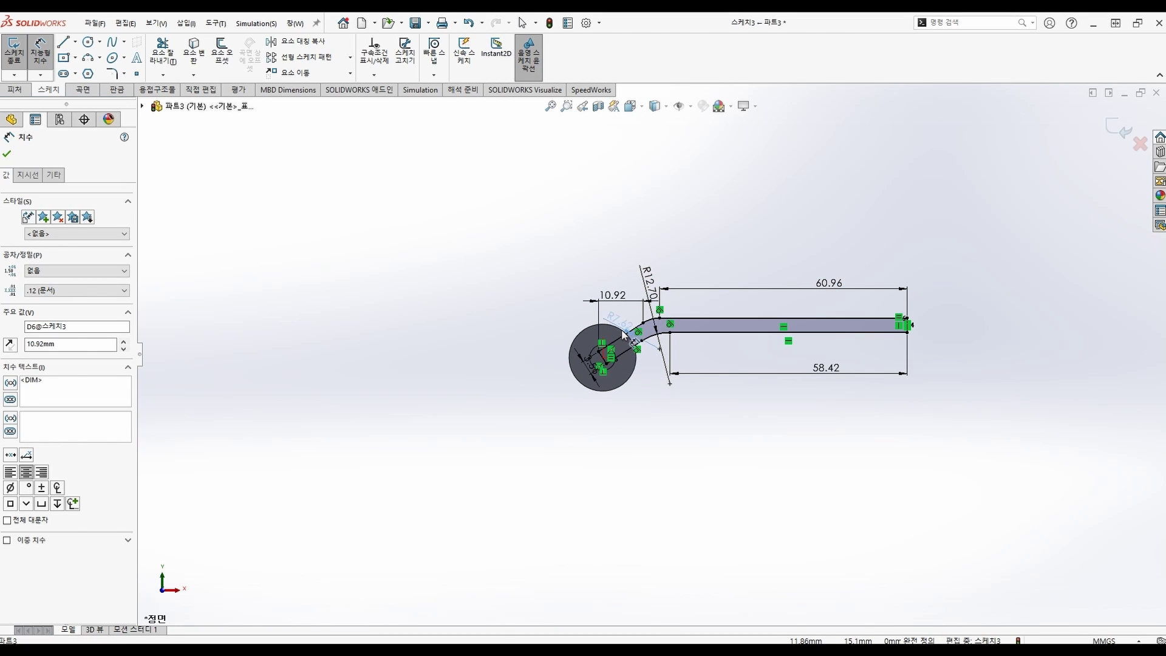
left_click(601, 255)
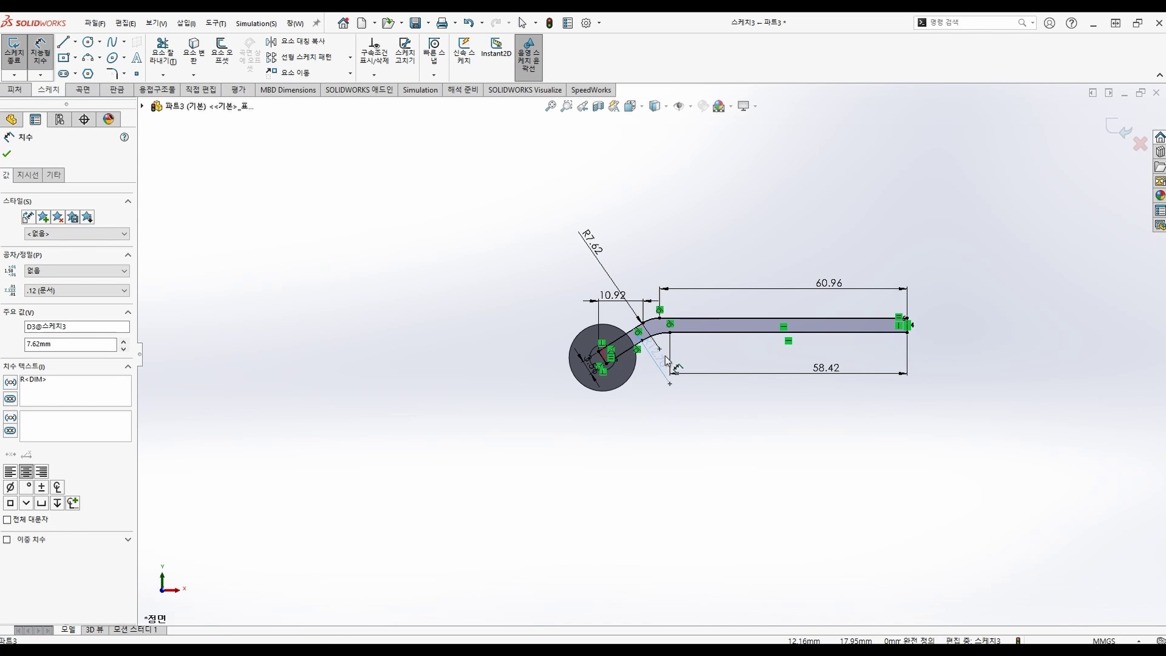
key("Escape")
scroll(701, 353, "down", 3)
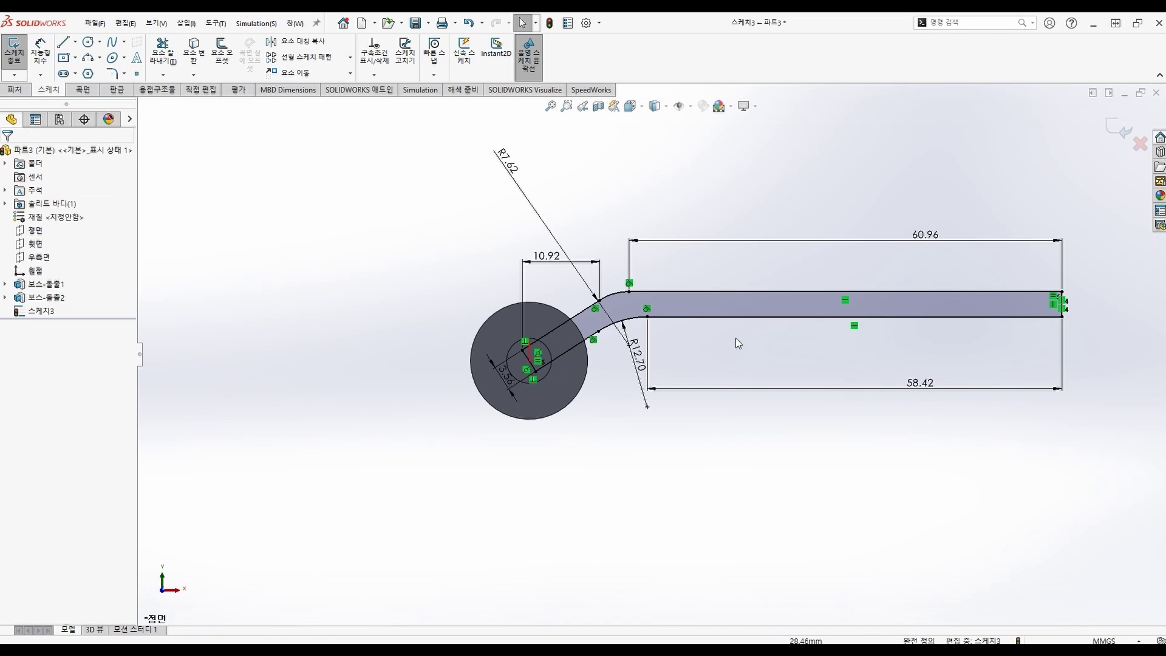
scroll(1080, 241, "down", 2)
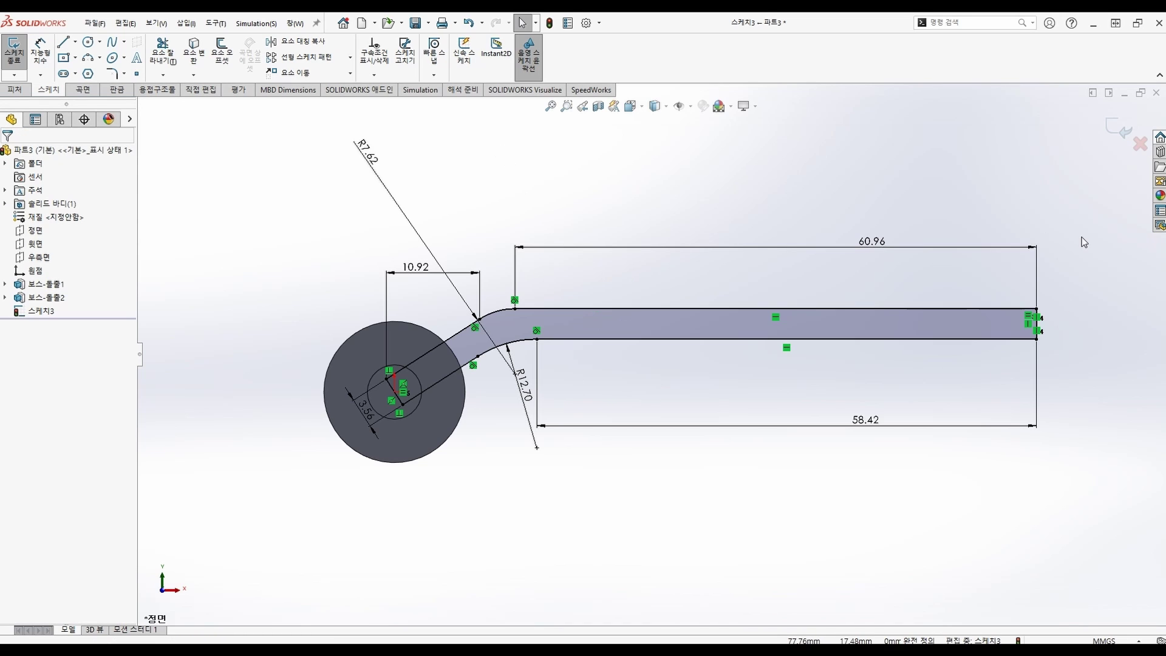
Extrude the bent arm profile as a boss with a mid-plane depth of 29.972 mm
left_click(16, 60)
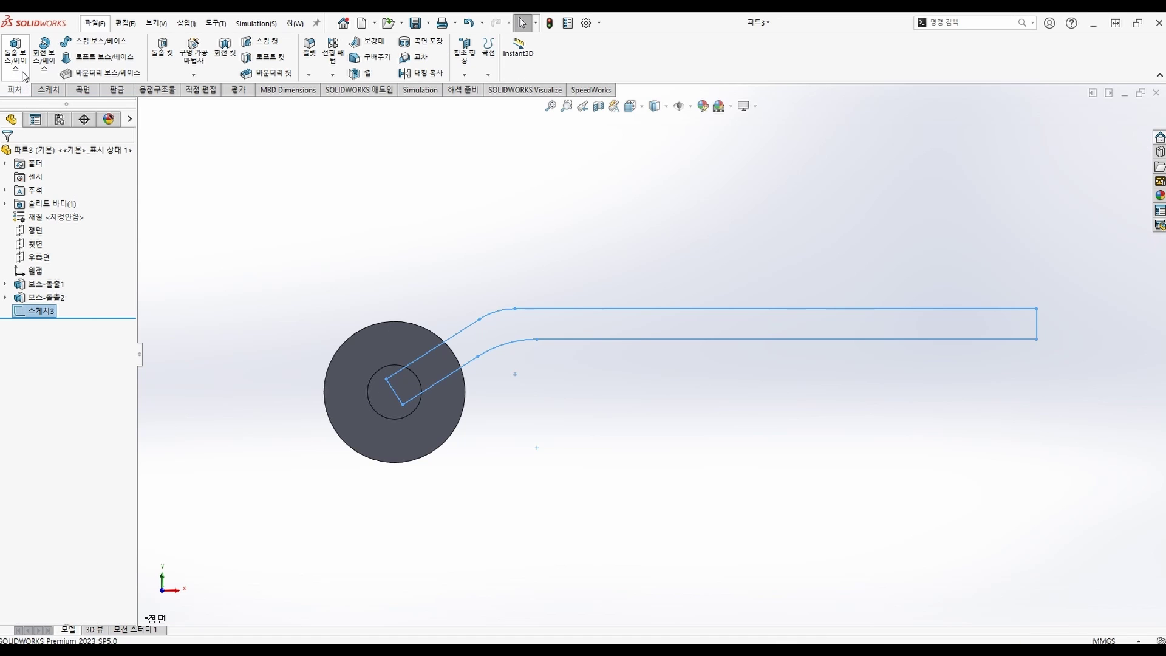
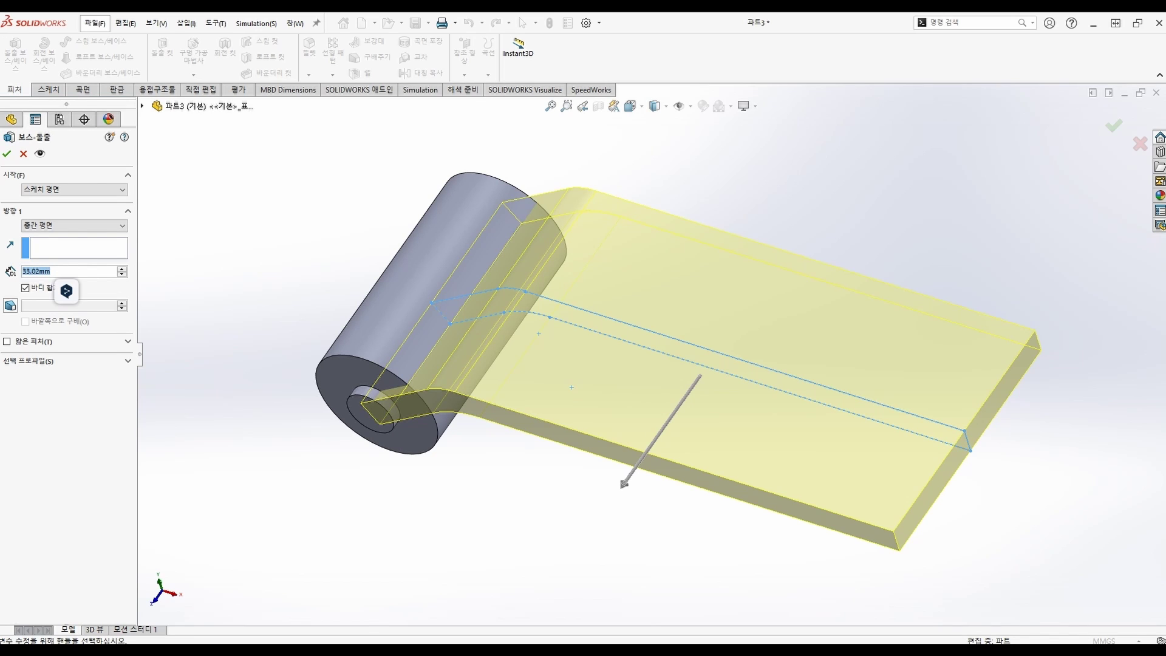
type("29.97")
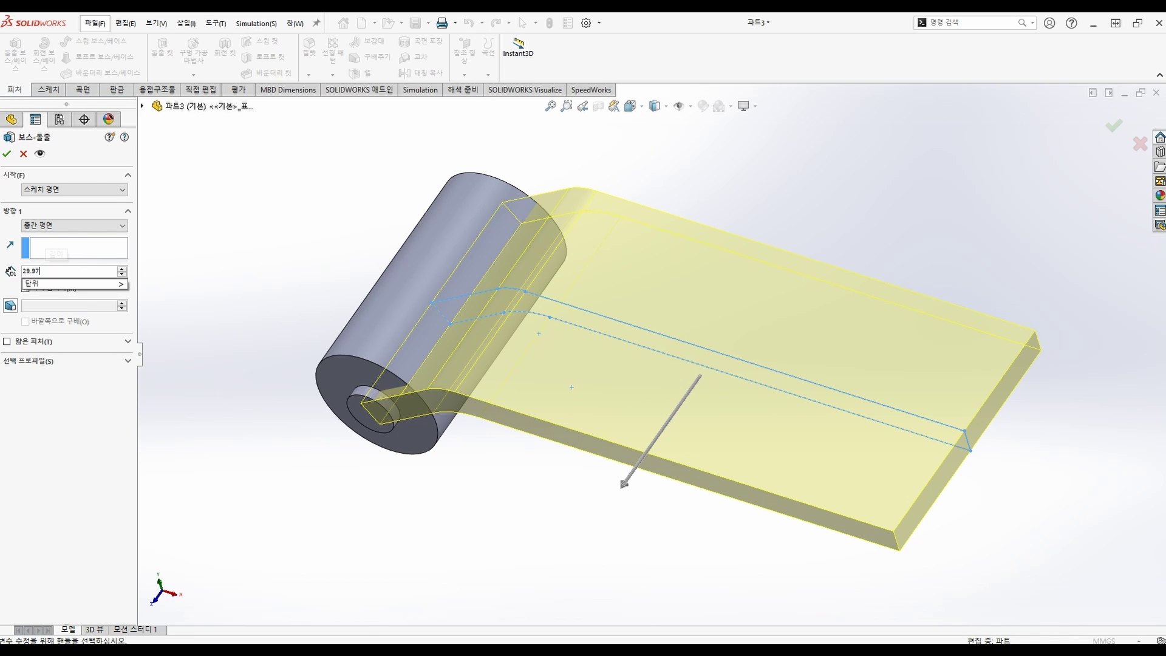
type("2")
key("Return")
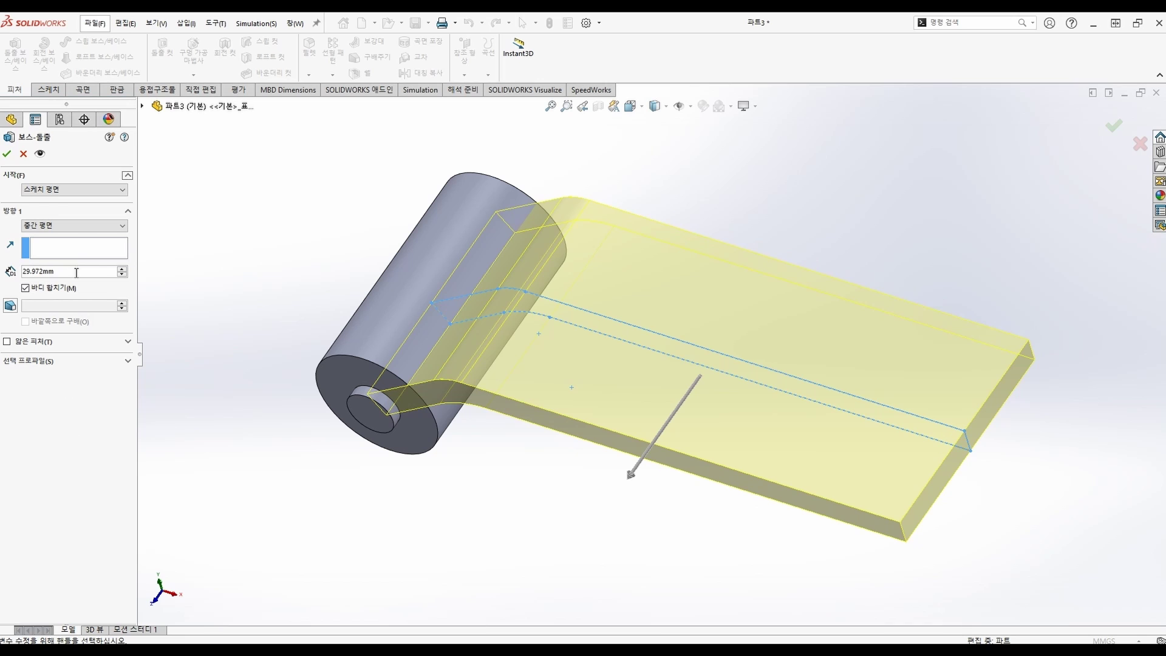
left_click(7, 154)
Round the arm's free end with a full round fillet, using its end face as centre and the two side faces
middle_click_drag(418, 362, 462, 340)
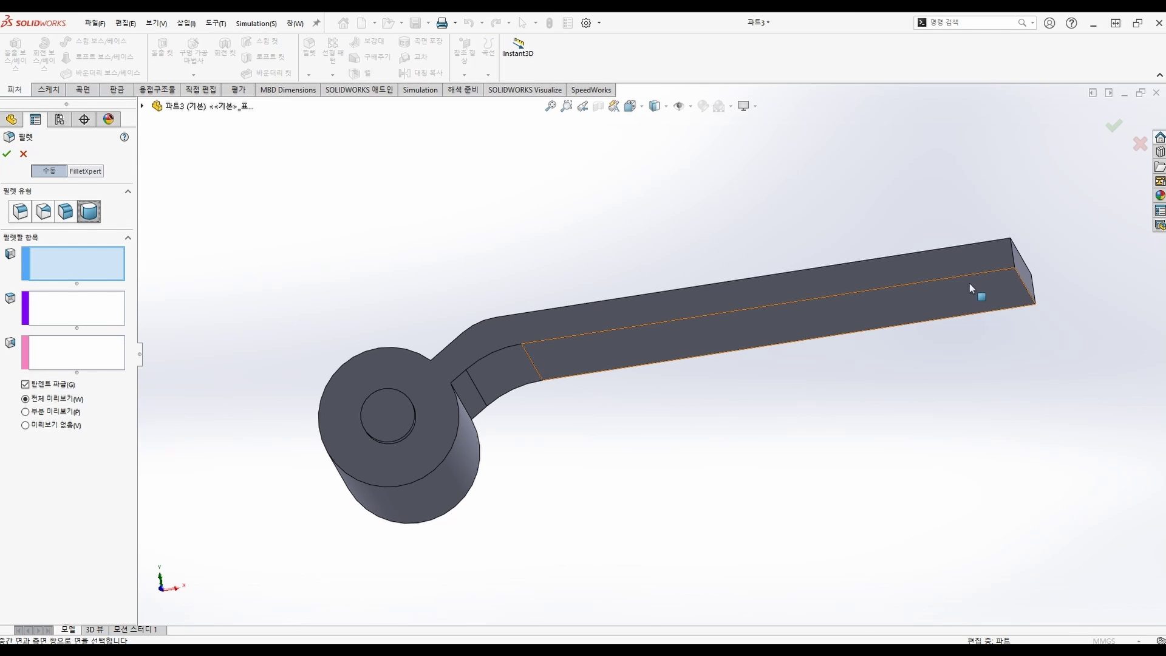
left_click(968, 258)
middle_click_drag(970, 283, 736, 351)
left_click(69, 319)
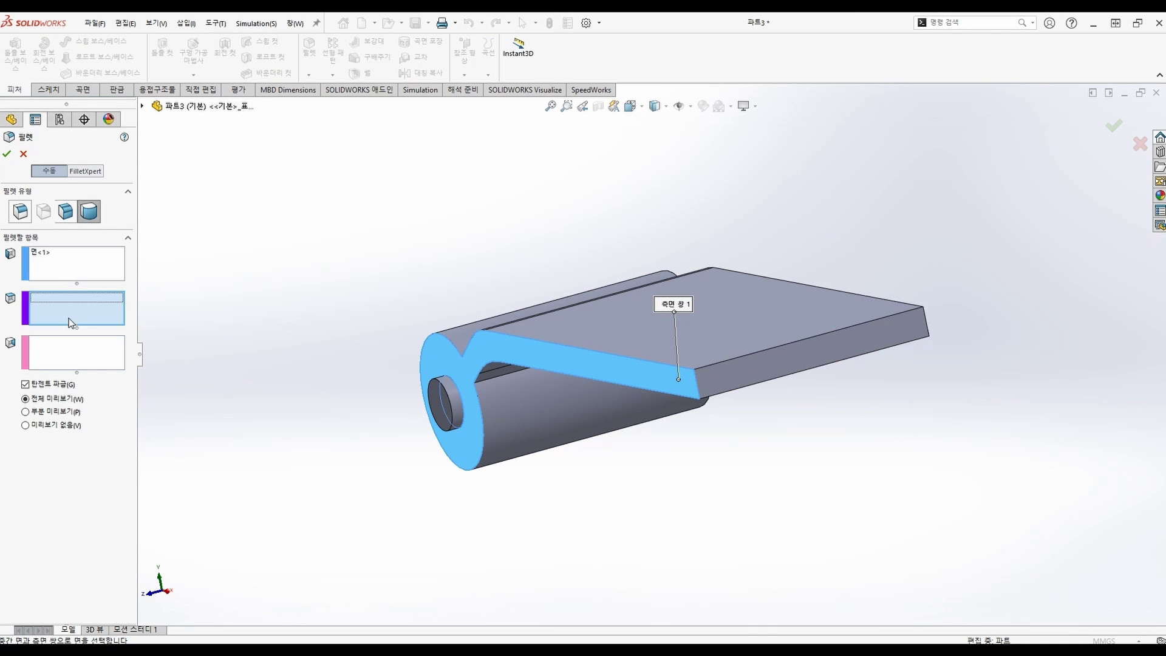
left_click(753, 369)
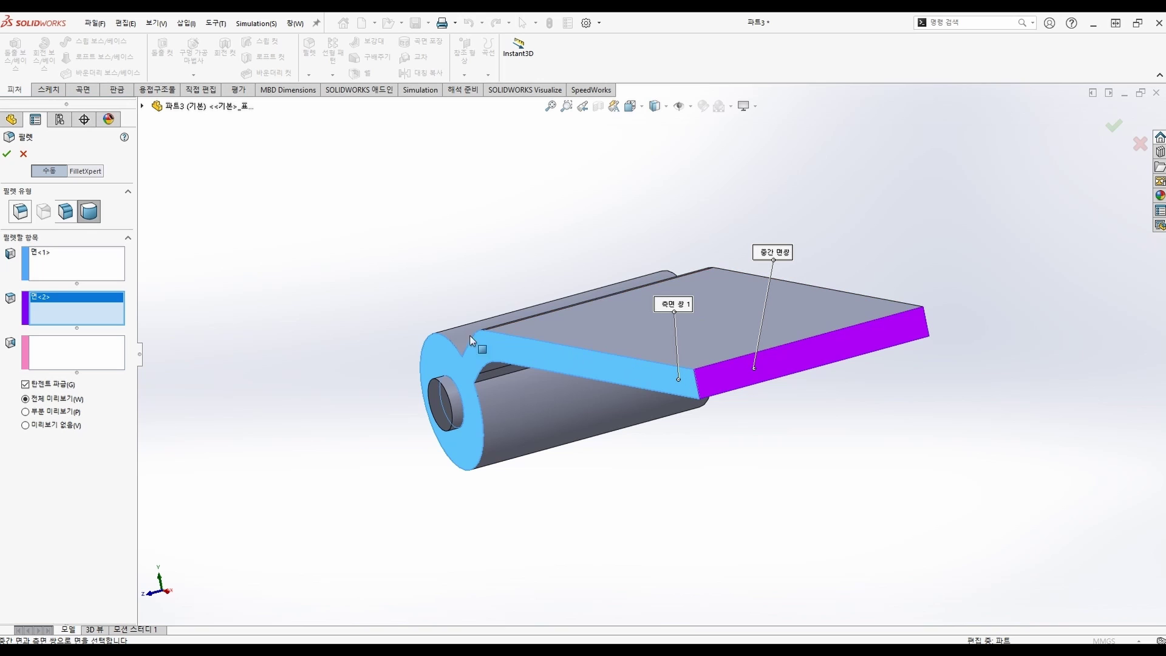
left_click(51, 359)
middle_click_drag(340, 370, 638, 372)
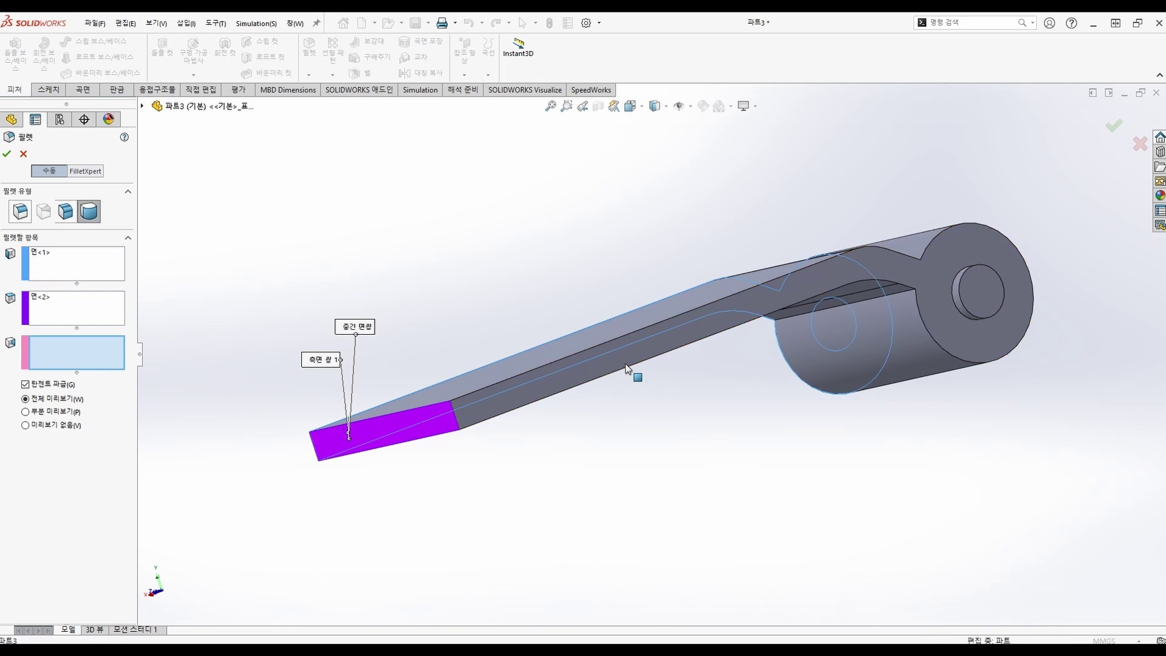
left_click(631, 373)
left_click(7, 153)
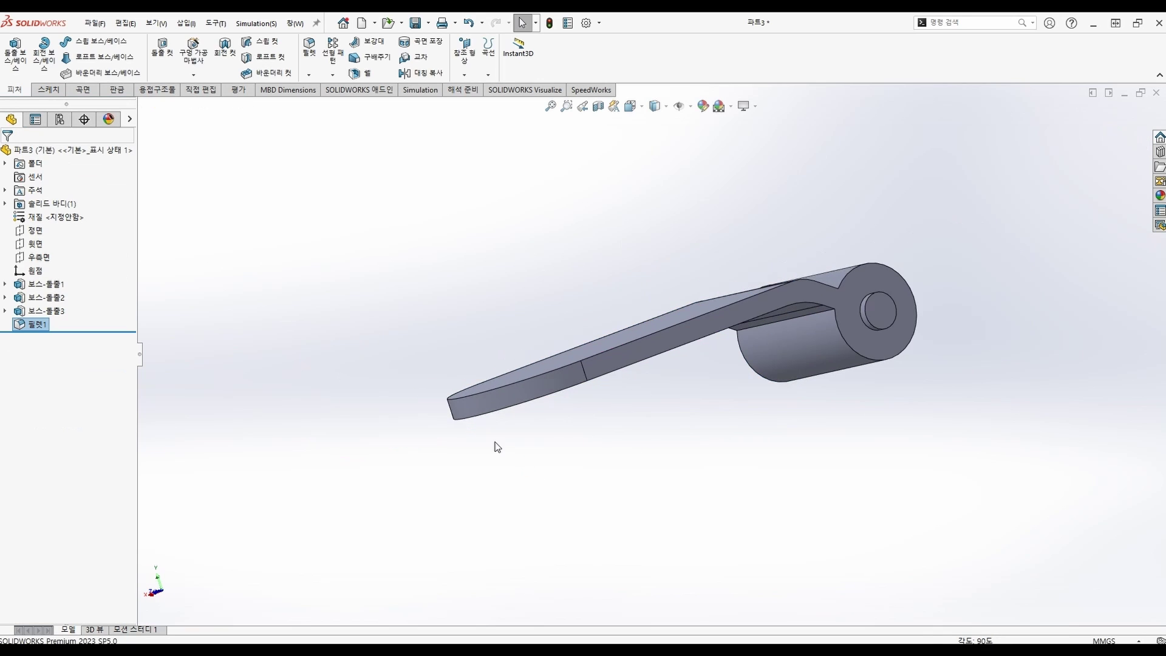
Start a sketch on the arm's flat underside and draw a circle about 23 mm in diameter near the rounded end
middle_click_drag(495, 445, 712, 387)
middle_click_drag(729, 455, 741, 330)
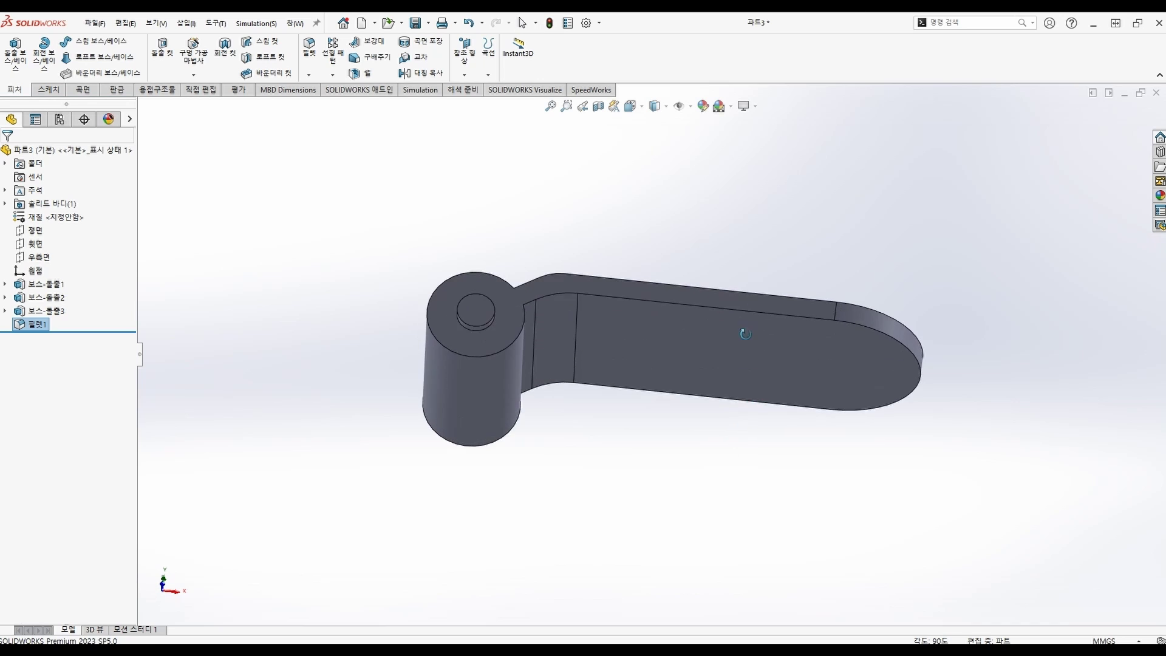
left_click(734, 389)
left_click(795, 335)
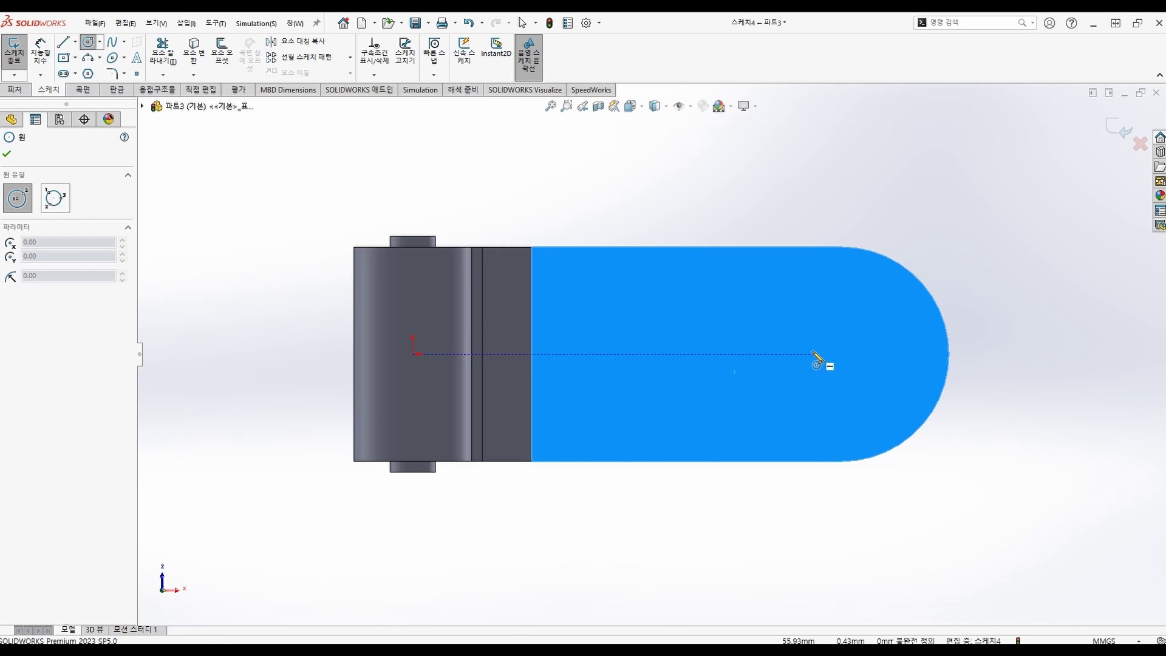
left_click(802, 353)
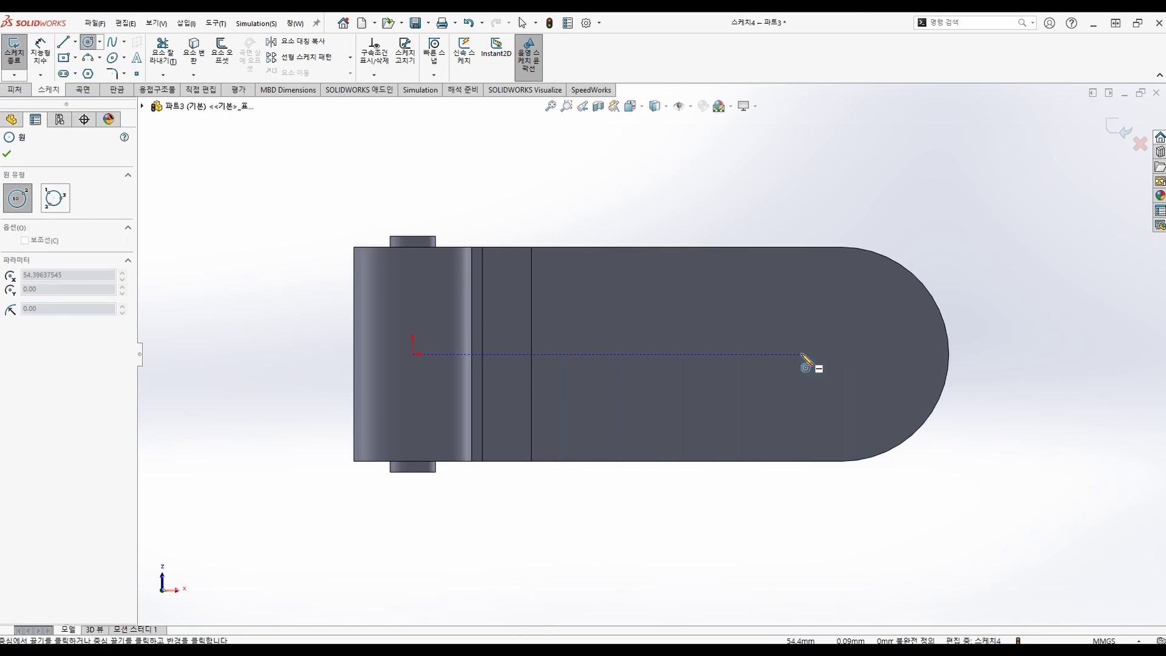
left_click(874, 392)
key("Escape")
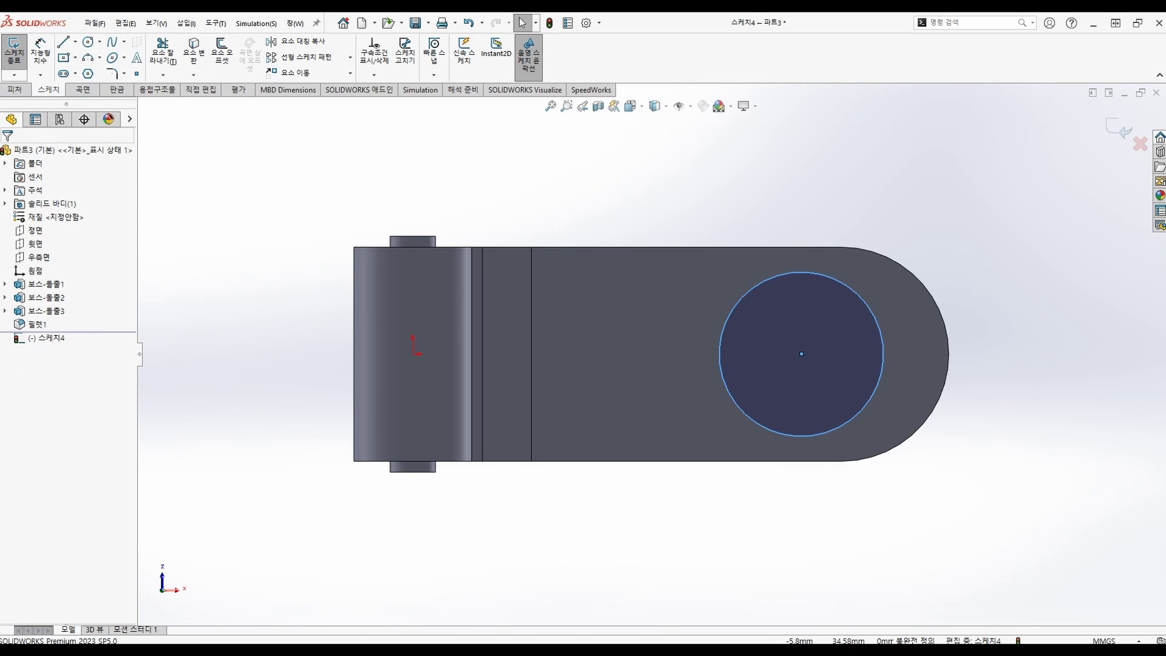
Dimension the circle's diameter to 25.4 mm
left_click(41, 49)
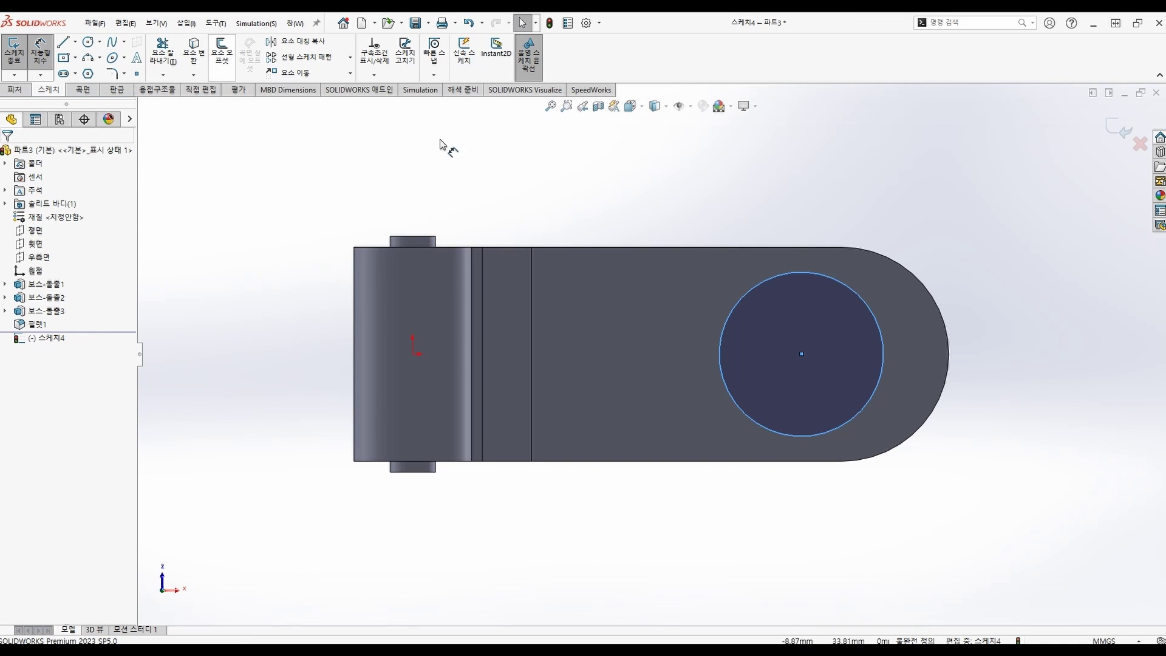
left_click(746, 290)
left_click(751, 198)
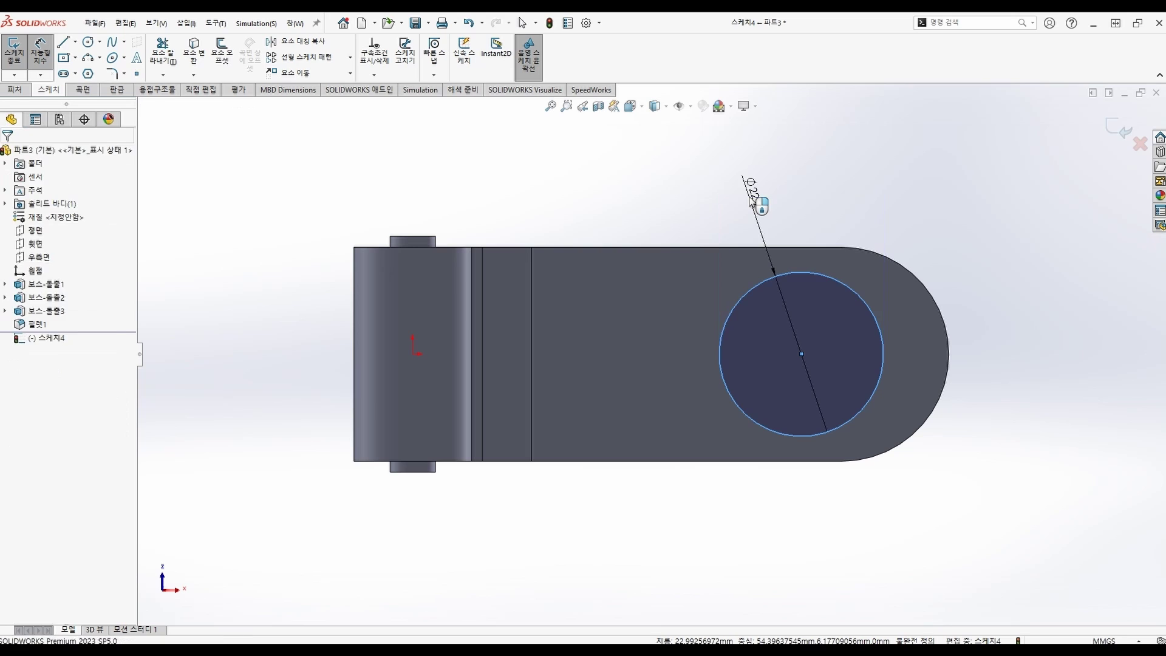
type("25.4")
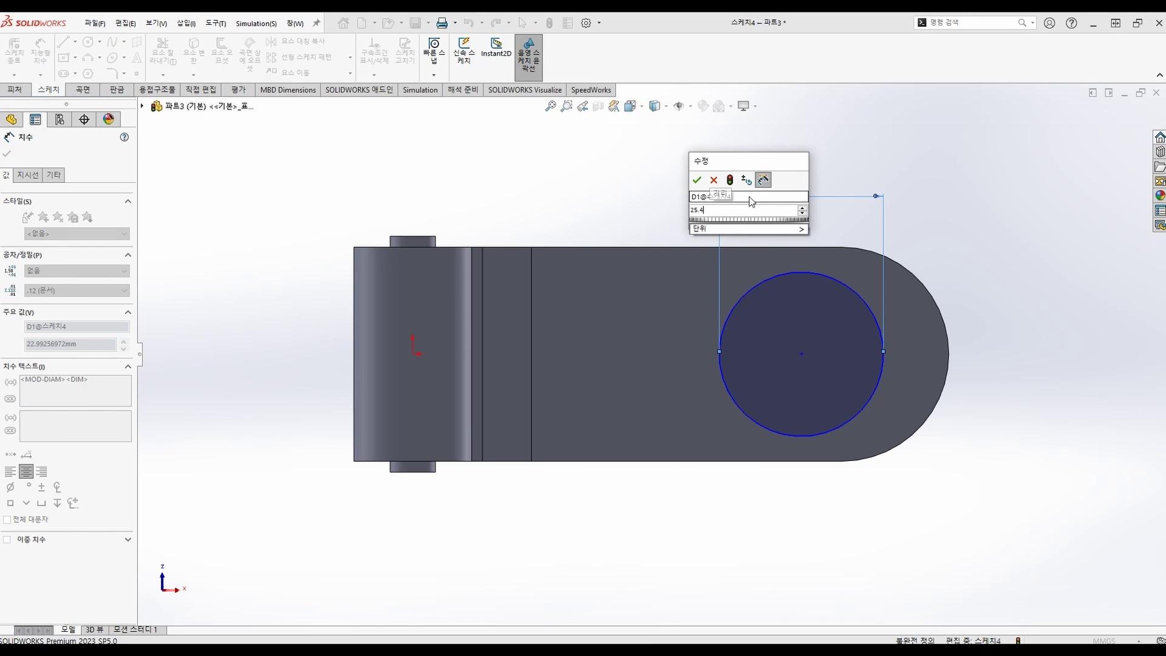
key("Return")
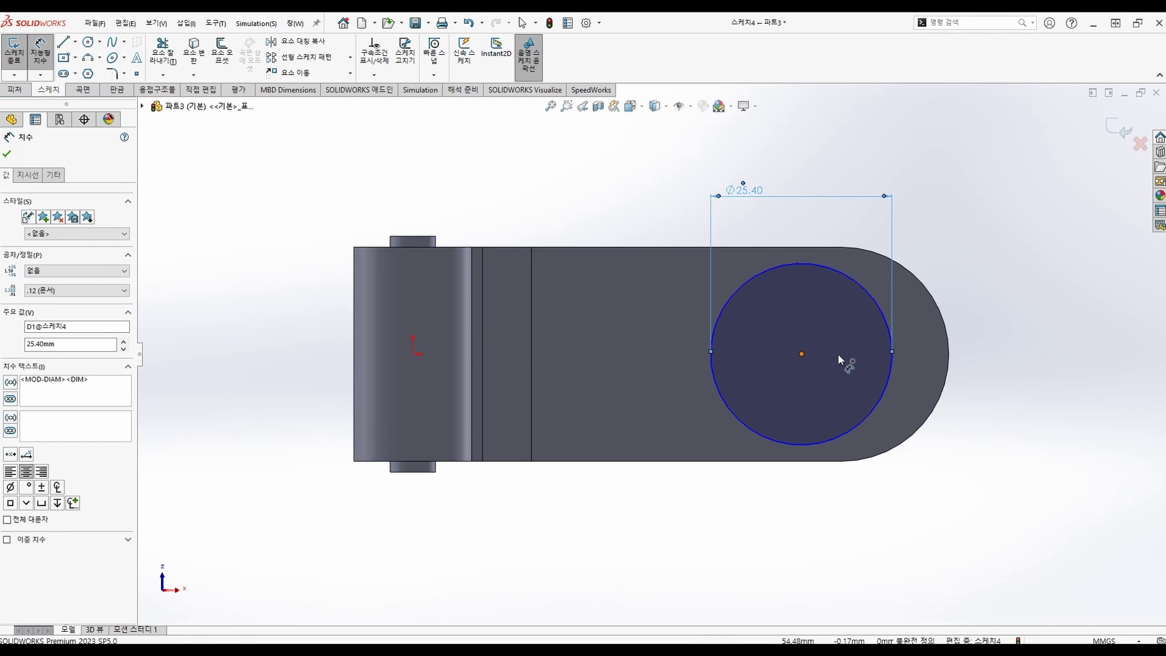
Dimension the distance from the circle's centre to the arm's rounded end to 19.16 mm
left_click(802, 354)
left_click(948, 352)
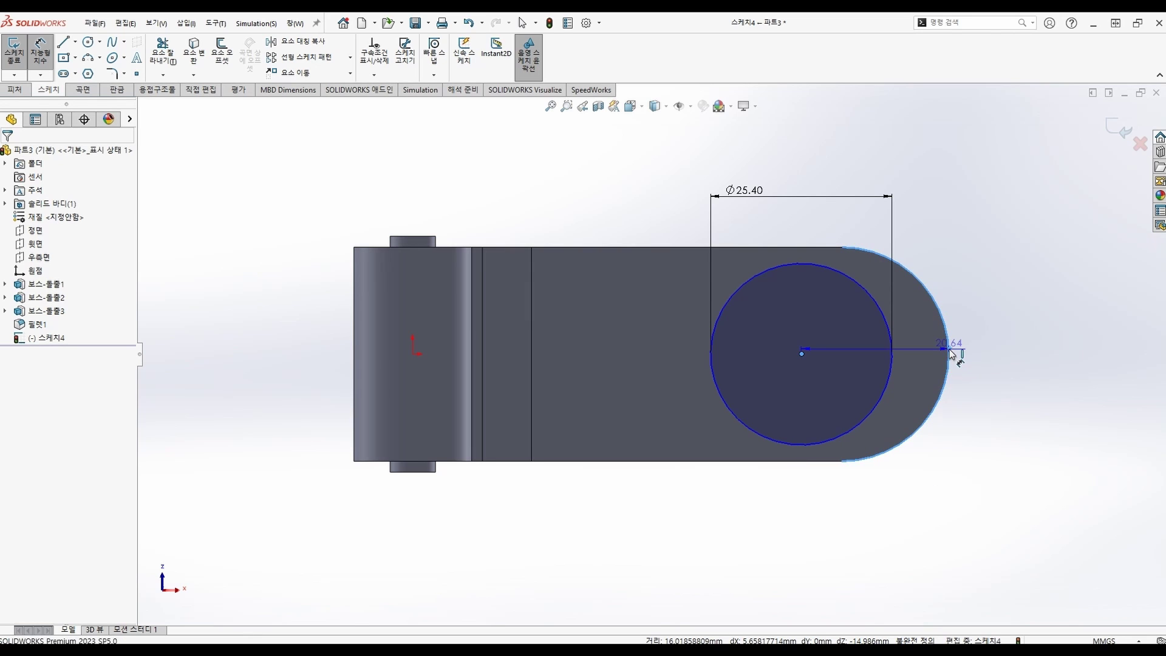
left_click(893, 502)
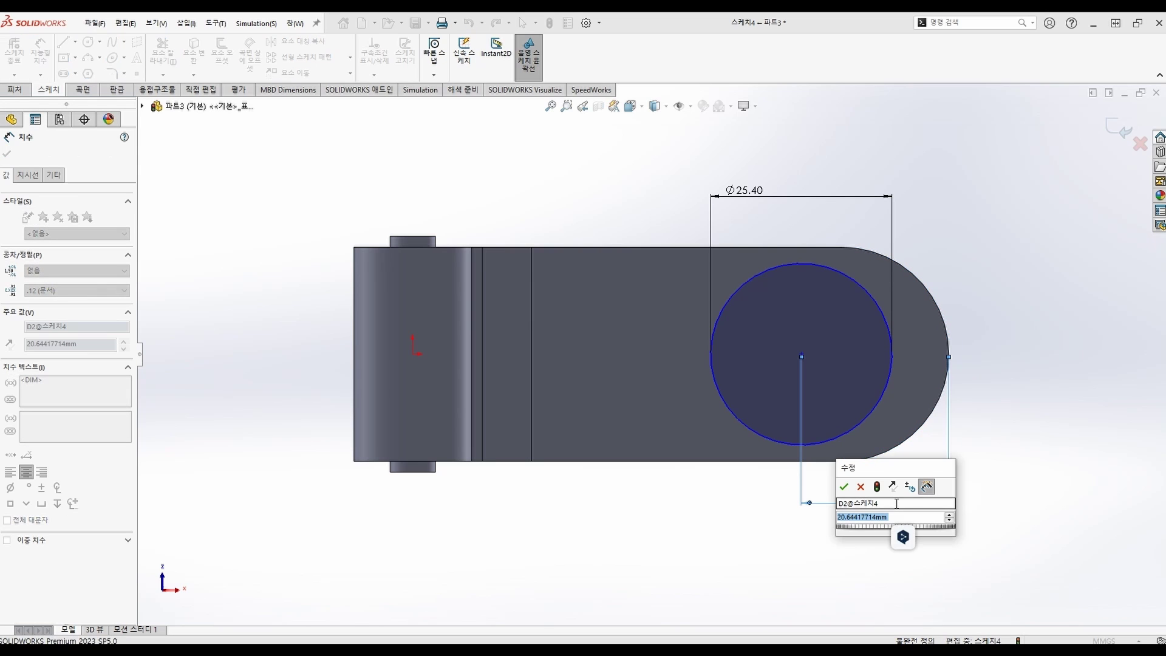
type("19.16")
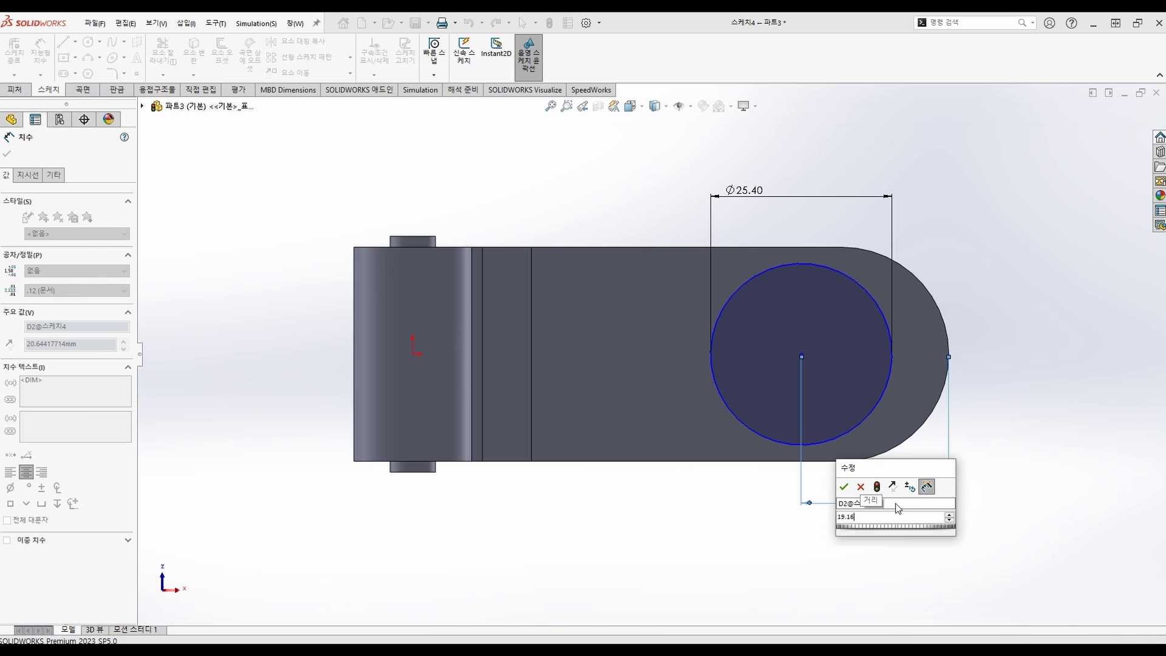
key("Return")
key("Escape")
Add a horizontal relation between the circle's centre and the origin
left_click(811, 353)
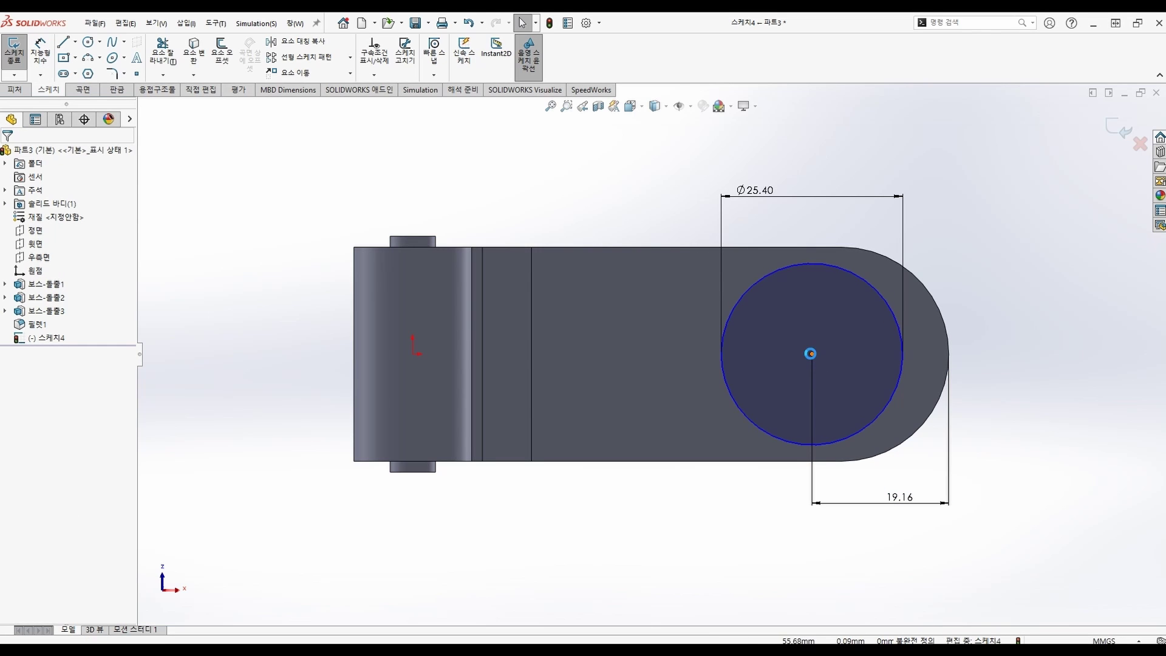
left_click(412, 354, "ctrl")
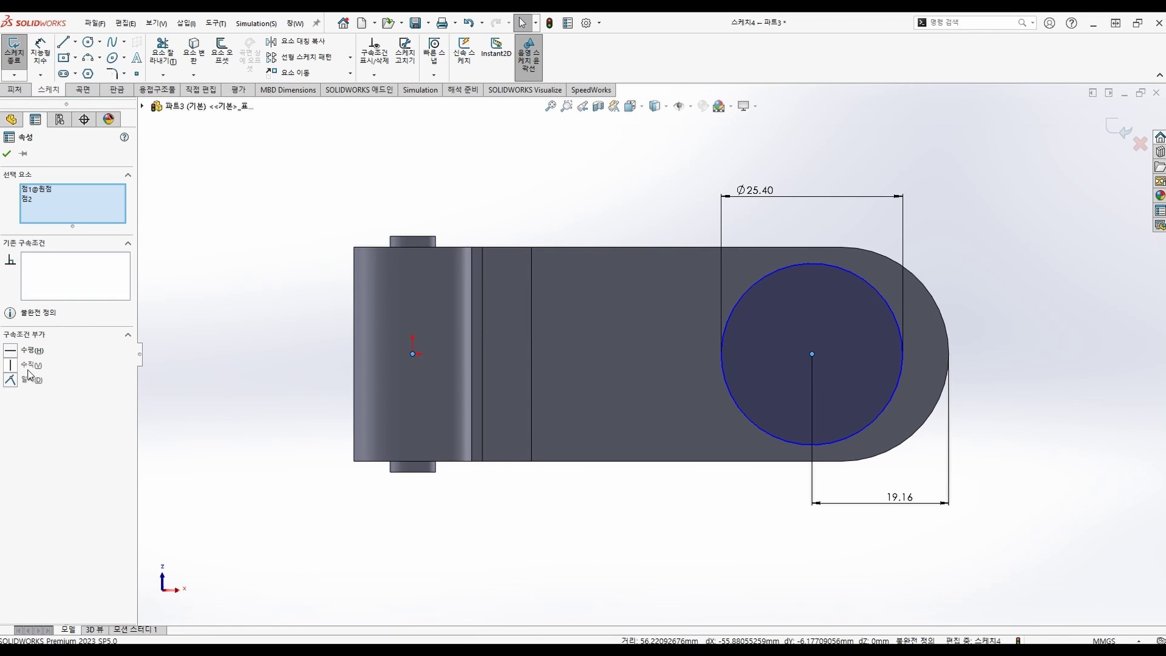
left_click(10, 351)
left_click(322, 497)
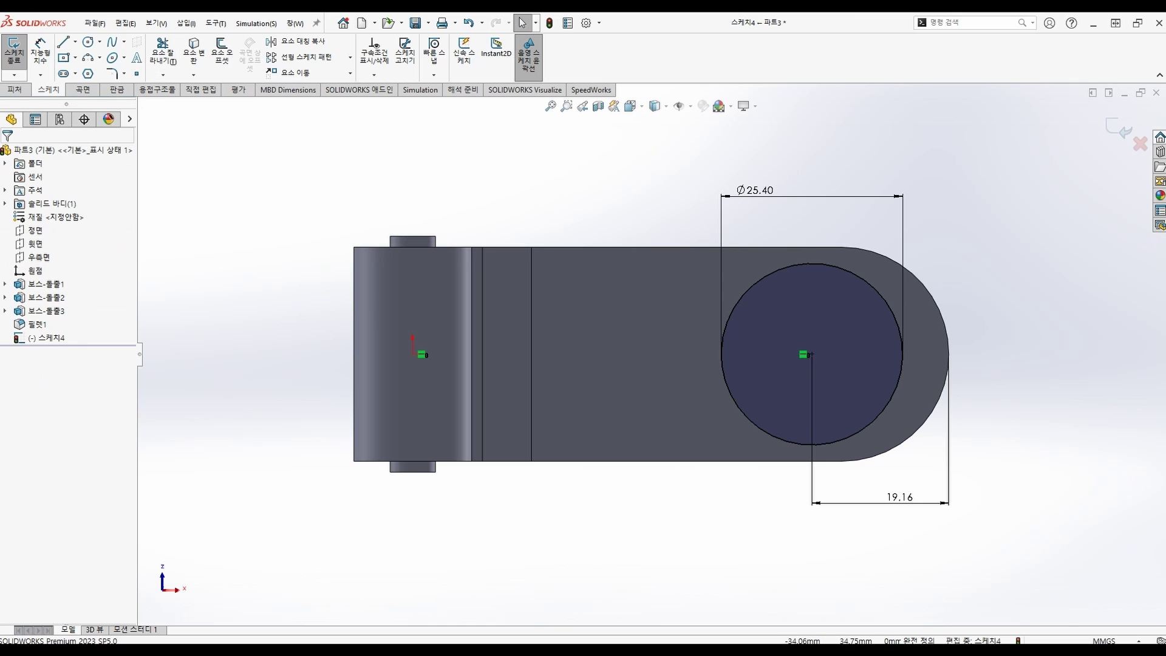
Extrude the 25.4 mm circle 2.54 mm outward from the arm's underside as a blind boss
left_click(15, 61)
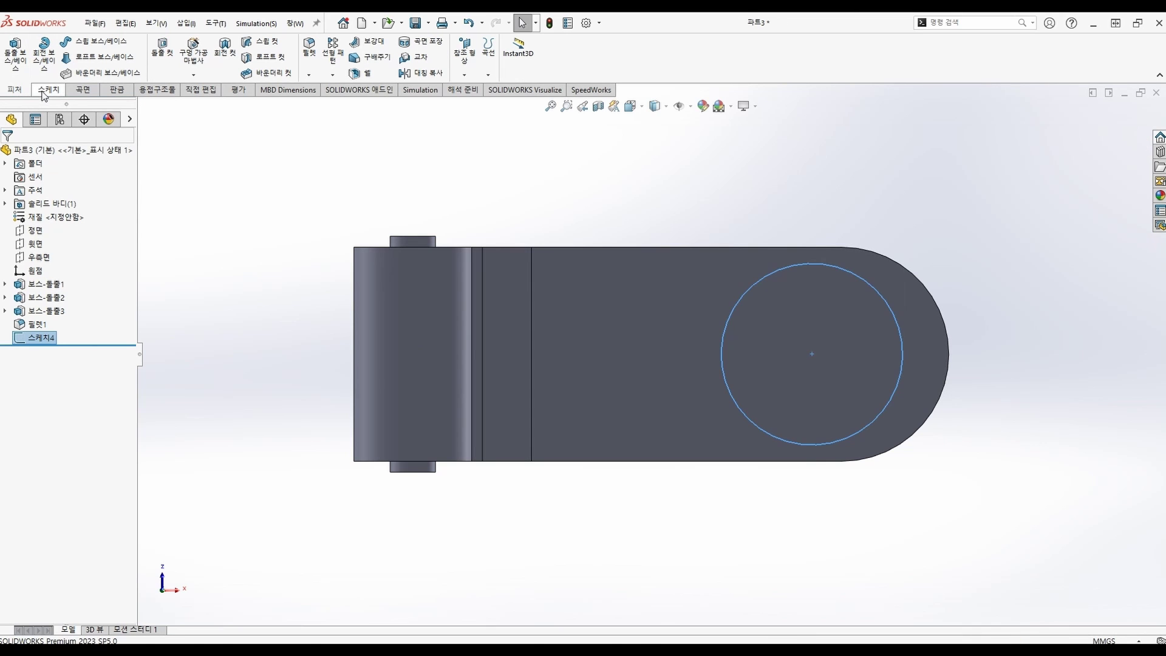
left_click(14, 53)
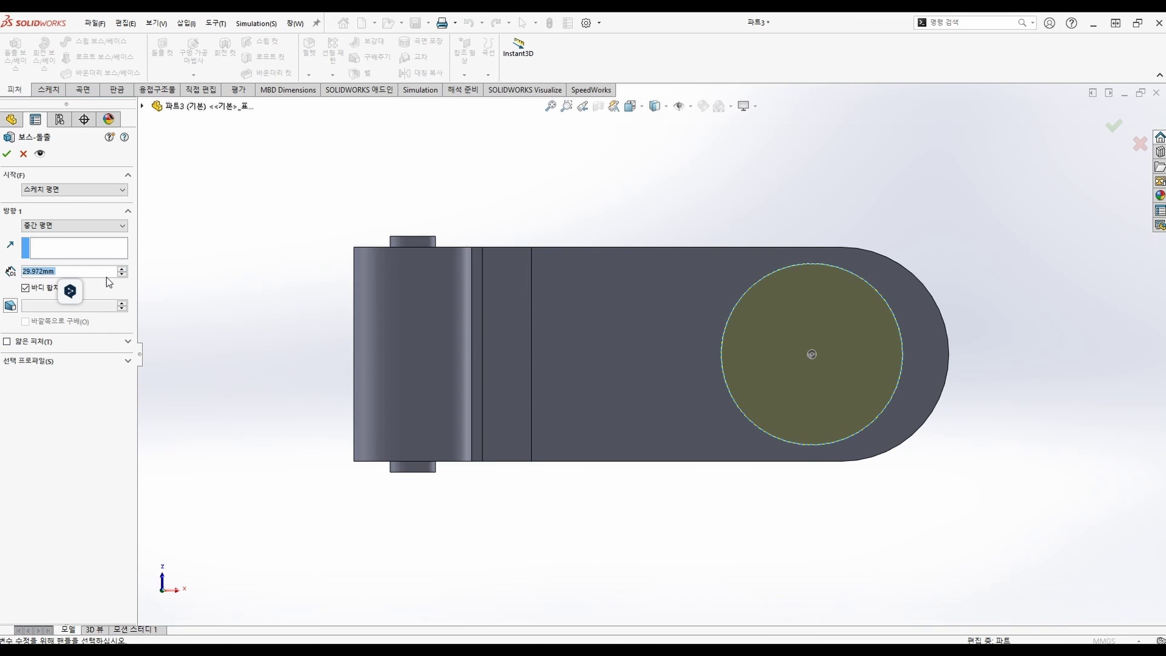
type("2.54")
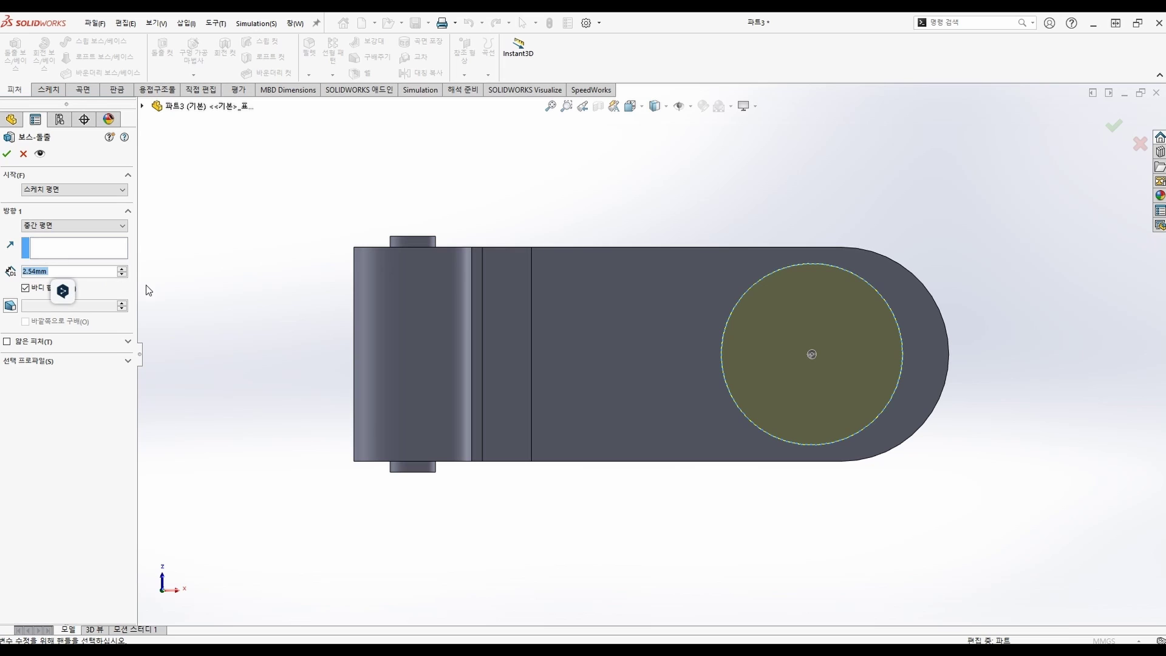
middle_click_drag(686, 422, 671, 587)
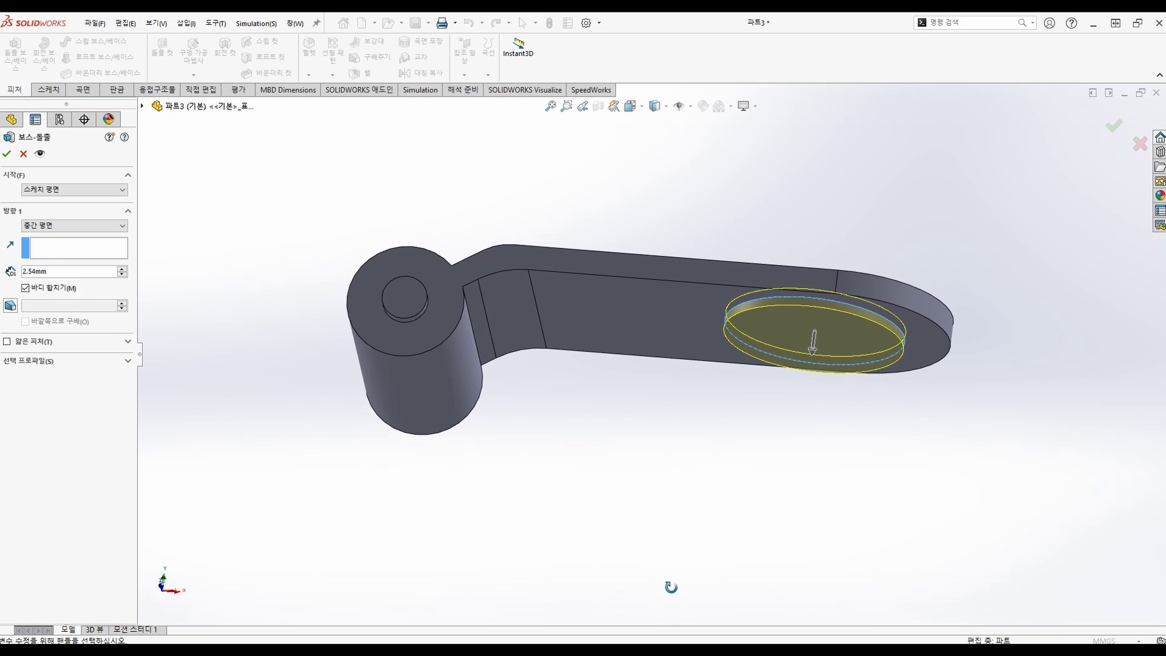
left_click(86, 231)
left_click(68, 236)
left_click(8, 155)
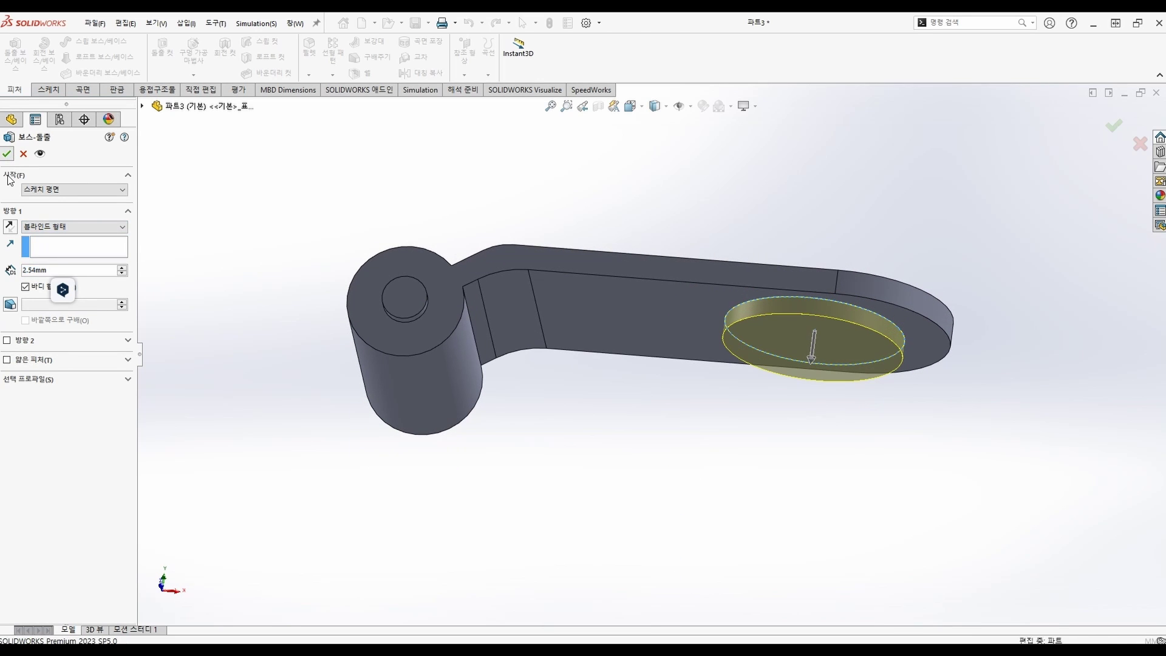
Start a sketch on the new disc's end face and draw a concentric circle about 20.5 mm in diameter
middle_click_drag(548, 414, 549, 368)
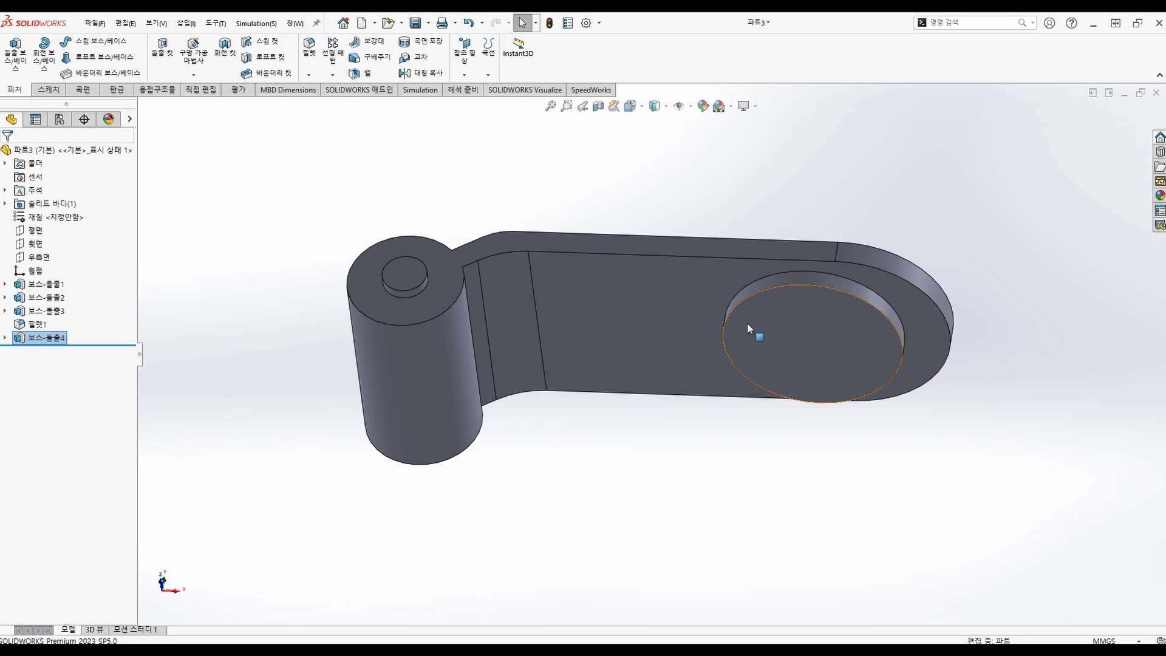
left_click(813, 341)
left_click(850, 302)
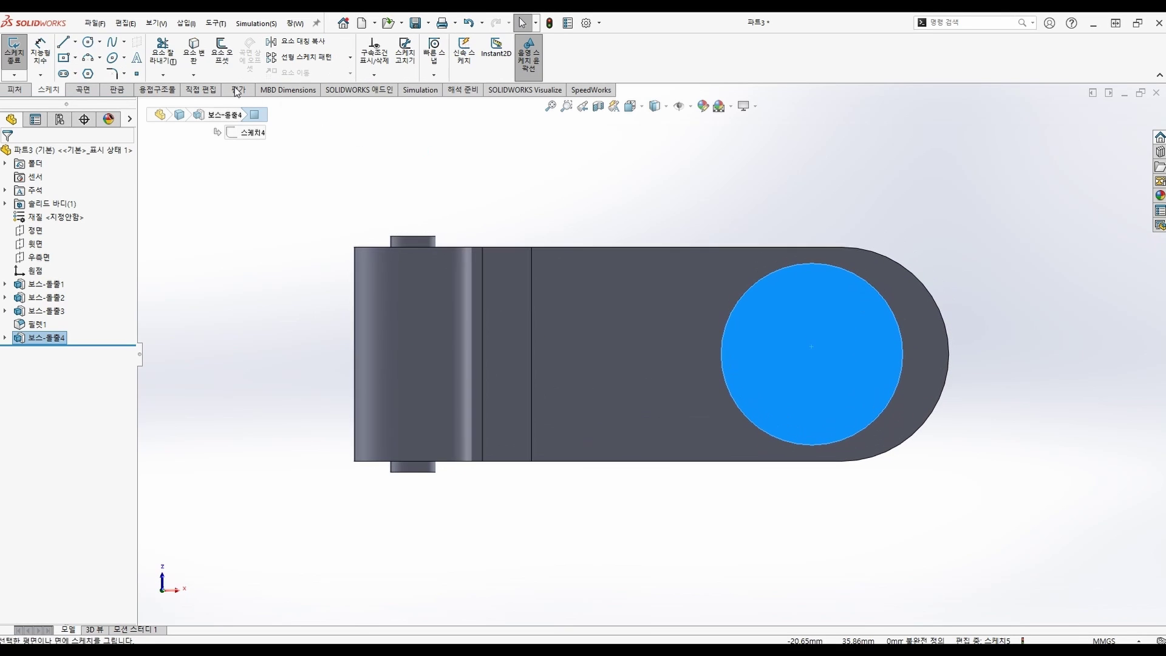
left_click(89, 43)
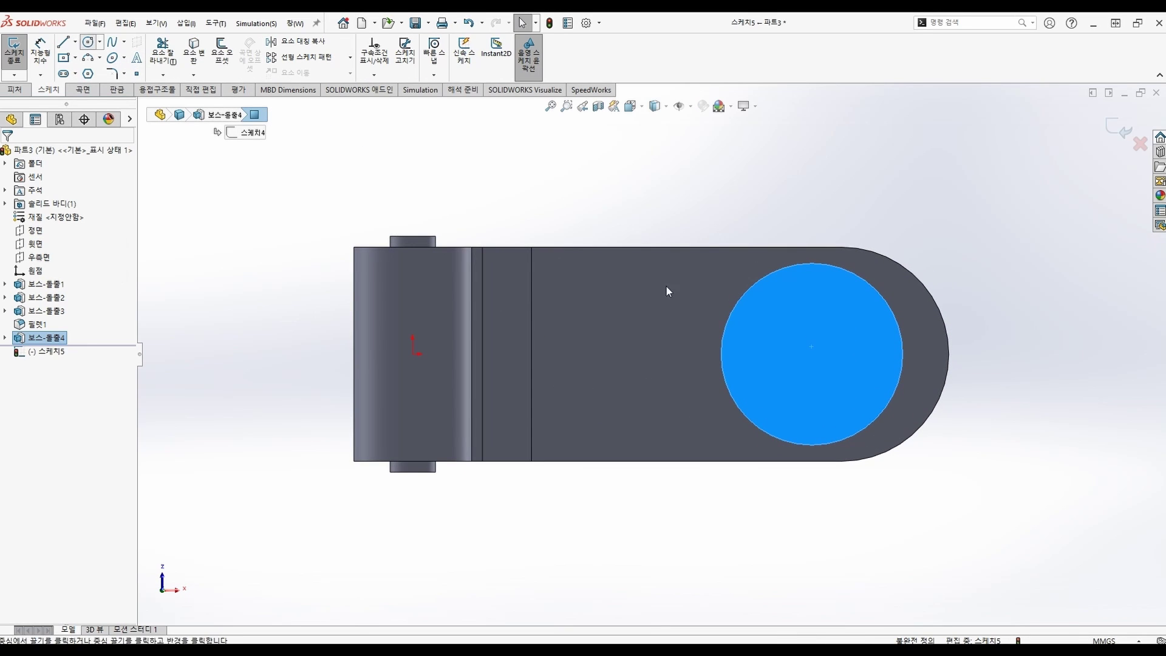
left_click(811, 353)
key("Escape")
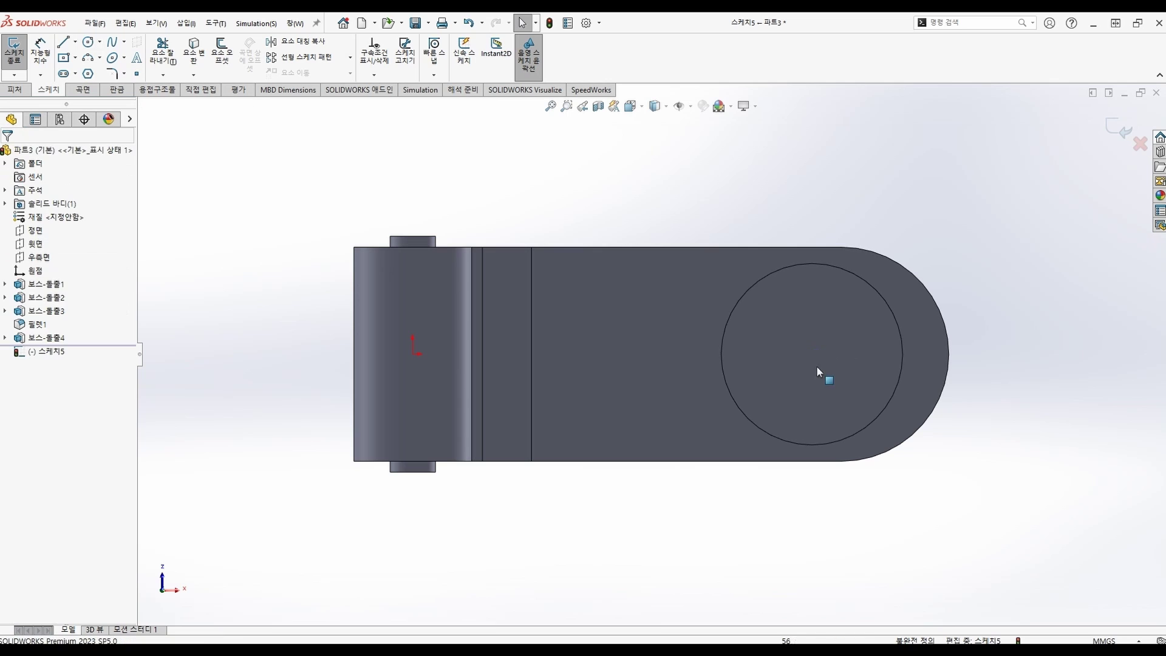
left_click(88, 43)
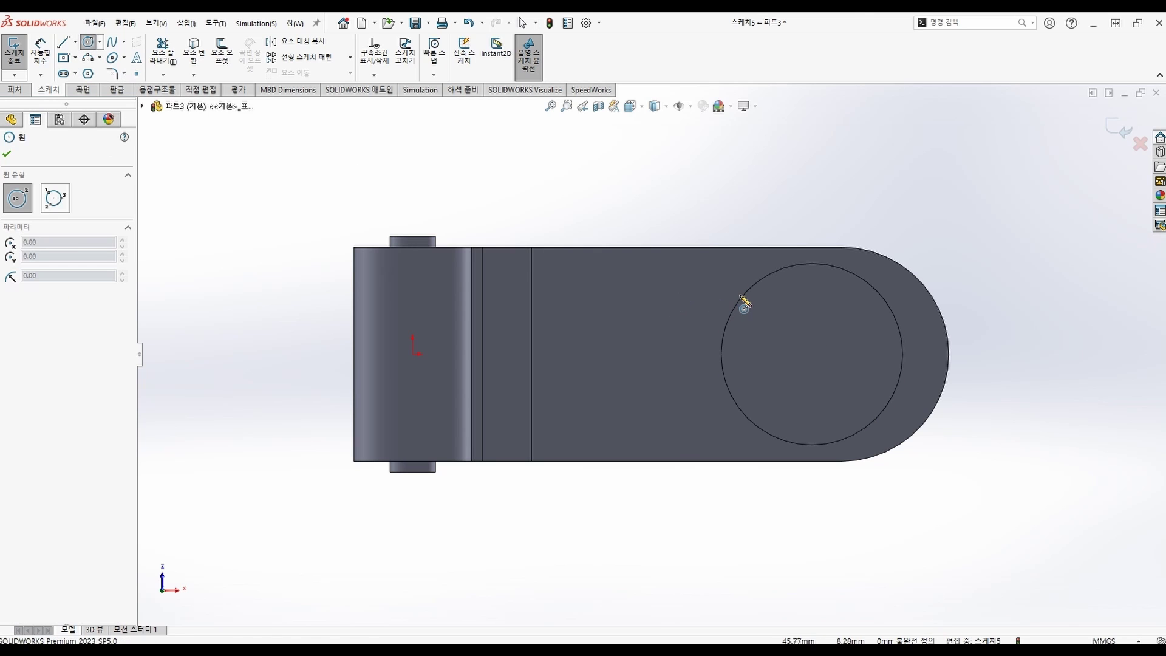
left_click(812, 353)
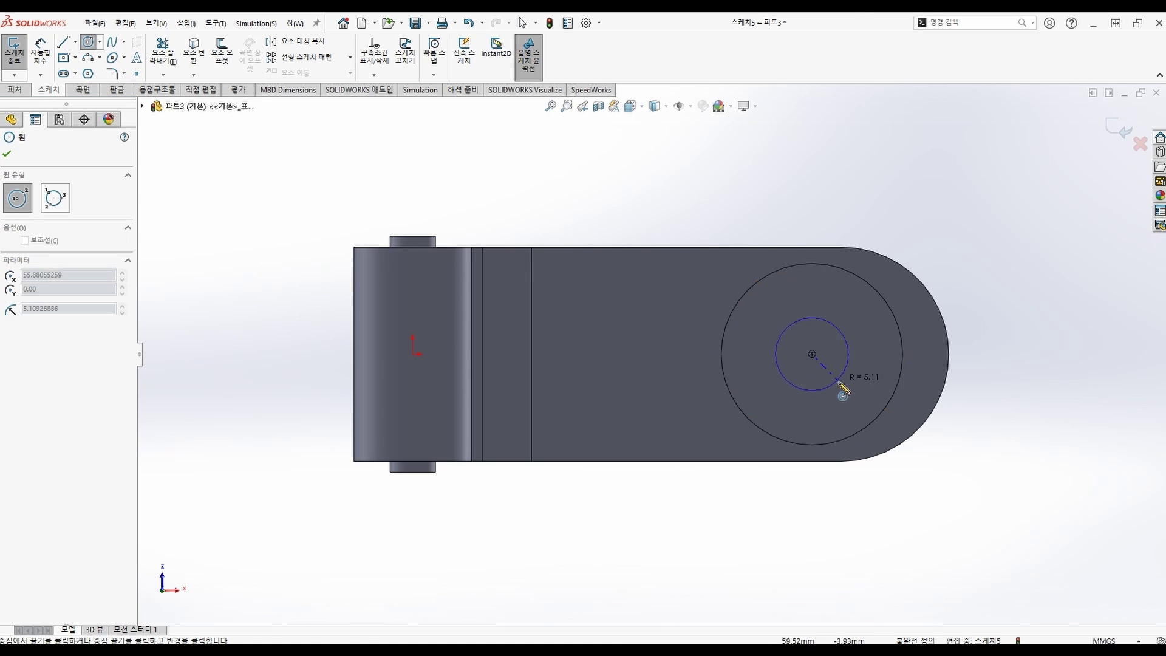
left_click(866, 417)
Dimension the concentric circle's diameter to 23.88 mm
left_click(40, 49)
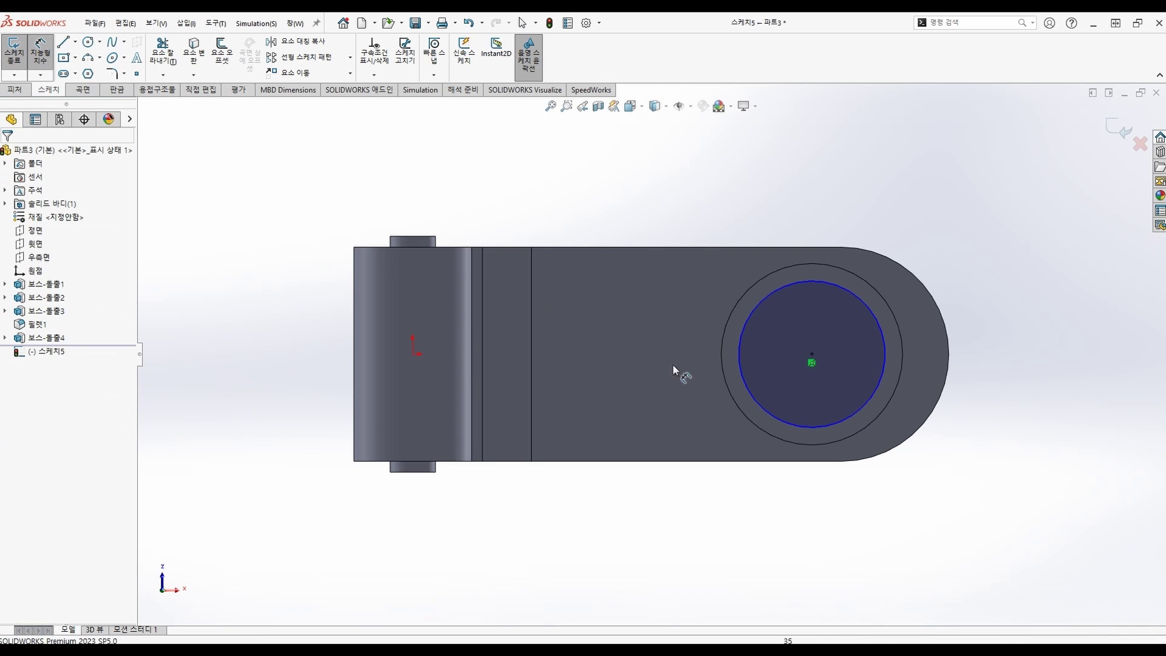
left_click(752, 403)
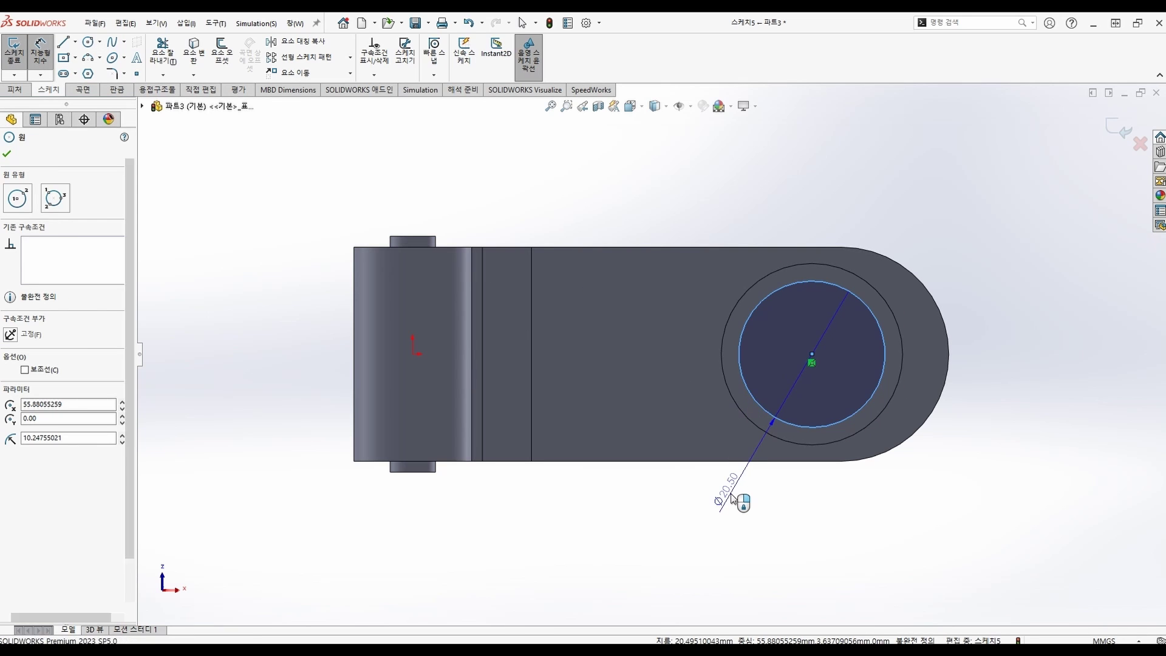
left_click(733, 499)
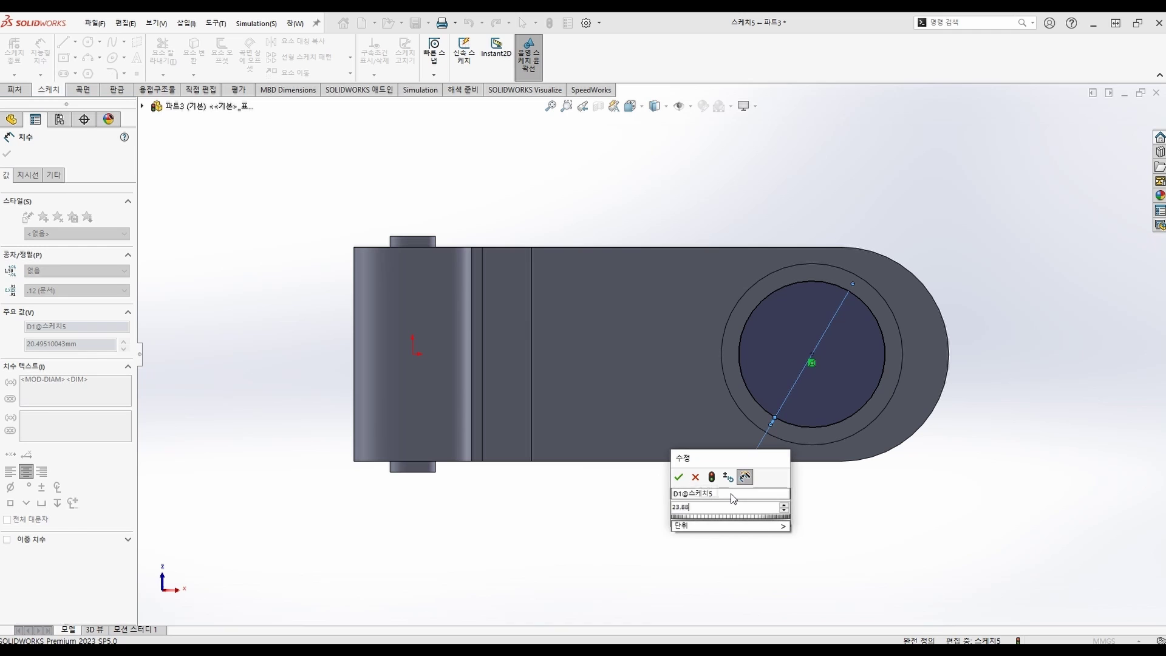
key("Return")
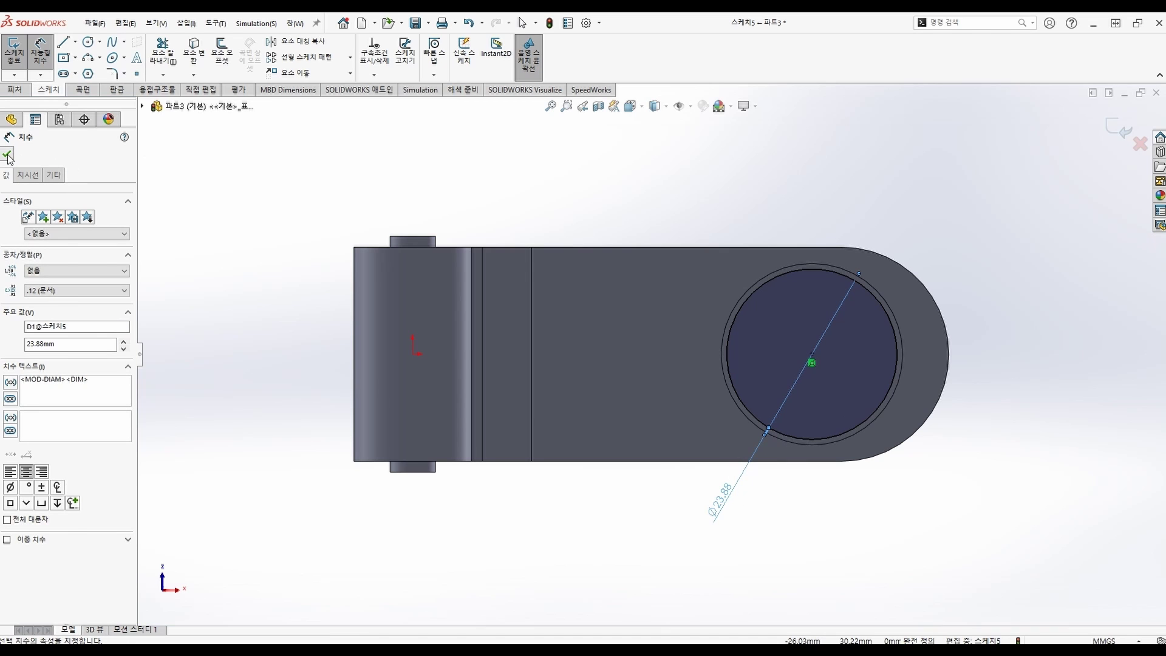
Cut the 23.88 mm circle into the disc as a blind extruded cut 2.54 mm deep
left_click(14, 48)
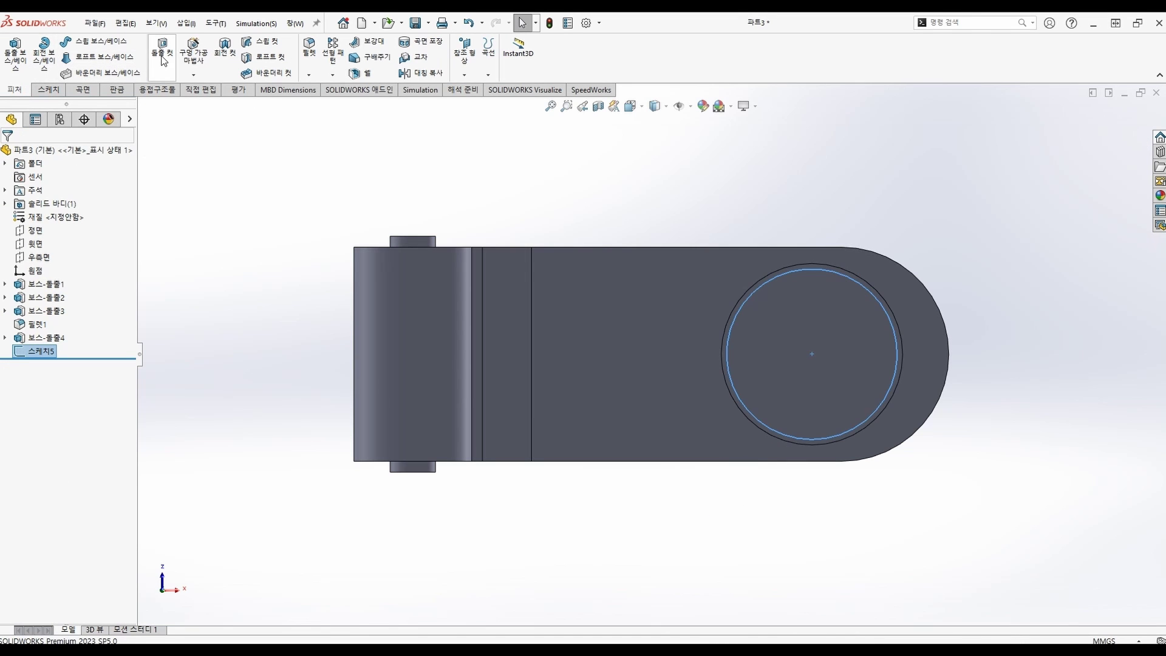
left_click(163, 57)
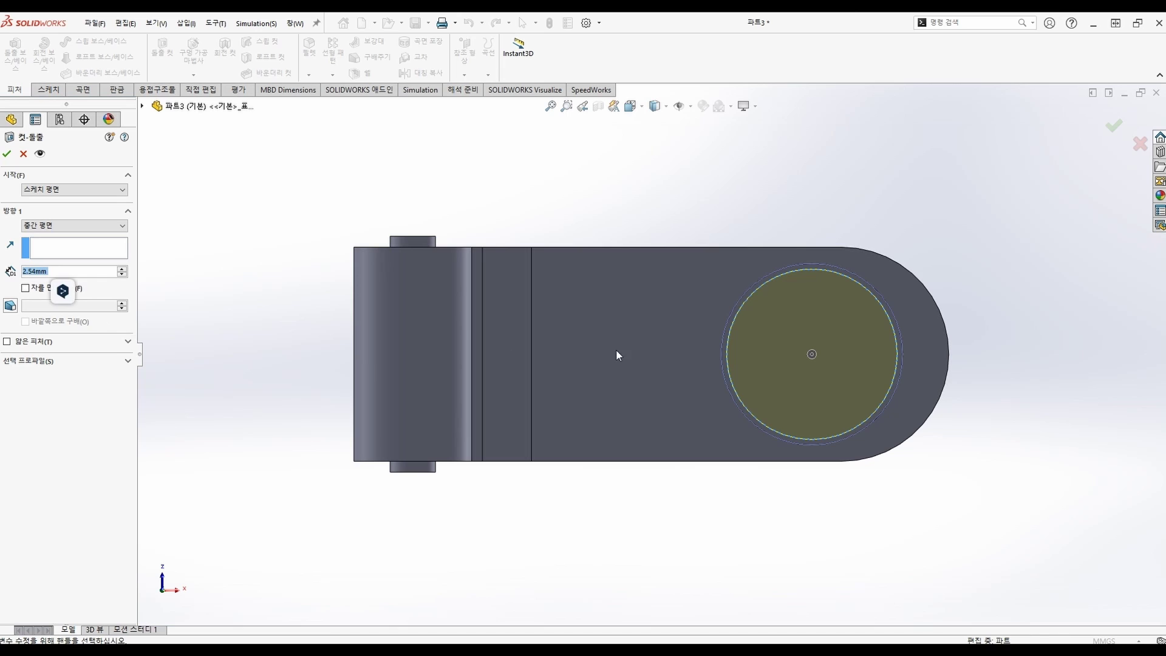
middle_click_drag(309, 268, 321, 325)
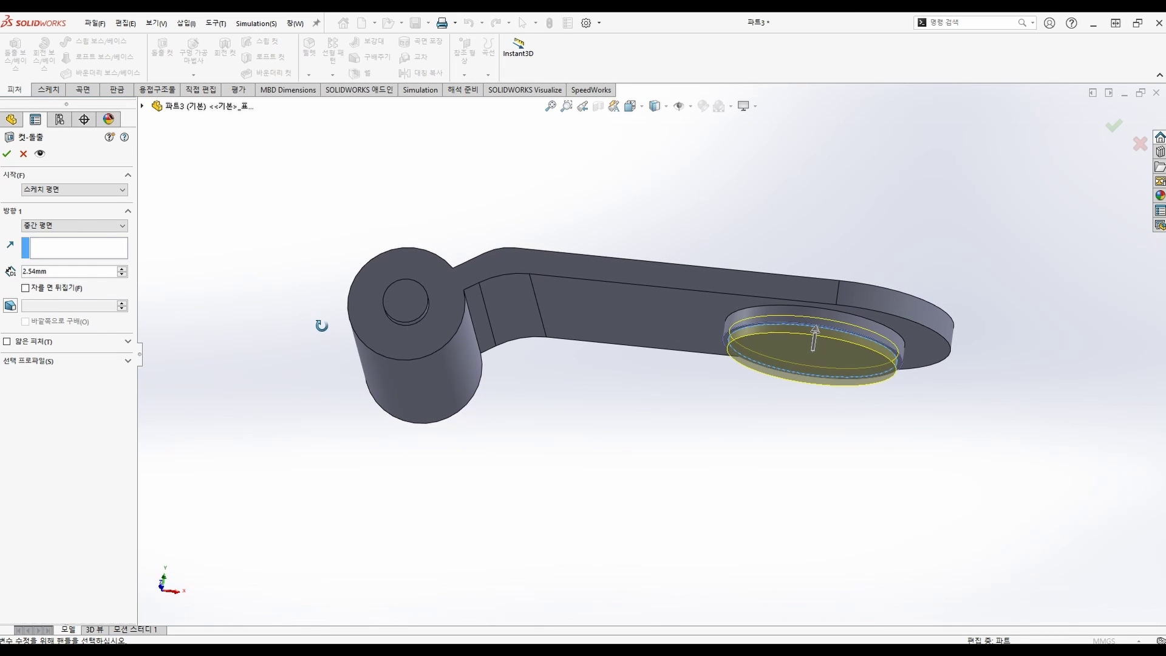
left_click(77, 226)
left_click(67, 237)
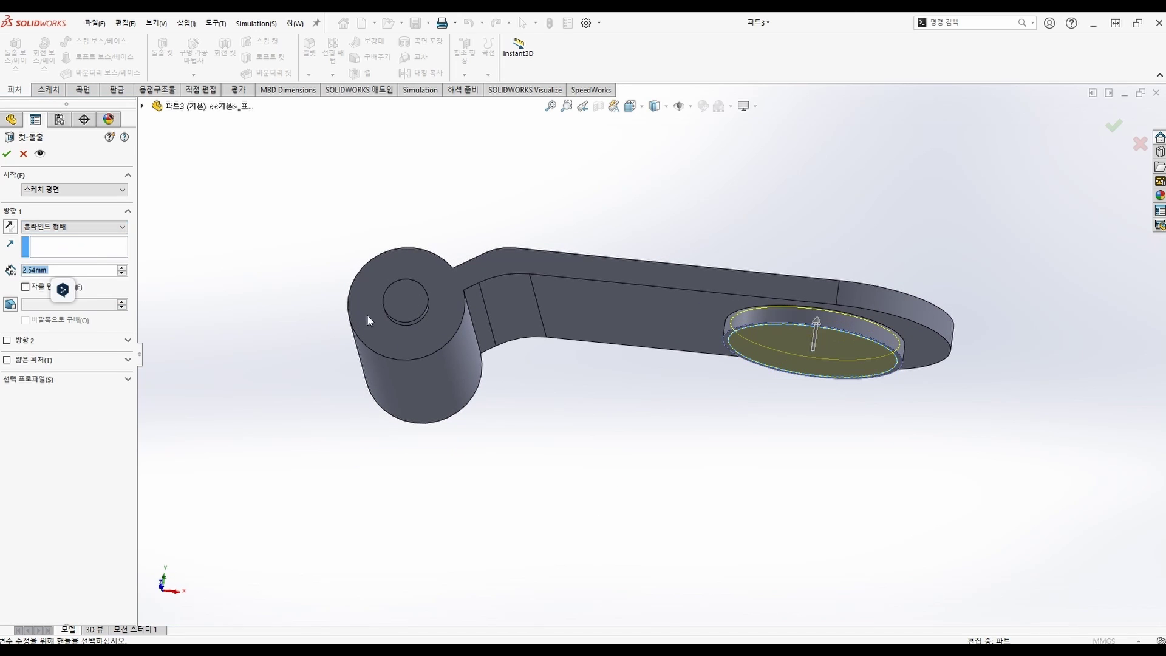
left_click(8, 154)
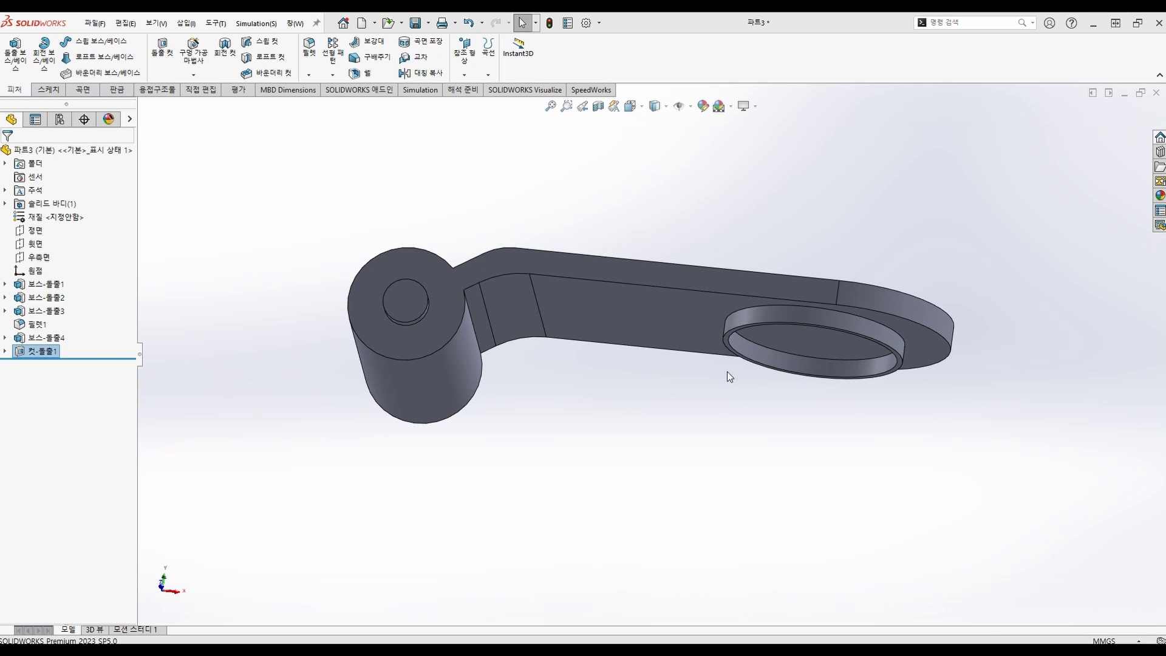
Start a sketch on the floor of the ring's recess and draw a concentric circle about 17.85 mm in diameter
left_click(822, 341)
left_click(875, 306)
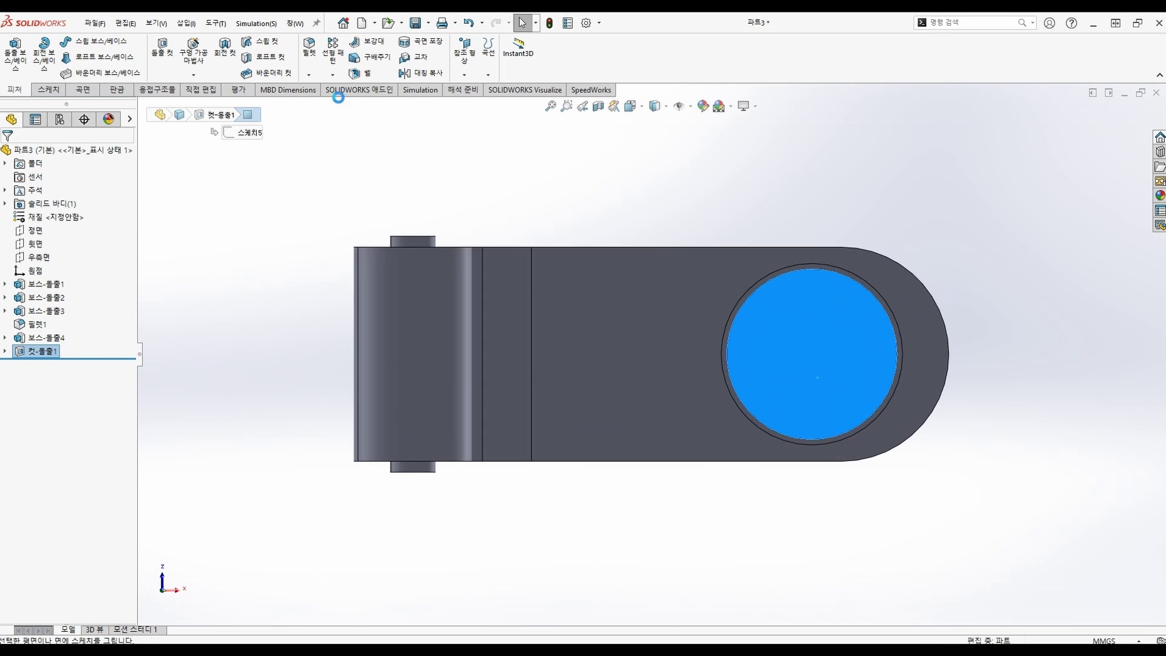
left_click(88, 41)
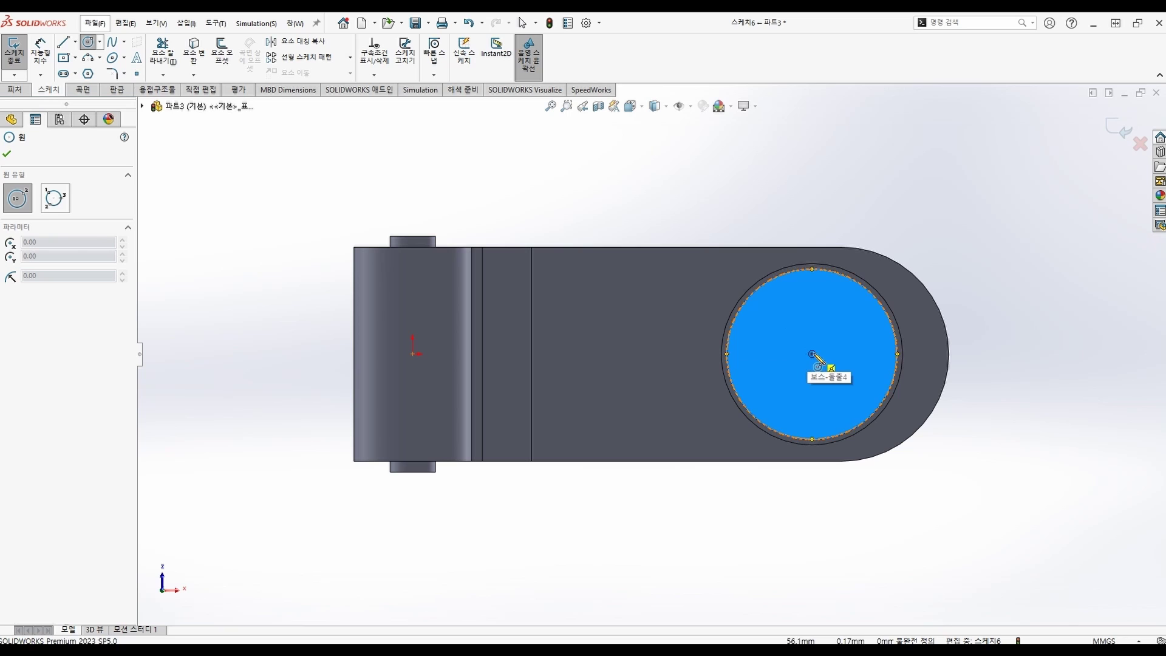
left_click(811, 353)
left_click(857, 309)
Dimension the diameter of the circle inside the recess to 18.8 mm
left_click(40, 50)
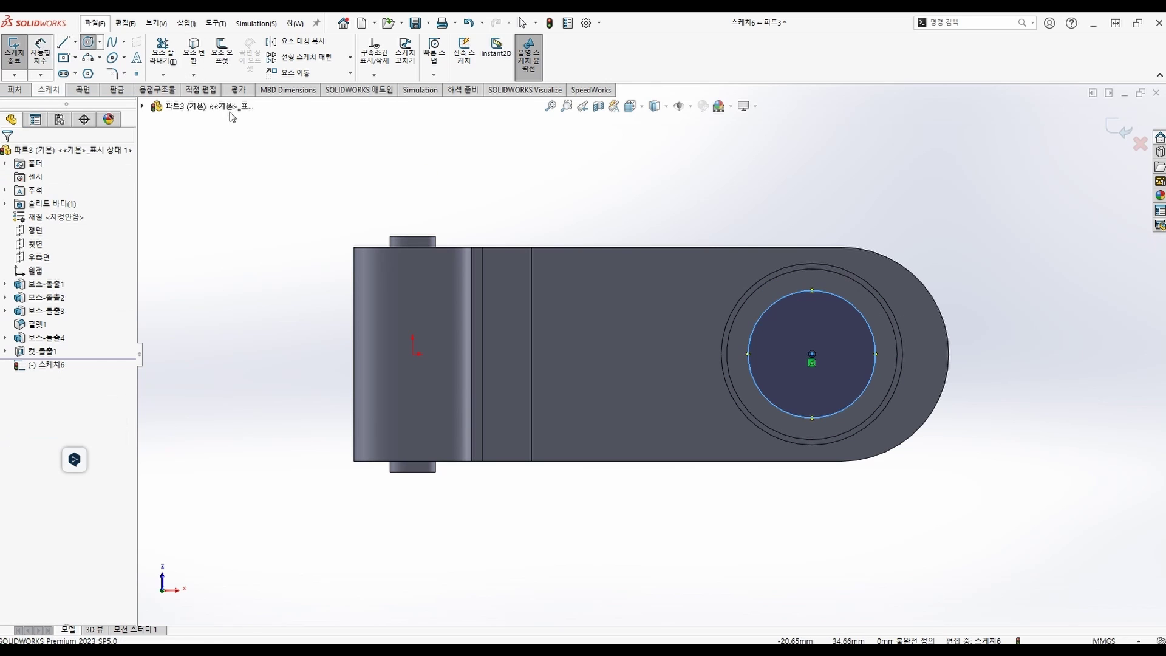
left_click(851, 300)
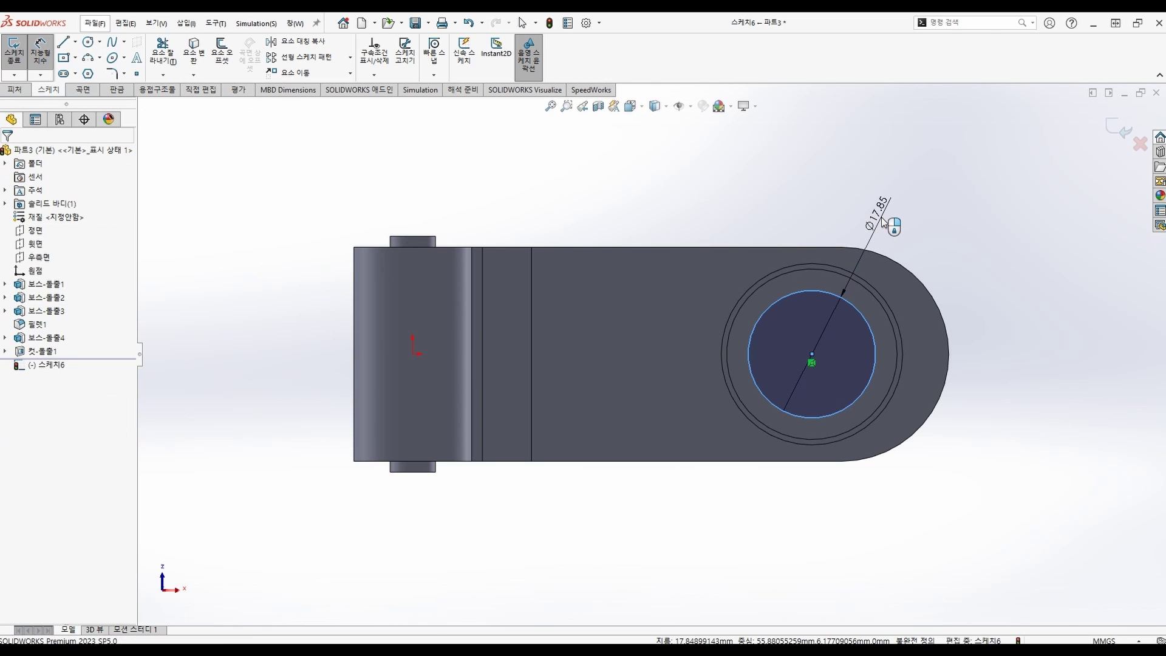
left_click(883, 222)
type("18.8")
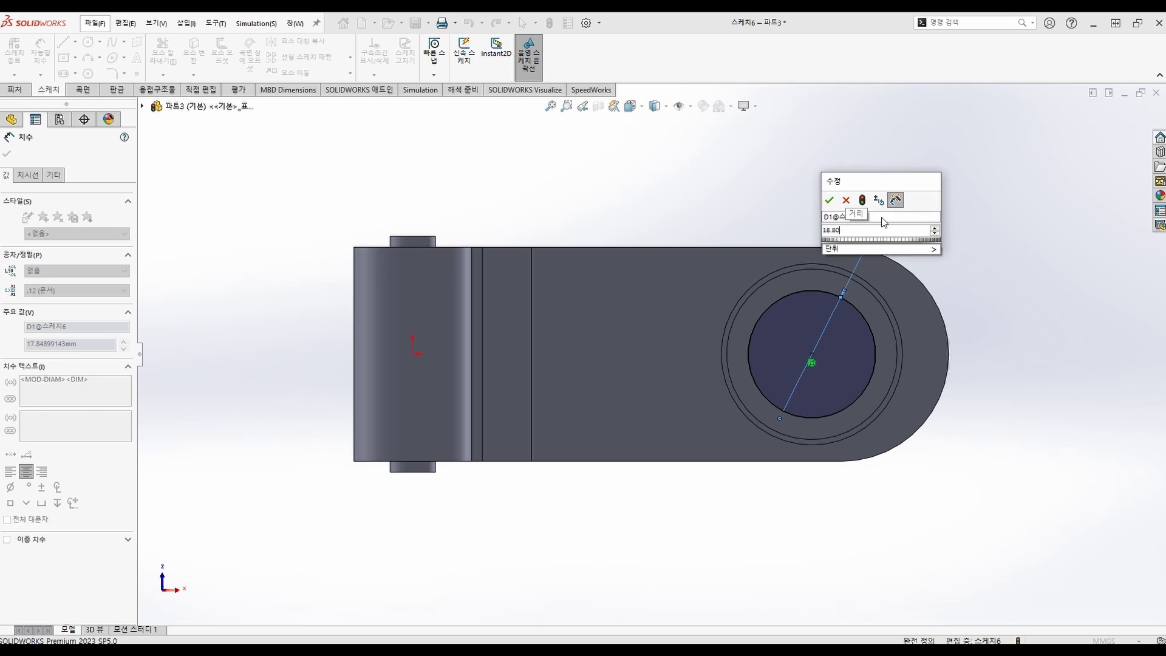
key("Return")
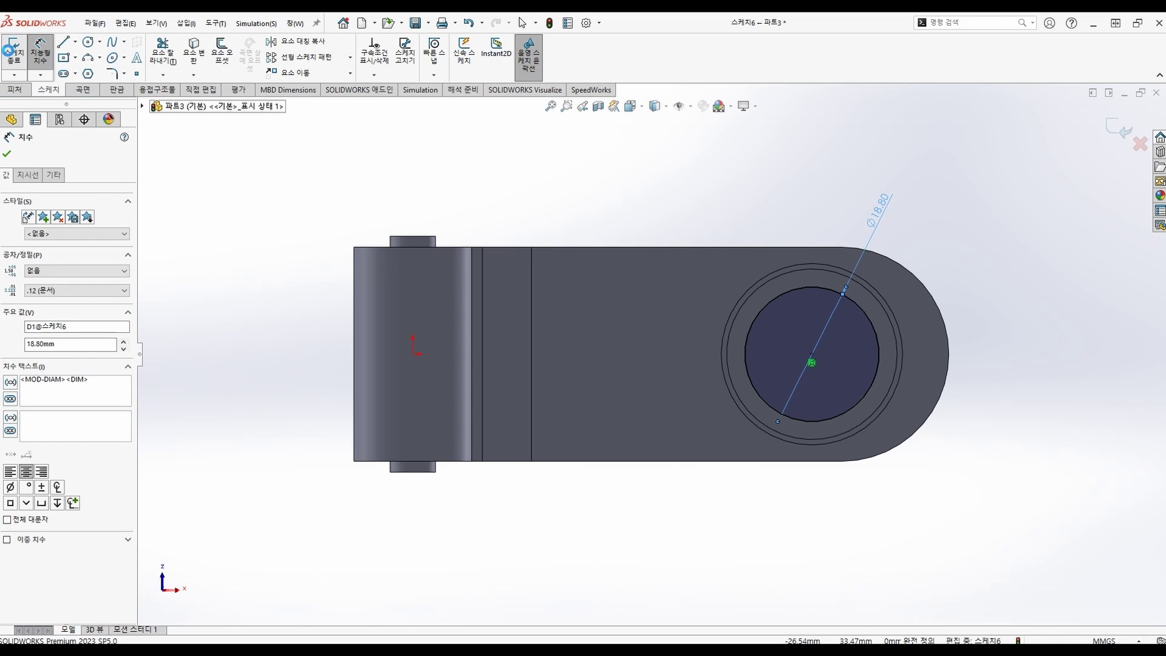
Extrude the 18.8 mm circle as a blind boss 2.54 mm outward from the recess floor
left_click(10, 50)
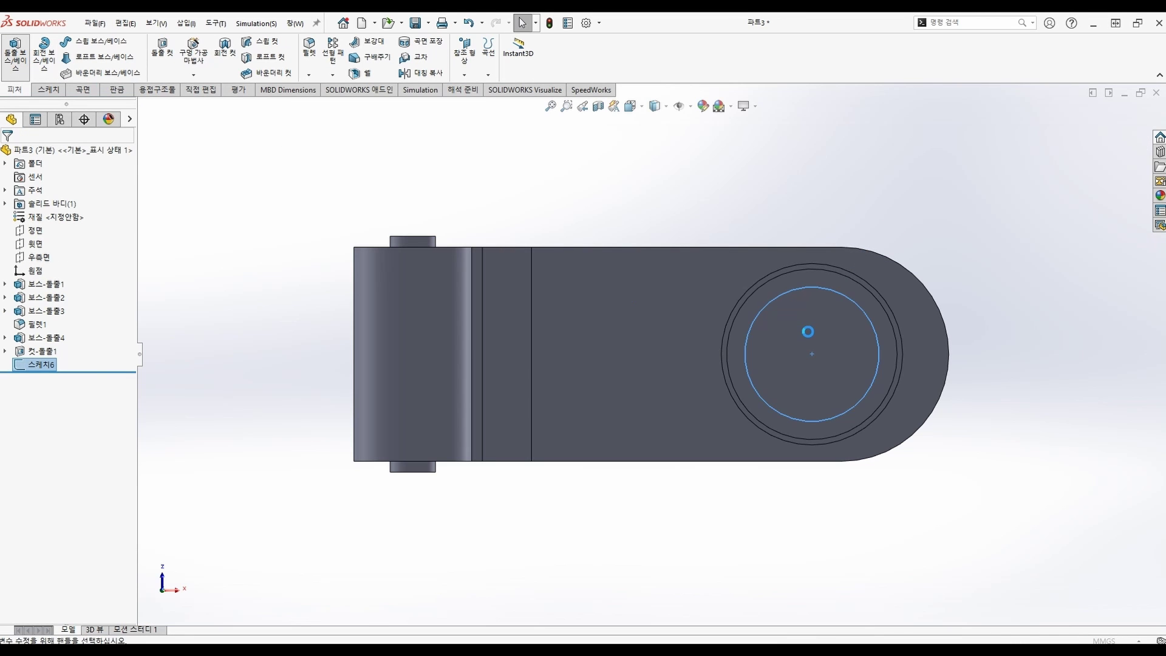
left_click(15, 54)
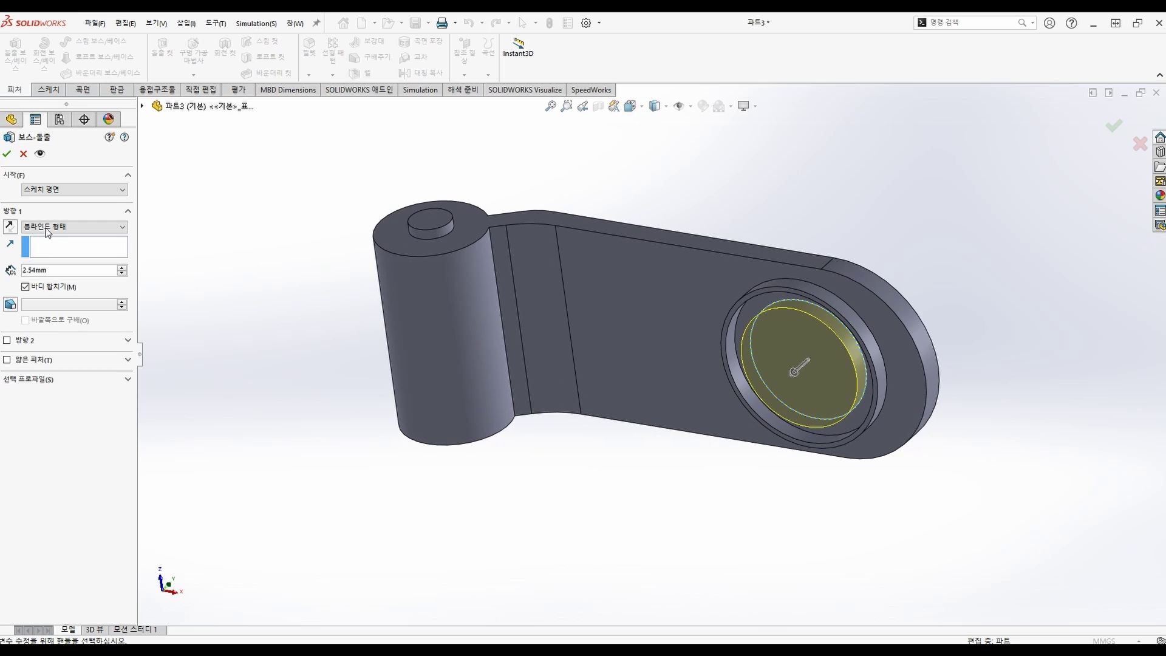
left_click(6, 153)
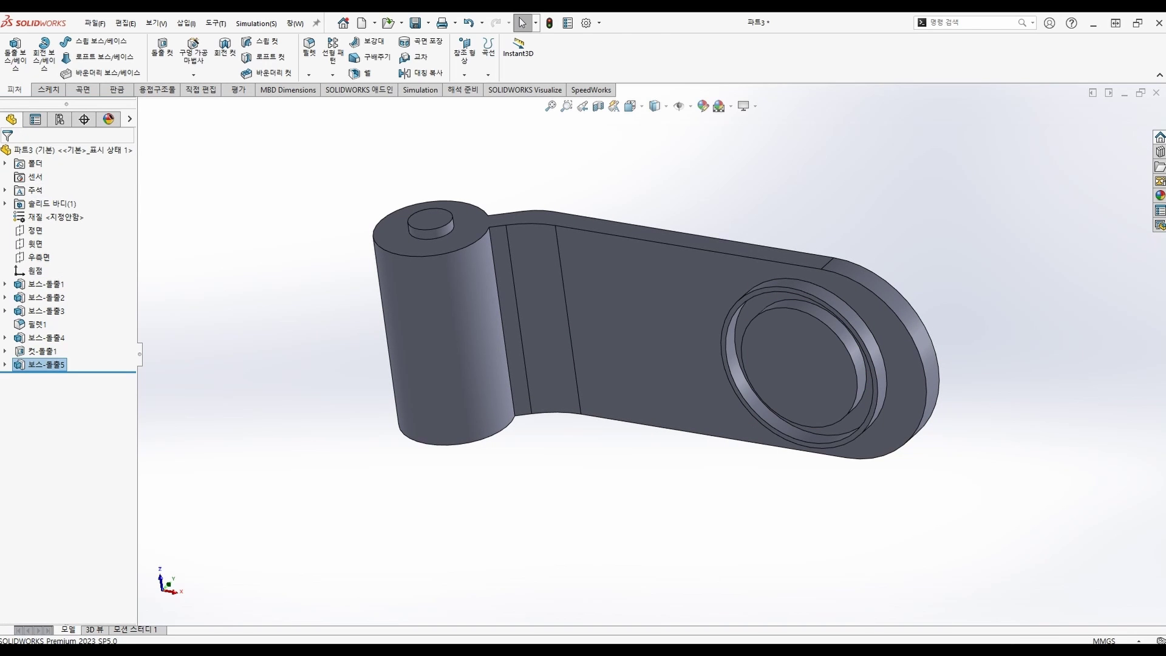
Start a sketch on the Front Plane and convert the inner boss's outer circular edge into a sketch line
left_click(35, 230)
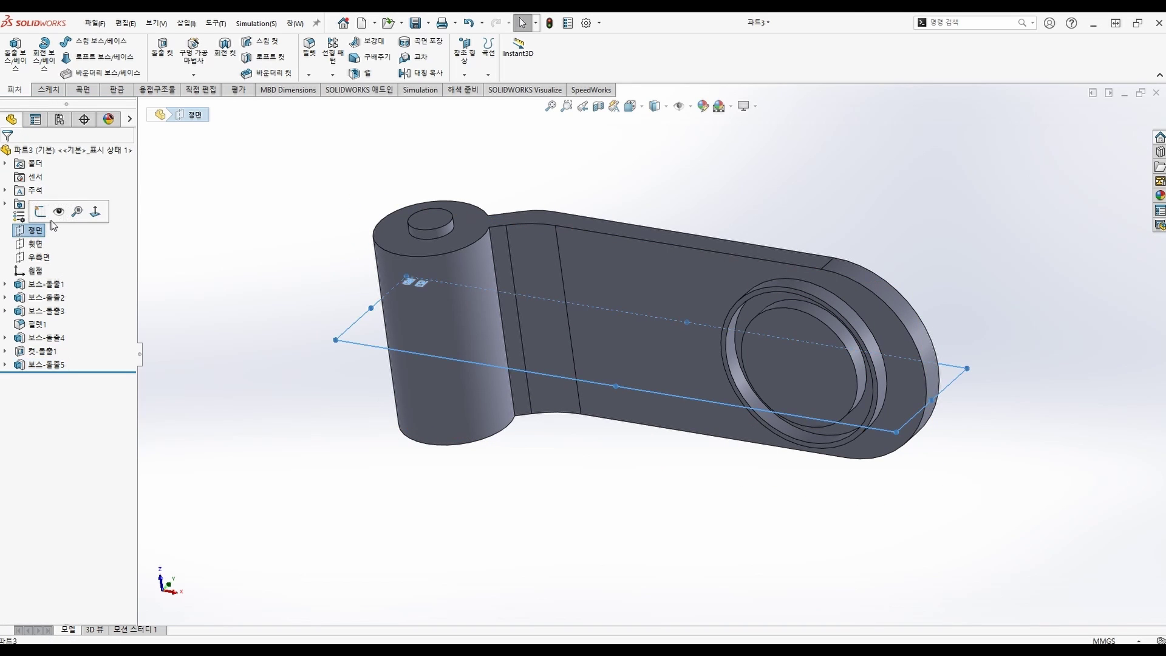
scroll(844, 322, "down", 5)
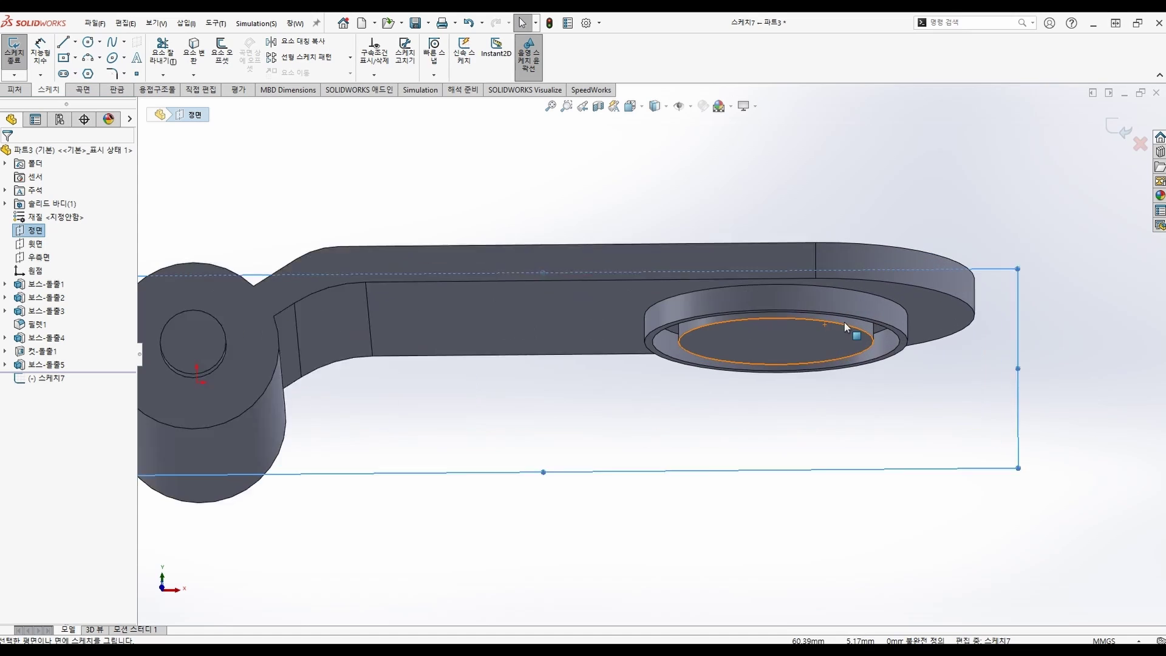
left_click(834, 326)
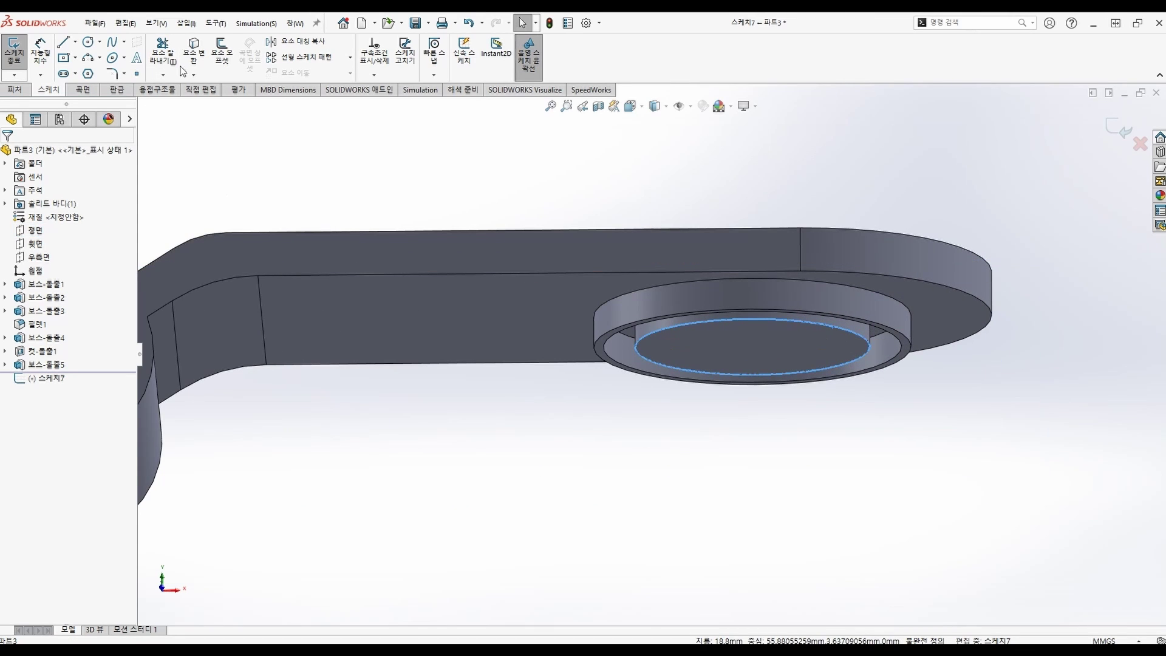
left_click(200, 62)
middle_click_drag(719, 414, 723, 419)
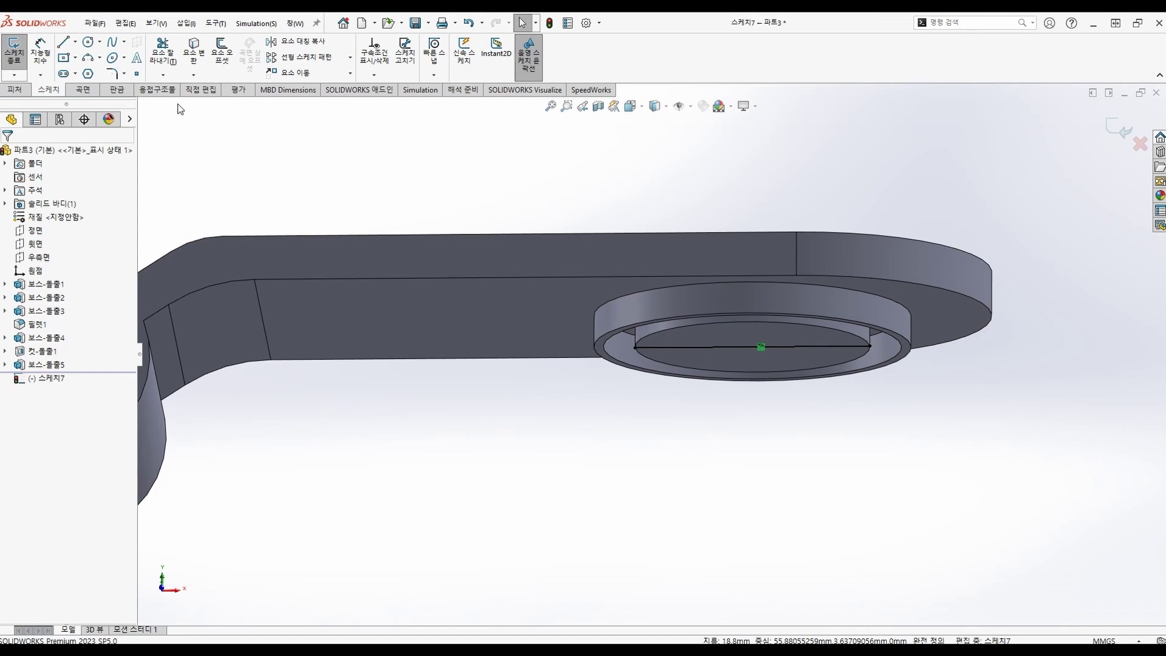
Sketch a vertical line about 10.6 mm long downward from the midpoint of the converted line
key("l")
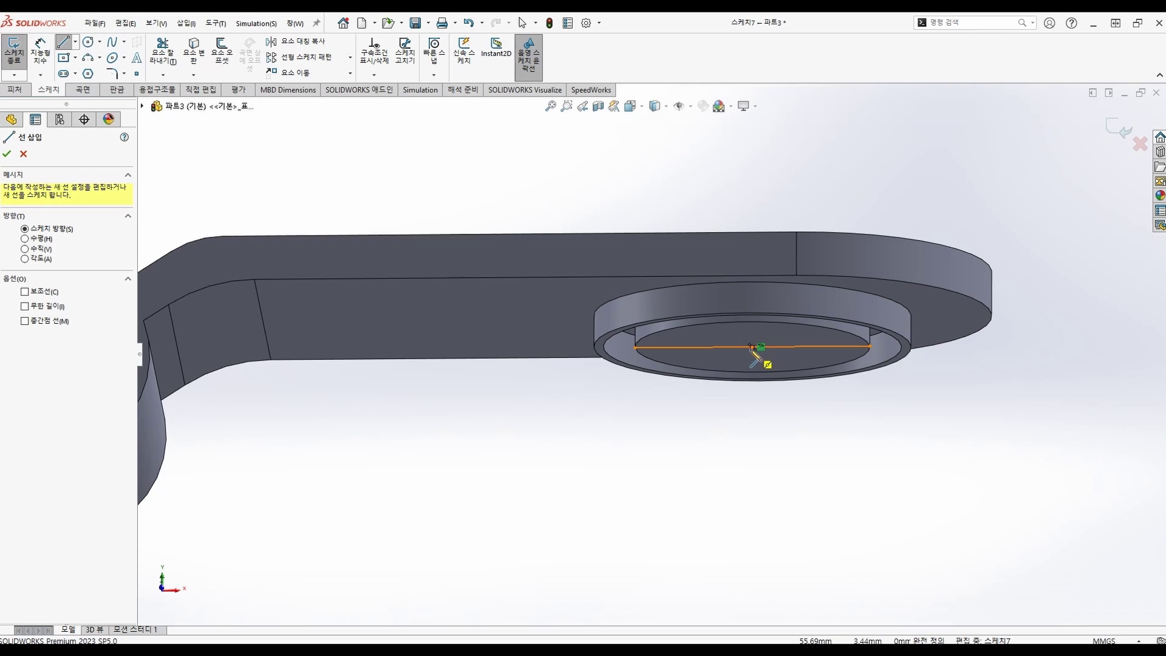
left_click(752, 346)
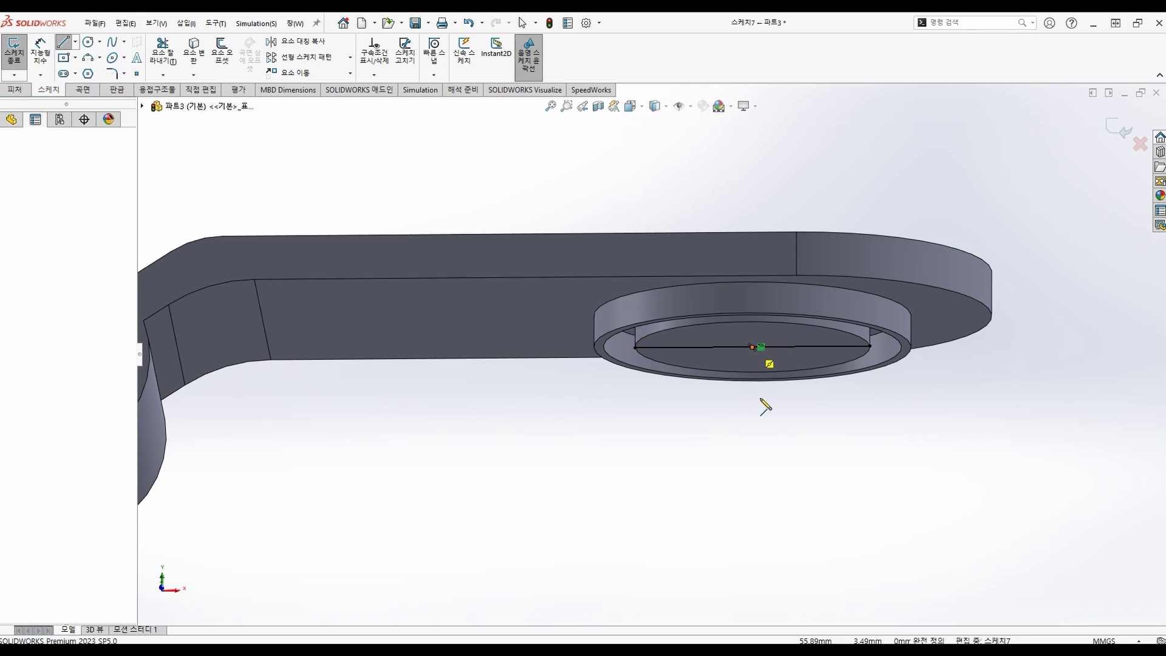
left_click(751, 475)
key("Escape")
Trim away the half of the converted line nearer the pivot and face the sketch in the Front view
left_click(163, 51)
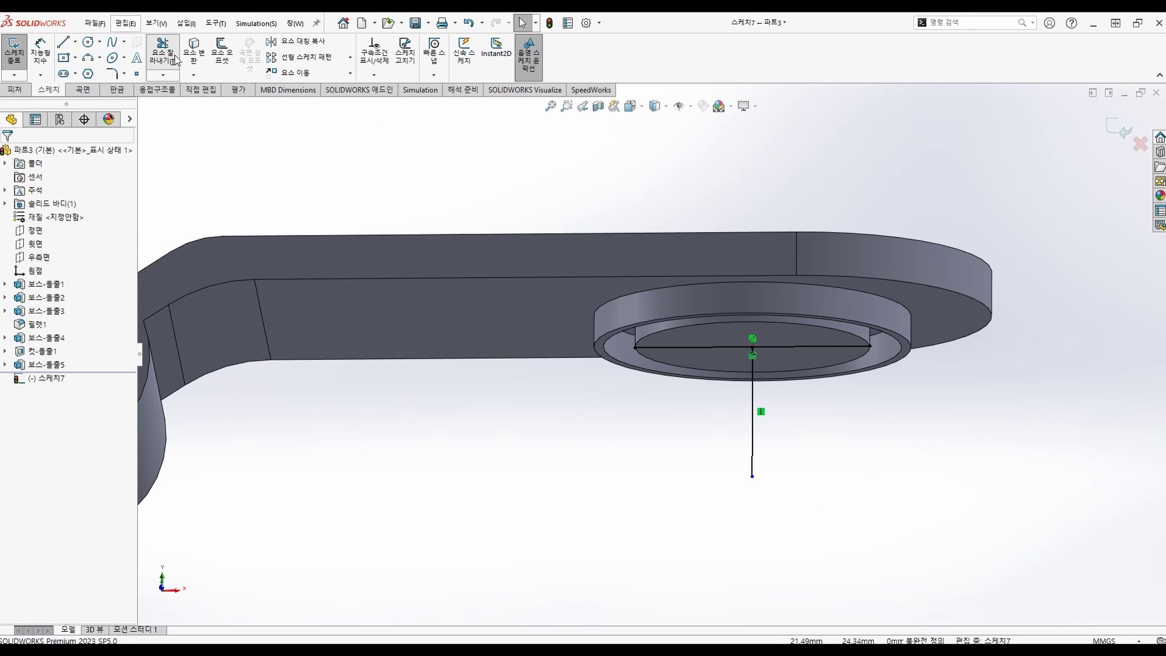
left_click(722, 347)
key("space")
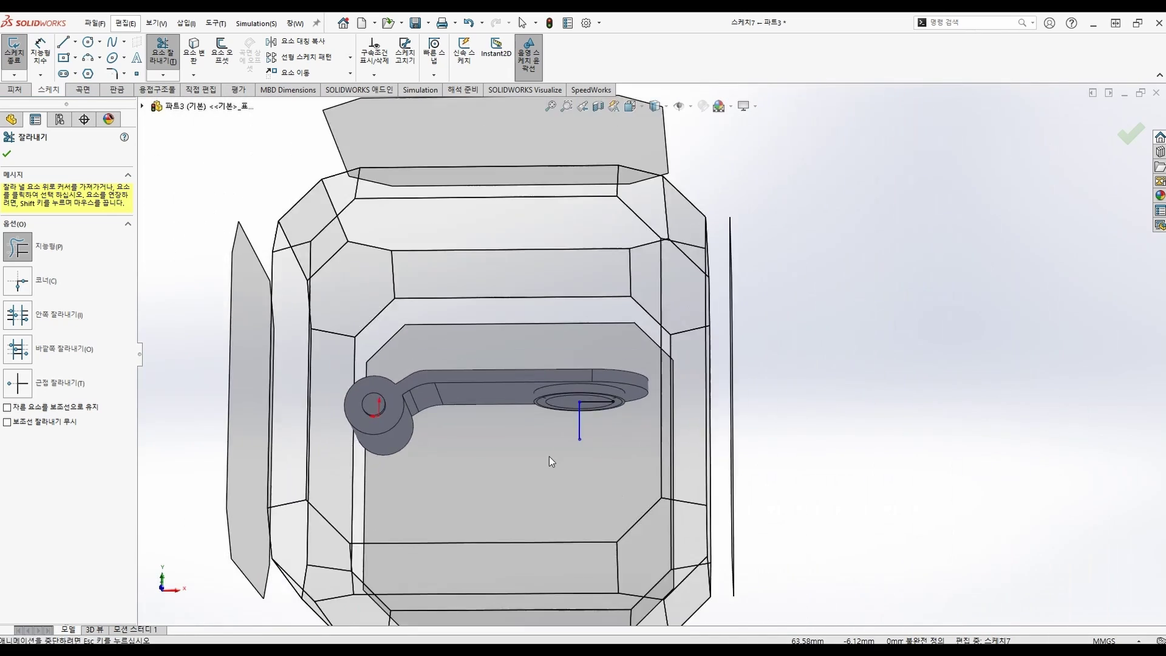
left_click(549, 456)
key("Escape")
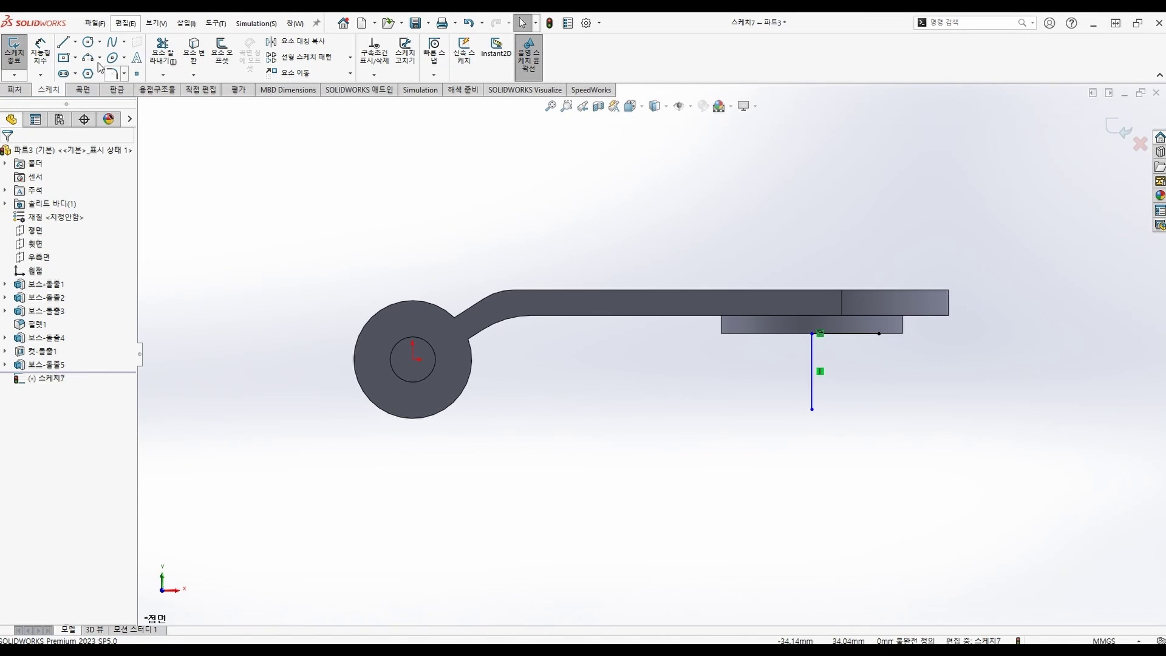
Sketch a vertical line about 3.6 mm long downward from the outer end of the remaining converted line
key("l")
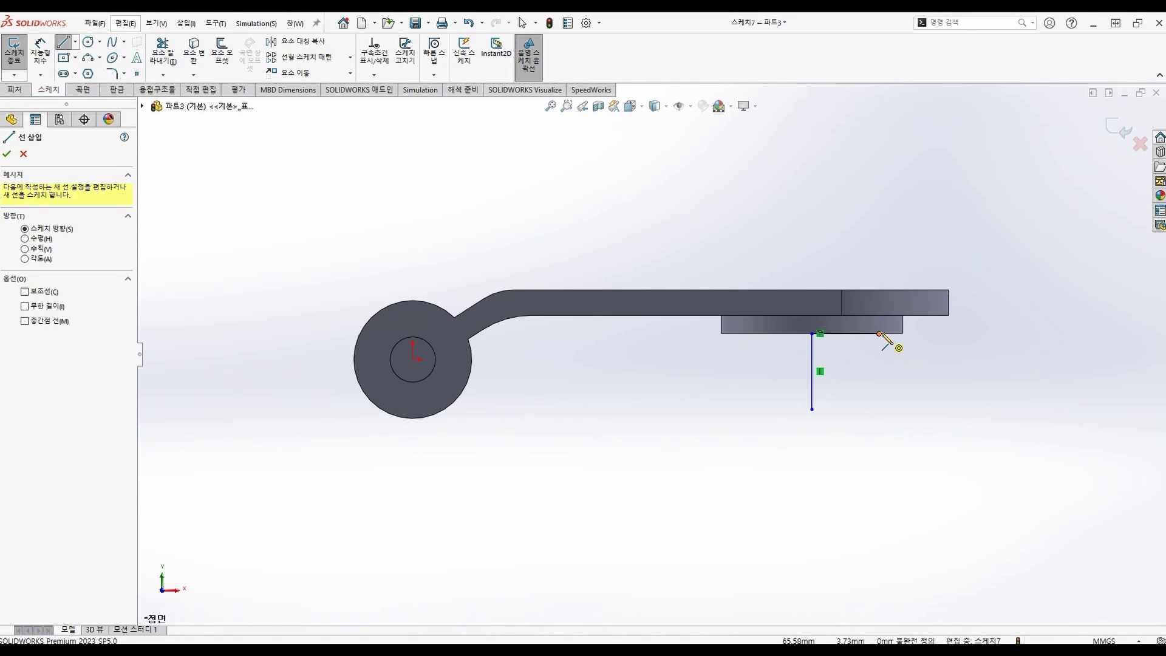
left_click(880, 333)
left_click(882, 358)
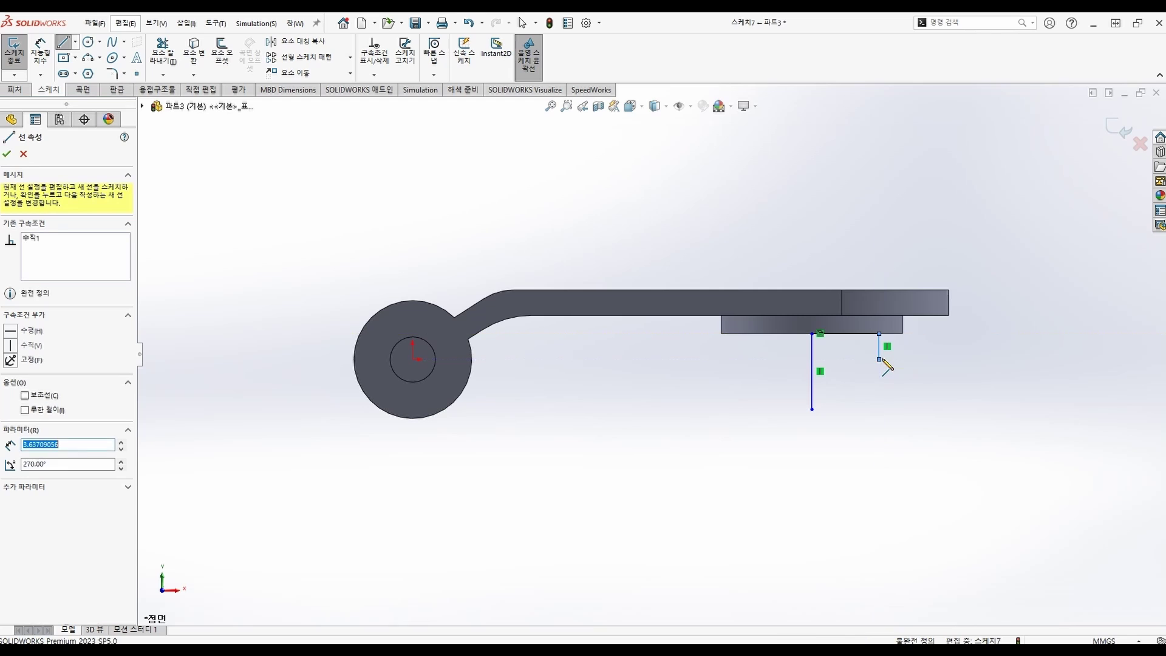
key("Escape")
Close the profile with an outward-bulging three-point arc between the lower ends of the two vertical lines
left_click(88, 58)
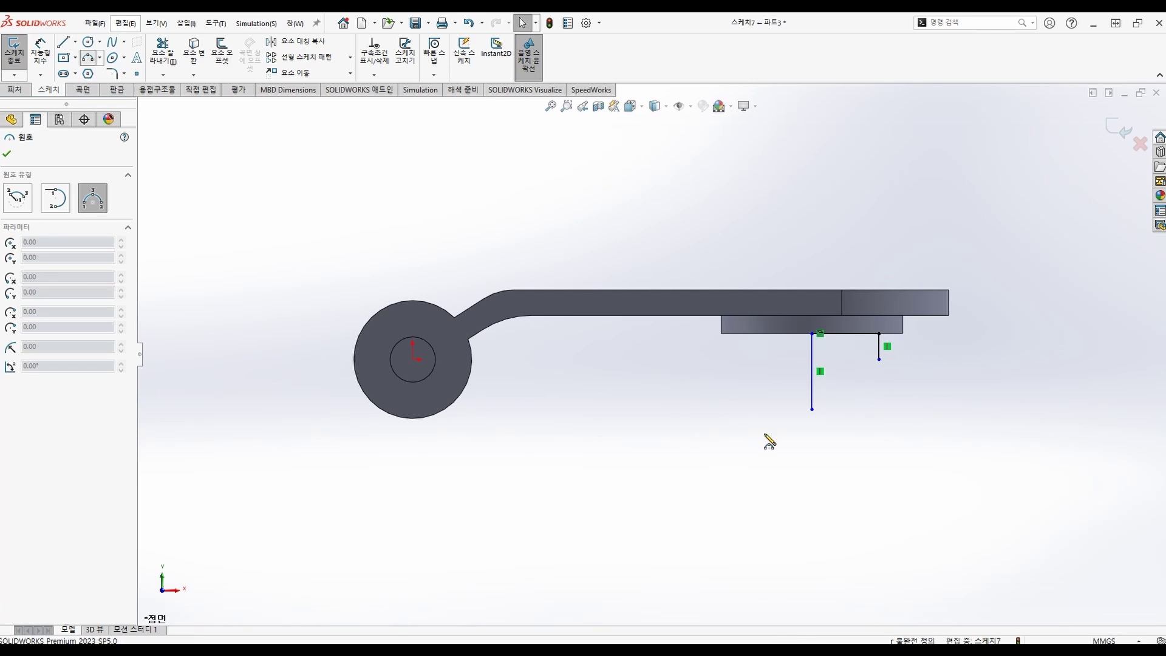
left_click(812, 409)
left_click(878, 358)
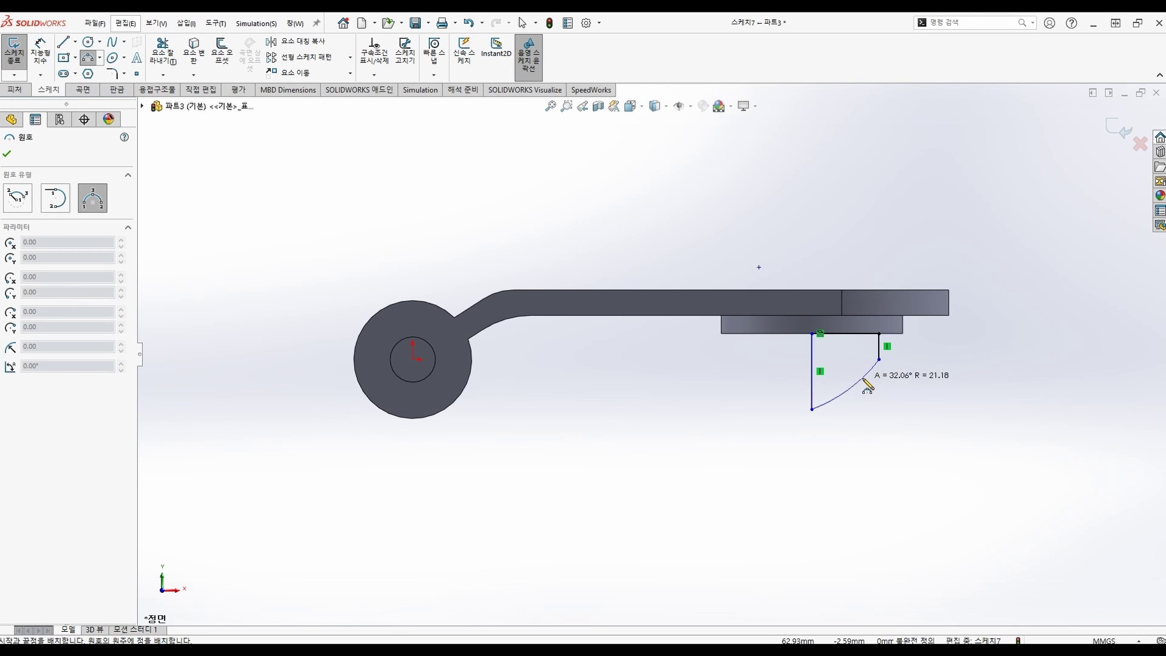
left_click(865, 382)
key("Escape")
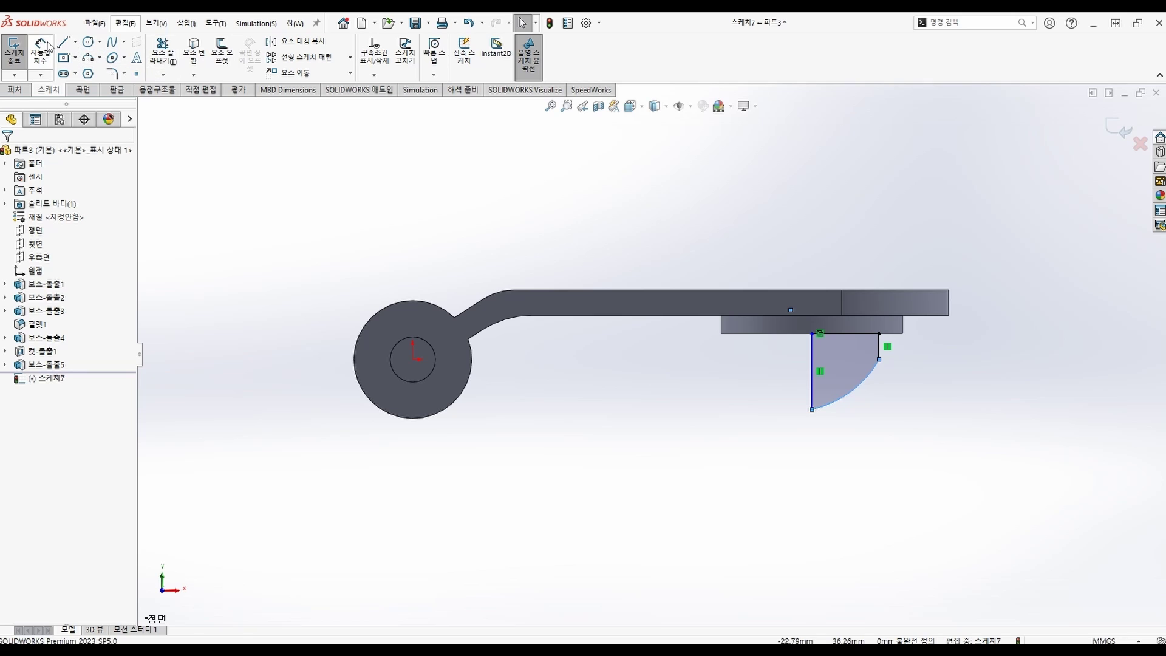
Dimension the long vertical line on the boss's centreline to 6.35 mm
left_click(49, 46)
left_click(813, 357)
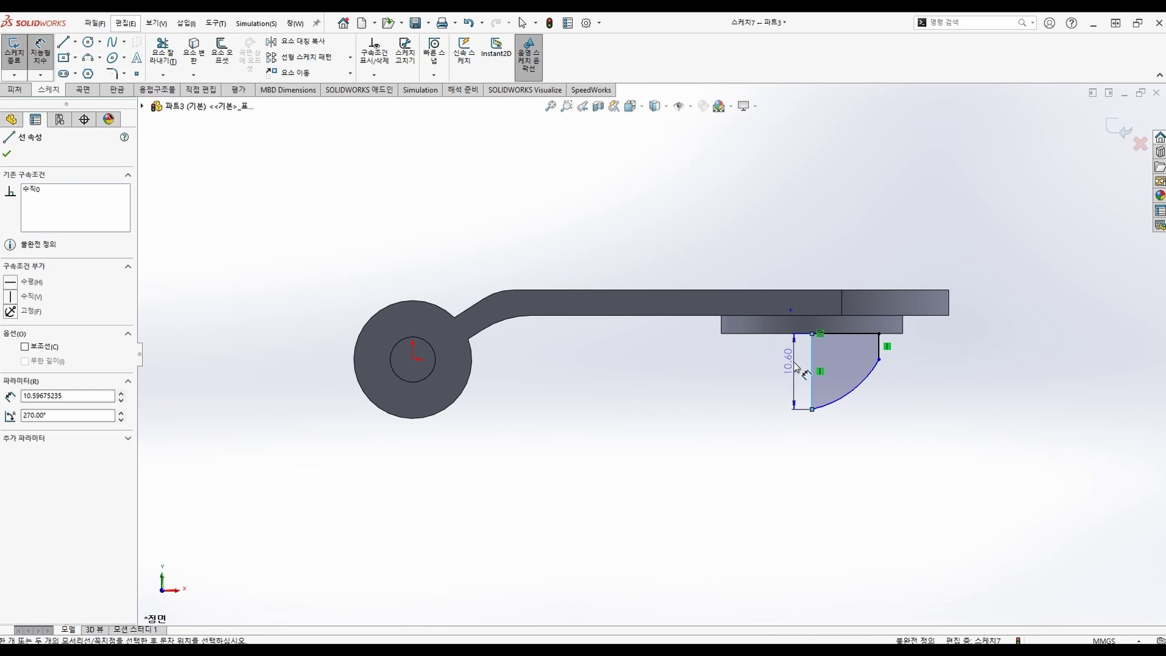
left_click(783, 370)
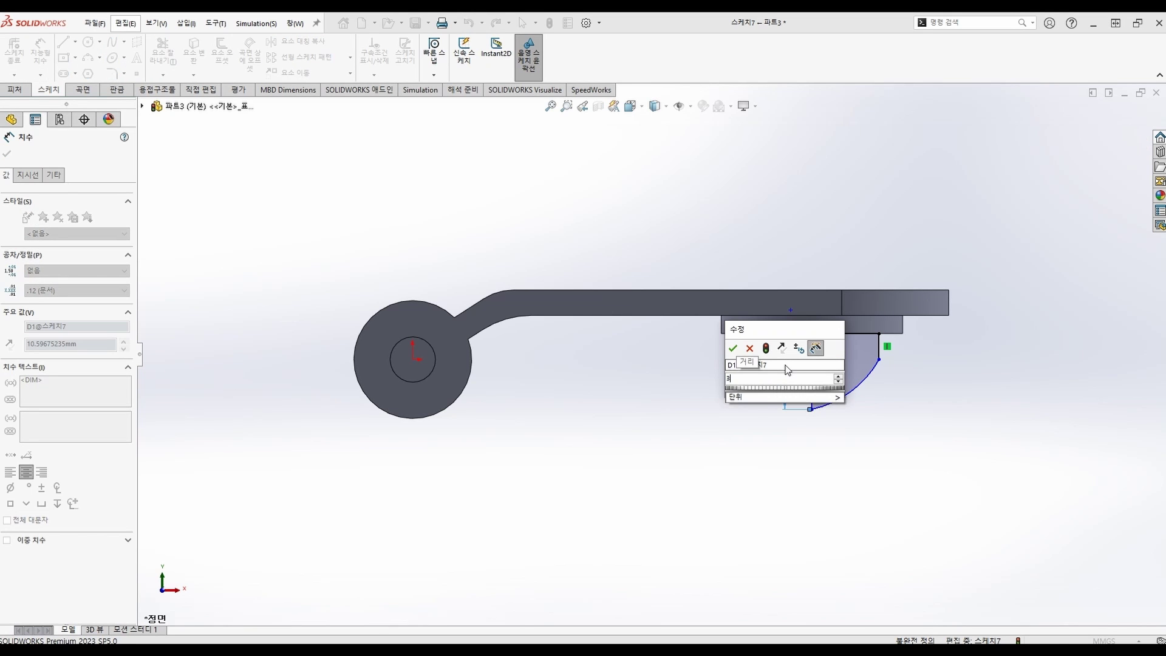
type("6.35")
key("Escape")
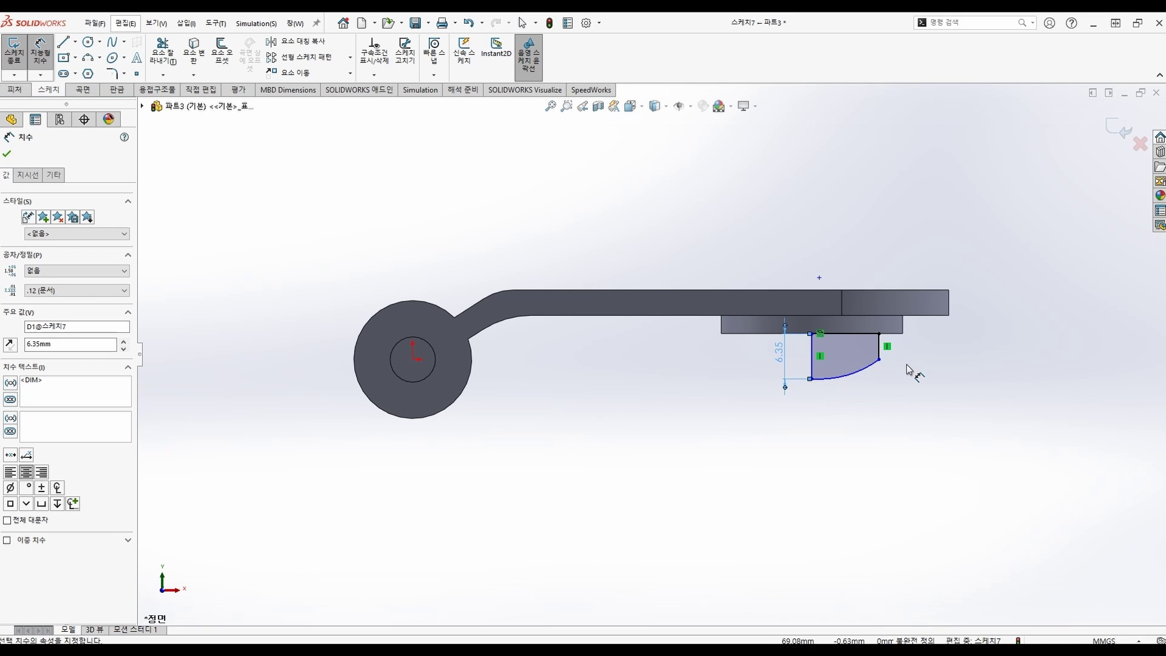
Dimension the short outer vertical line to 1.27 mm
scroll(974, 417, "up", 4)
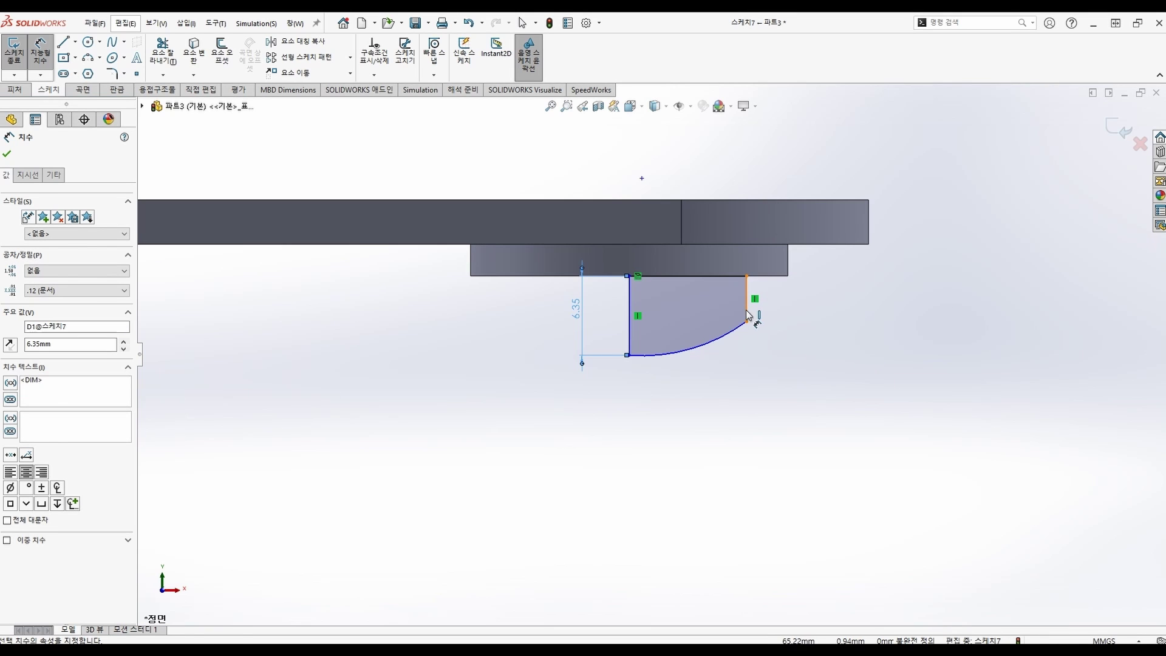
left_click(747, 308)
left_click(797, 307)
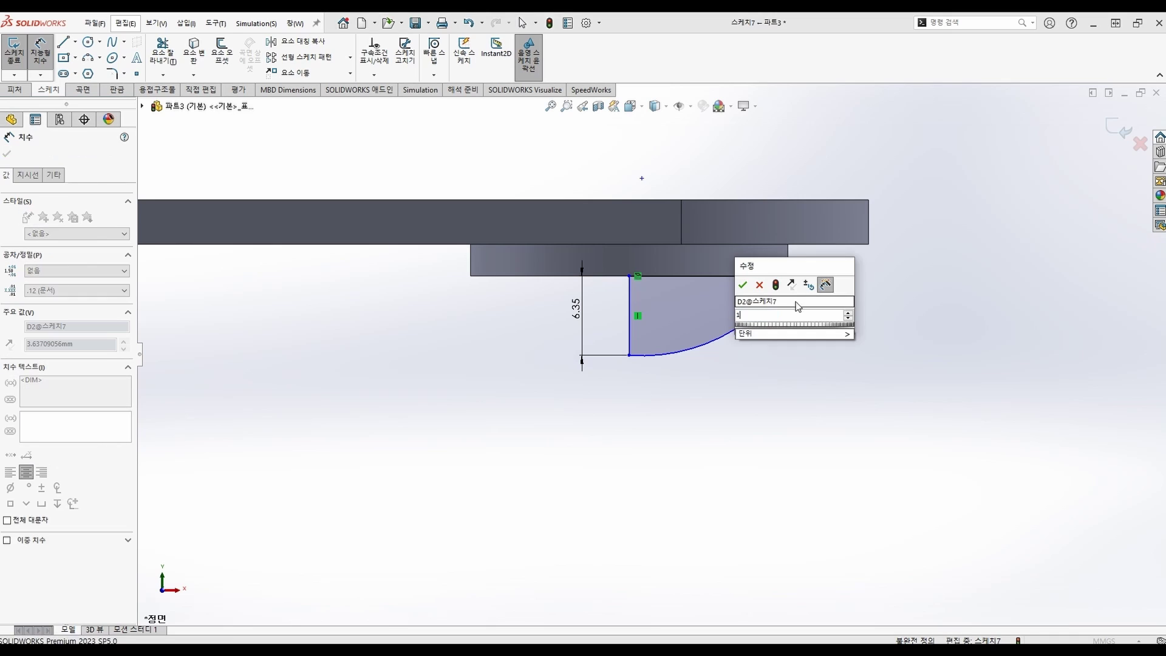
type("1.27")
key("Return")
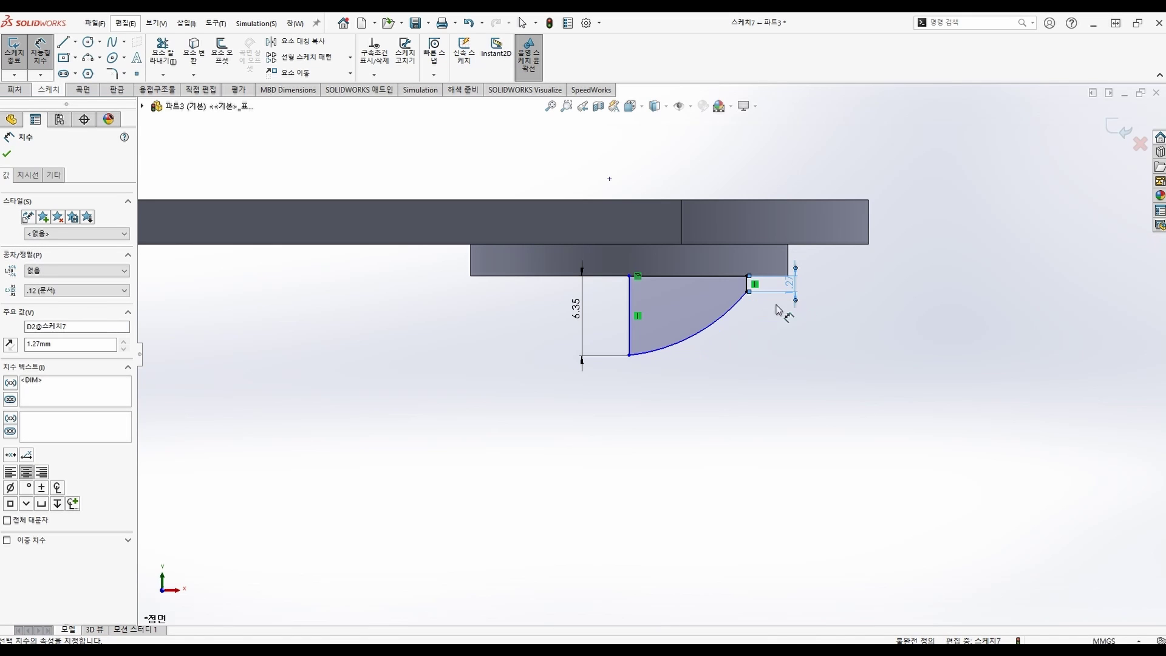
Dimension the arc's radius to 10.16 mm
left_click(722, 316)
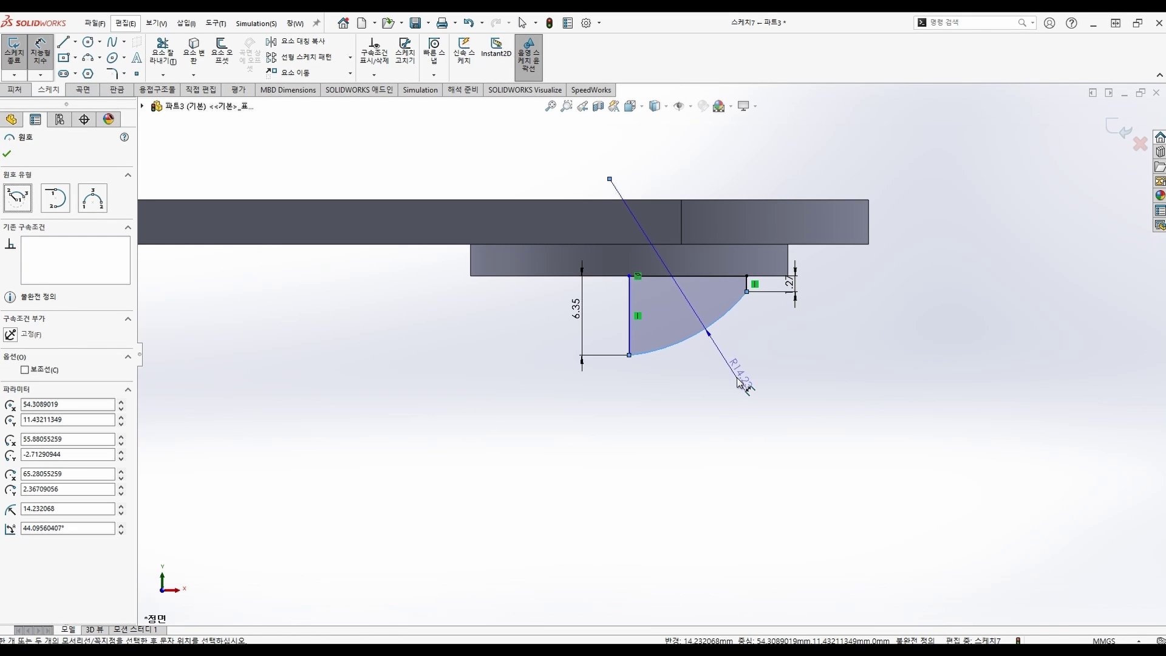
left_click(739, 381)
type("10.16")
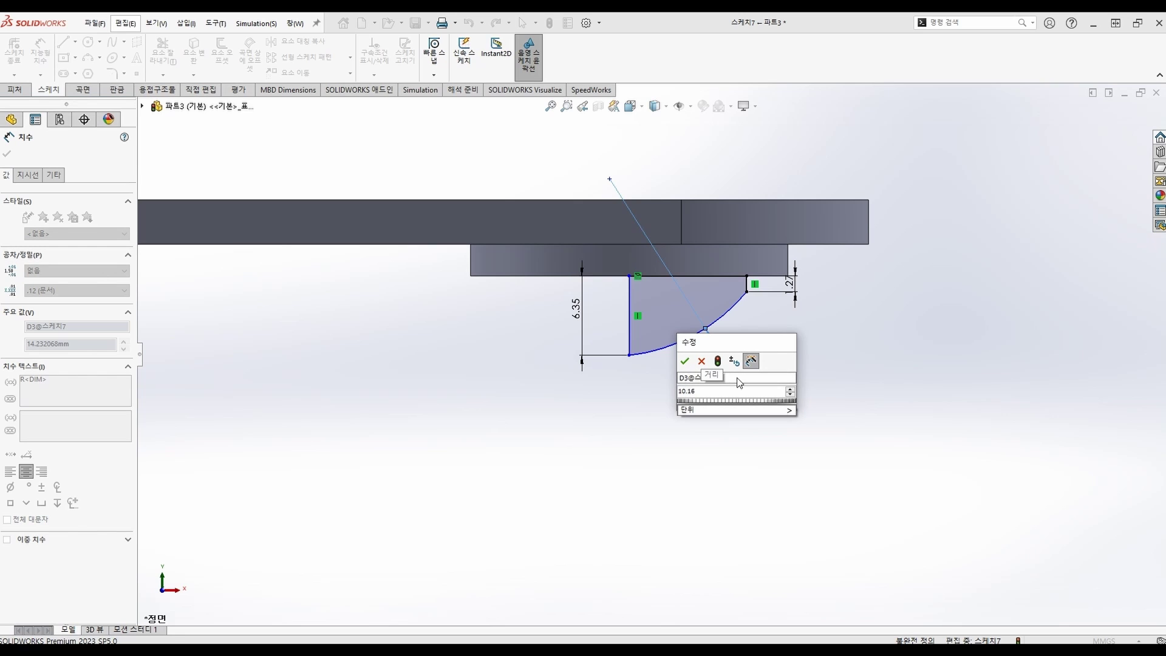
key("Return")
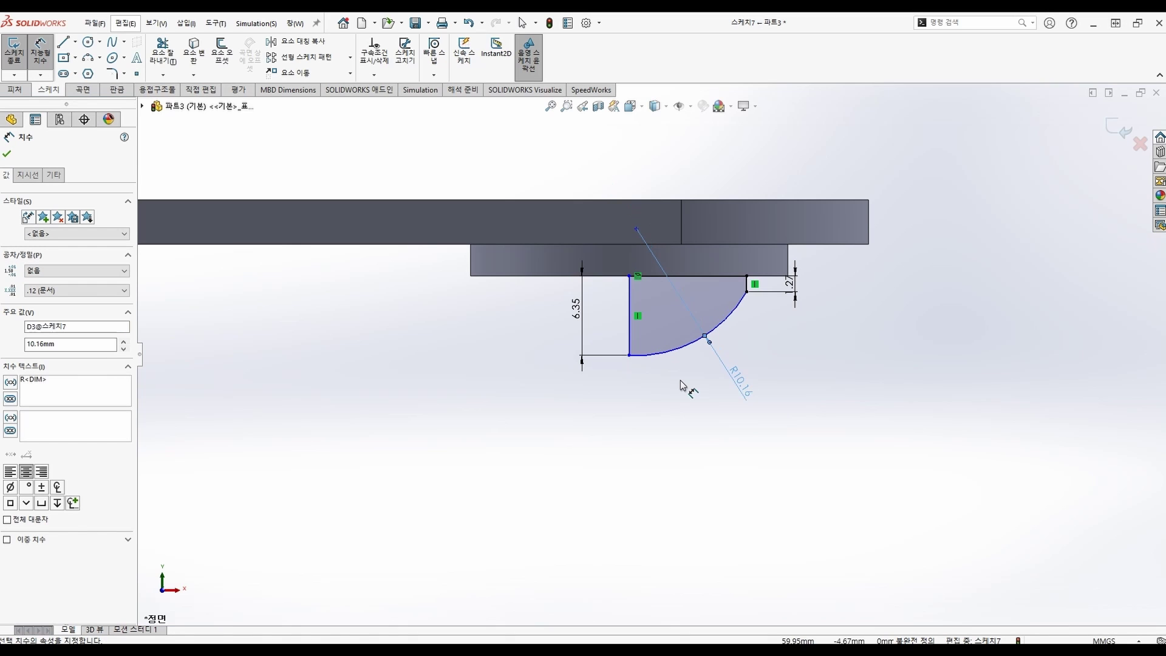
left_click(7, 155)
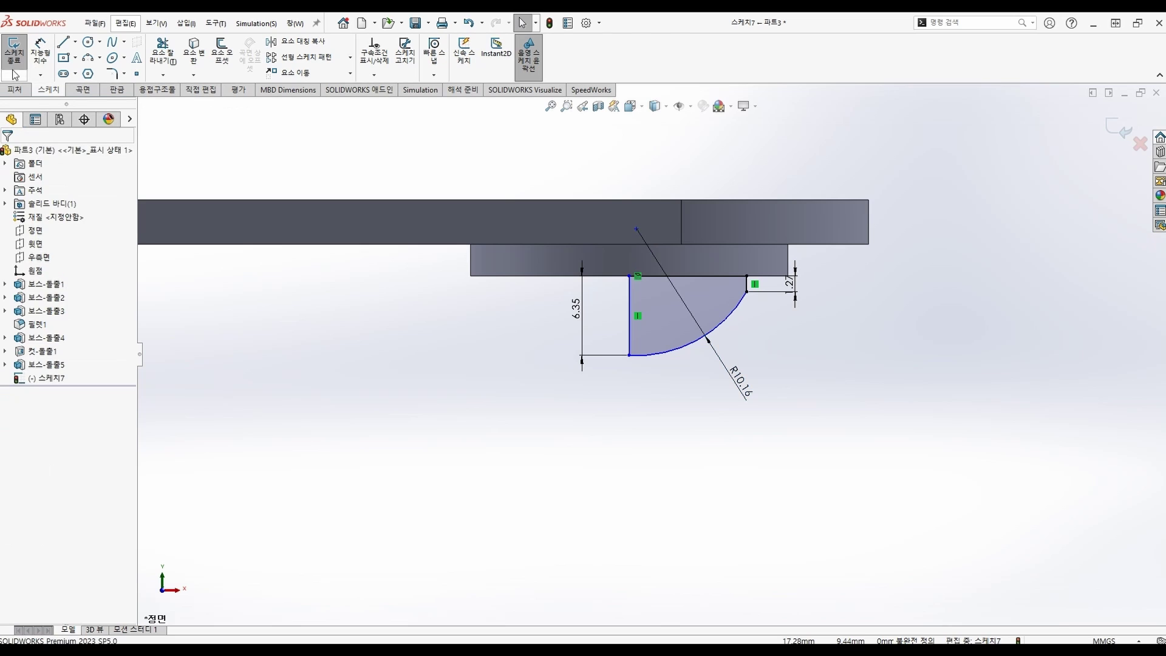
Exit the sketch and revolve the closed profile into a domed boss about its 6.35 mm vertical line
left_click(14, 52)
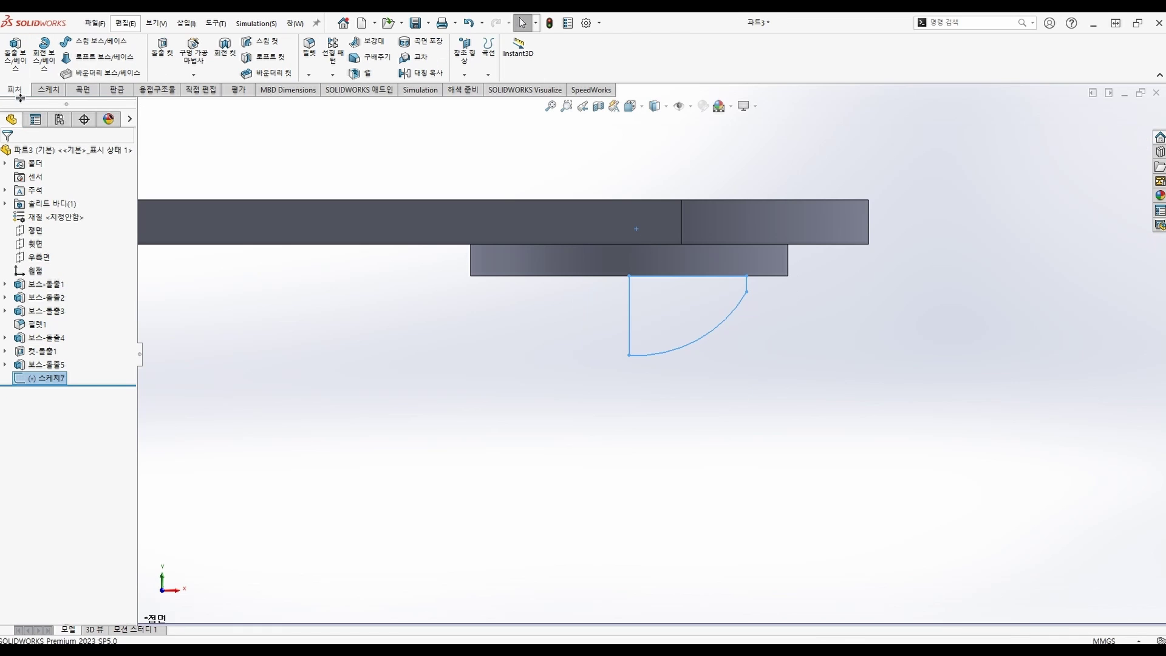
left_click(35, 50)
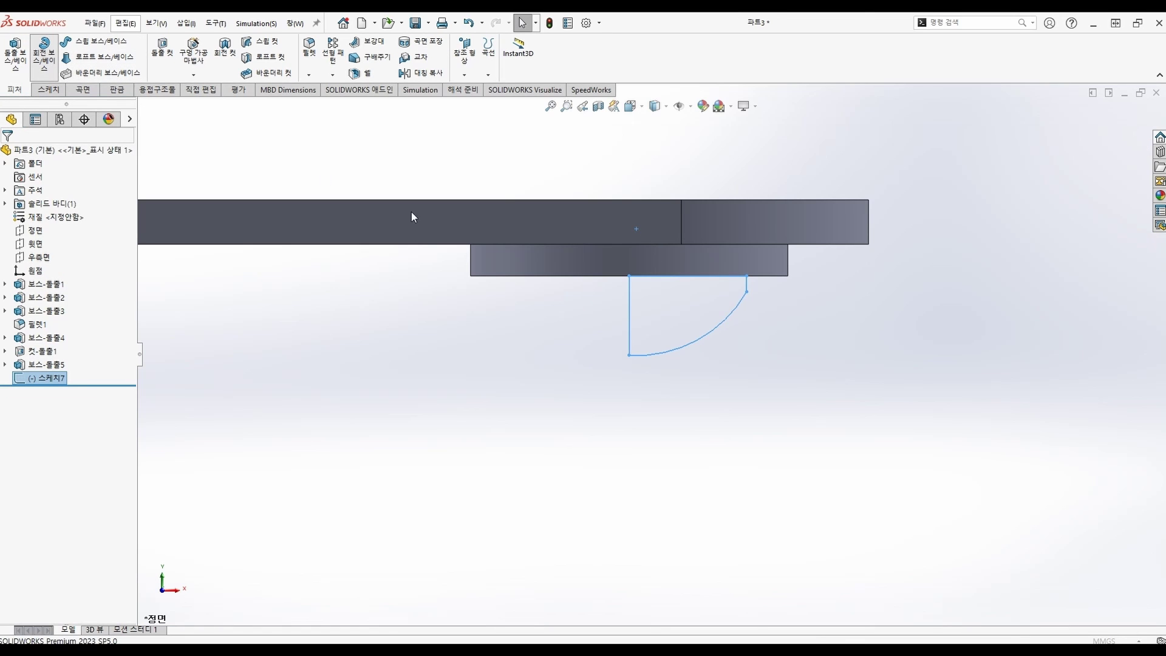
left_click(629, 317)
left_click(7, 154)
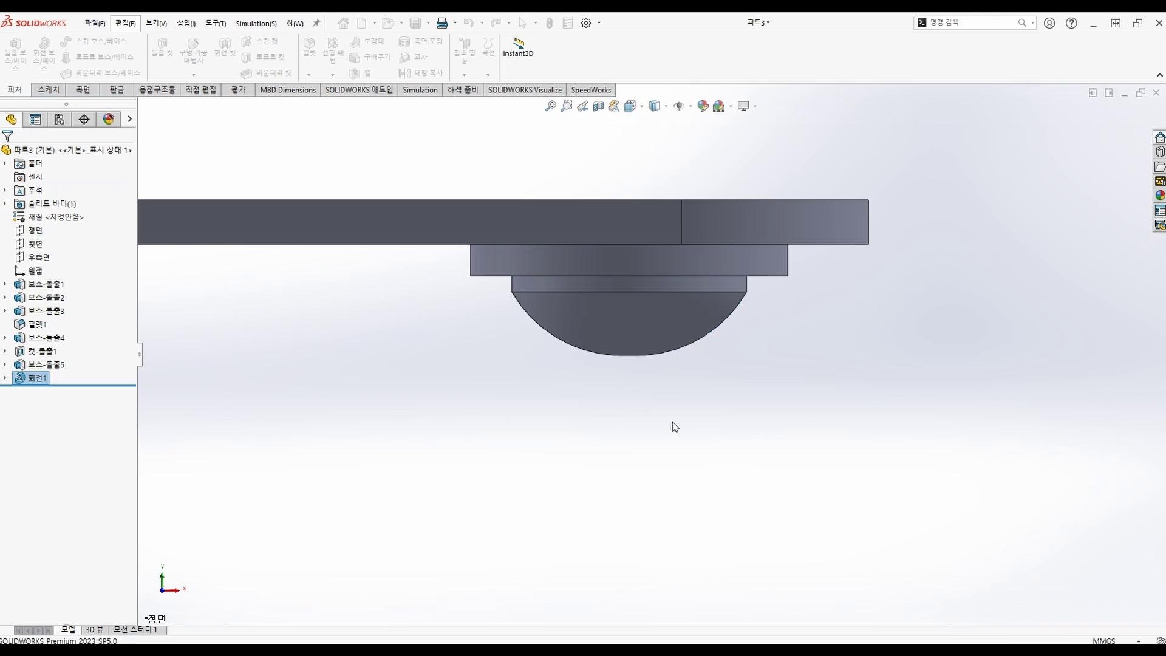
scroll(672, 421, "up", 3)
mouse_move(577, 362)
middle_mouse_down()
mouse_move(508, 396)
mouse_move(512, 424)
mouse_move(523, 395)
middle_mouse_up()
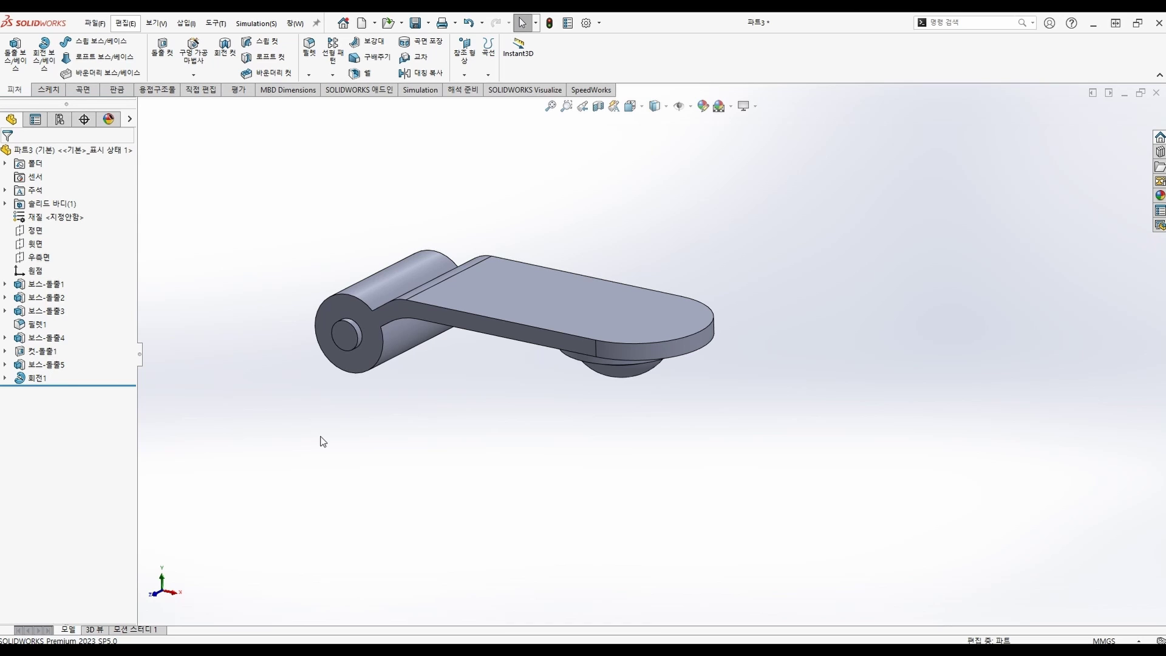
key("ctrl+7")
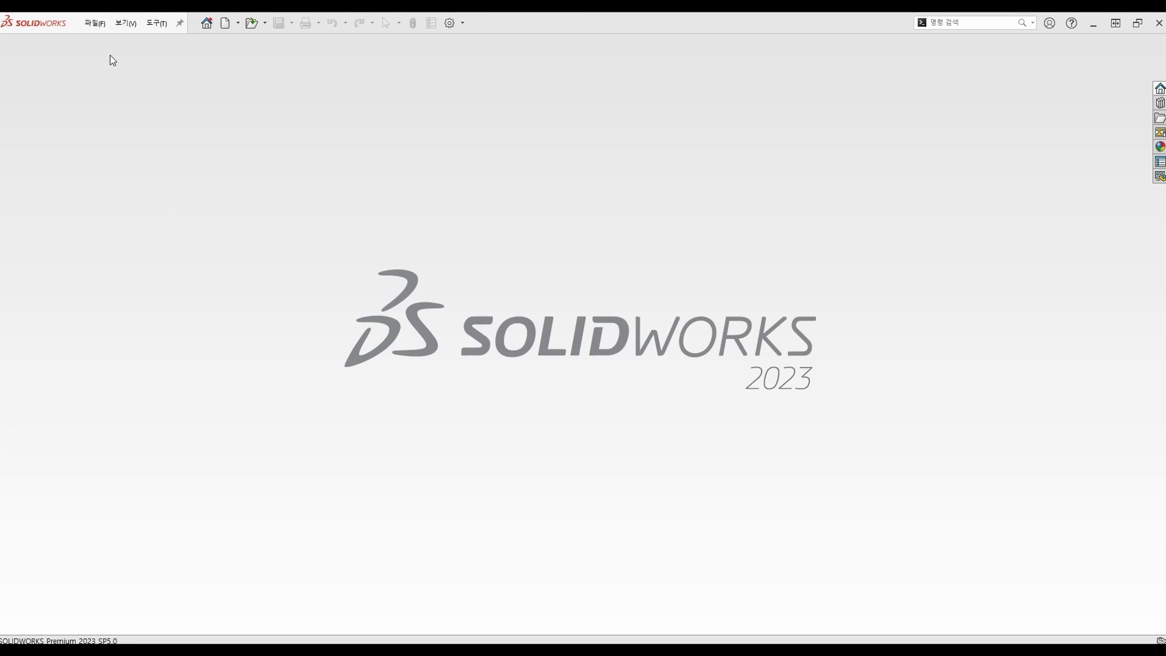
Create a new assembly document
left_click(95, 23)
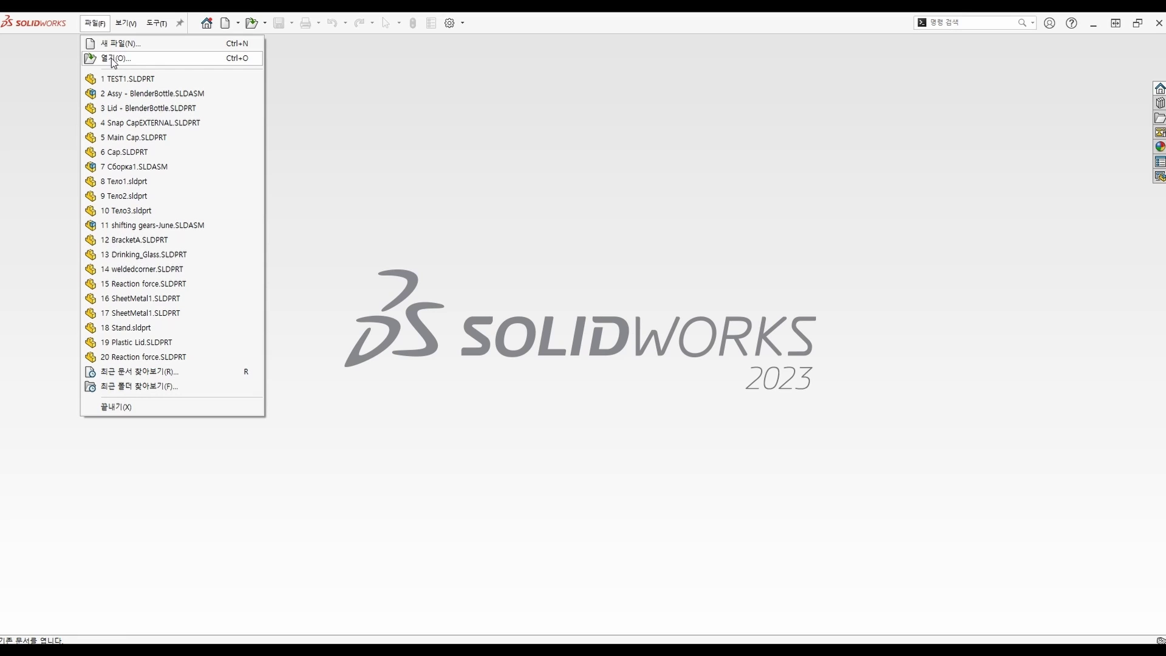
left_click(117, 47)
double_click(97, 184)
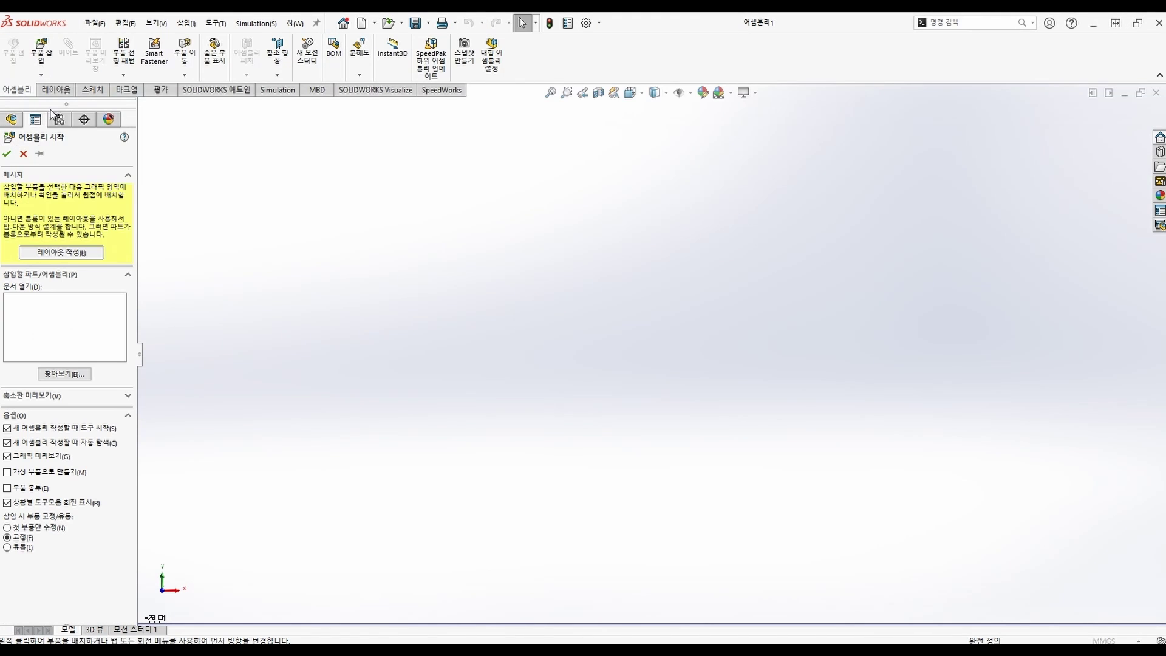
Insert TEST.SLDPRT at the assembly origin, with only the first component fixed on insertion
left_click(69, 373)
left_click(145, 186)
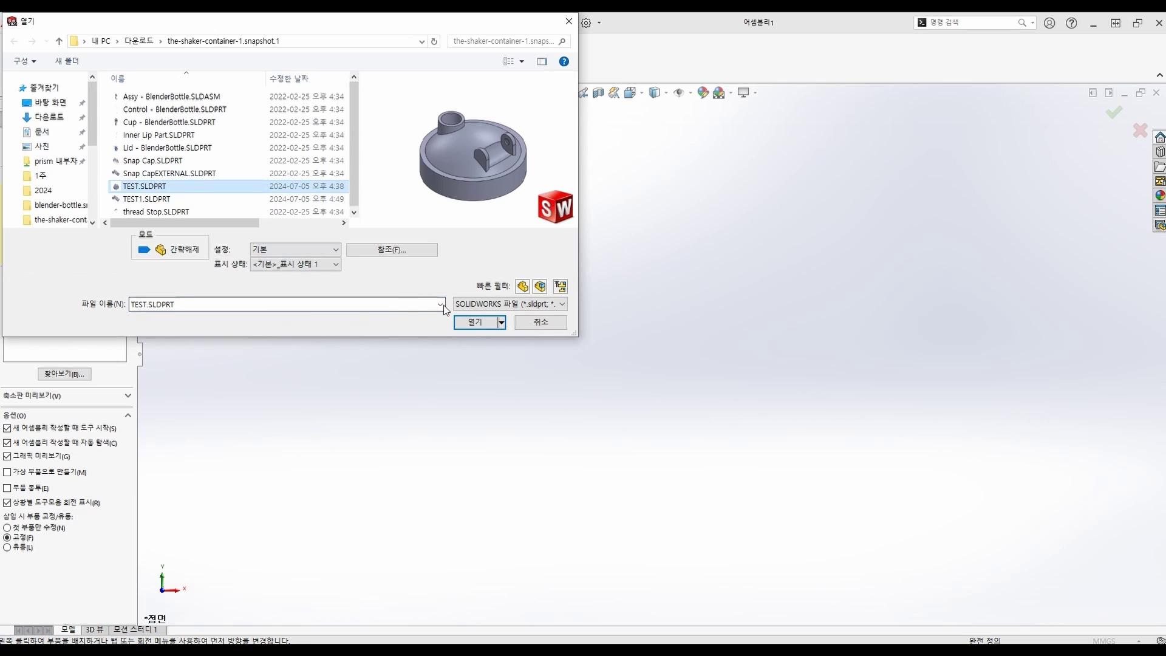
left_click(482, 327)
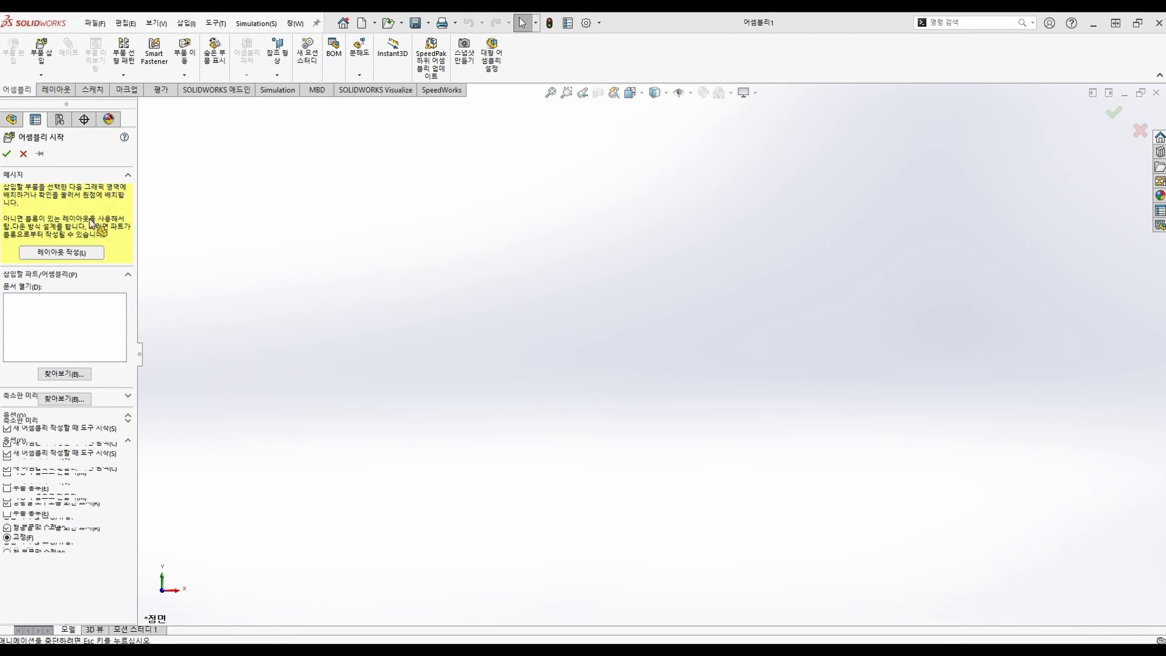
left_click(40, 553)
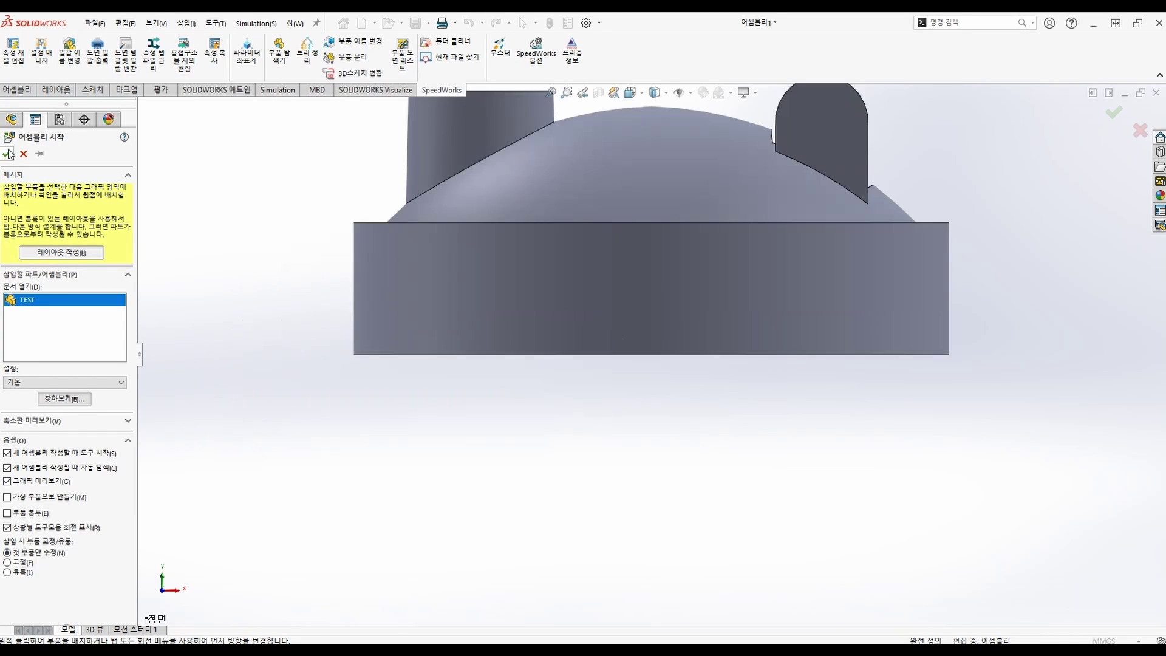
left_click(8, 153)
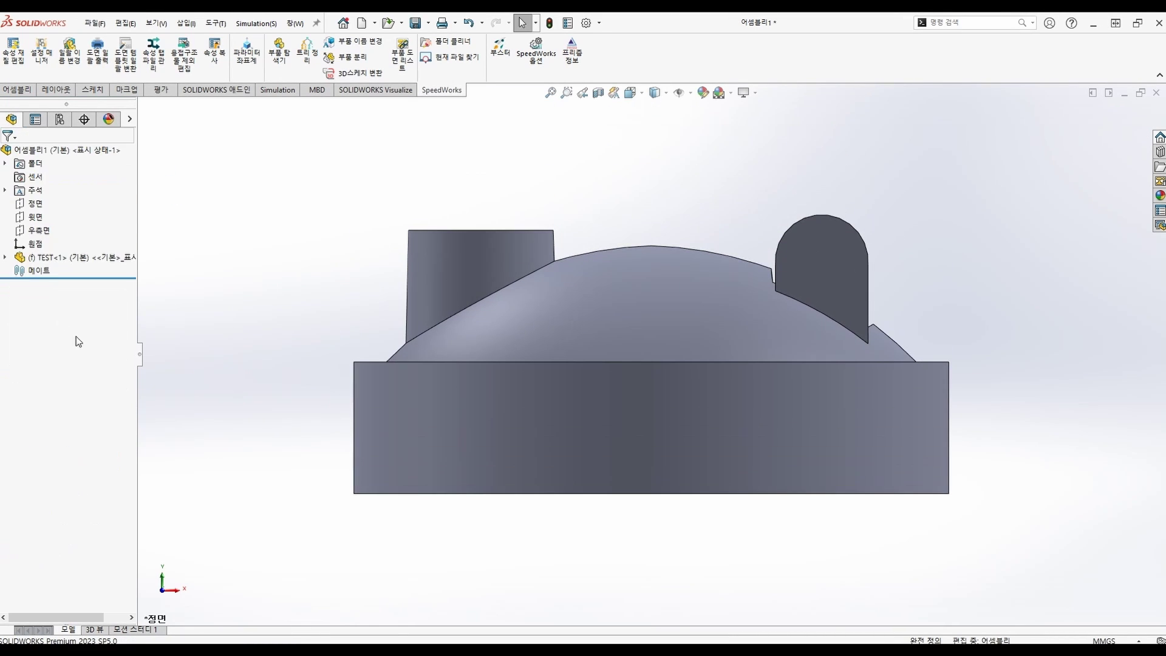
Insert TEST1.SLDPRT into the assembly, placing the arm freely above the cap's lugs
left_click(30, 88)
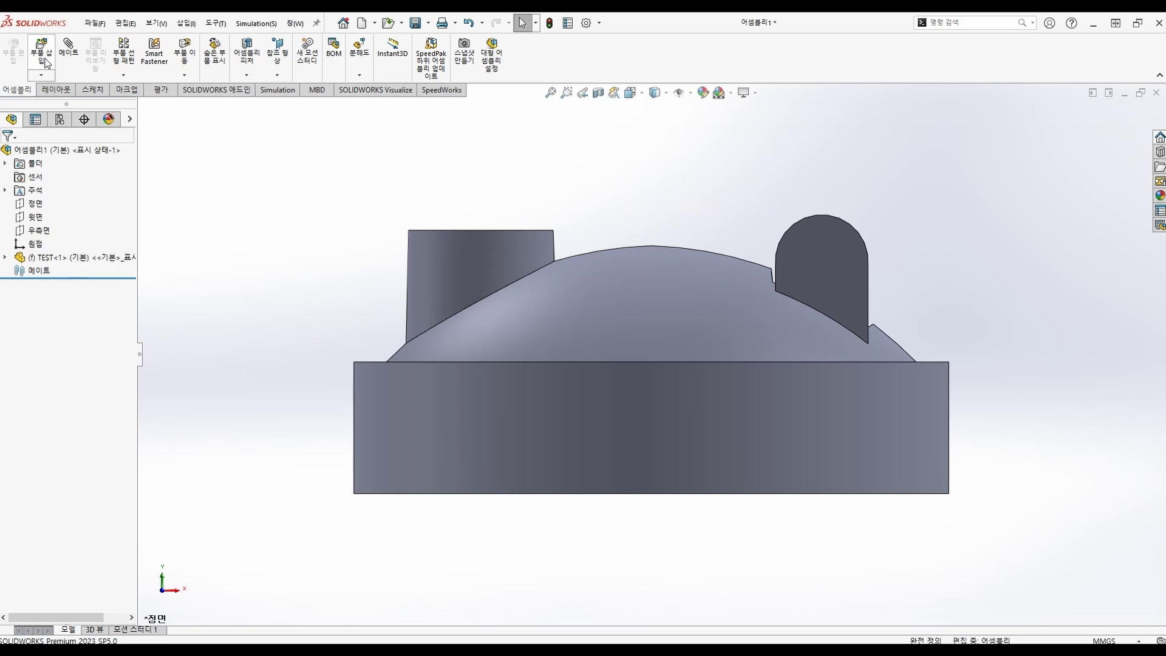
left_click(41, 51)
left_click(64, 347)
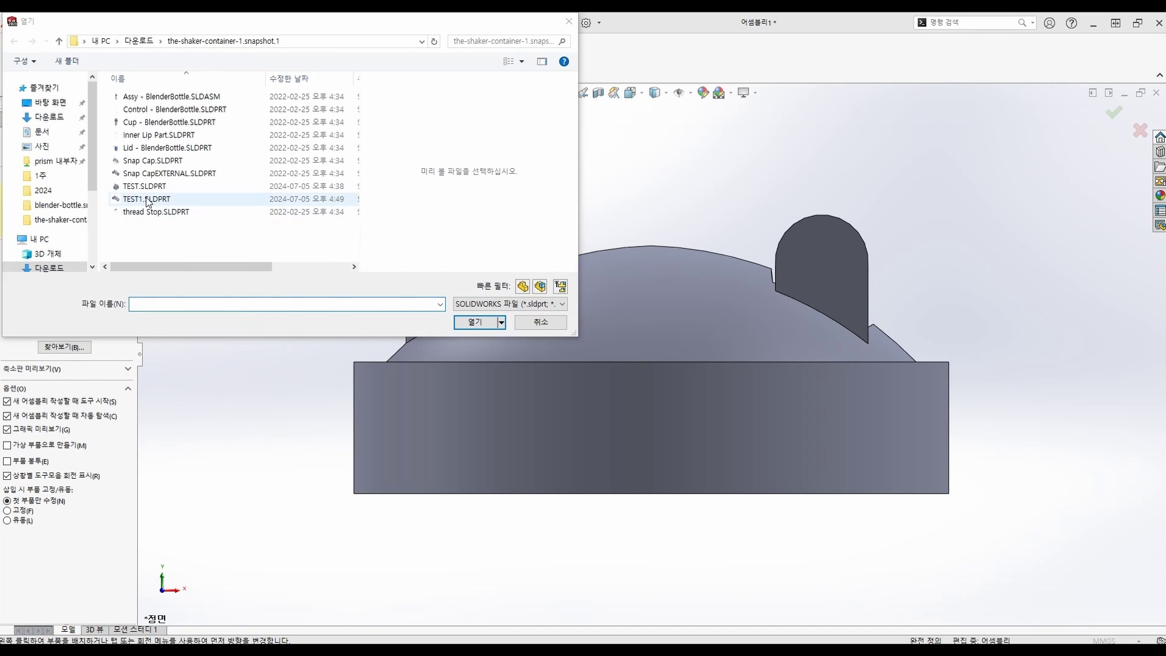
left_click(146, 199)
left_click(474, 322)
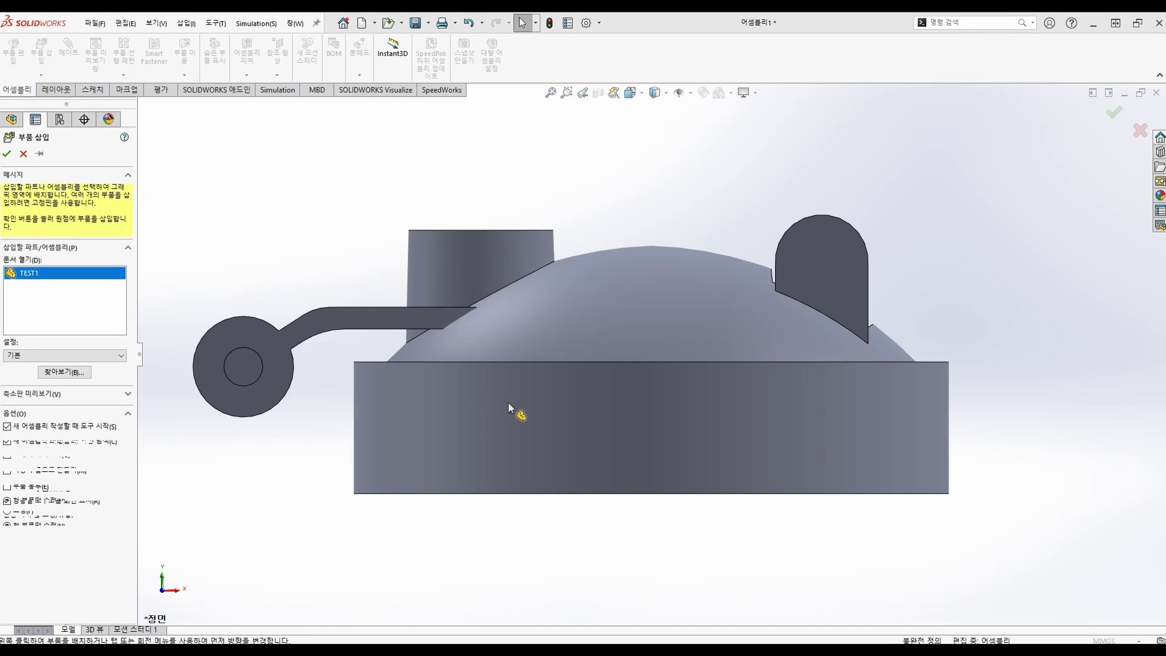
left_click(509, 403)
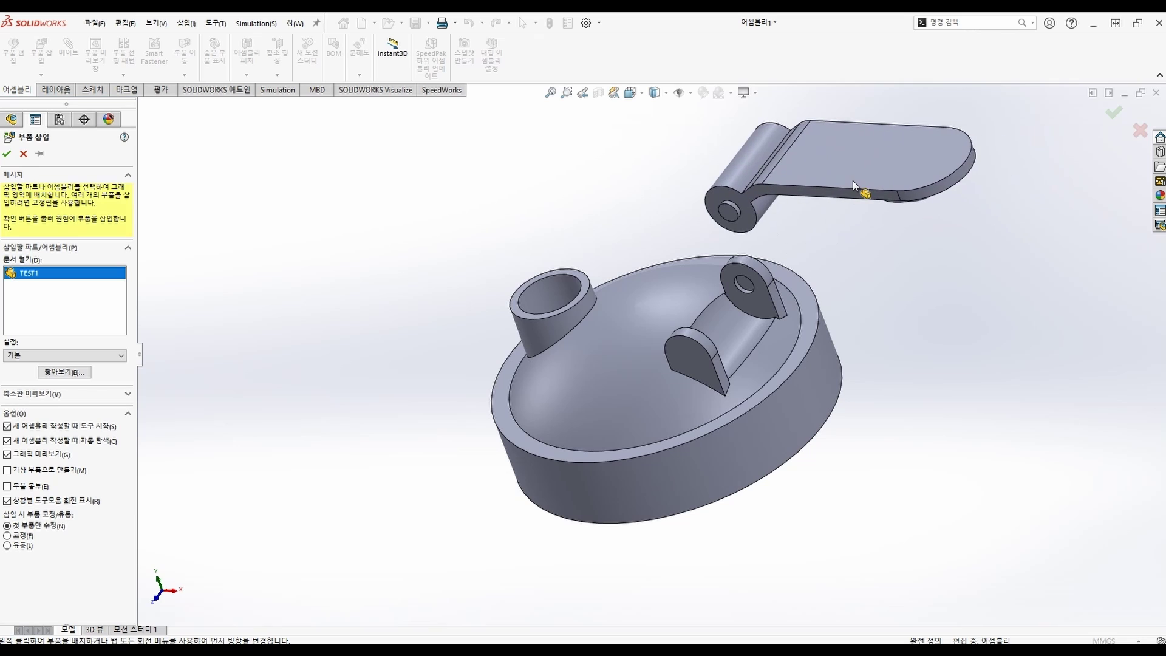
left_click(853, 185)
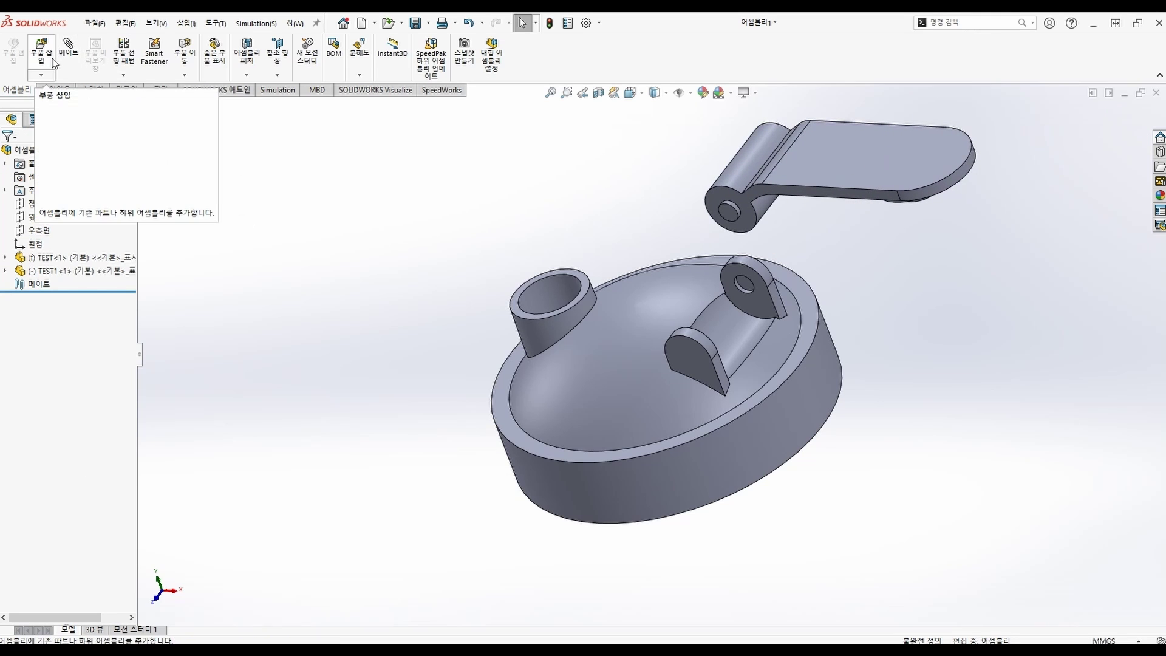
Add a concentric mate between the pin on the arm's hinge barrel and the hole in the cap's lug
left_click(66, 54)
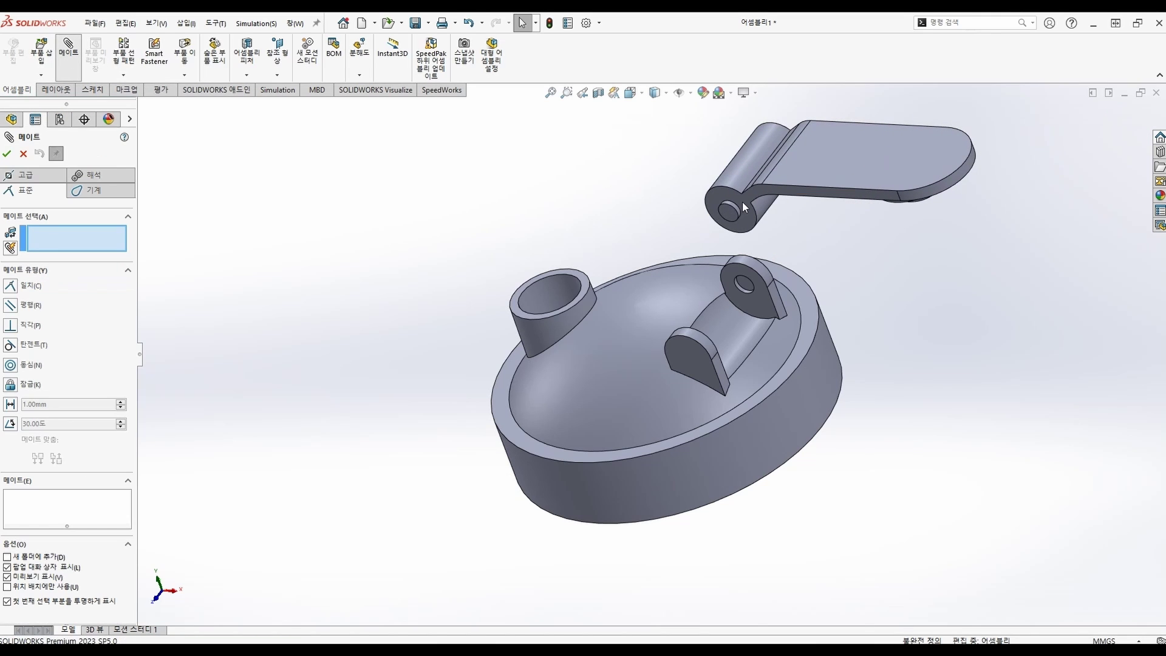
scroll(742, 202, "down", 5)
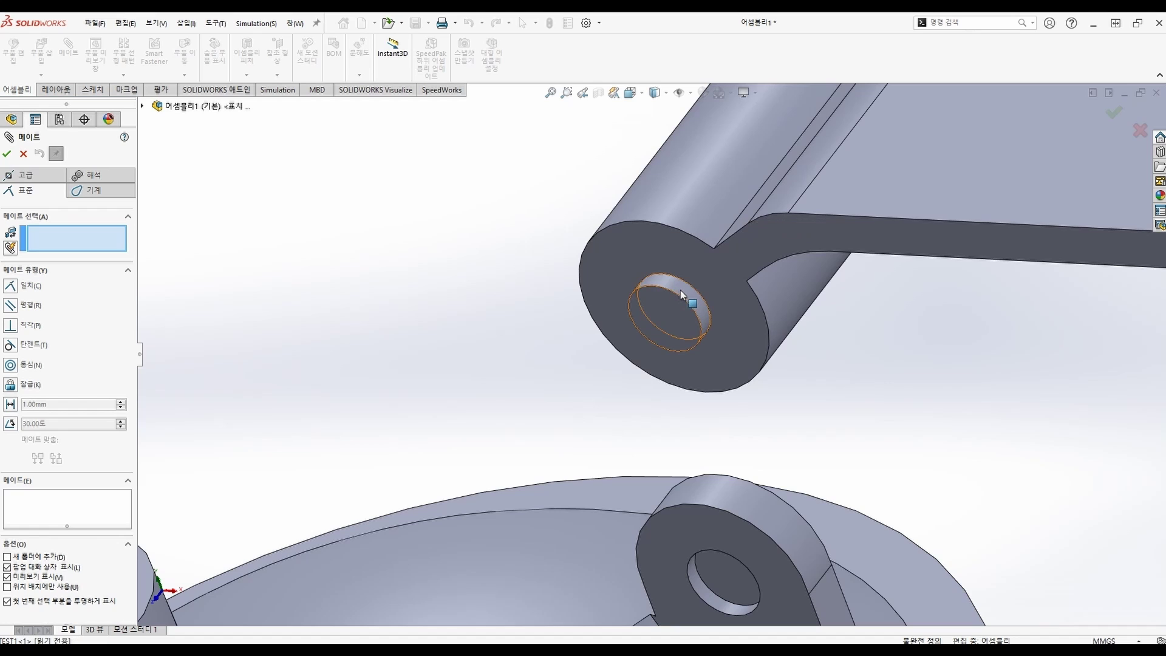
left_click(678, 290)
scroll(686, 365, "up", 5)
middle_click_drag(690, 432, 598, 497)
scroll(607, 480, "down", 4)
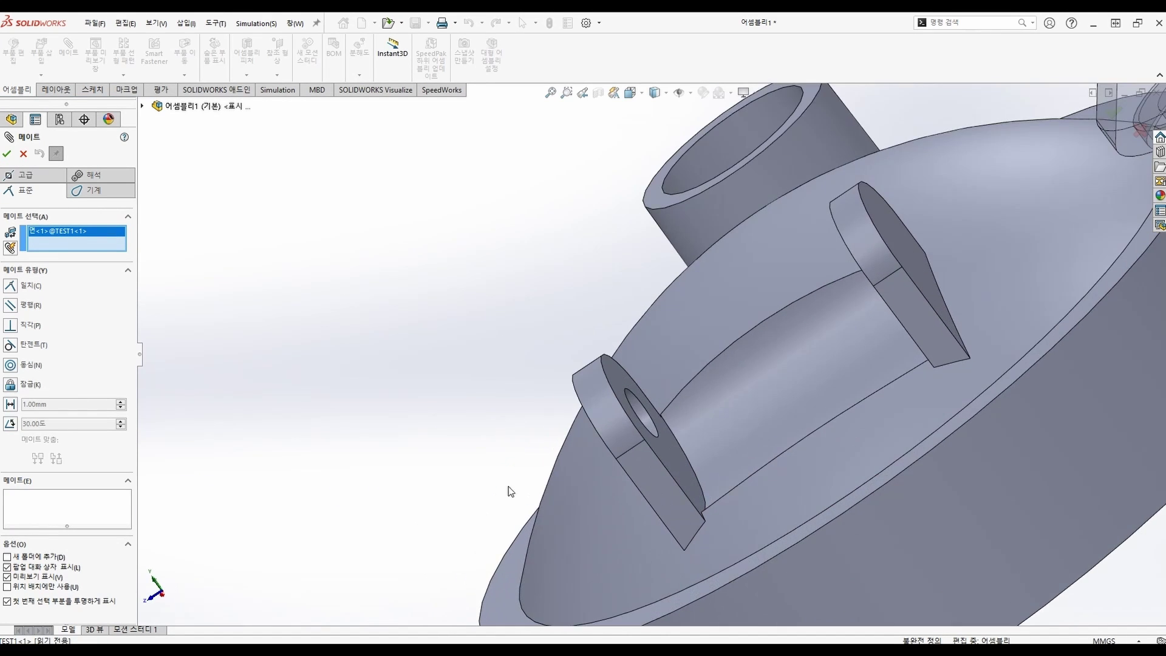
left_click(631, 434)
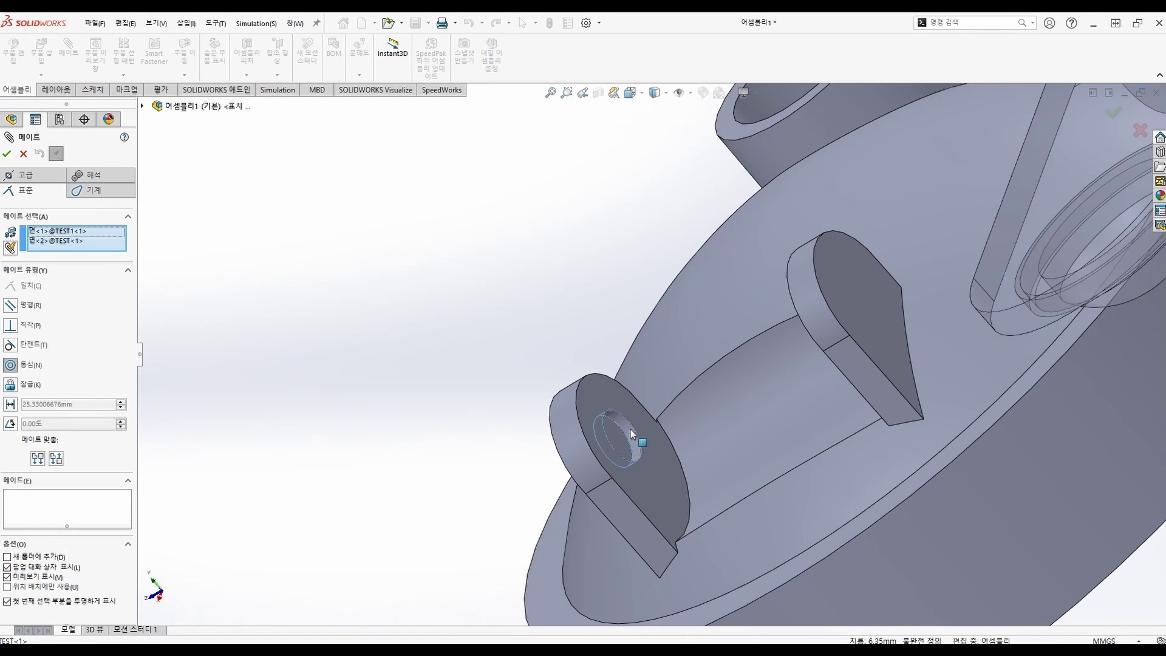
scroll(579, 376, "up", 3)
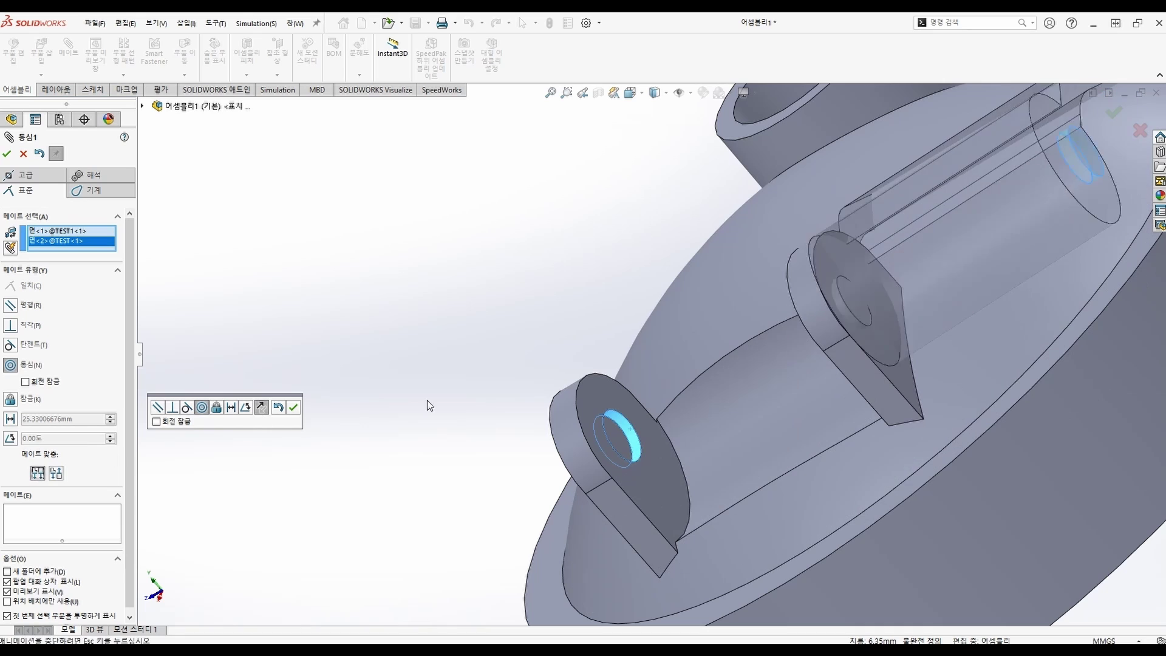
left_click(294, 408)
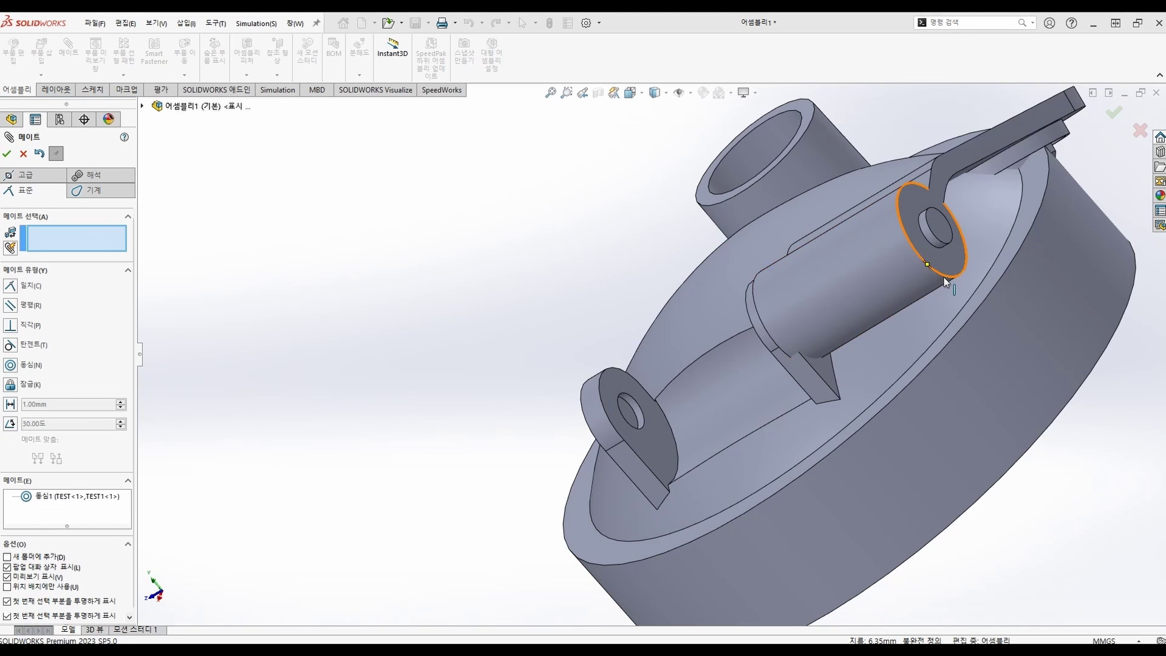
Add a centered width mate between the two end faces of the arm's hinge and the inner faces of the two lugs
left_click_drag(925, 238, 993, 315)
key("ctrl+7")
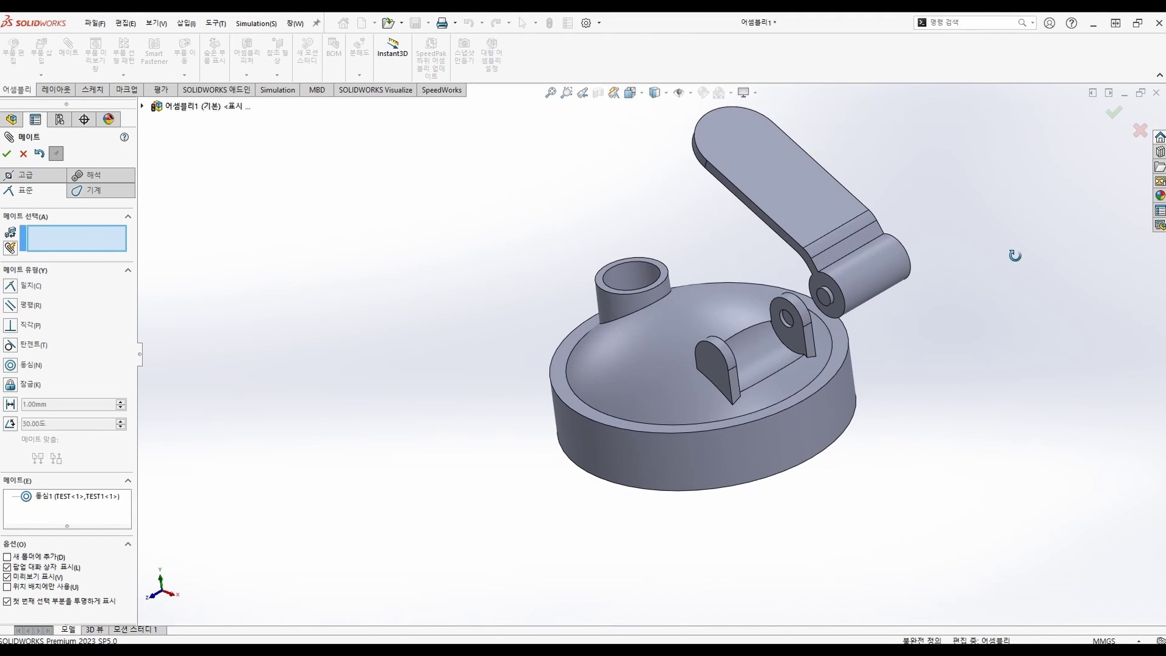
scroll(791, 236, "down", 4)
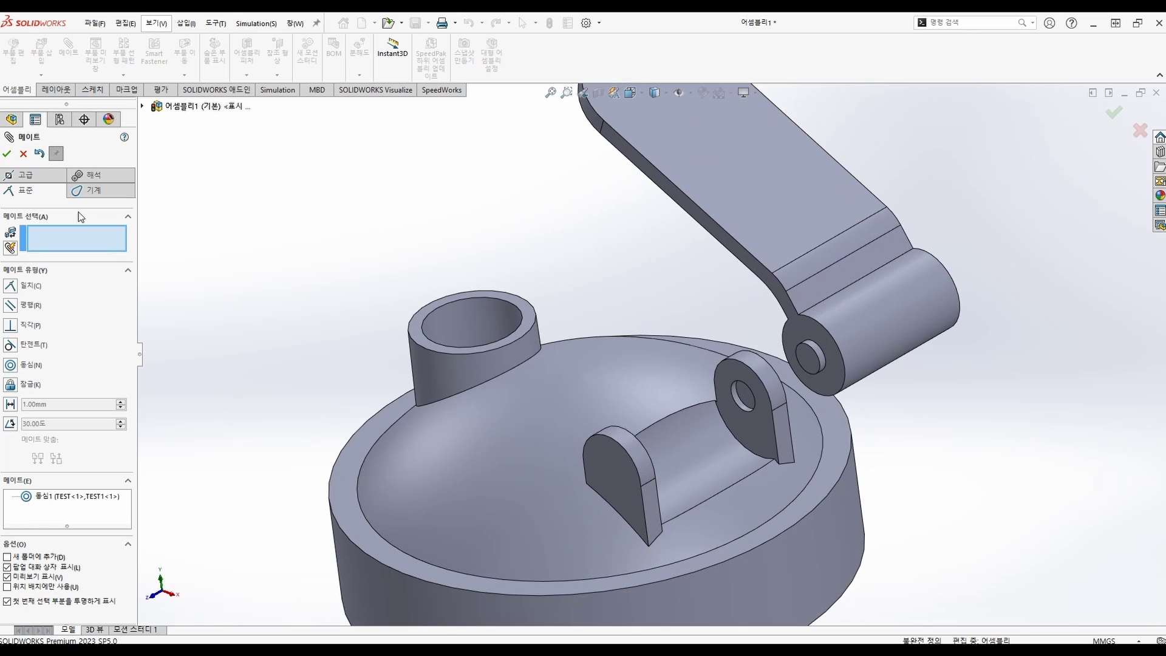
left_click(26, 175)
left_click(23, 320)
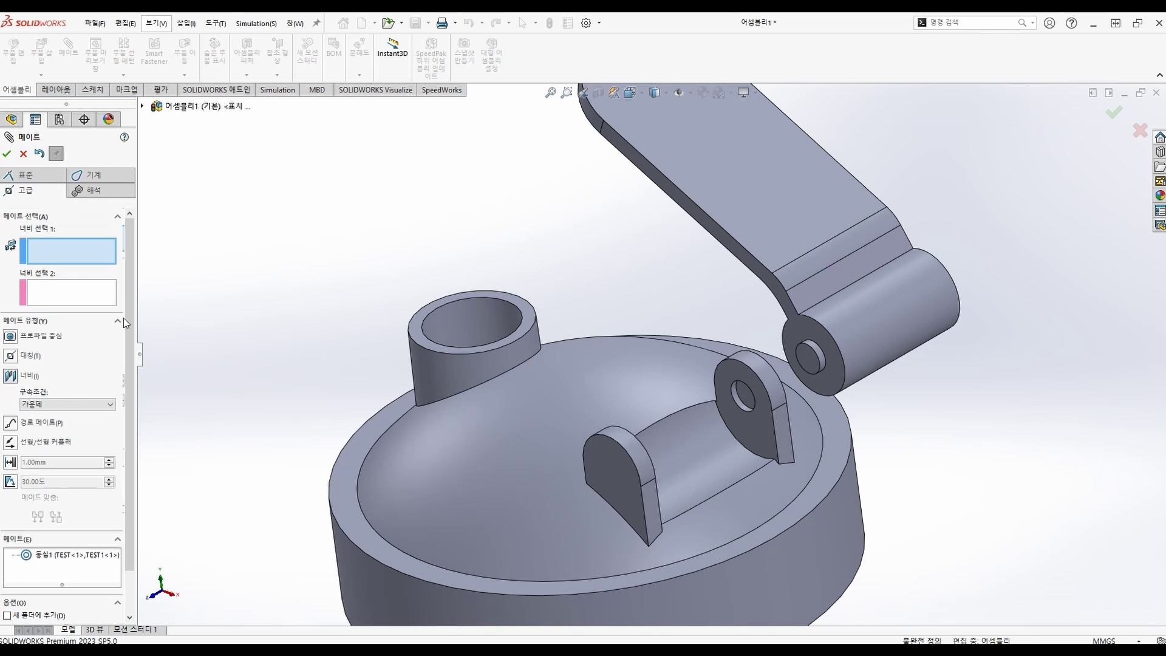
left_click(815, 329)
middle_click_drag(889, 332, 889, 312)
left_click(956, 287)
left_click(82, 294)
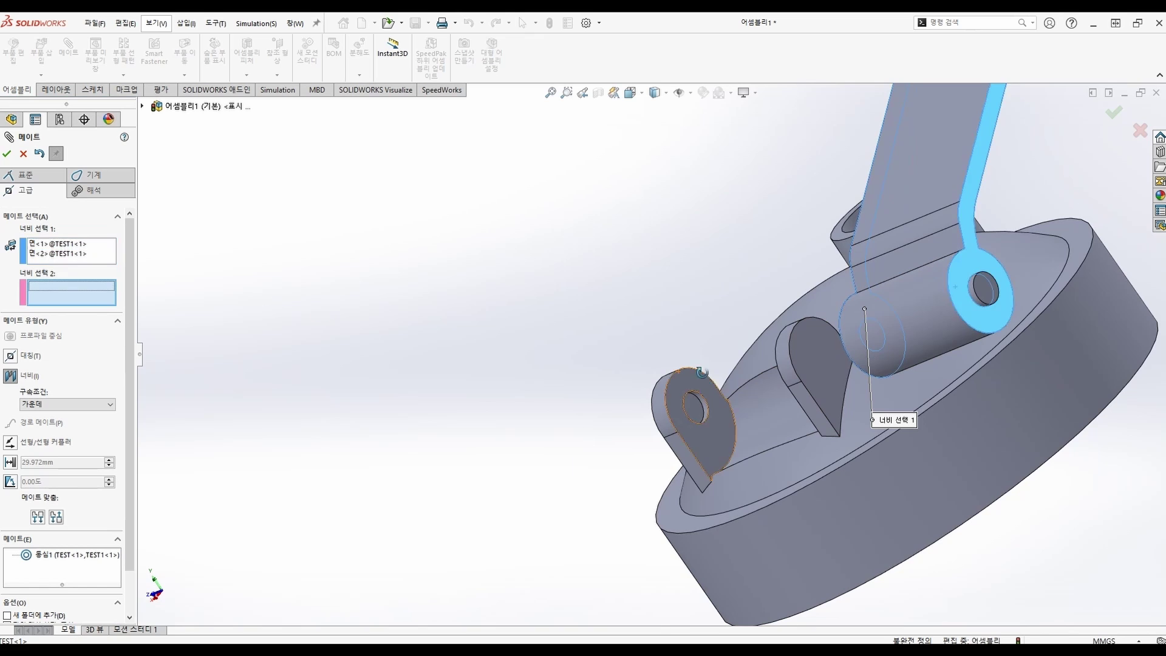
middle_click_drag(703, 375, 639, 423)
left_click(814, 343)
left_click(656, 438)
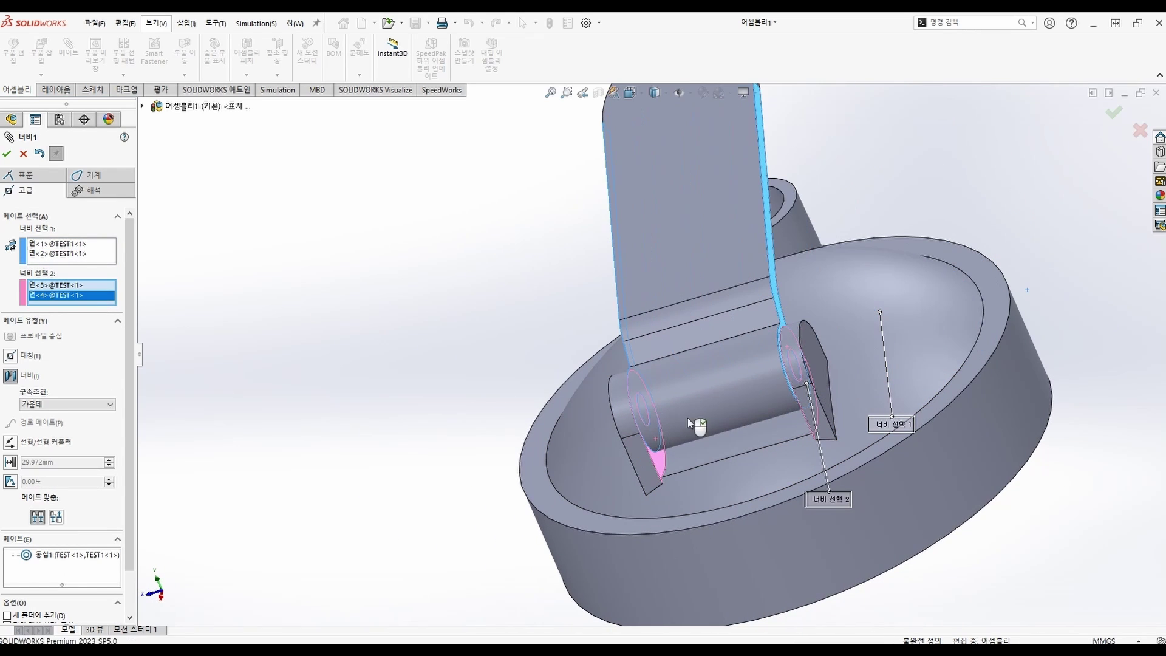
left_click(8, 153)
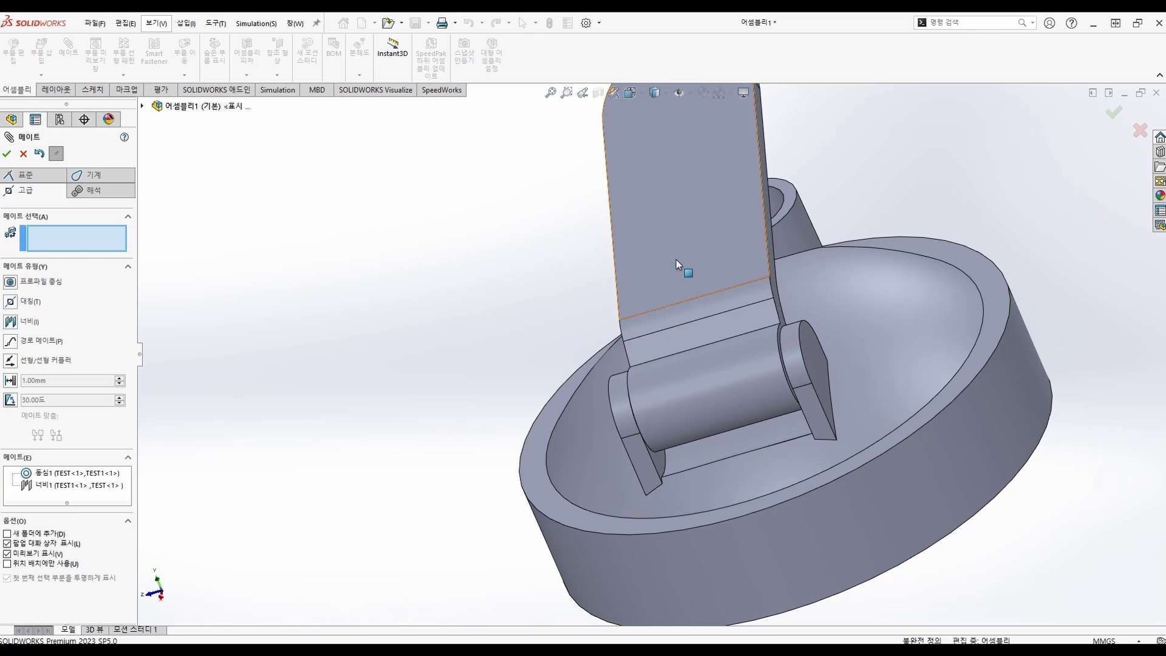
Add a parallel mate between the ring face under the arm's plug end and the spout's rim, and finish mating
middle_click_drag(676, 260, 534, 286)
left_click(34, 190)
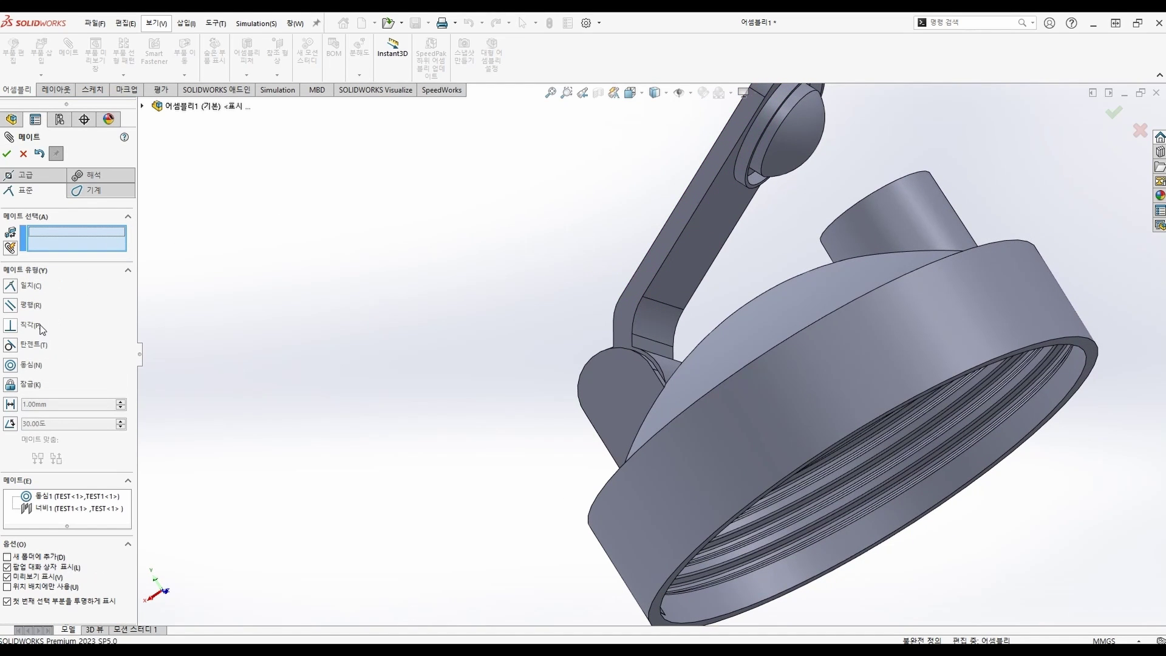
scroll(756, 200, "down", 5)
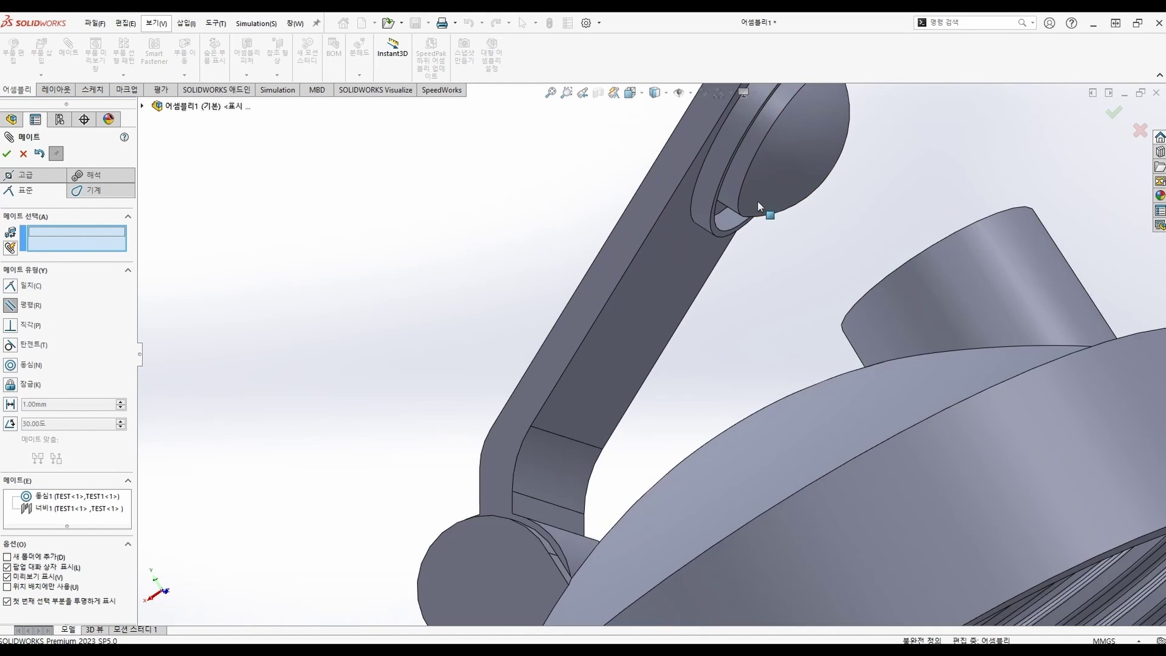
left_click(672, 290)
scroll(787, 314, "up", 2)
middle_click_drag(935, 321, 971, 407)
scroll(894, 315, "down", 4)
left_click(814, 238)
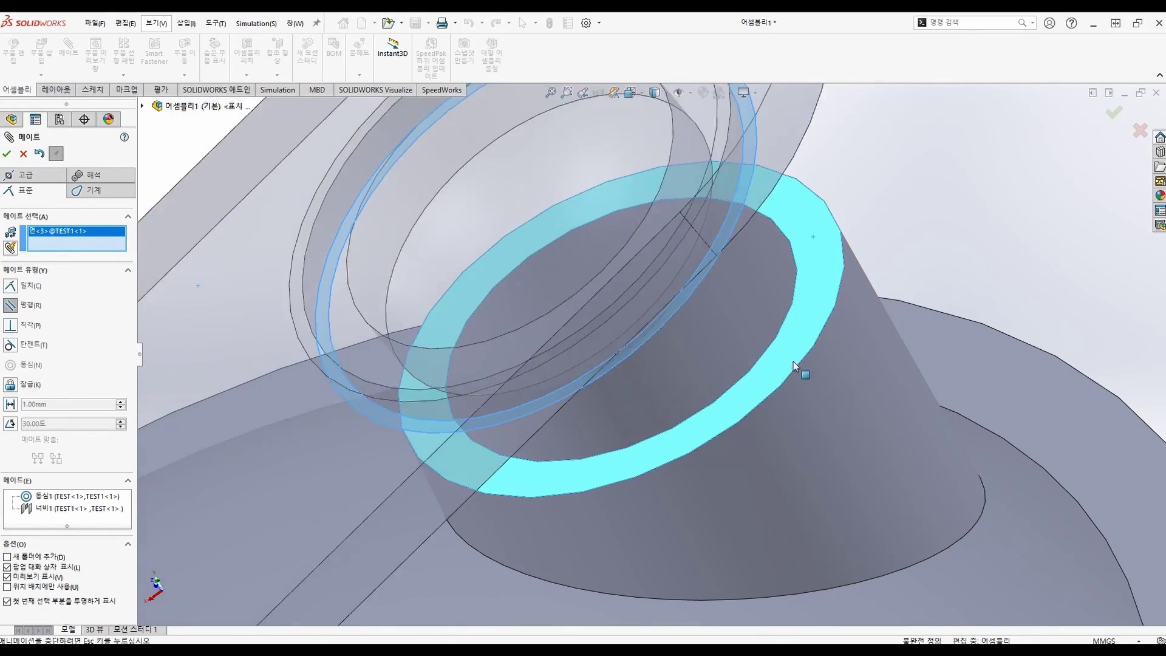
left_click(920, 398)
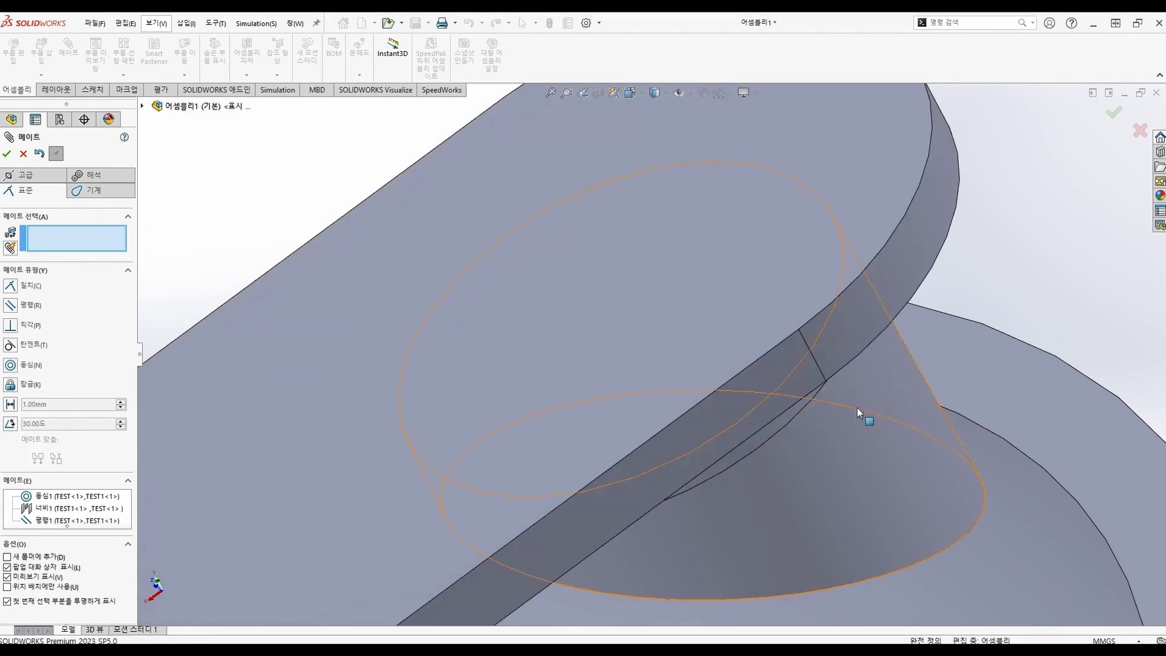
scroll(857, 407, "up", 5)
middle_click_drag(745, 402, 675, 443)
scroll(675, 442, "up", 4)
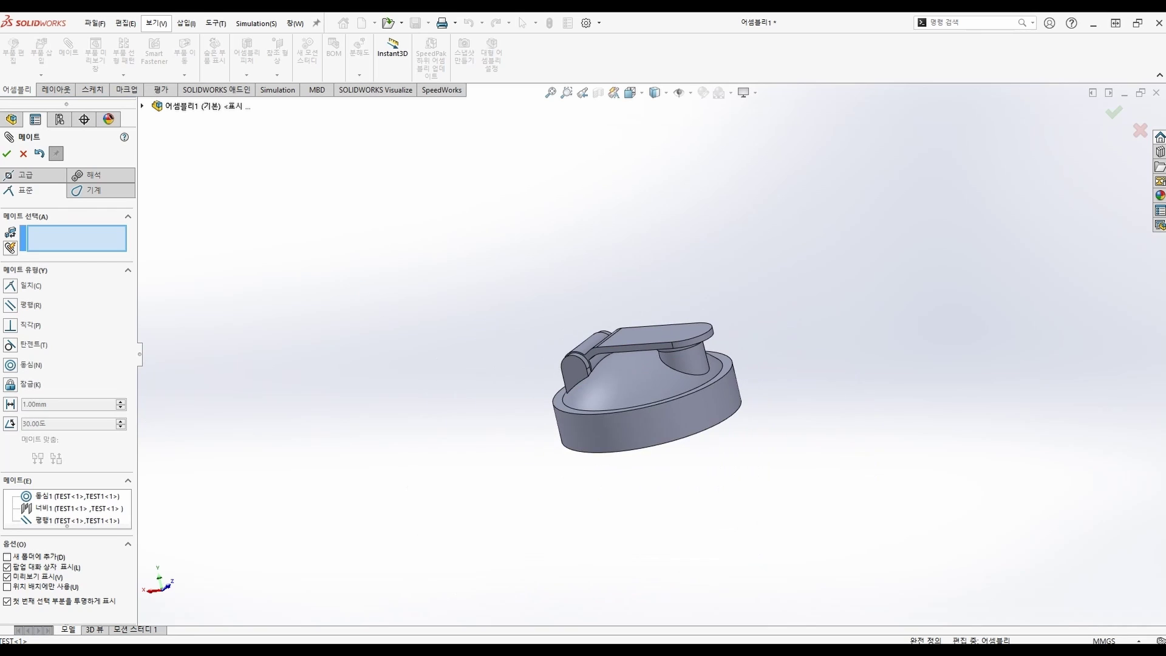
left_click(7, 153)
Examine the closed cap assembly in an isometric view, from below and in the back view
key("space")
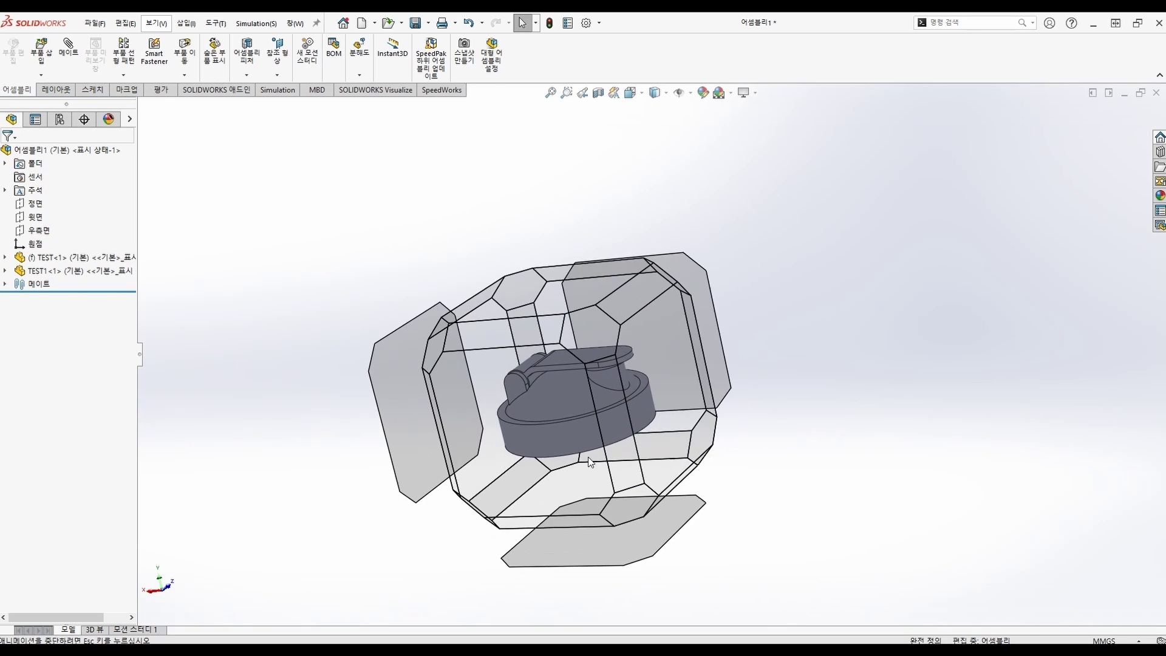
left_click(533, 349)
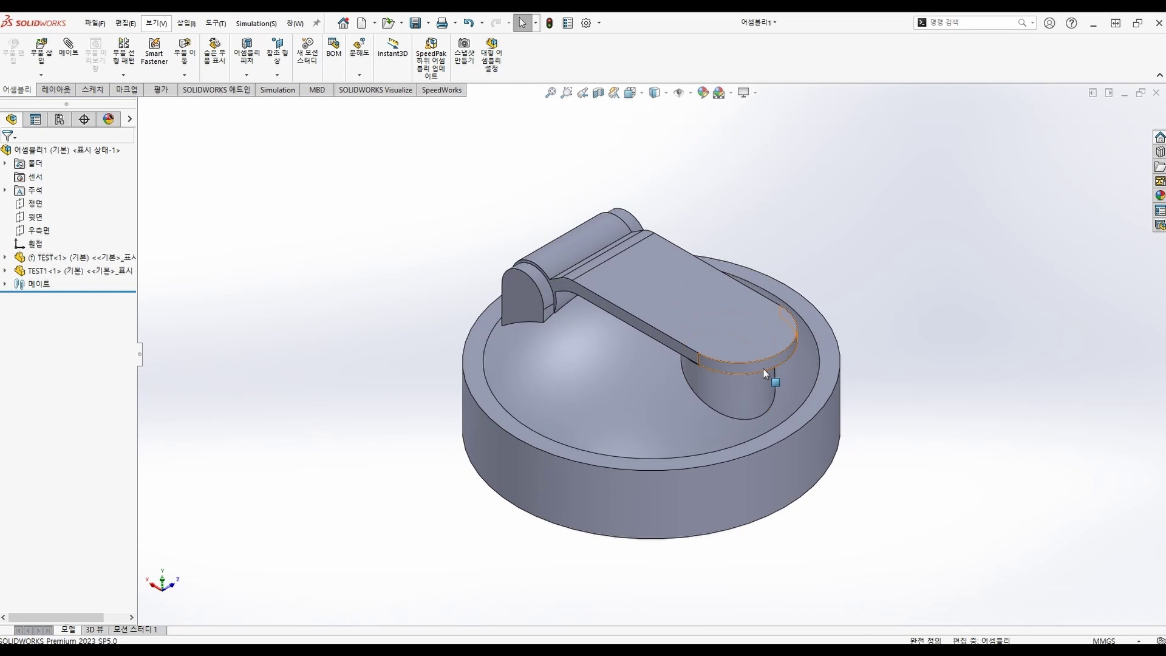
middle_click_drag(782, 423, 819, 274)
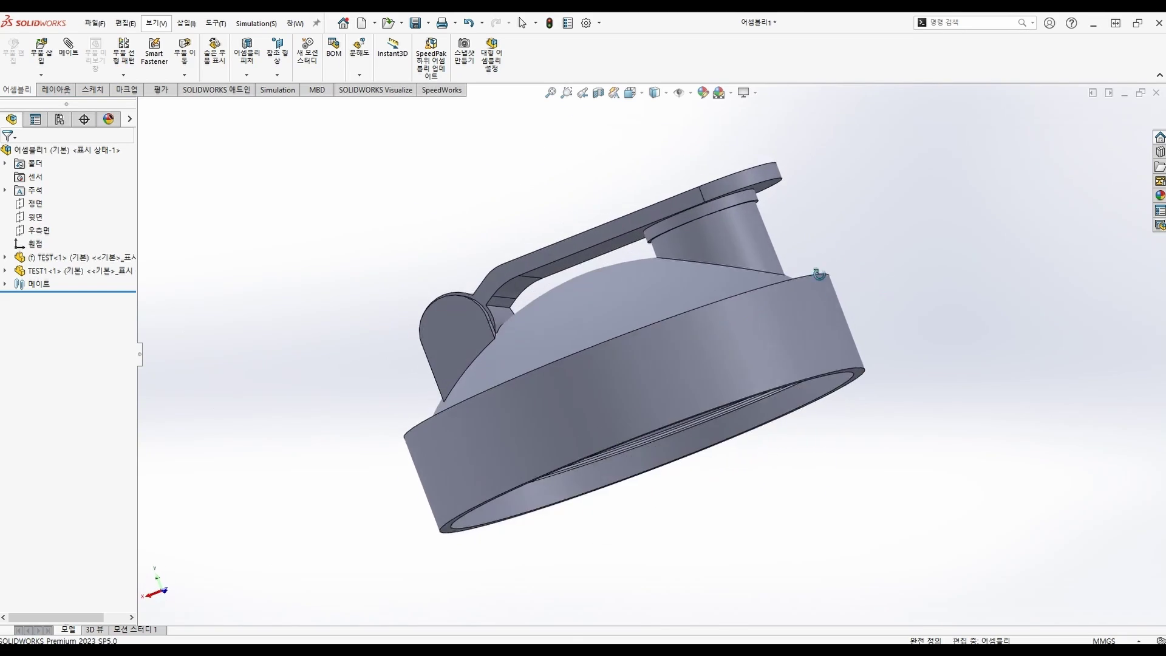
key("space")
left_click(531, 419)
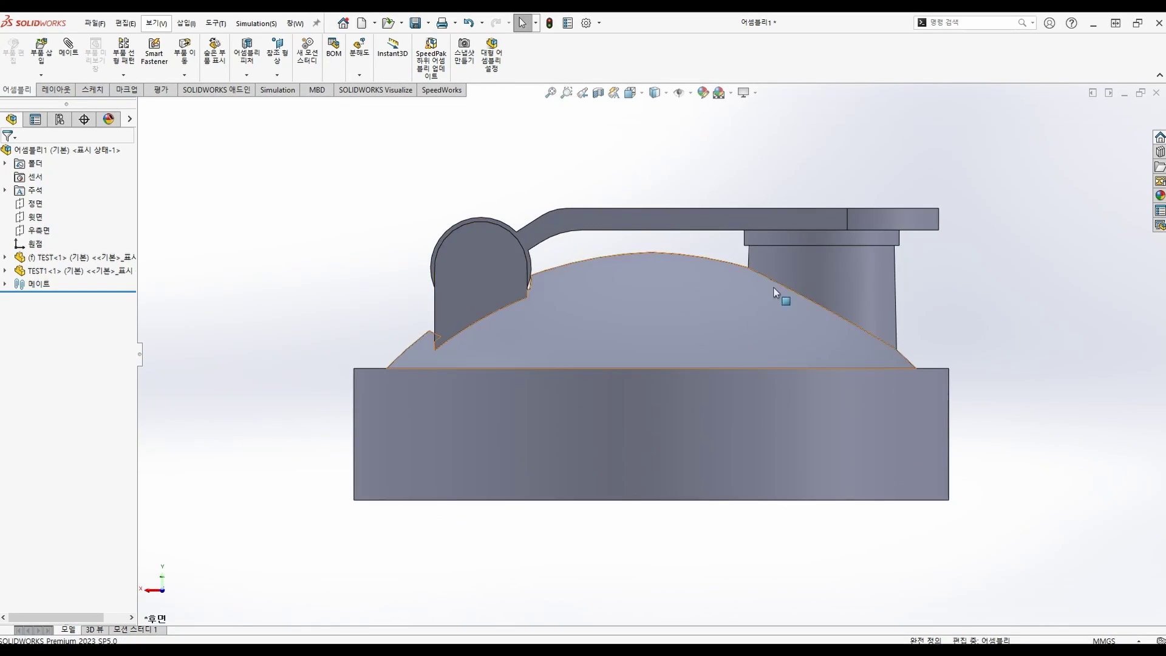